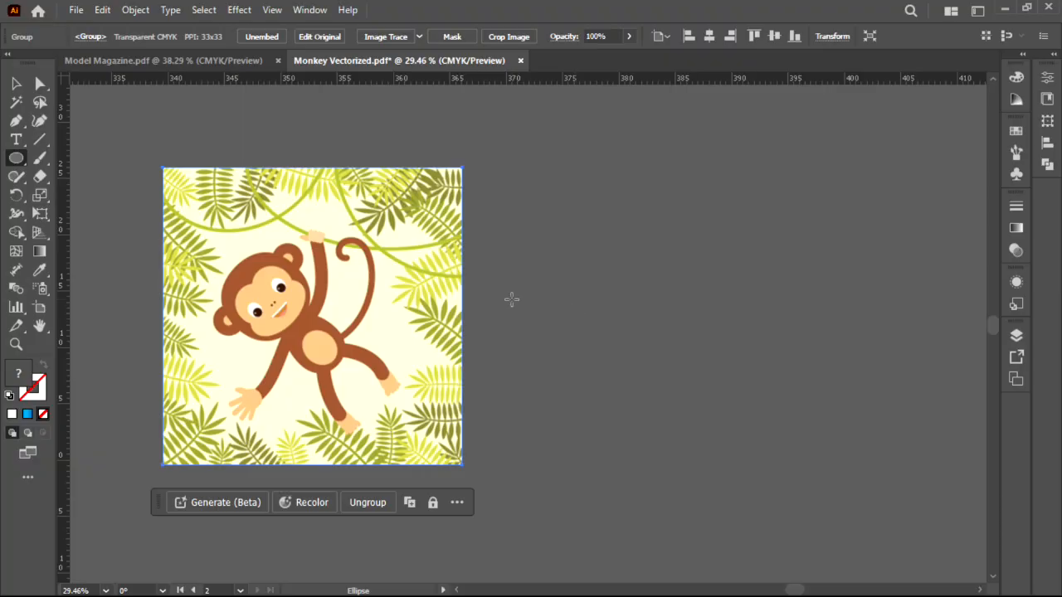
Draw an ellipse about 12 cm wide and 11 cm high for the monkey's head, beside the reference picture.
key(ctrl+space)
key(ctrl+space)
drag(284, 220, 292, 258)
drag(559, 237, 605, 237)
mouse_move(634, 283)
mouse_down()
mouse_move(611, 284)
mouse_move(641, 293)
mouse_up()
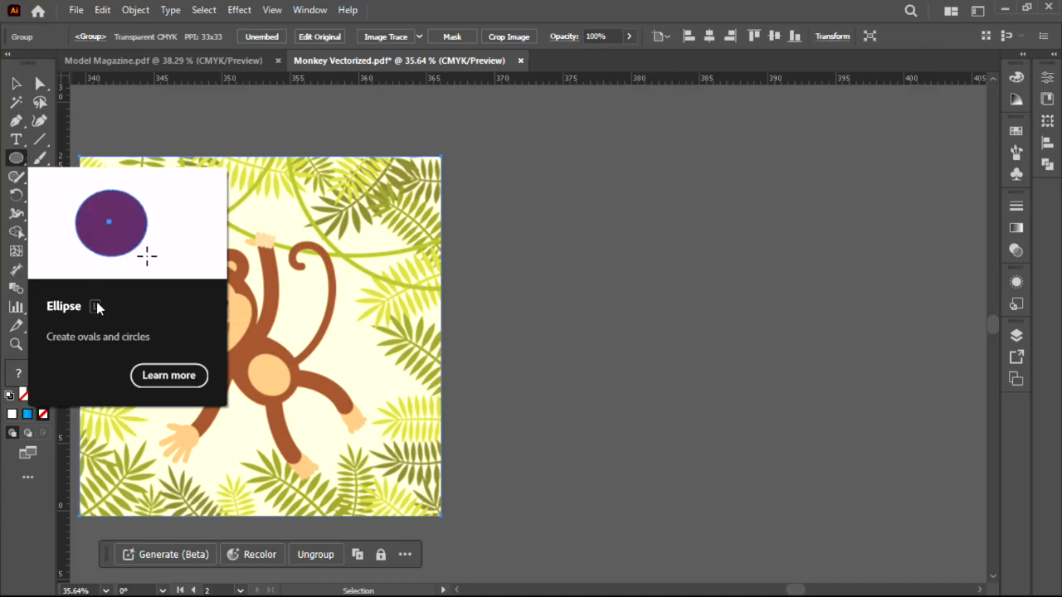
drag(598, 179, 754, 329)
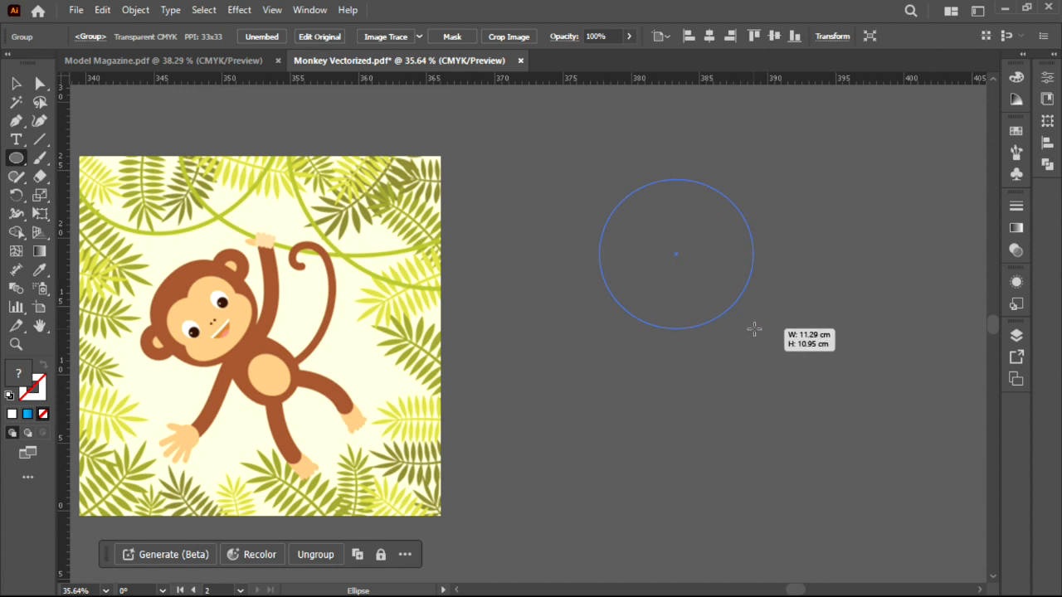
drag(754, 330, 762, 326)
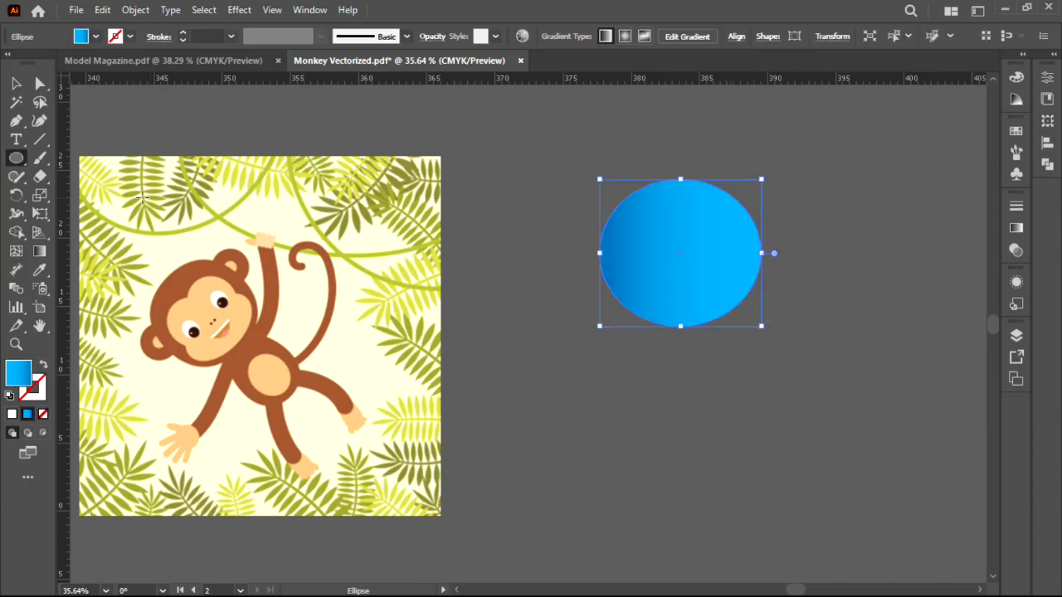
Fill the head ellipse with a medium brown swatch.
click(96, 37)
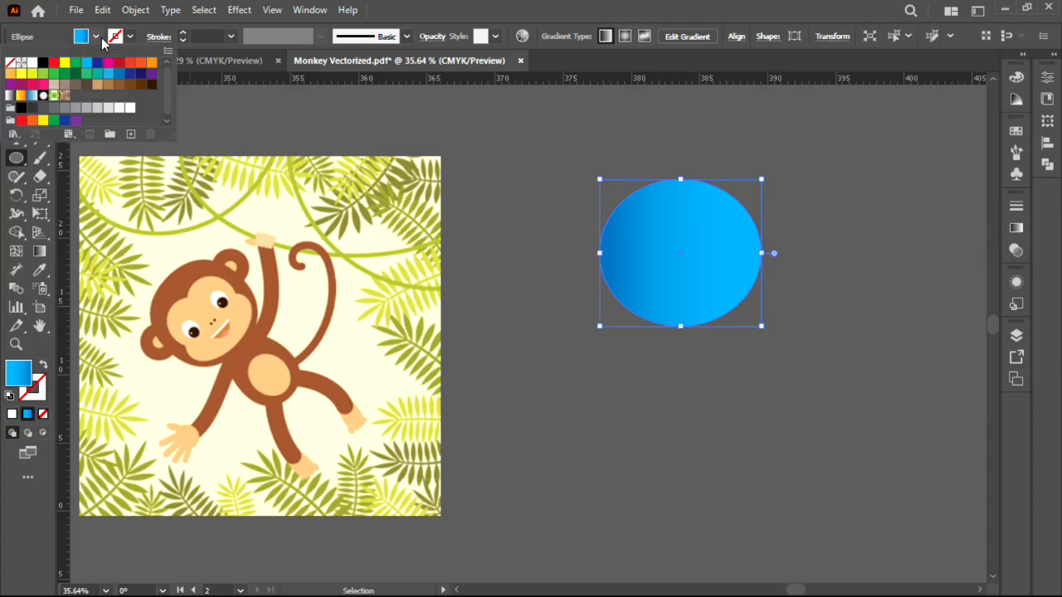
click(141, 84)
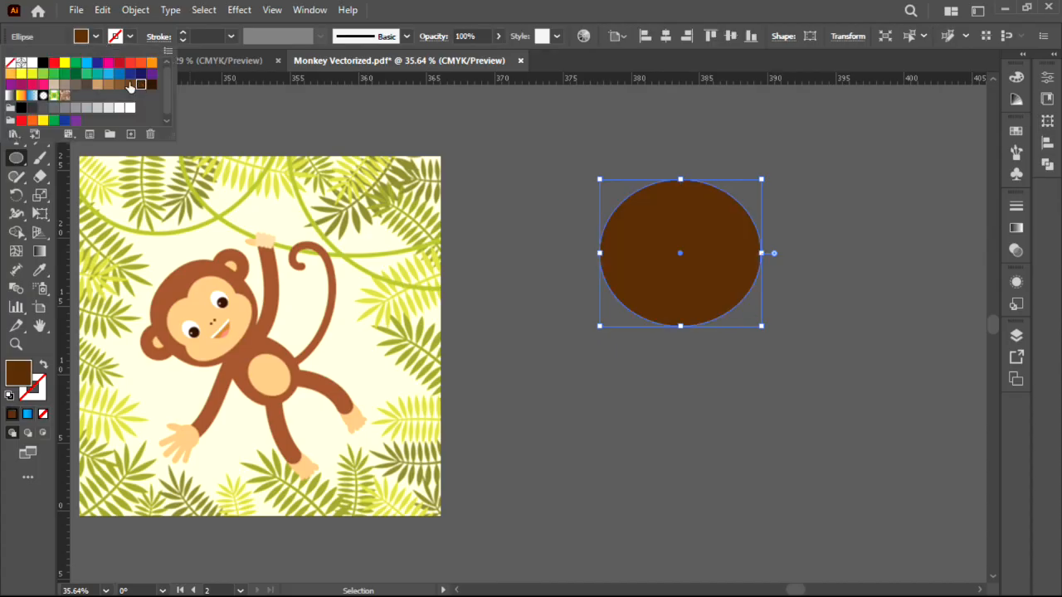
click(131, 85)
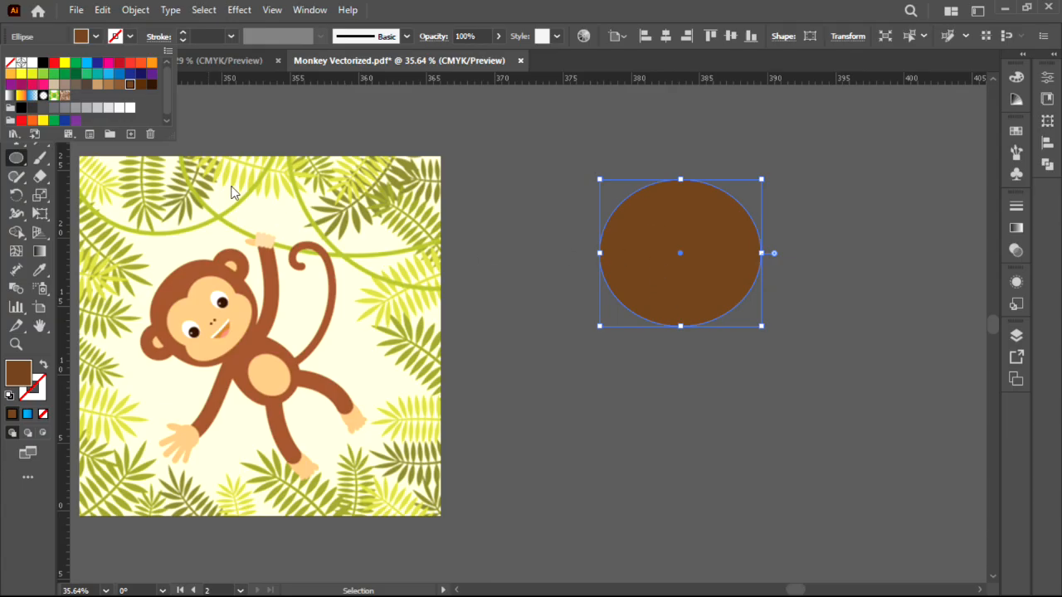
click(565, 9)
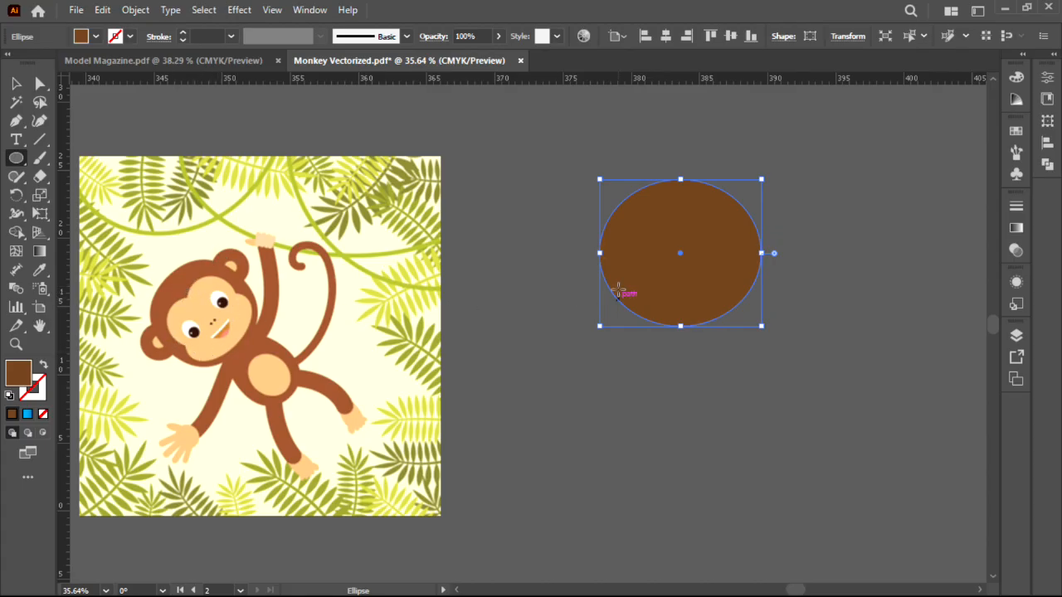
Draw a small circle in the upper part of the brown head and fill it with light tan.
drag(636, 213, 680, 257)
click(90, 39)
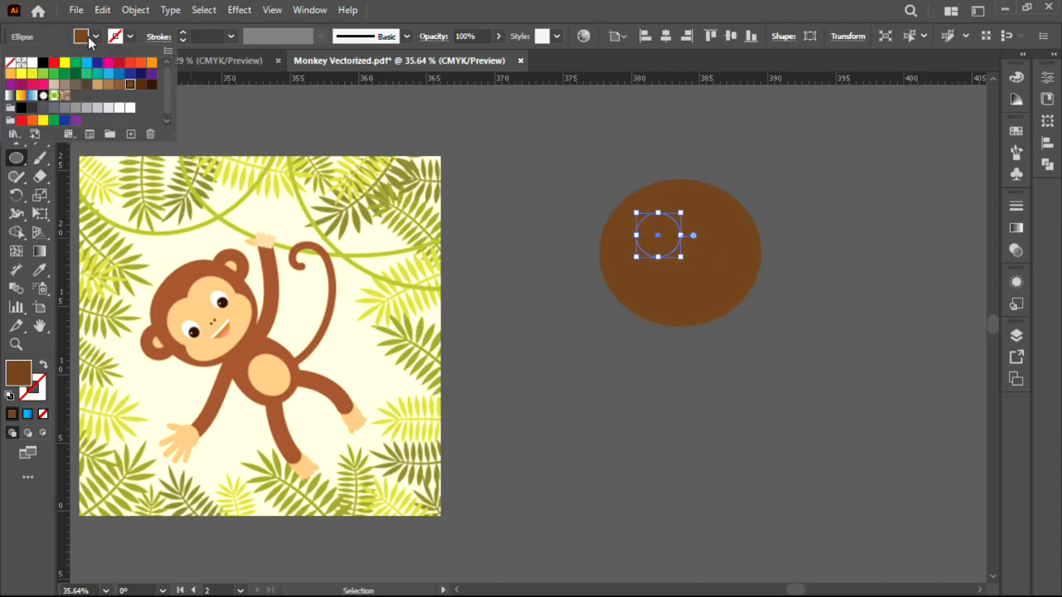
click(97, 84)
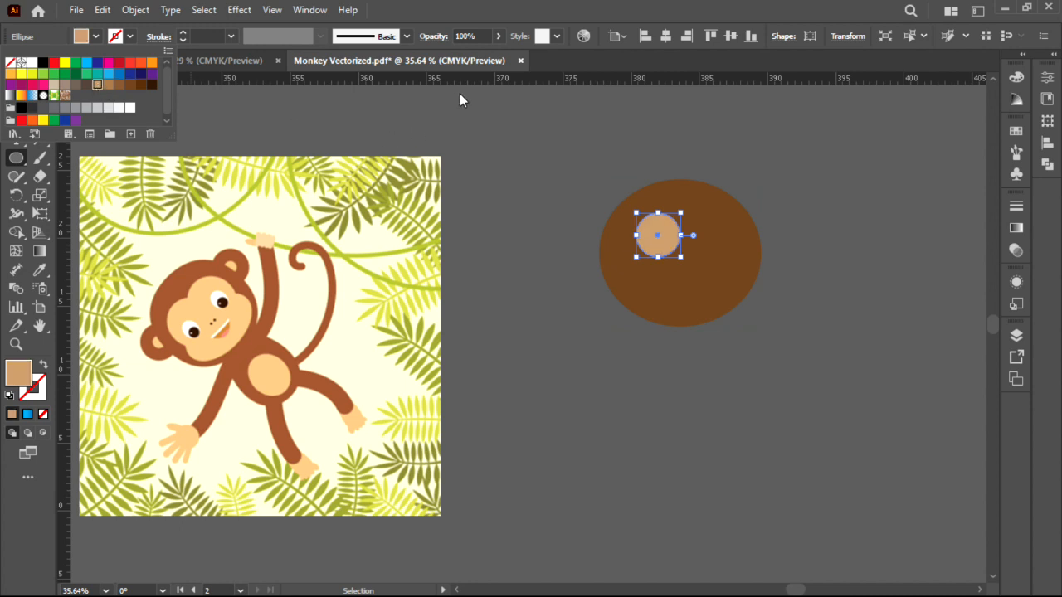
click(589, 1)
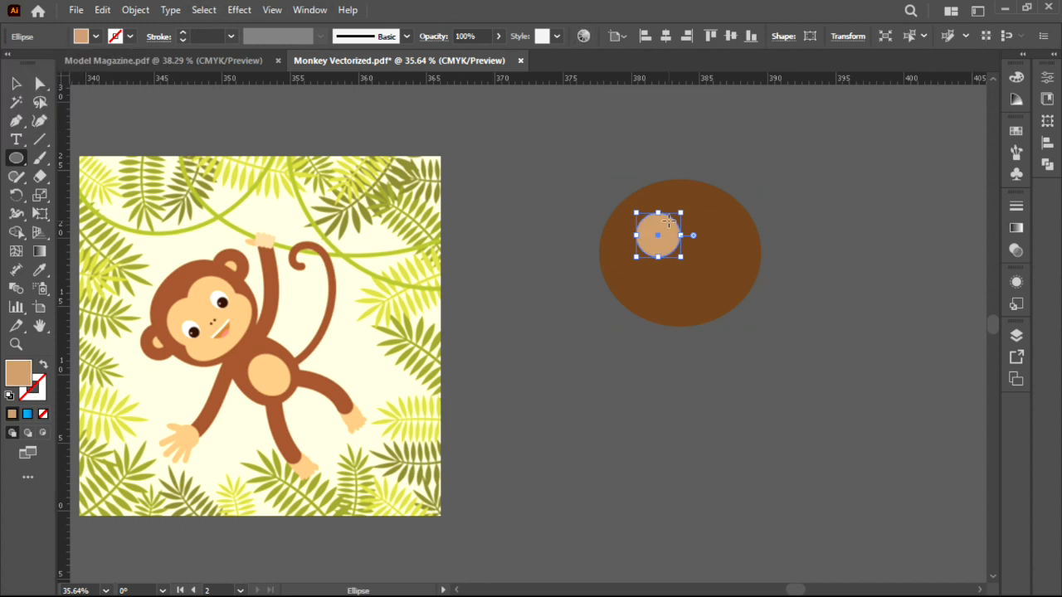
Enlarge the tan circle to about 4.2 by 3.7 cm and place a copy beside it, slightly overlapping.
key(v)
key(ctrl+space)
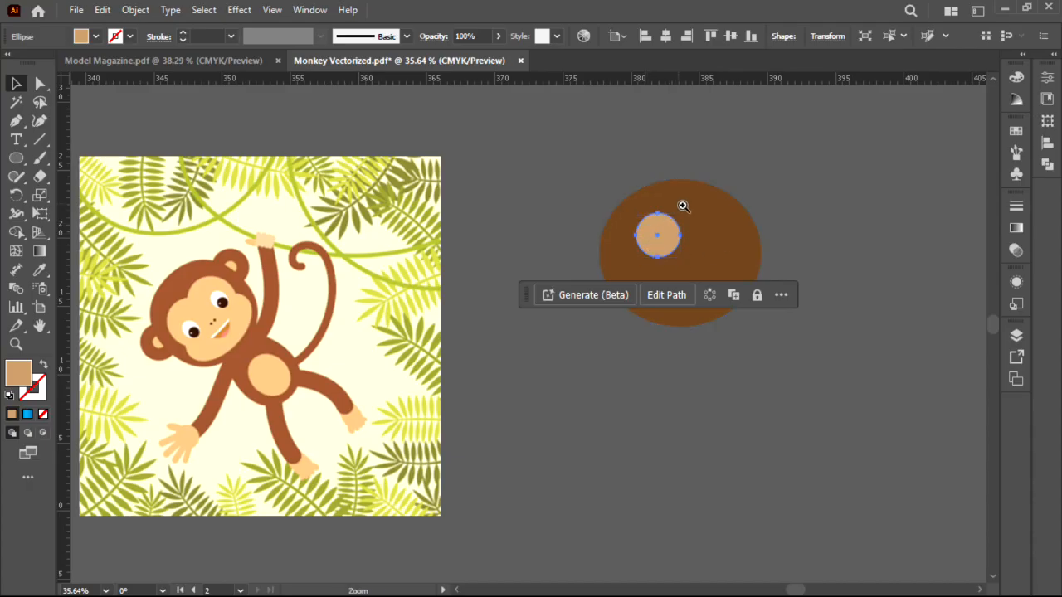
click(682, 206)
drag(633, 249, 753, 304)
shift+click(628, 257)
scroll(802, 201, down, 2)
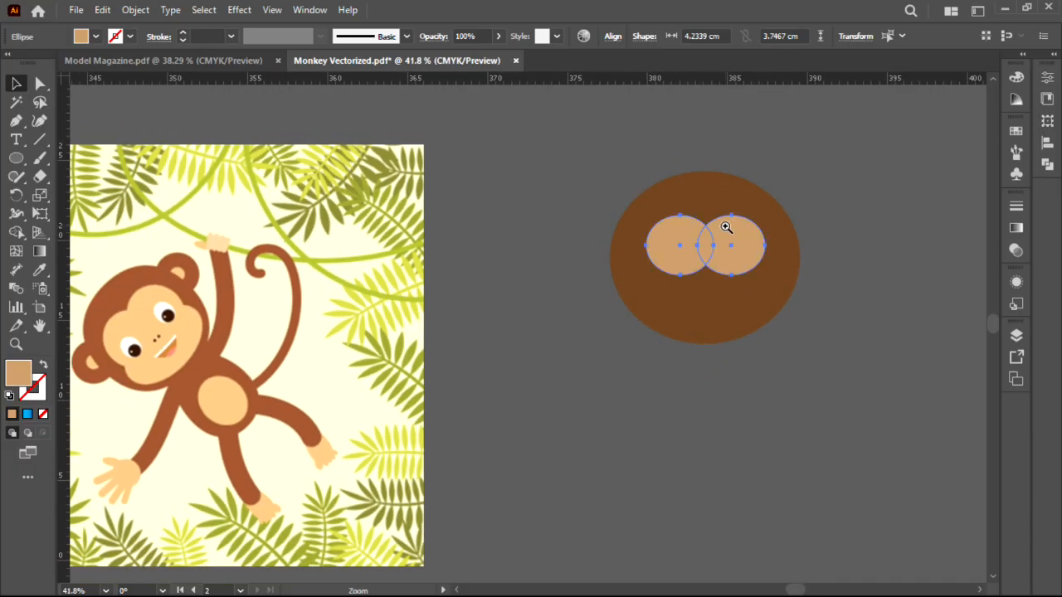
Draw a wide tan ellipse about 4 cm high below the two circles and move it up to overlap them.
drag(698, 242, 761, 309)
key(l)
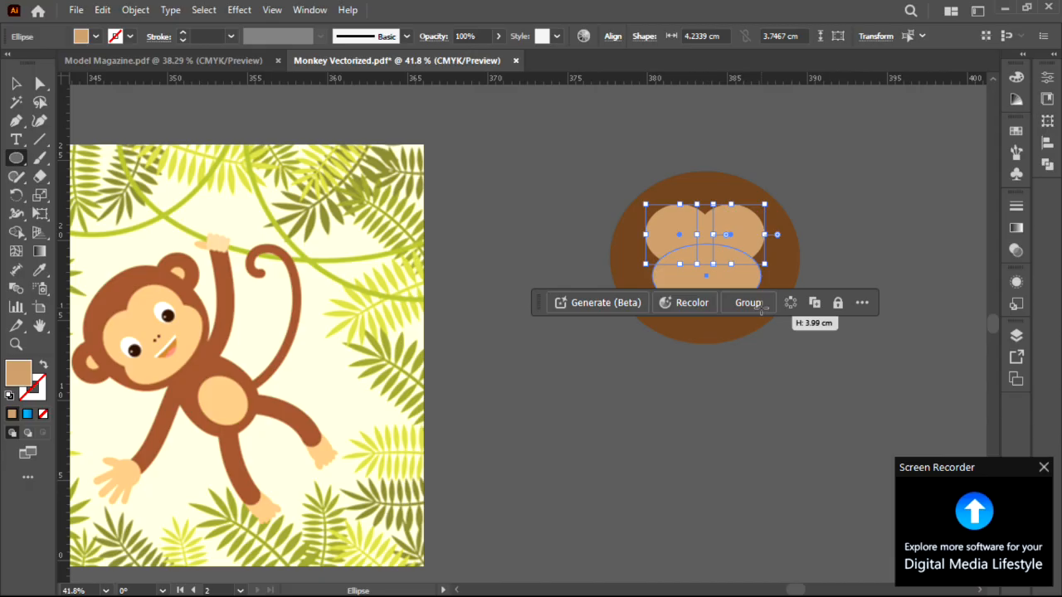
drag(762, 309, 762, 308)
key(v)
drag(704, 268, 705, 265)
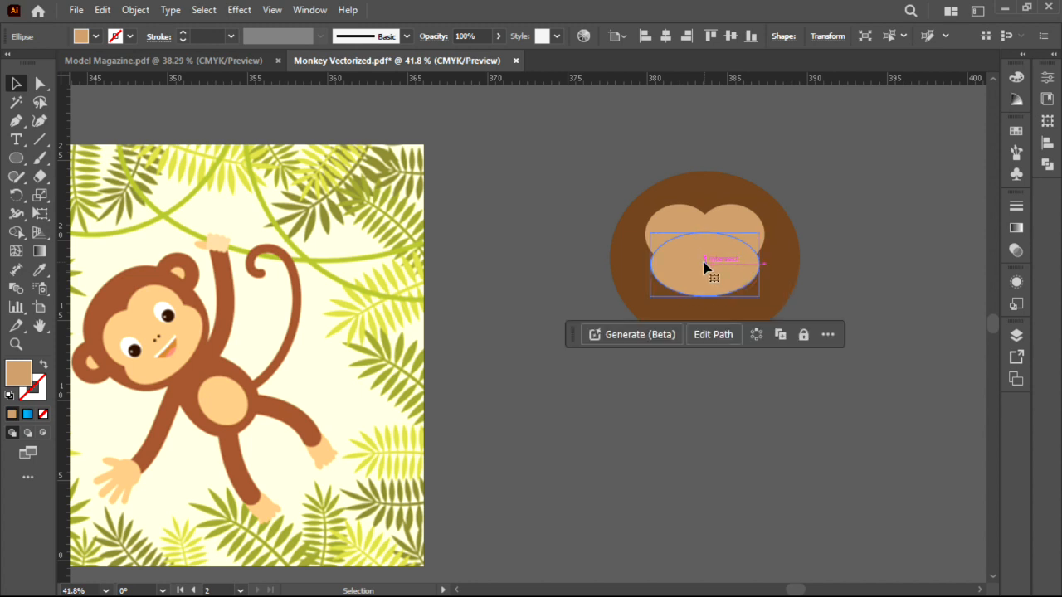
Select all three tan ellipses and stretch them together downward and to both sides to fill more of the head.
shift+click(683, 225)
shift+click(729, 229)
drag(706, 296, 712, 322)
drag(764, 262, 782, 268)
drag(646, 263, 640, 267)
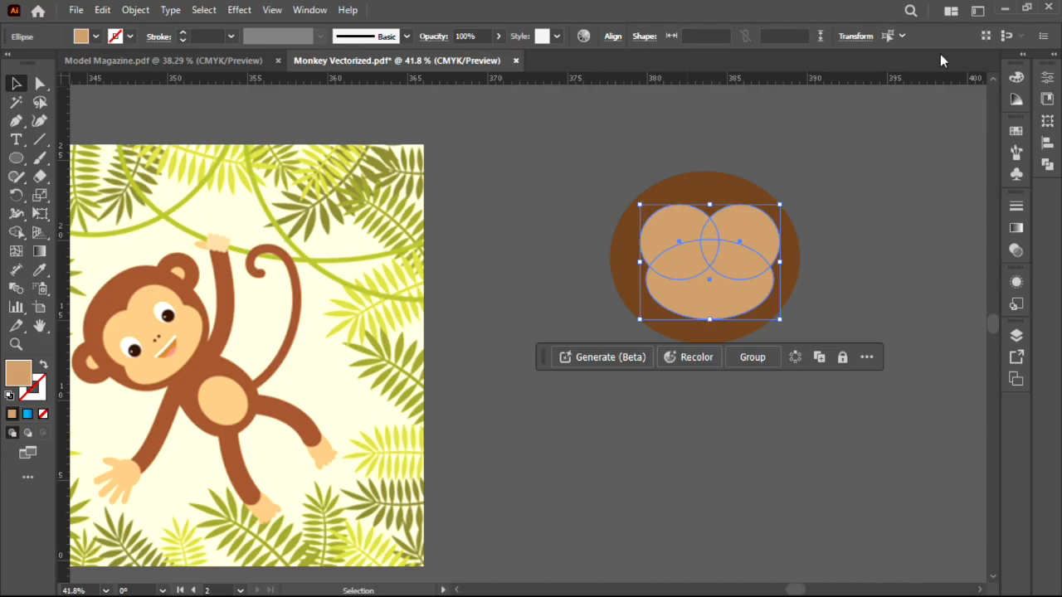
Unite the three tan ellipses into a single face shape and move it slightly down on the head.
click(1046, 164)
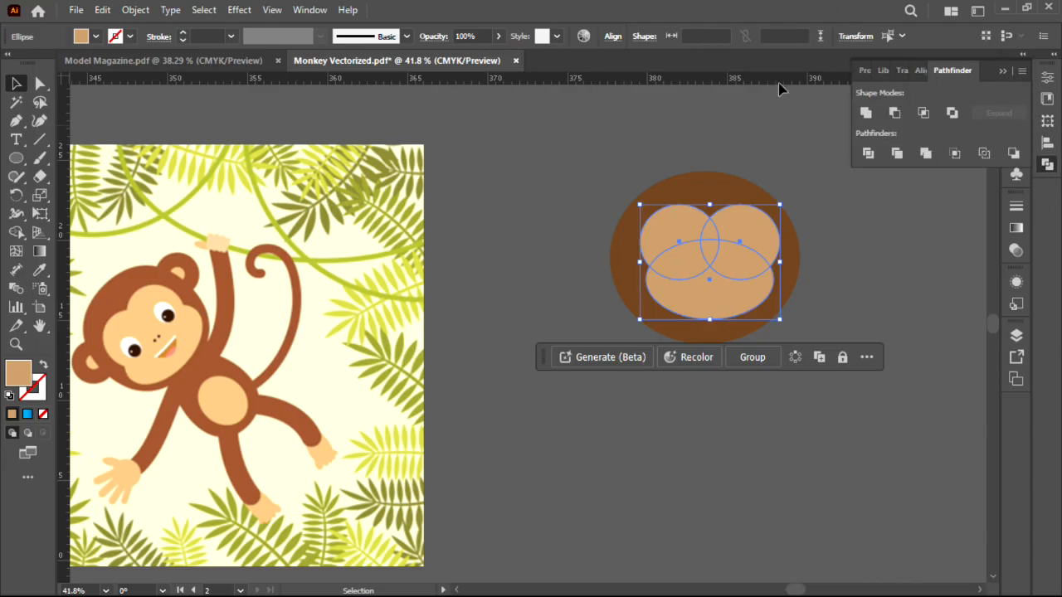
click(866, 113)
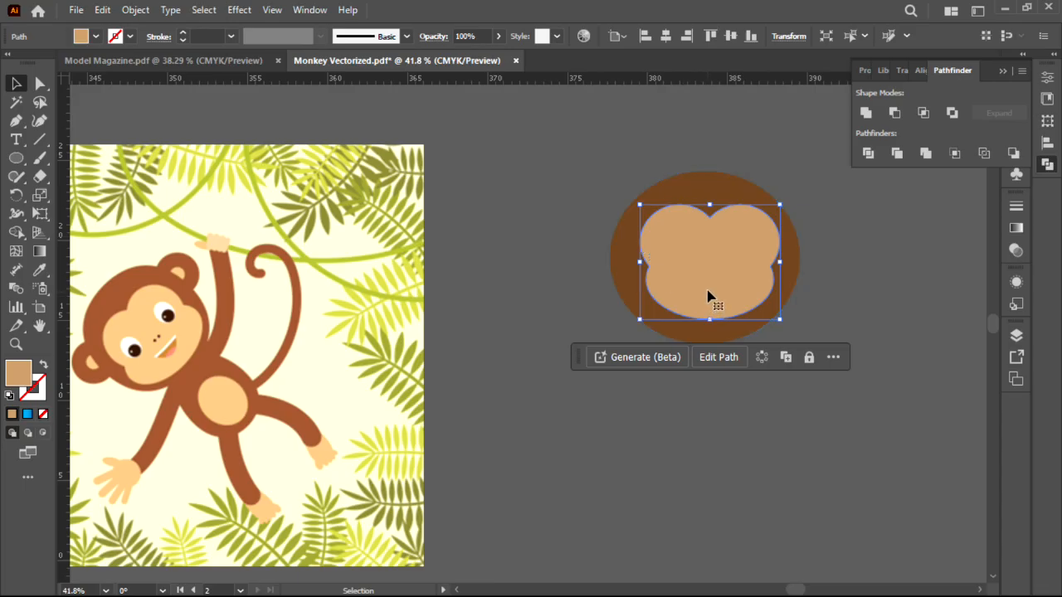
click(752, 135)
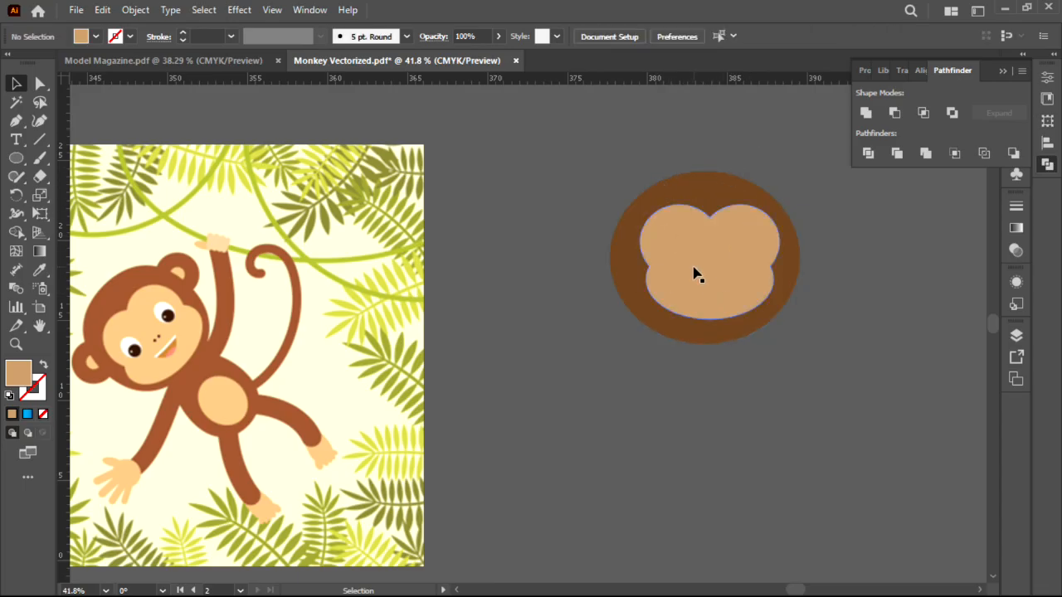
drag(695, 274, 693, 287)
click(861, 266)
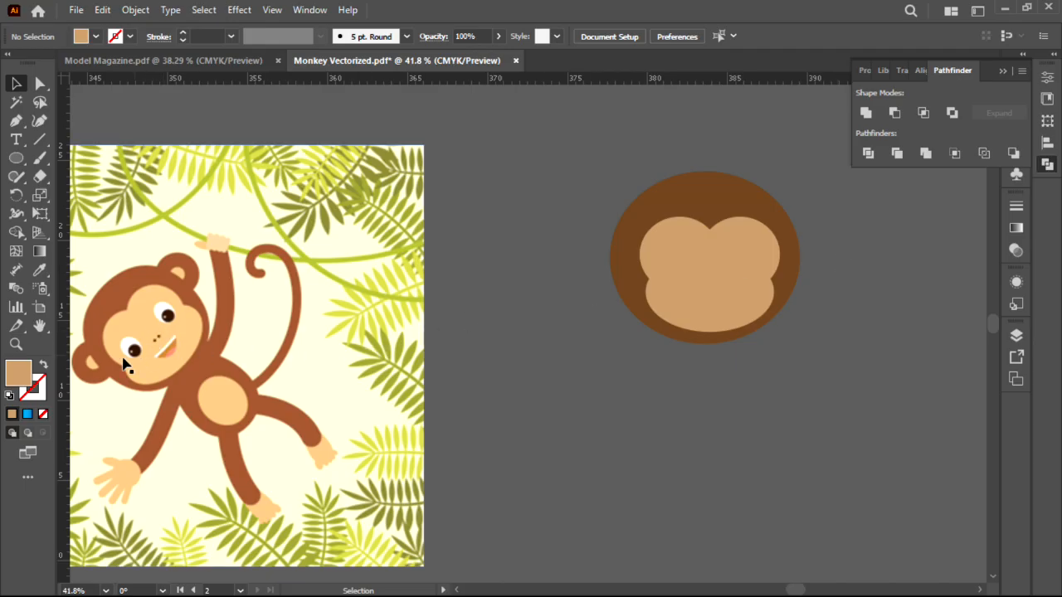
Draw a narrow upright ellipse for the left eye on the tan face and fill it with white.
click(15, 157)
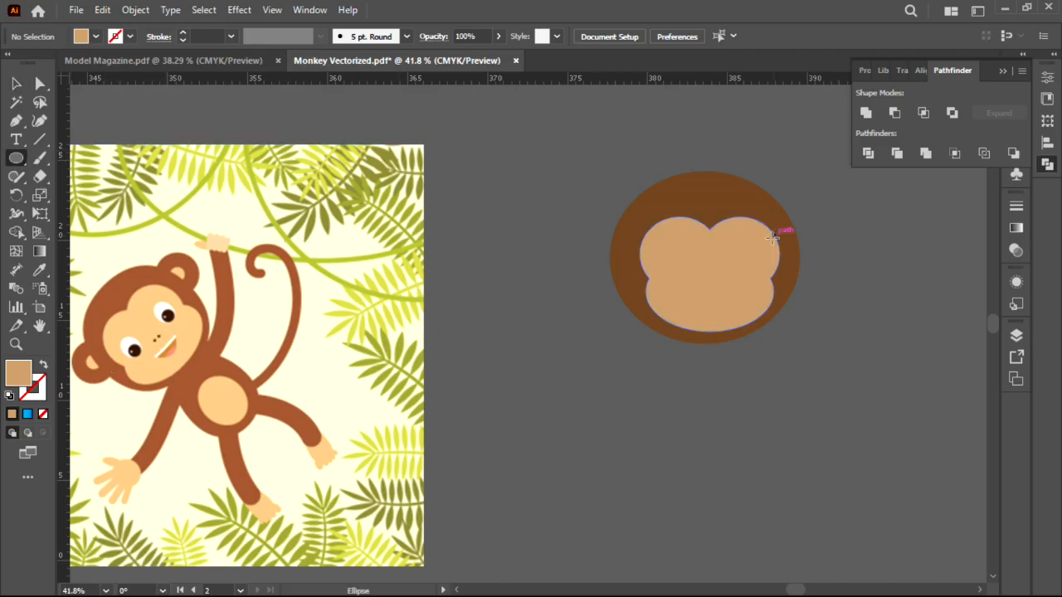
drag(665, 242, 693, 286)
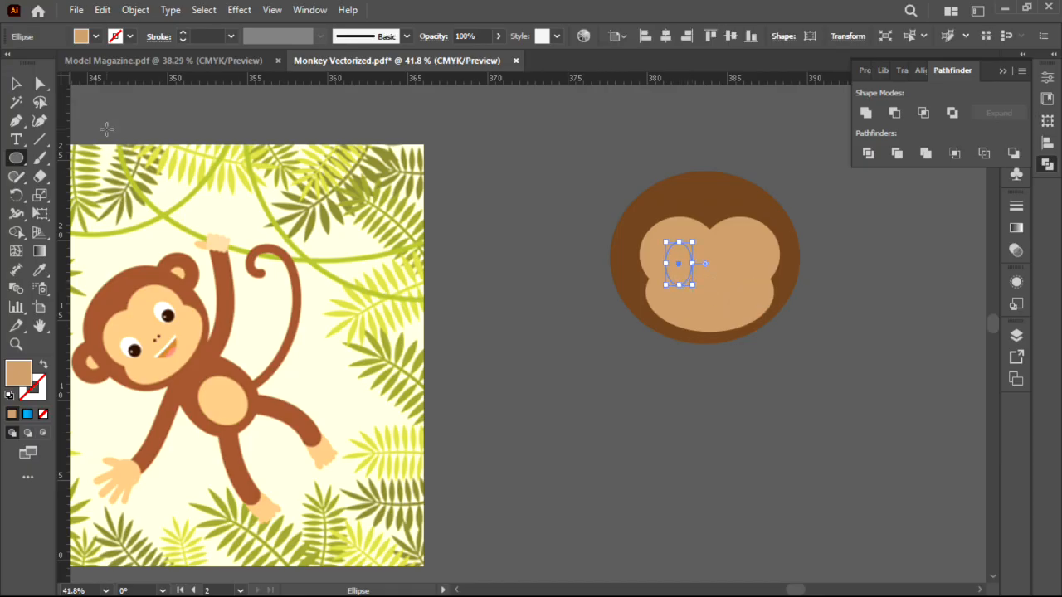
click(96, 36)
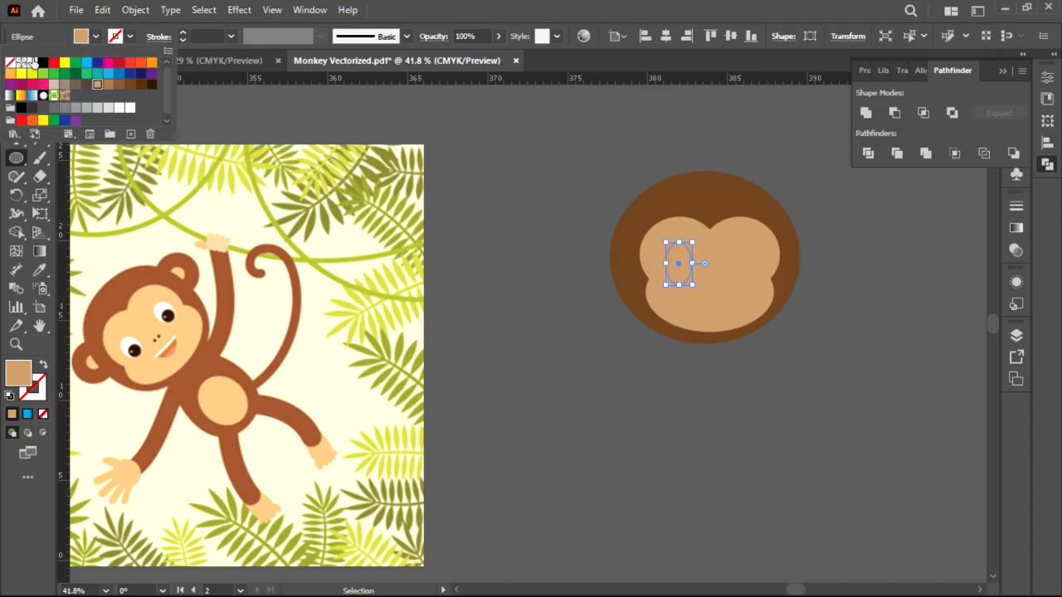
click(31, 63)
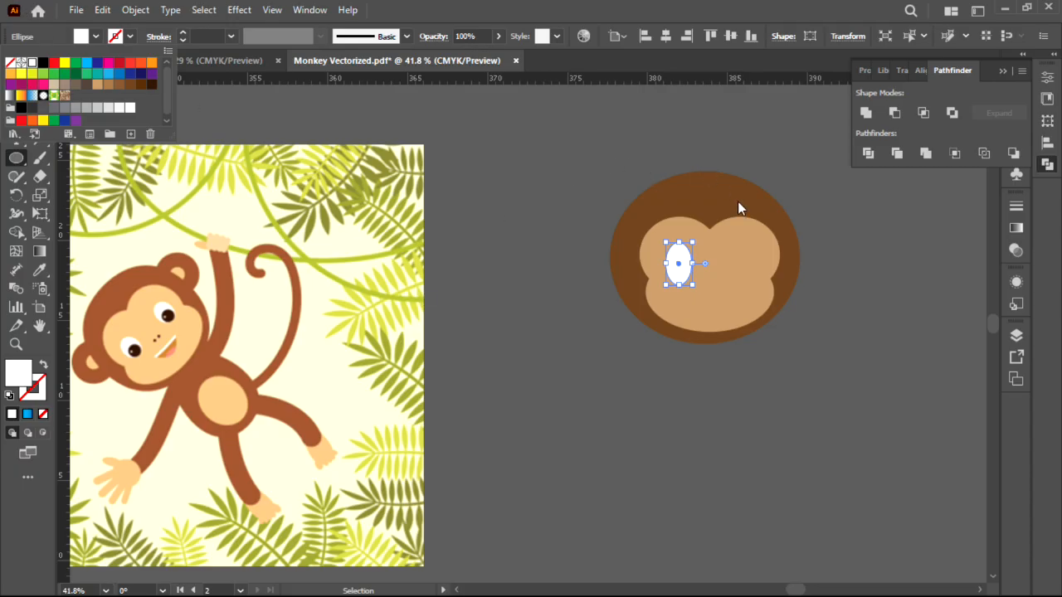
key(Escape)
Draw a smaller ellipse in the lower part of the white eye as the pupil and fill it with black.
scroll(686, 263, up, 5)
drag(622, 262, 693, 346)
click(97, 37)
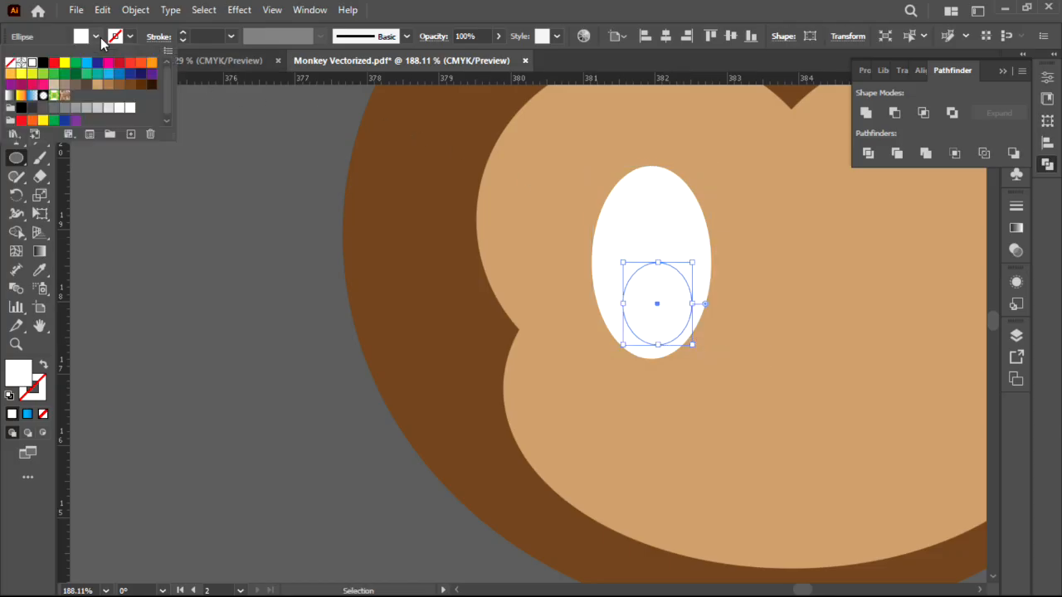
click(43, 64)
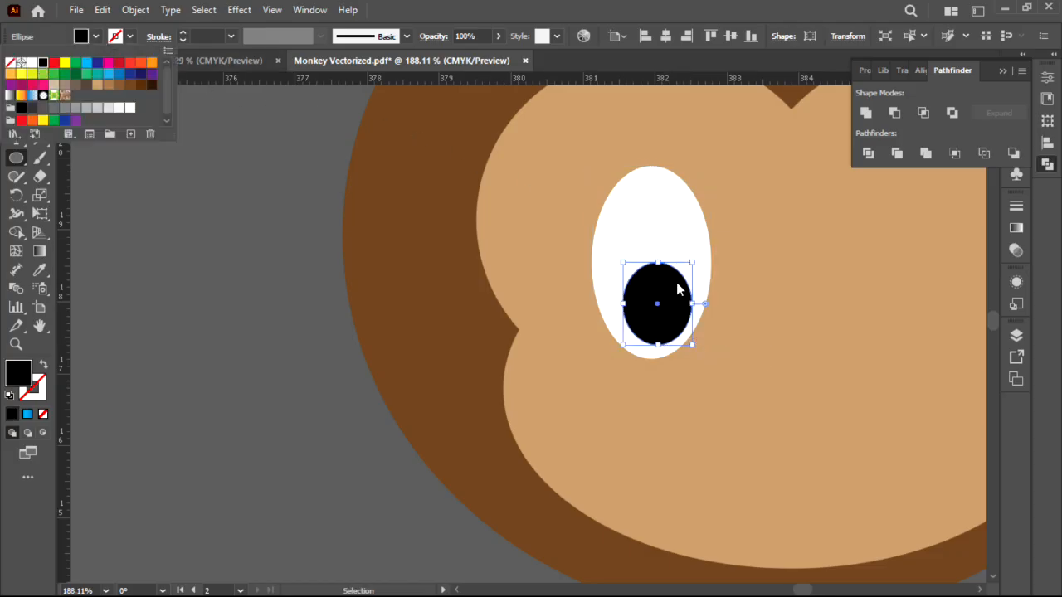
click(676, 282)
Draw a tiny circle near the upper right of the black pupil as a highlight and fill it with white.
drag(657, 268, 856, 299)
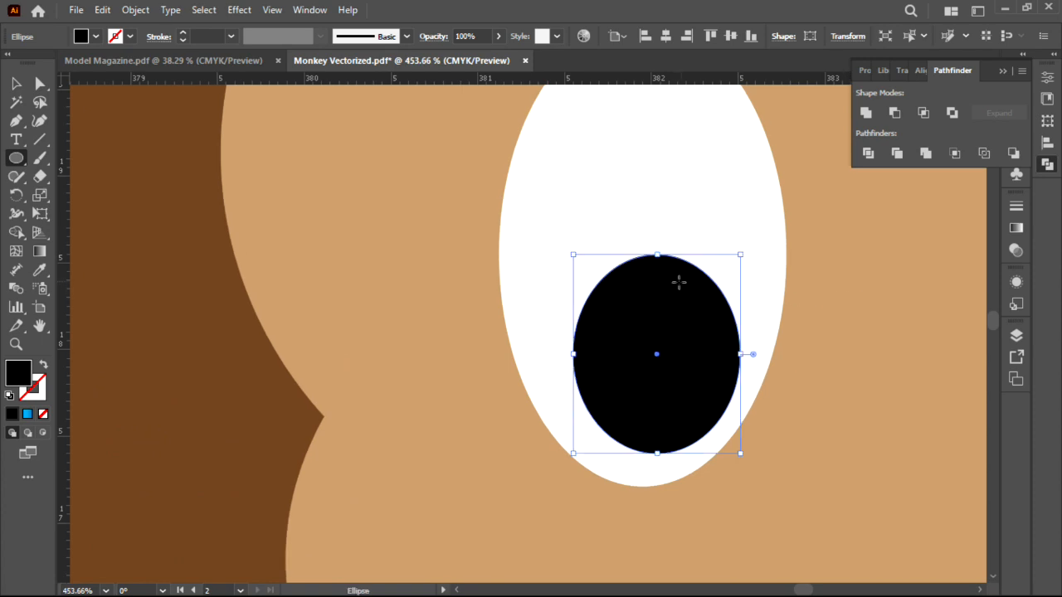
drag(665, 280, 707, 316)
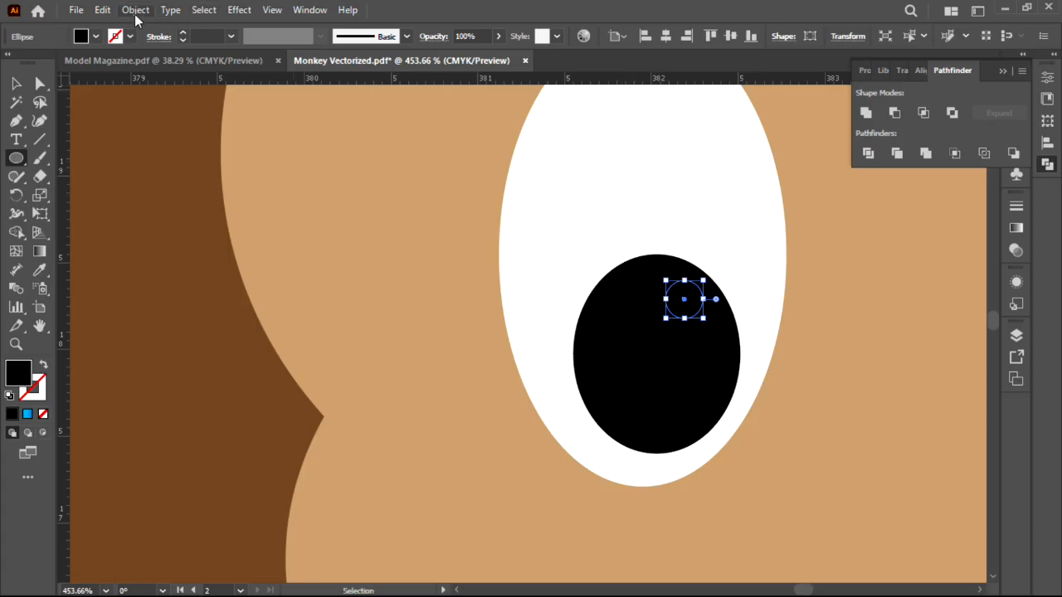
click(86, 38)
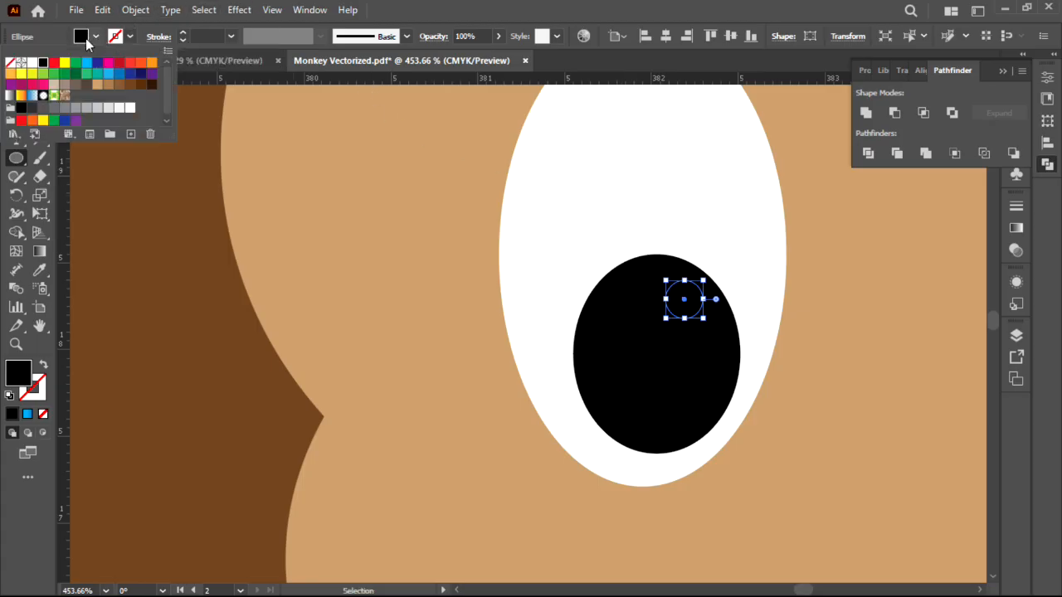
click(31, 62)
Select the eye white, pupil and highlight and place a copy on the right half of the face, level with the original.
drag(708, 327, 239, 384)
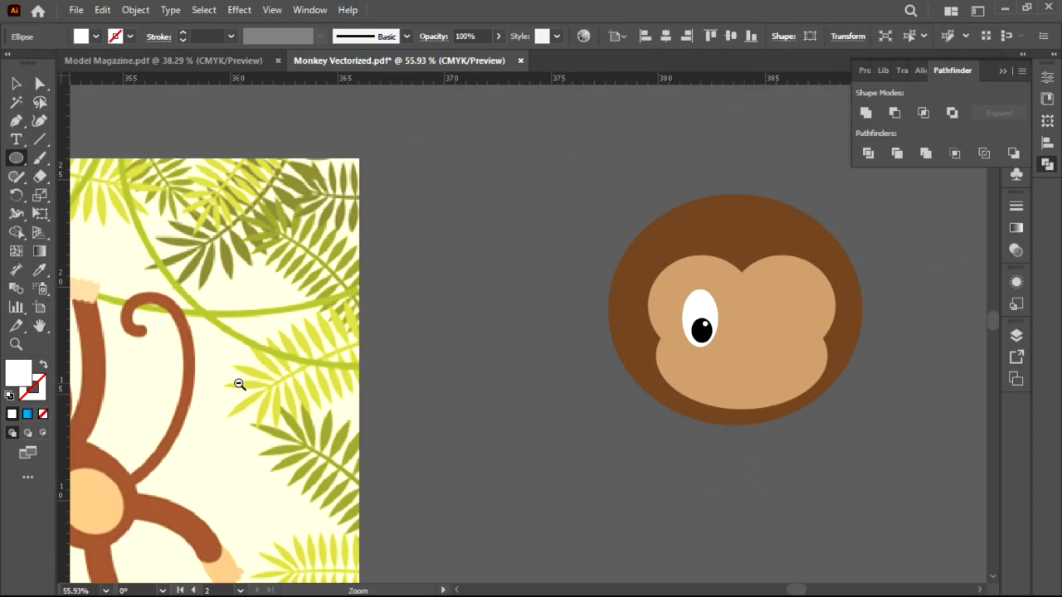
click(15, 83)
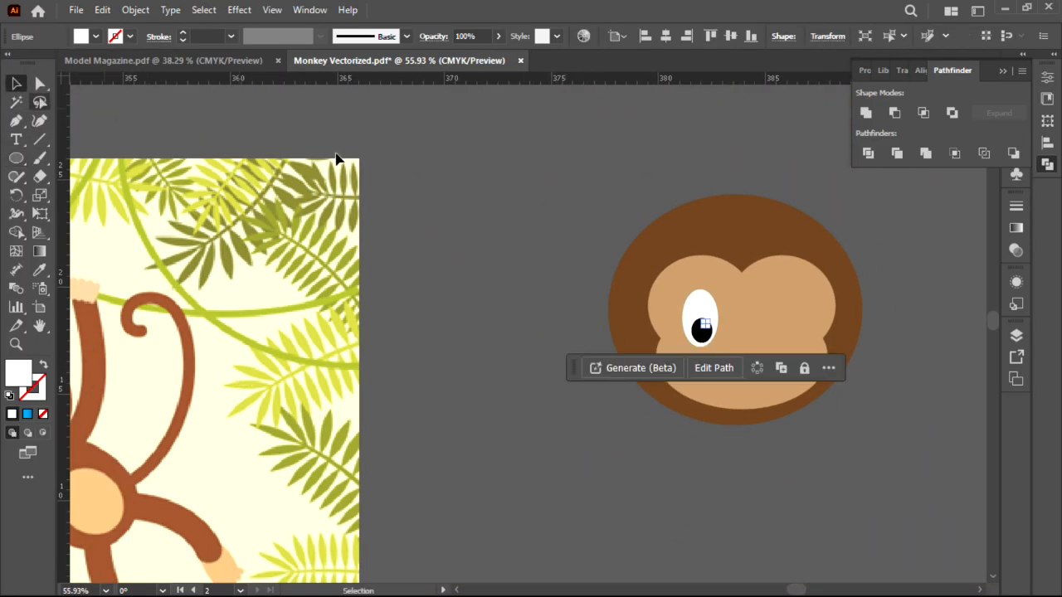
shift+click(703, 332)
shift+click(701, 311)
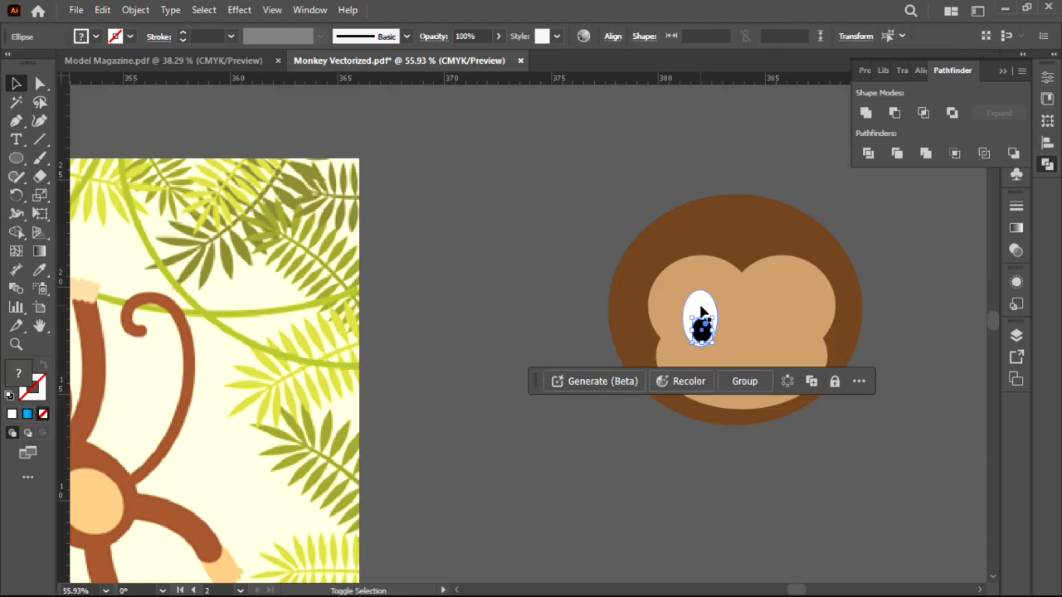
drag(701, 311, 782, 309)
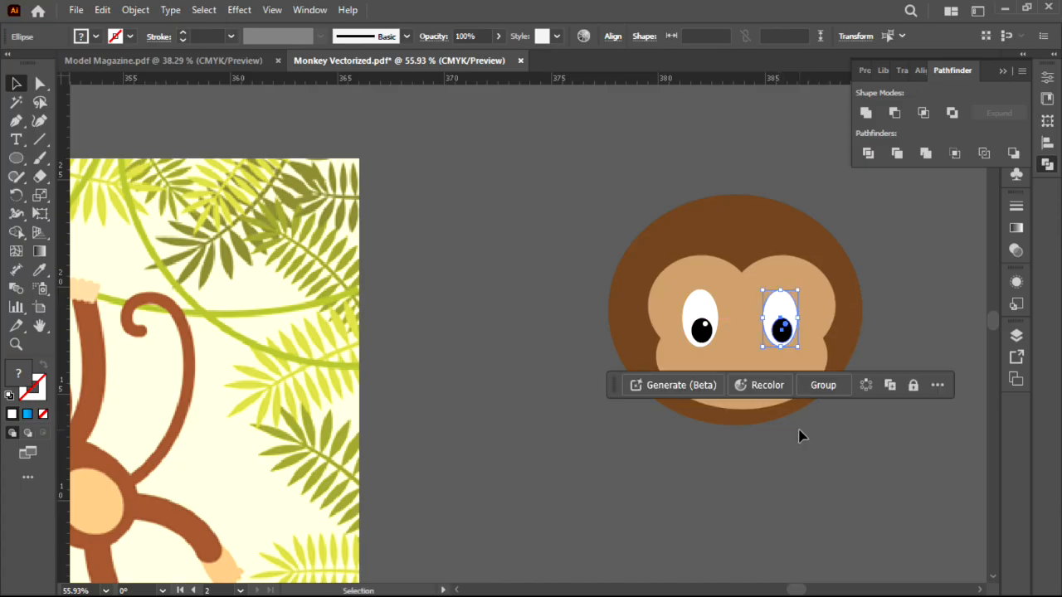
click(804, 471)
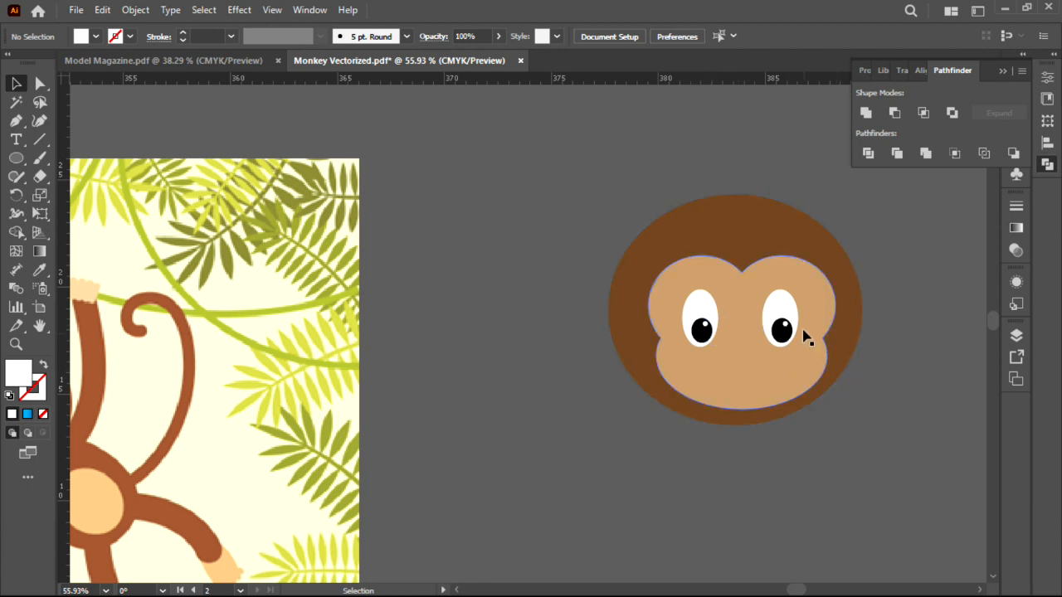
Move the white highlight in the right eye to the left side of its pupil.
scroll(746, 295, up, 4)
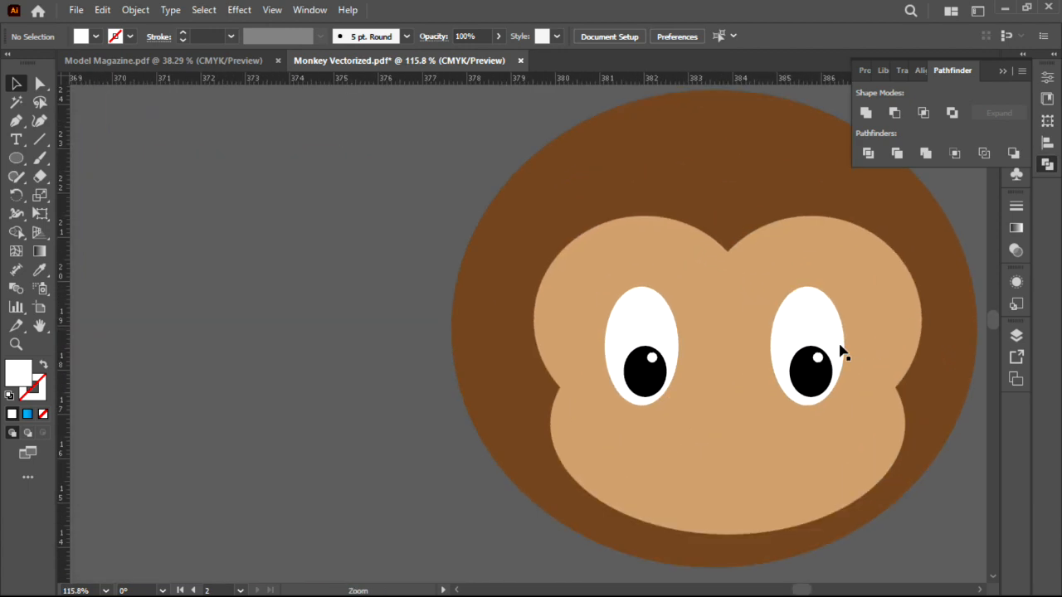
drag(817, 359, 803, 359)
scroll(858, 273, down, 4)
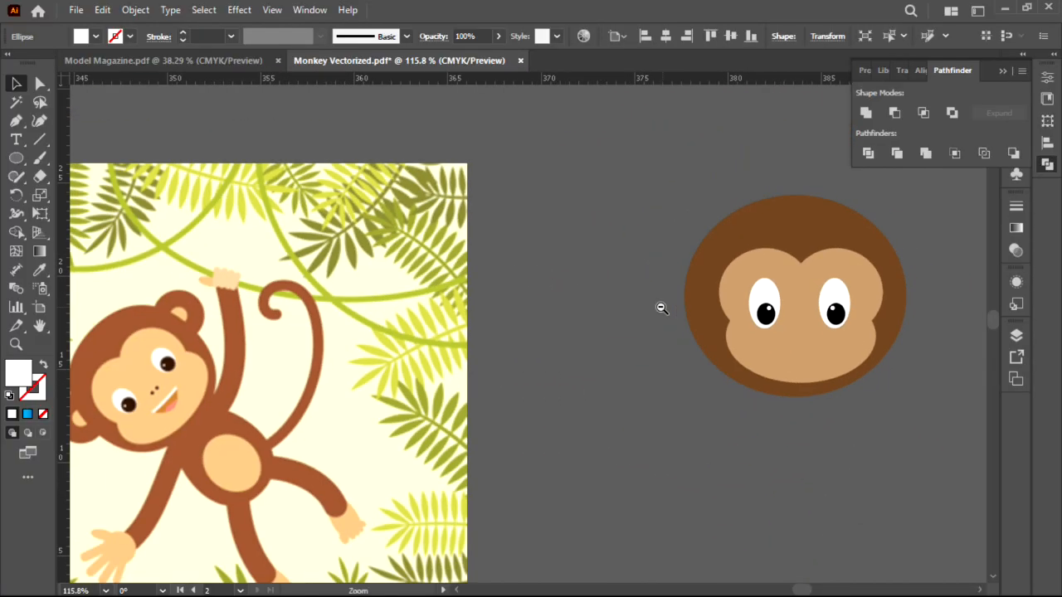
Undo the last move of the white highlight in the right eye and leave nothing selected.
click(783, 508)
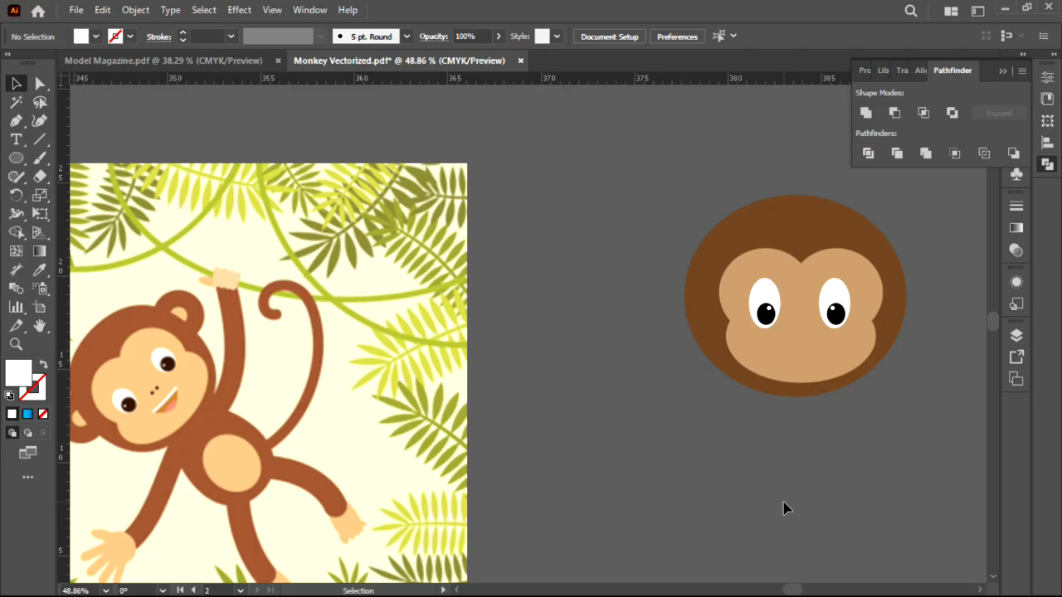
key(ctrl+z)
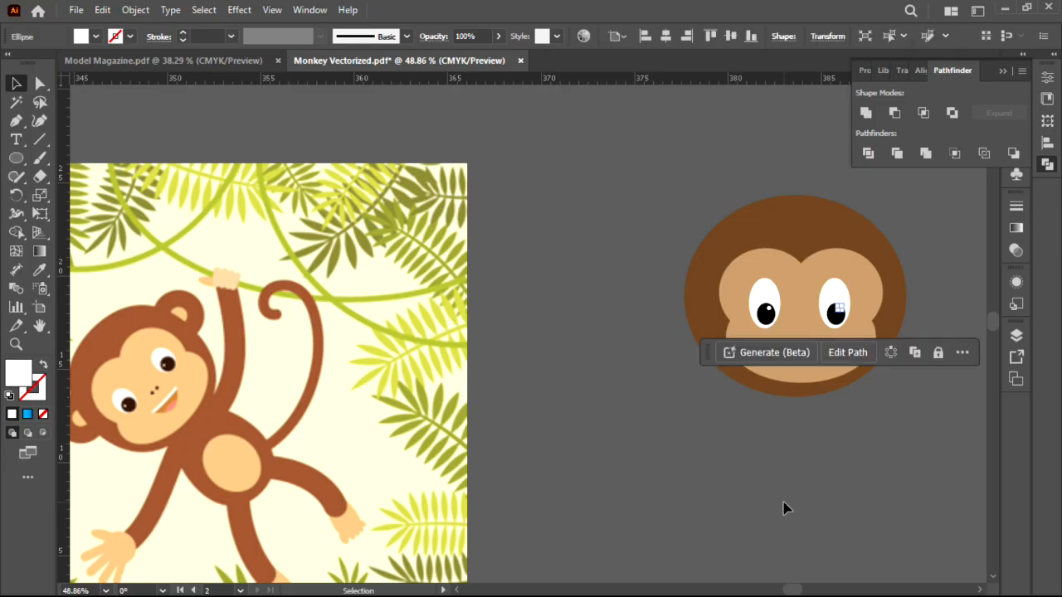
click(810, 456)
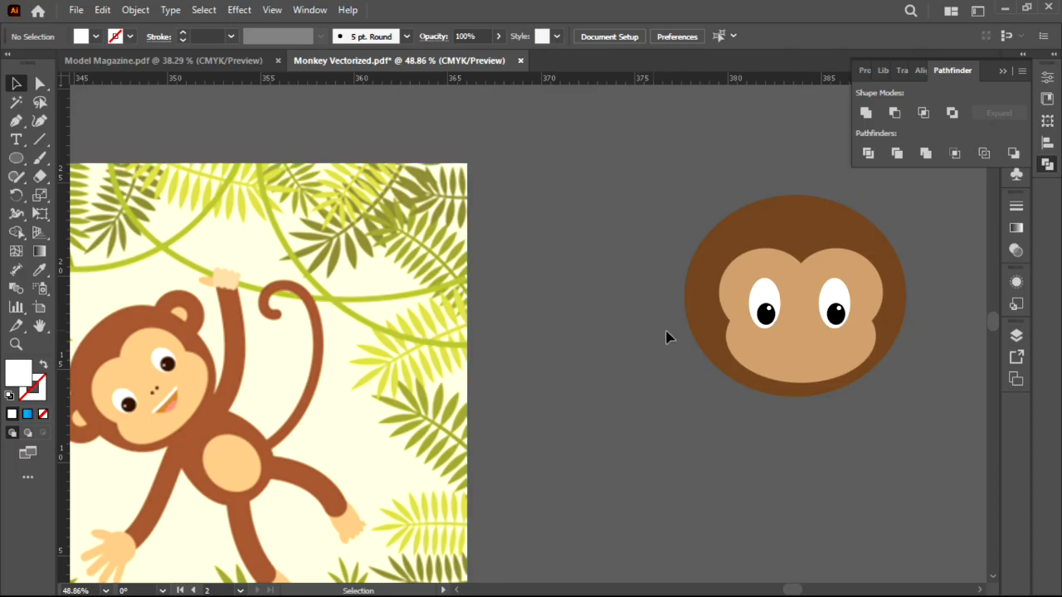
Draw a tiny circle between and below the eyes as the left nostril and fill it with black.
key(l)
drag(784, 332, 792, 338)
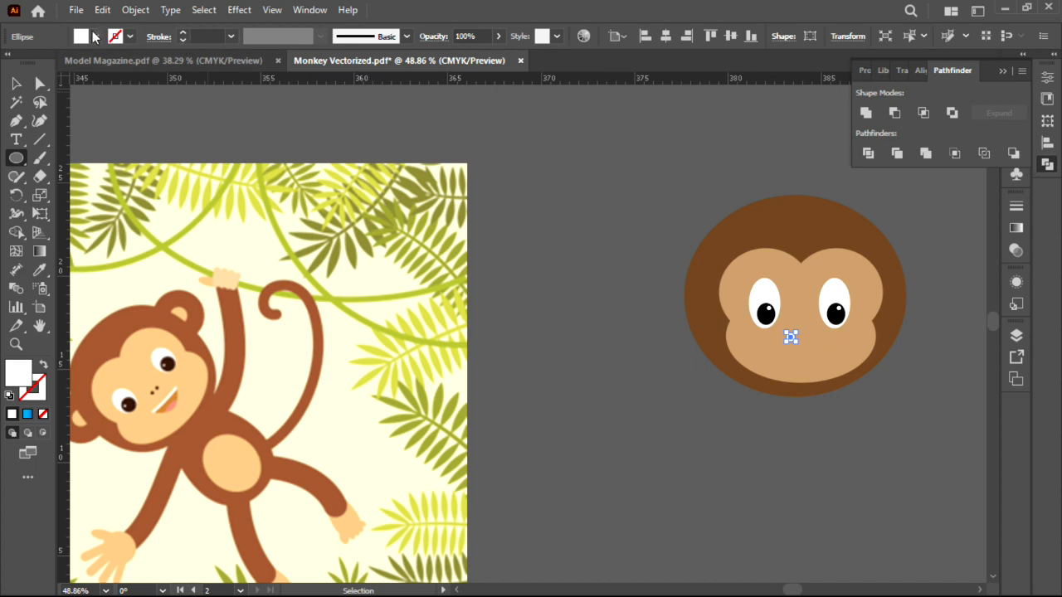
click(96, 37)
click(42, 63)
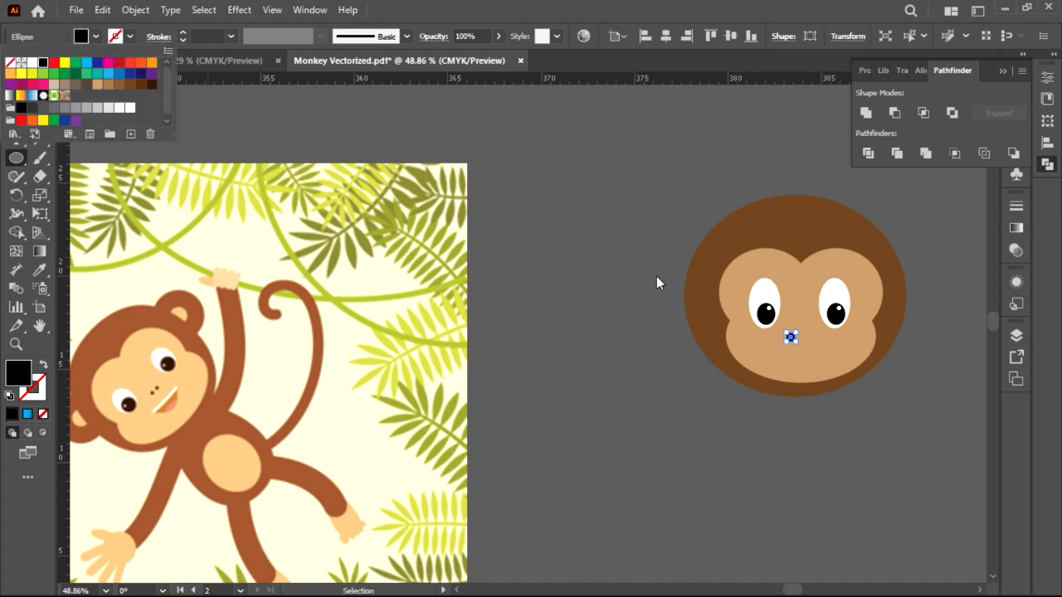
Place a copy of the black nostril just to its right, level with the original.
key(ctrl+space)
drag(824, 325, 880, 324)
click(723, 357)
drag(728, 354, 764, 348)
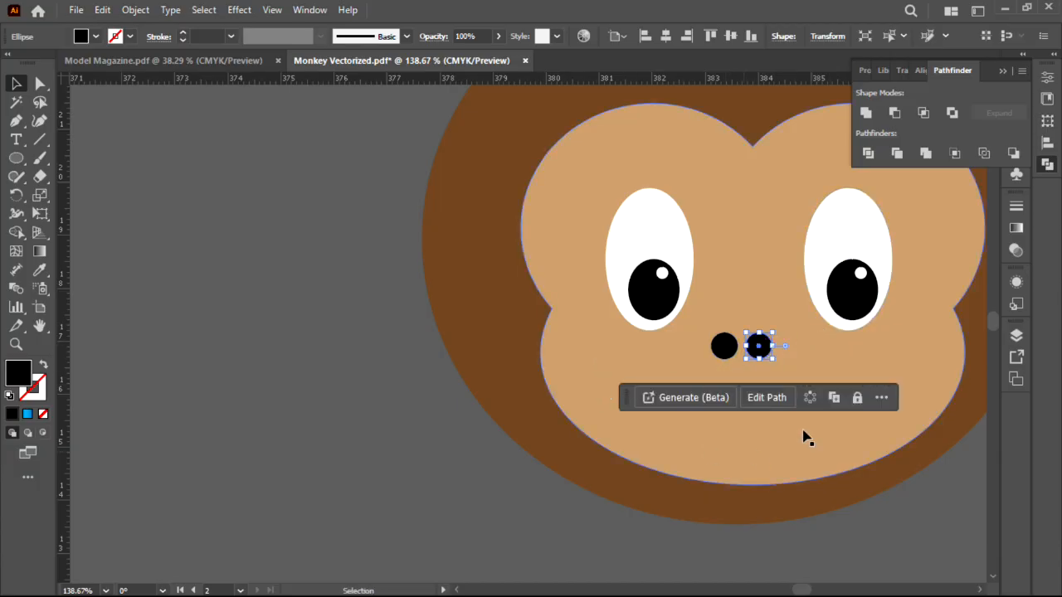
Draw a wide, flat black ellipse centred below the two nostrils as the base shape of the mouth.
scroll(740, 334, down, 3)
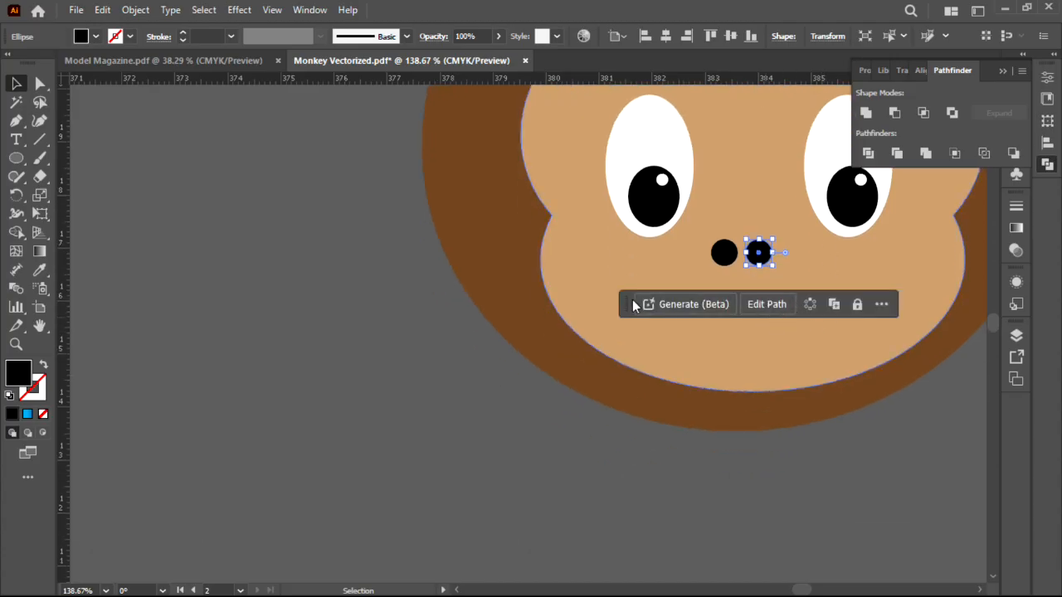
drag(628, 309, 658, 547)
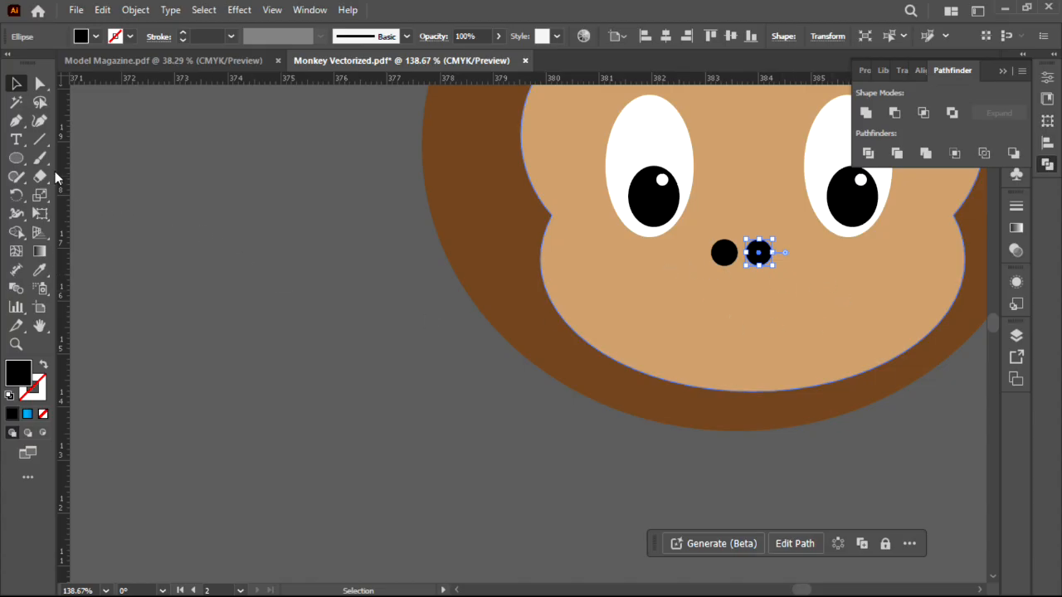
click(18, 161)
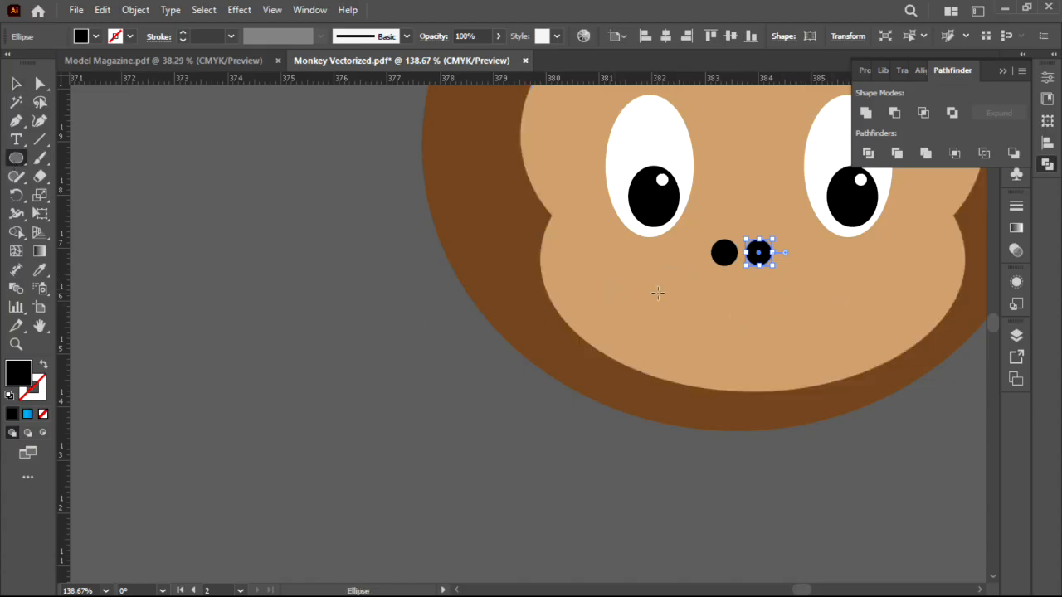
mouse_move(666, 284)
mouse_down()
mouse_move(811, 338)
mouse_move(820, 355)
mouse_up()
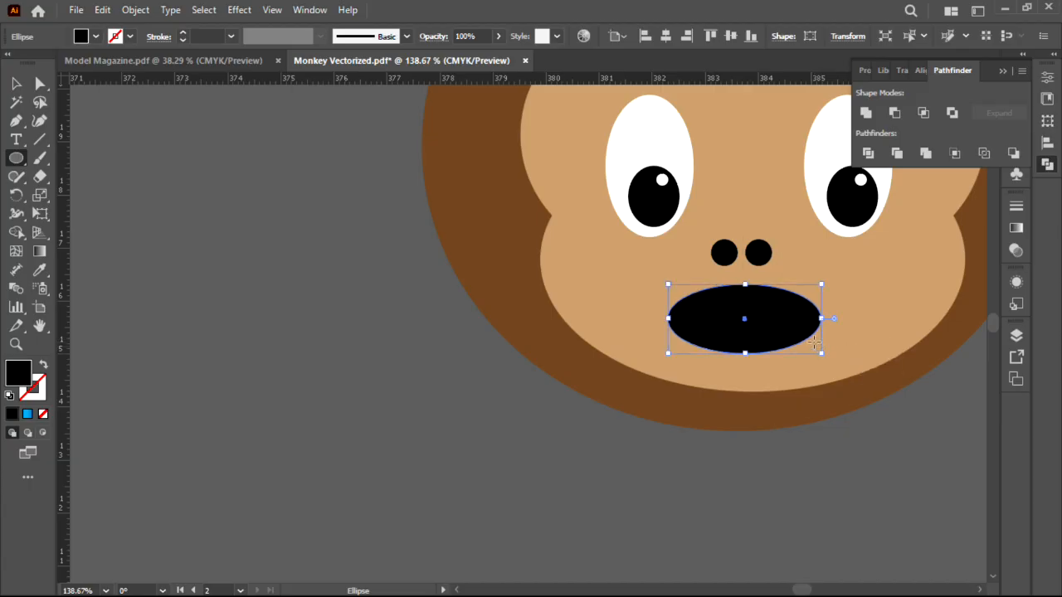
Move only the top anchor point of the mouth ellipse down so its upper edge dips slightly into a smile.
drag(749, 331, 827, 319)
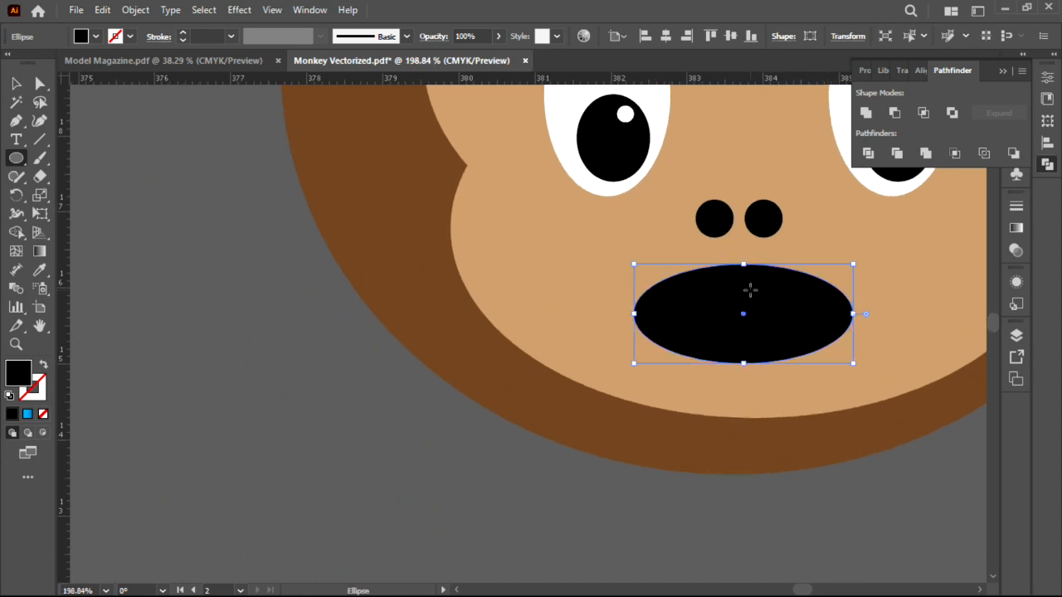
click(40, 83)
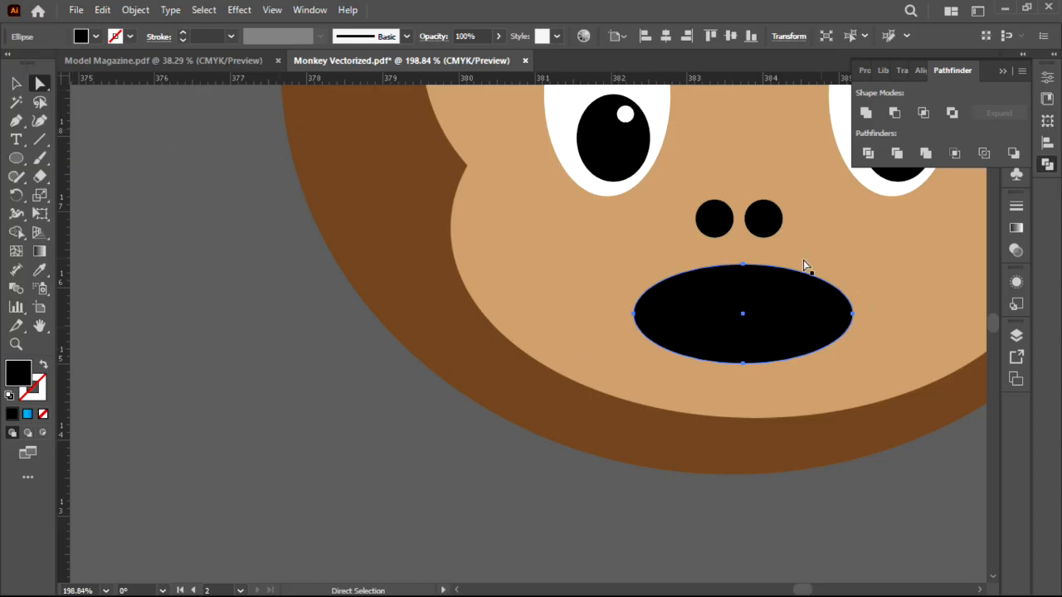
click(744, 266)
drag(744, 268, 747, 309)
click(18, 83)
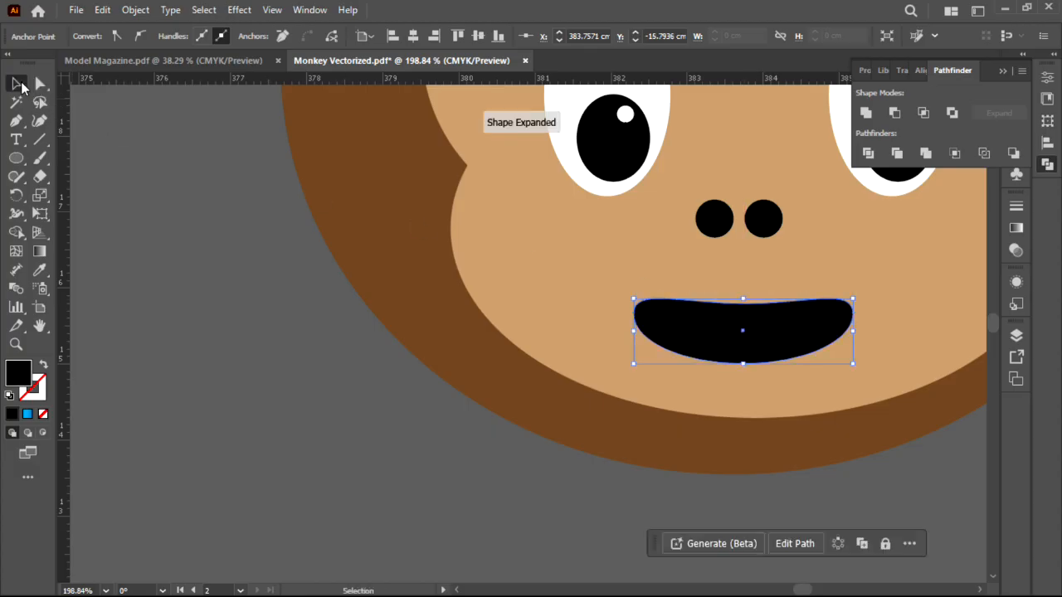
click(132, 237)
Fill the black mouth shape with magenta.
click(758, 355)
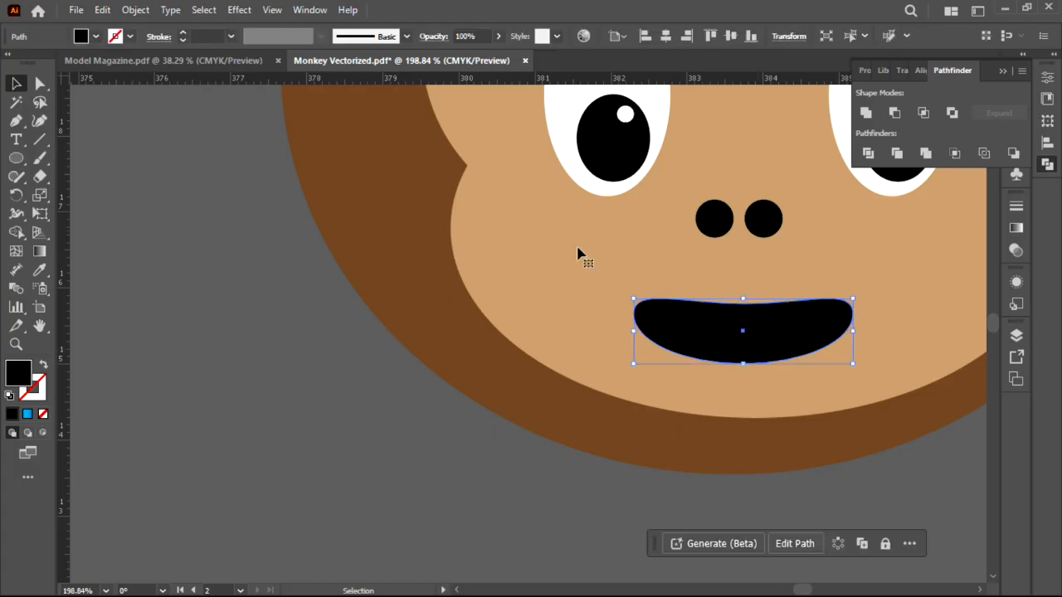
click(115, 36)
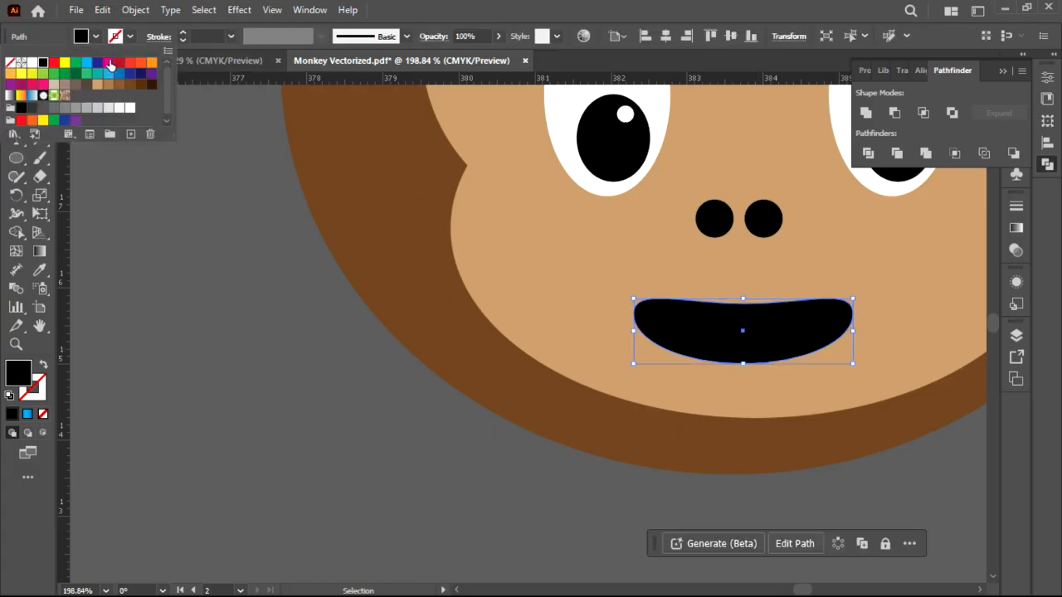
click(109, 64)
click(303, 432)
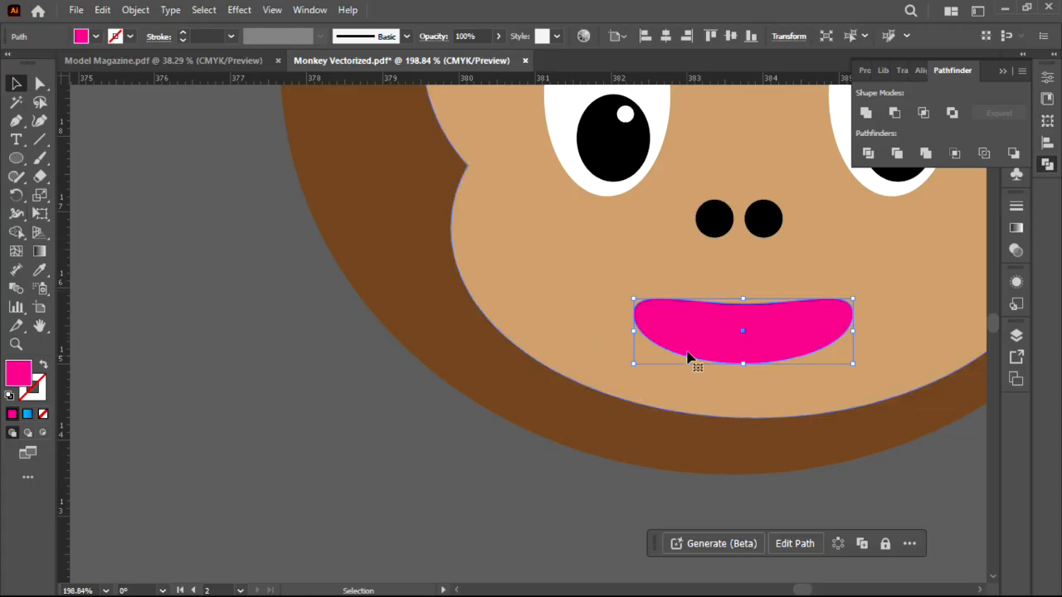
Place a copy of the magenta mouth slightly above it and split the two overlapping shapes with Shape Builder.
mouse_move(721, 340)
mouse_down()
mouse_move(723, 308)
mouse_move(720, 319)
mouse_up()
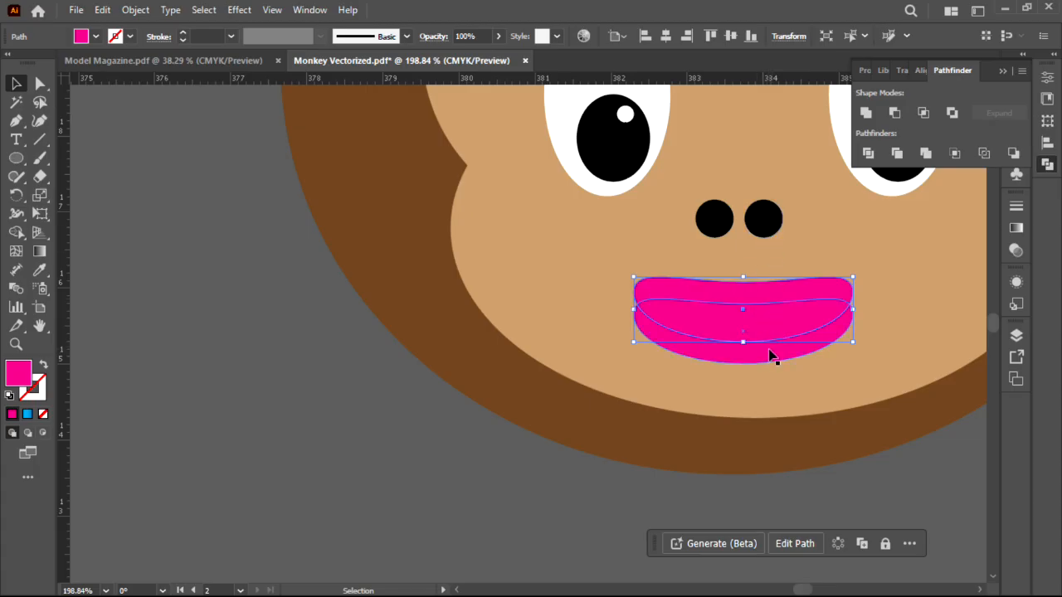
shift+click(772, 355)
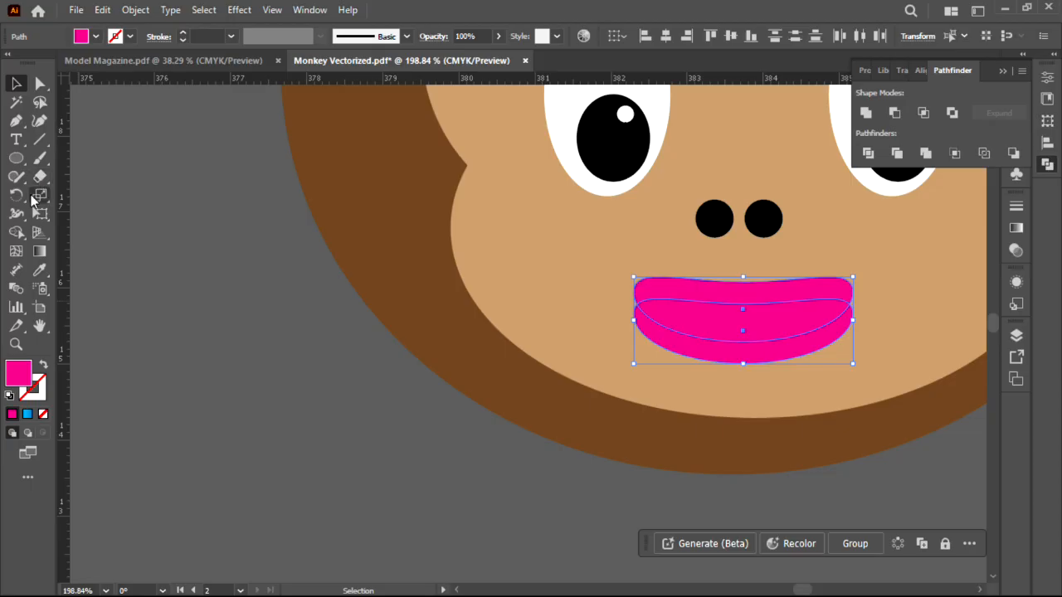
click(17, 234)
drag(669, 318, 739, 325)
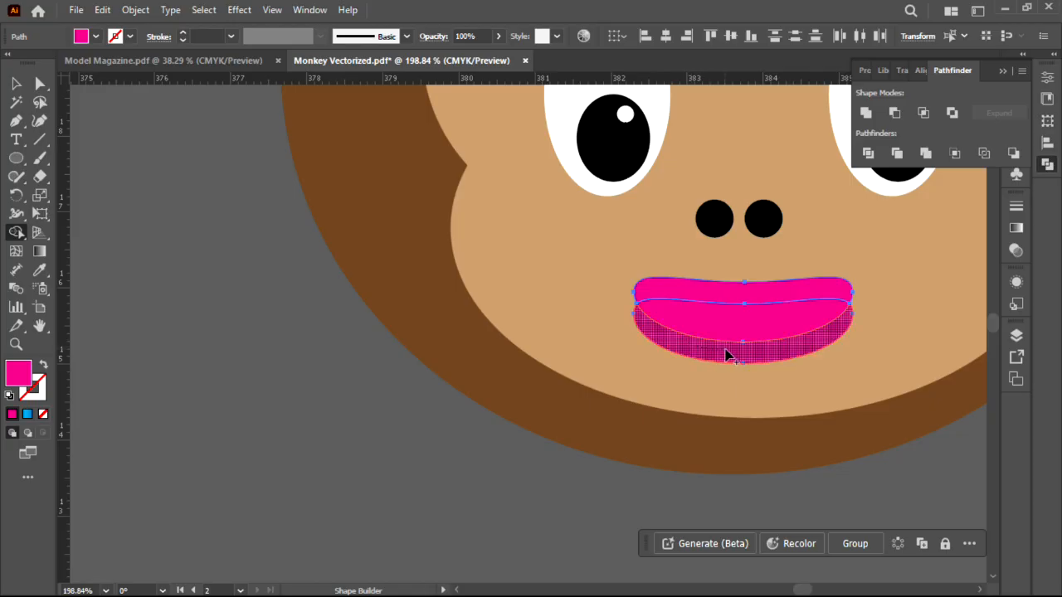
click(723, 351)
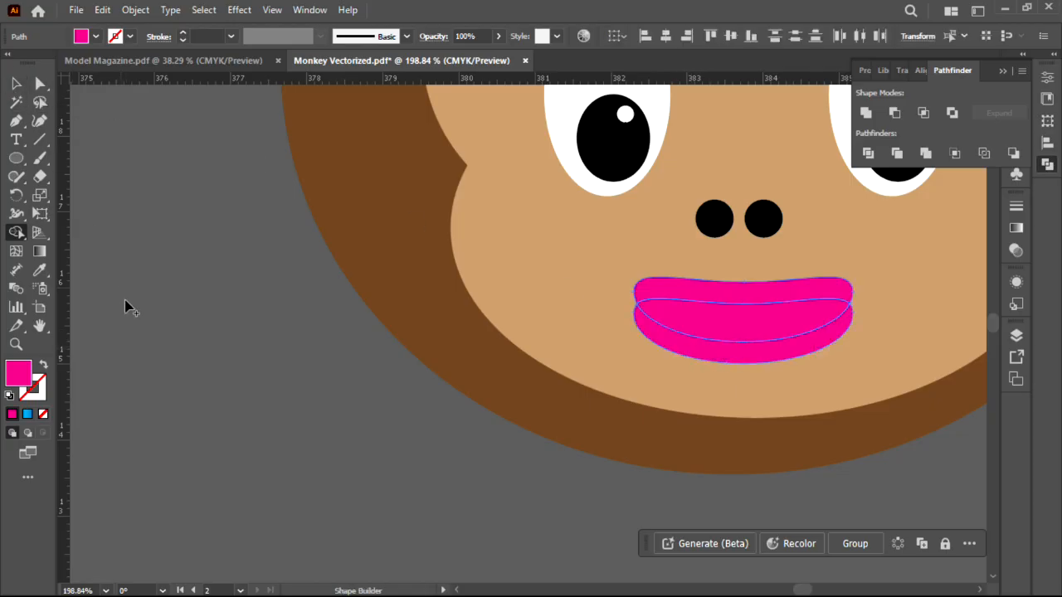
key(v)
click(145, 329)
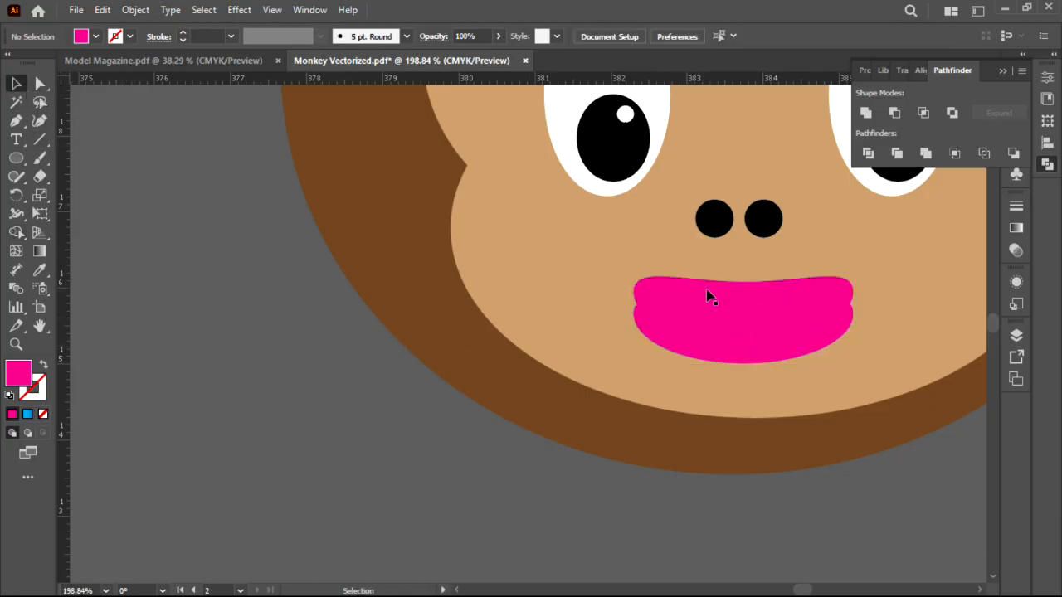
Delete the uppermost magenta piece of the split mouth, keeping the overlap and the lower crescent.
drag(718, 290, 744, 235)
key(Delete)
drag(840, 288, 529, 339)
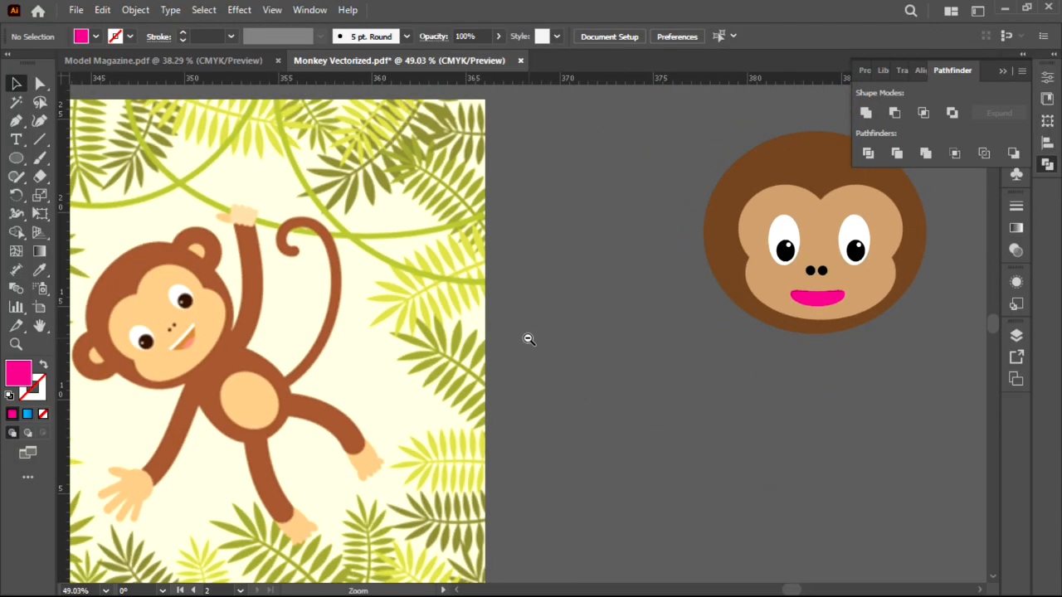
Fill the upper piece of the mouth with white as the teeth and deselect it.
click(820, 302)
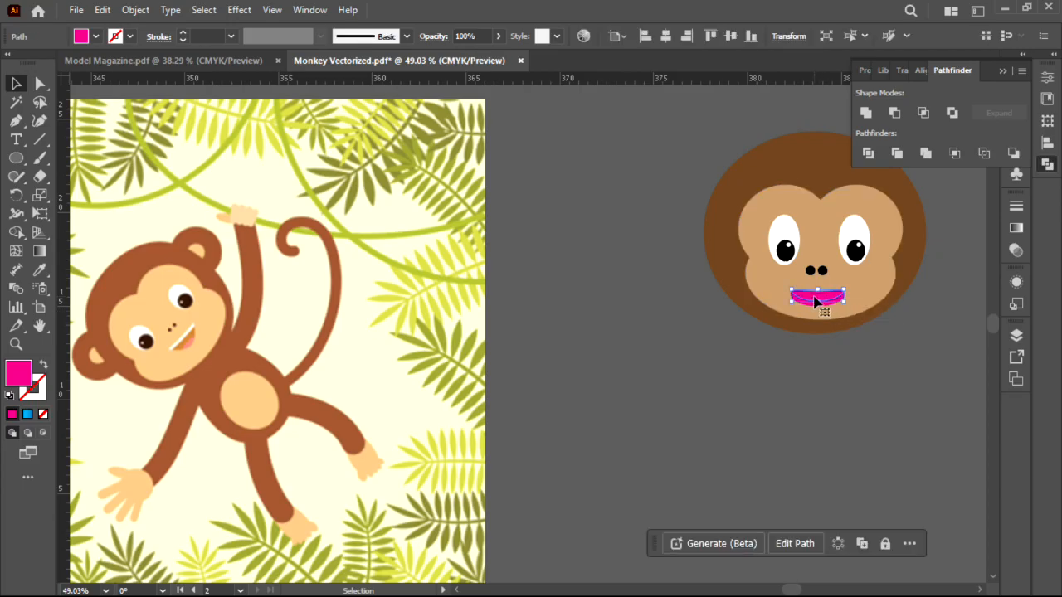
scroll(817, 290, up, 5)
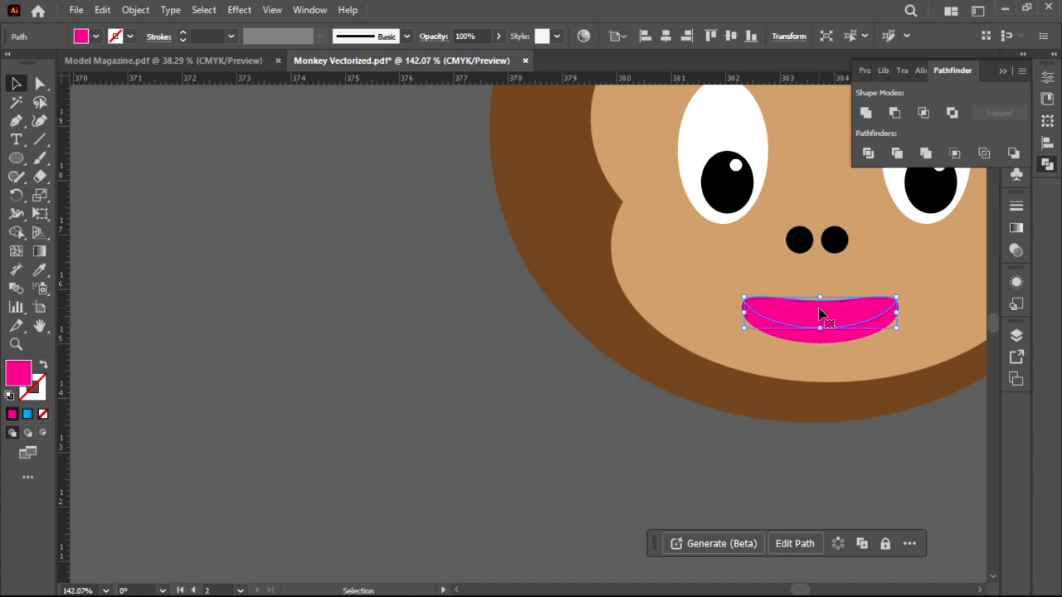
click(95, 37)
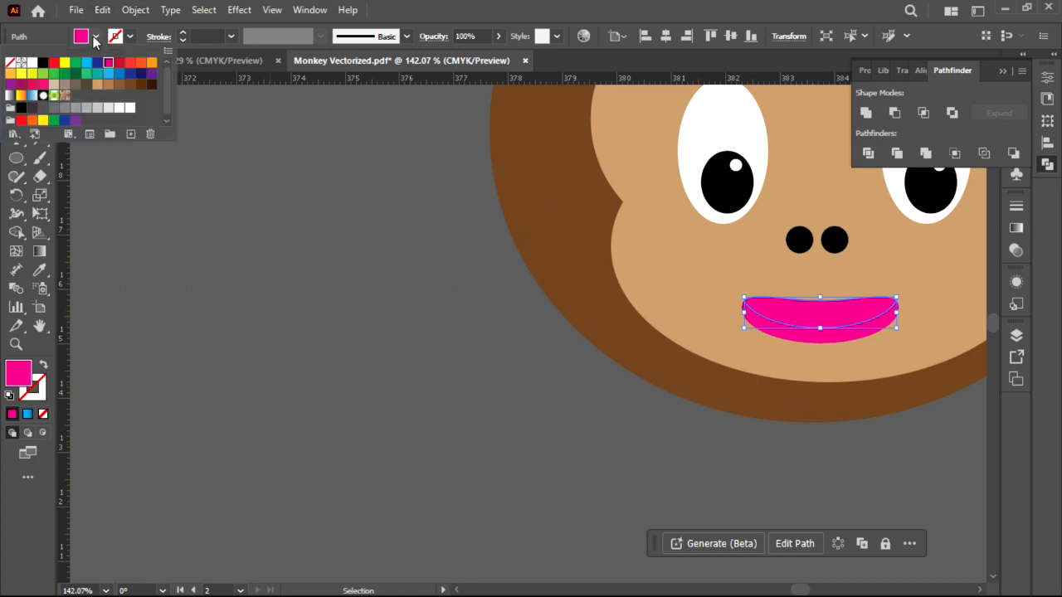
click(34, 63)
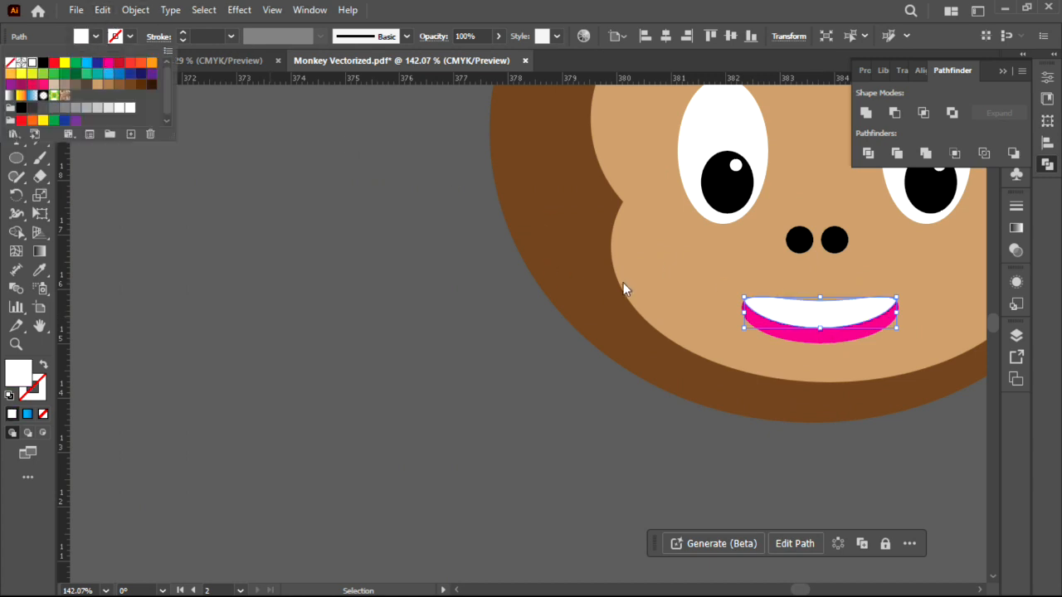
key(ctrl+space)
drag(579, 311, 296, 346)
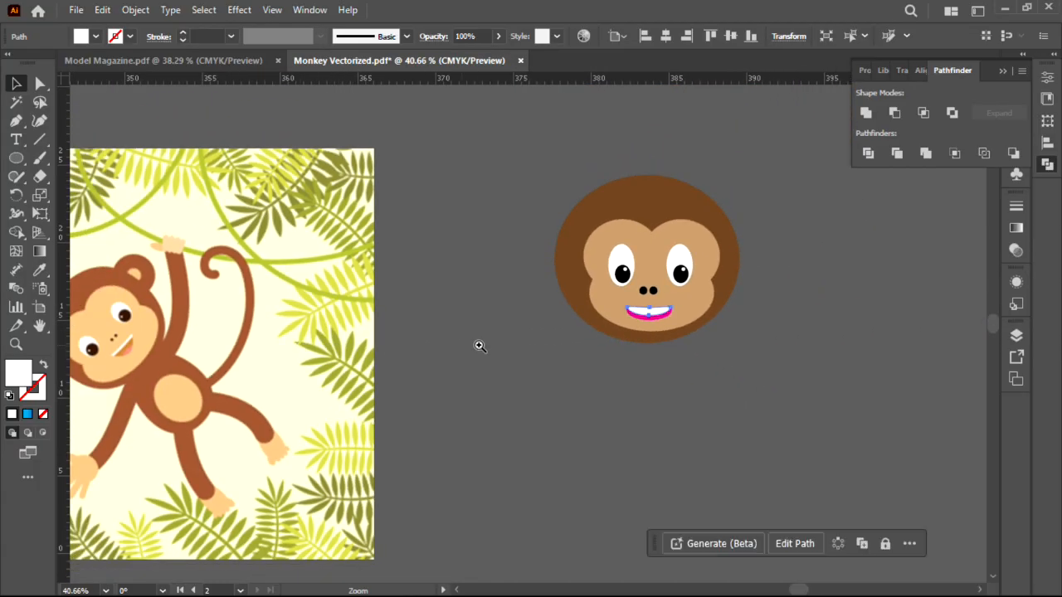
drag(573, 330, 624, 329)
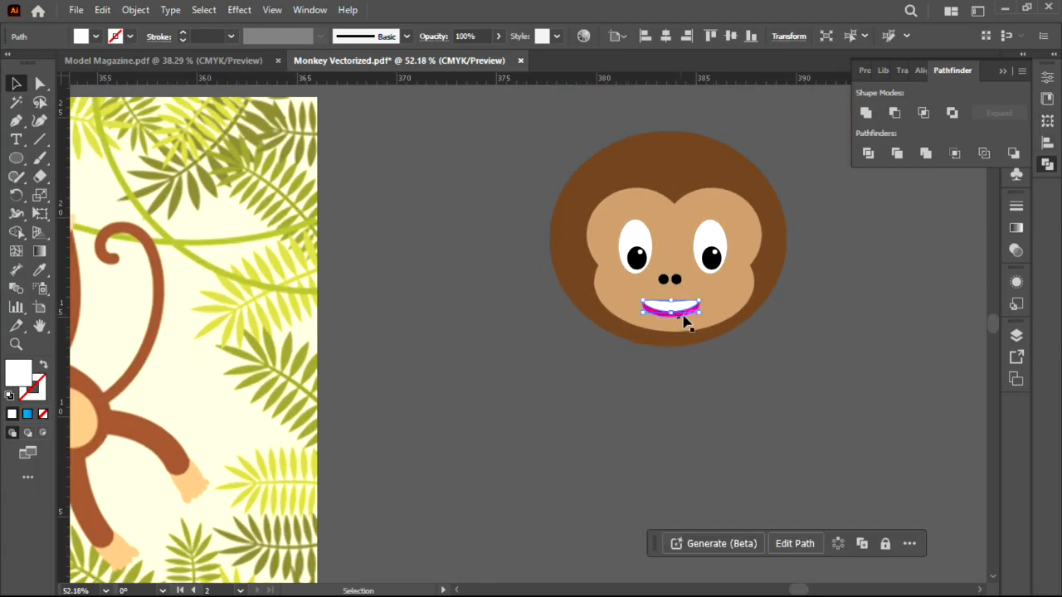
click(679, 398)
Fill the magenta crescent below the teeth with the dark brown swatch.
key(ctrl+space)
drag(593, 303, 754, 337)
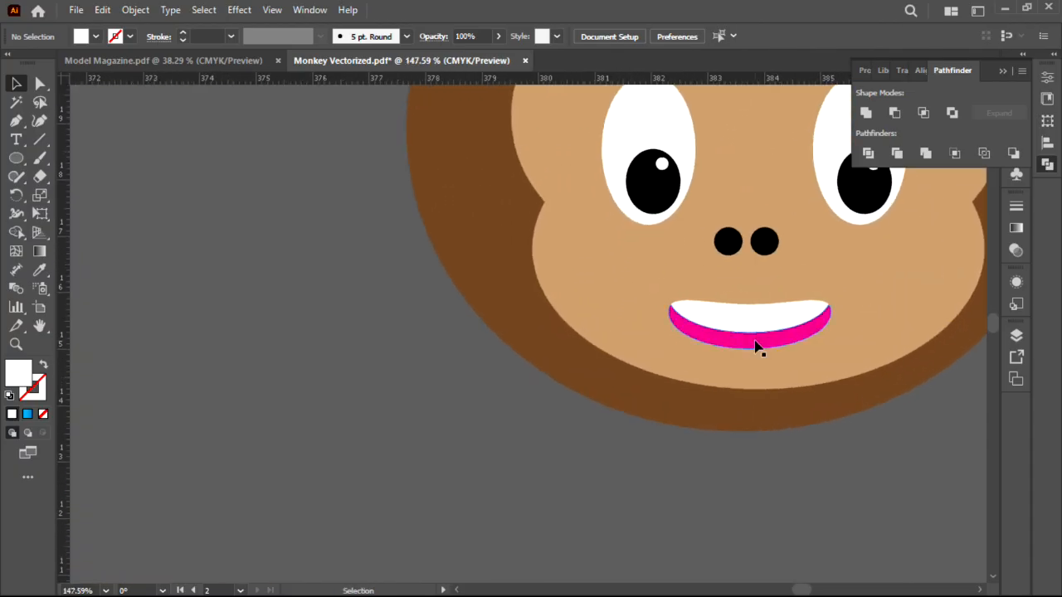
click(755, 347)
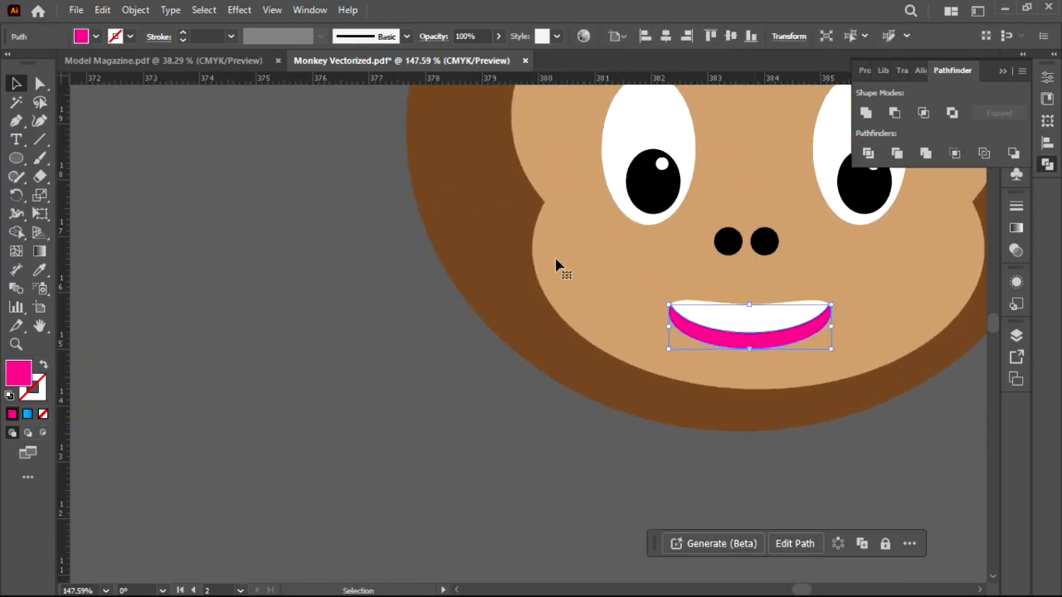
click(97, 37)
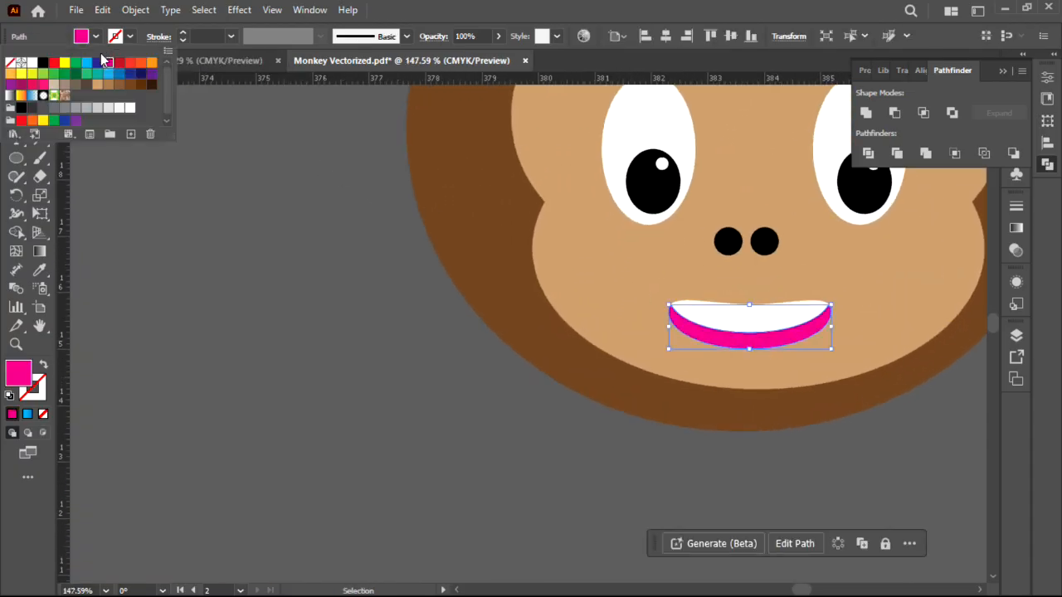
click(135, 85)
click(548, 431)
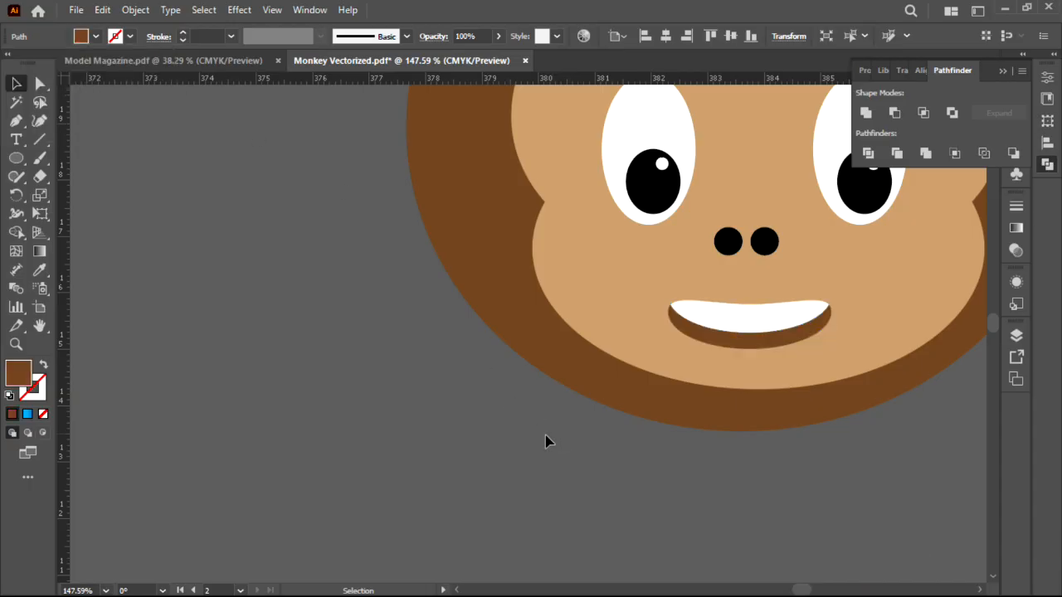
Draw a brown ellipse in the middle of the mouth and resize it to span from the teeth to just below the lower lip.
key(l)
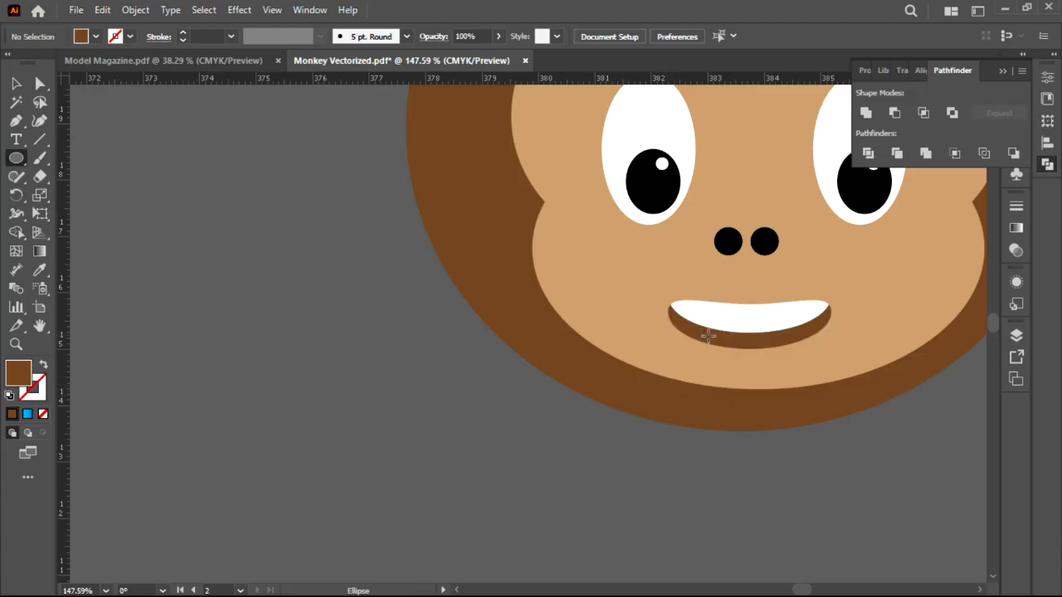
drag(708, 332, 796, 306)
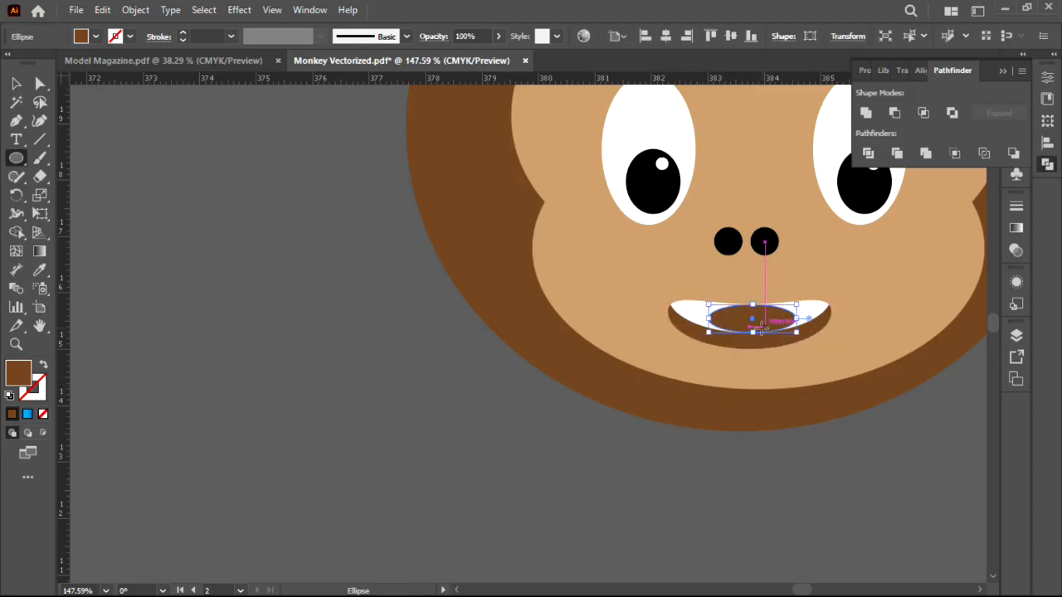
drag(751, 333, 751, 355)
drag(753, 304, 758, 315)
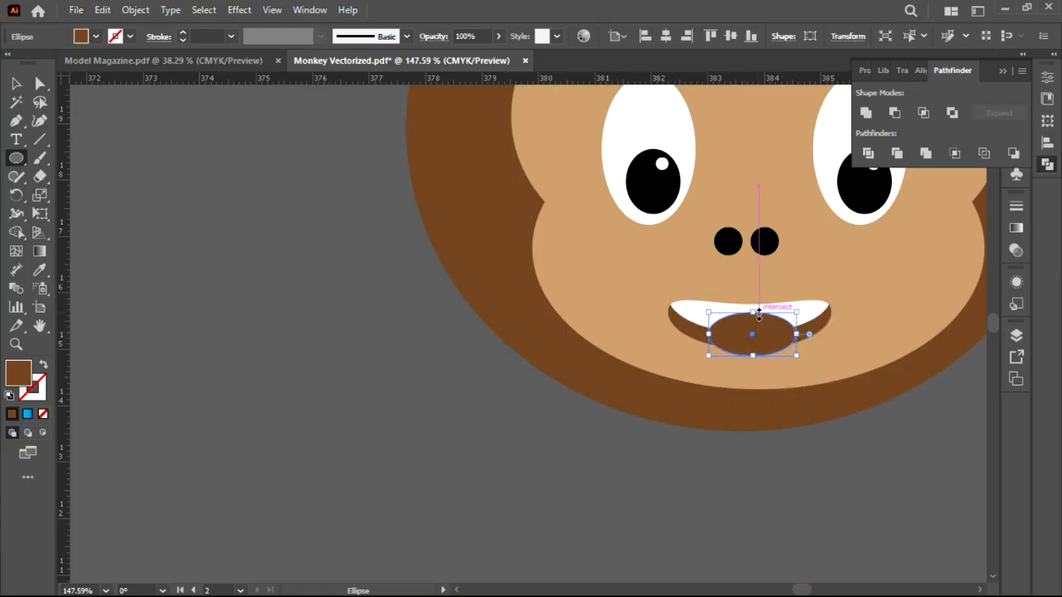
Split the brown ellipse and the brown lower lip where they overlap, using Shape Builder on both shapes.
key(v)
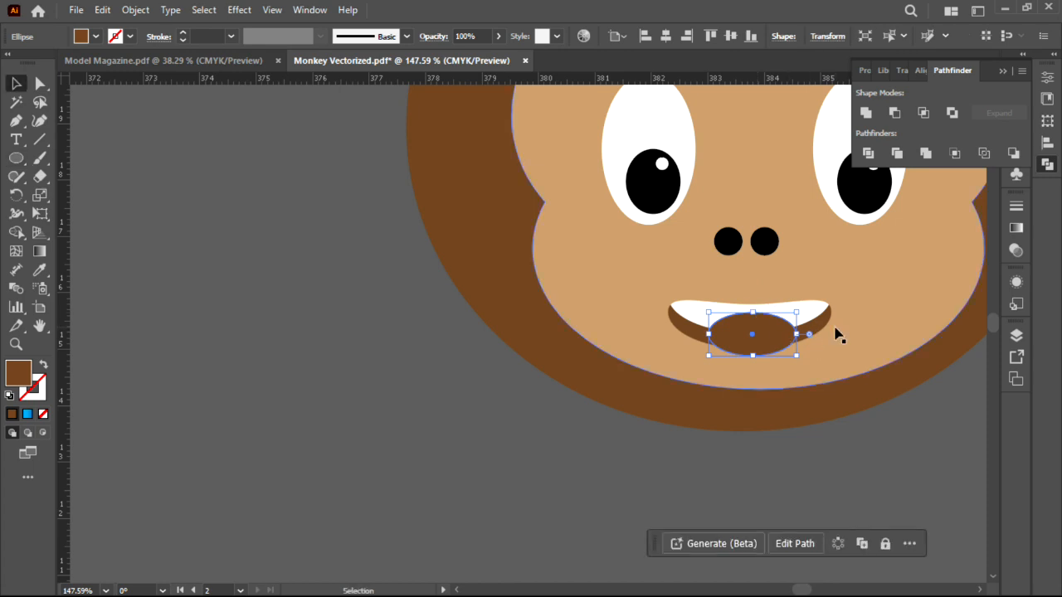
shift+click(819, 330)
scroll(797, 333, down, 4)
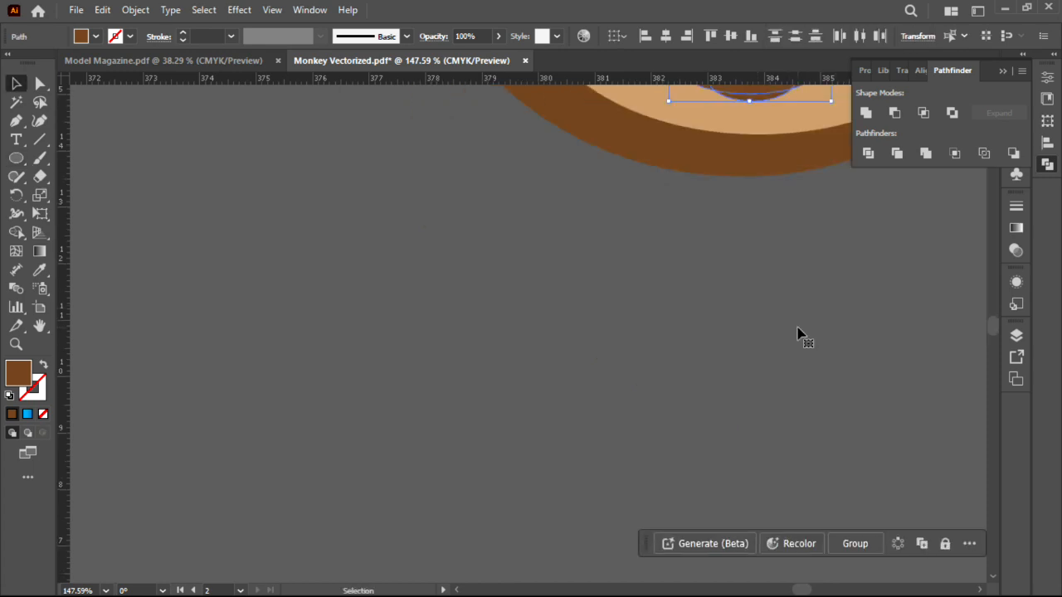
scroll(797, 333, up, 3)
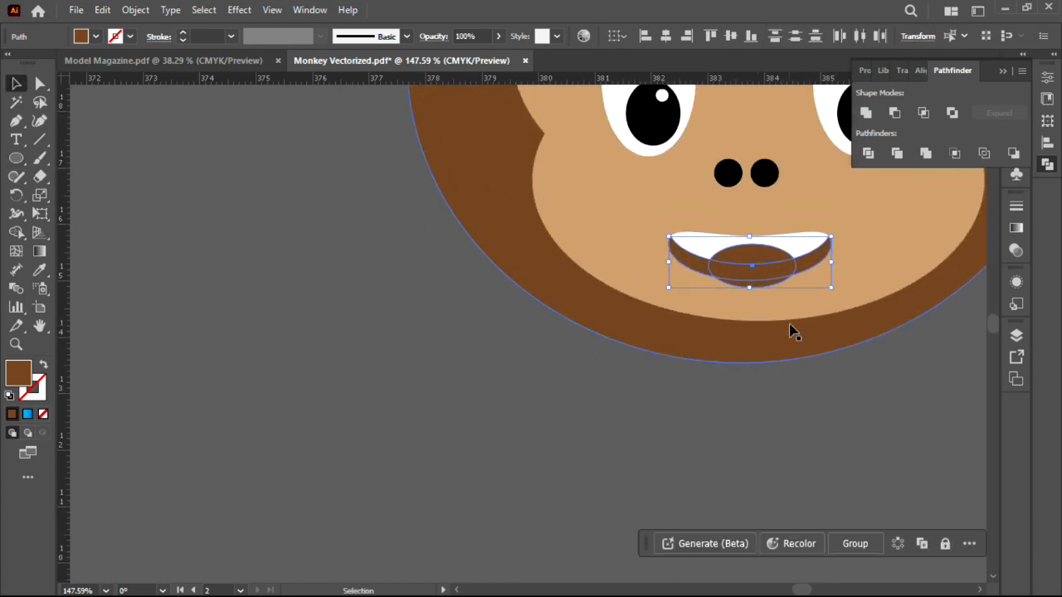
key(shift+m)
click(759, 260)
key(v)
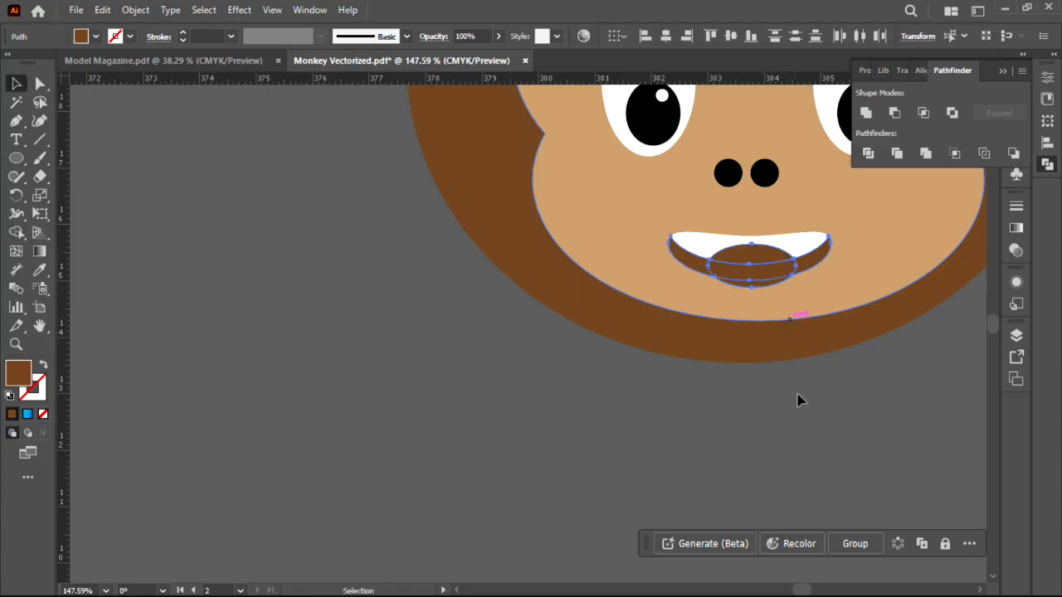
Delete the piece of the split ellipse that sticks out below the lower lip.
click(815, 458)
drag(779, 281, 774, 348)
key(Delete)
Fill the ellipse piece between the teeth and the lower lip with magenta as the tongue and deselect it.
click(749, 254)
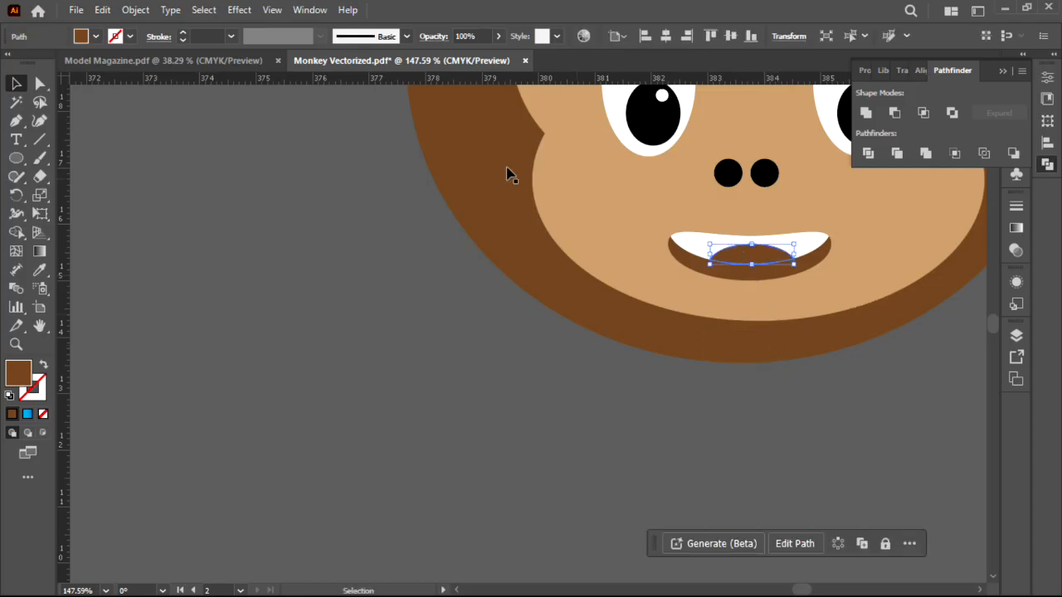
click(98, 35)
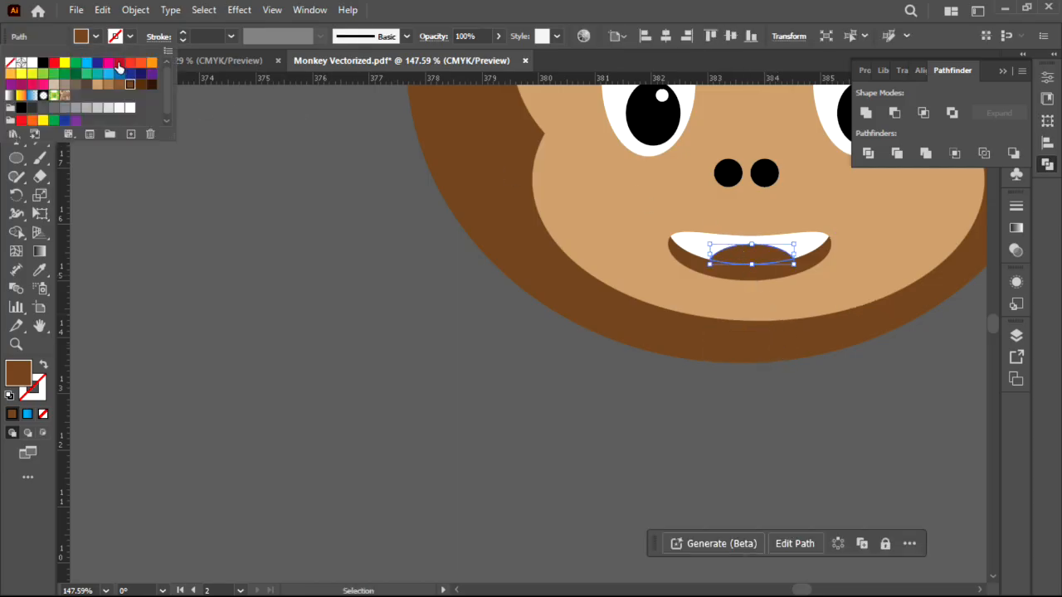
click(111, 66)
click(305, 263)
click(348, 318)
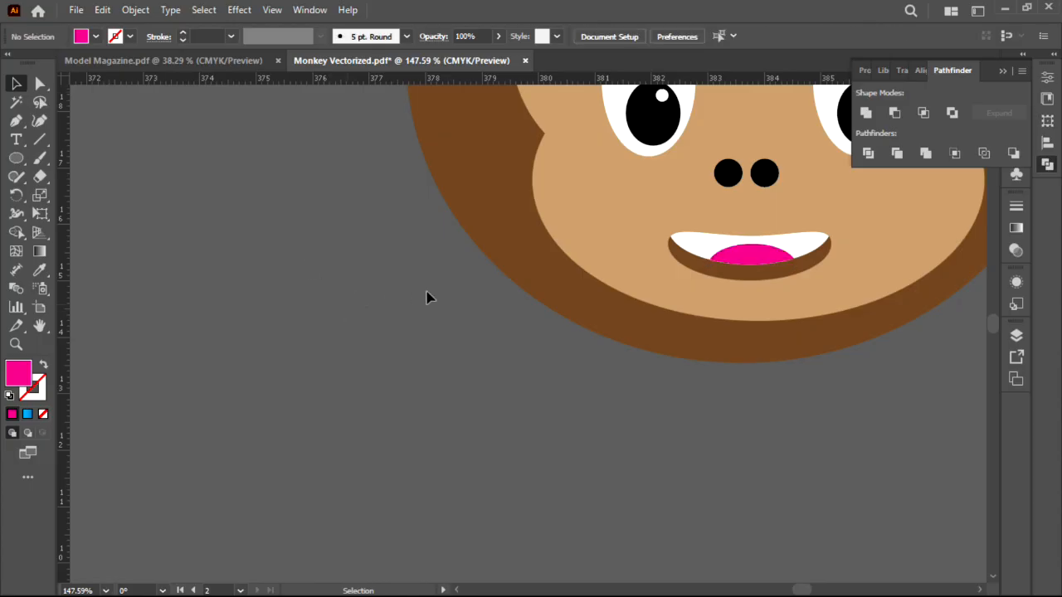
Draw an ellipse for the ear over the head's upper right edge, enlarge it slightly and fill it with the head's brown.
drag(616, 382, 234, 398)
drag(590, 320, 611, 263)
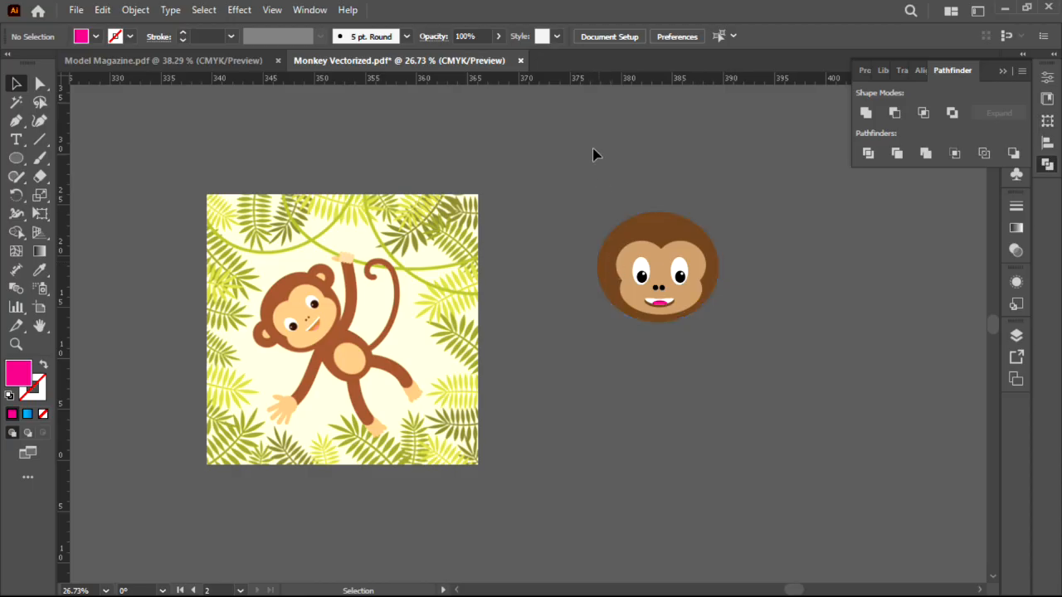
key(l)
drag(688, 220, 740, 274)
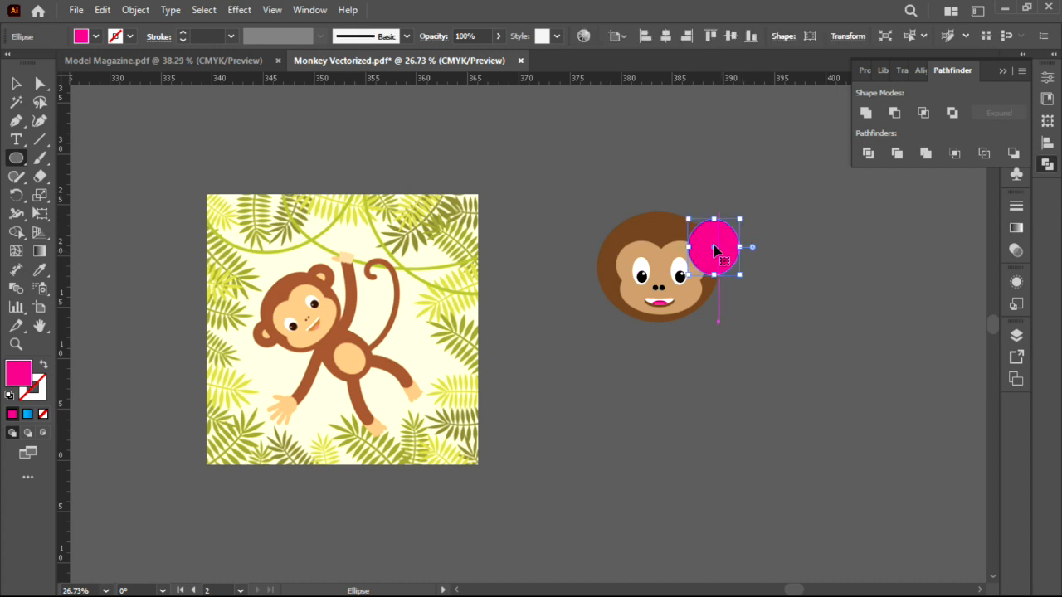
key(v)
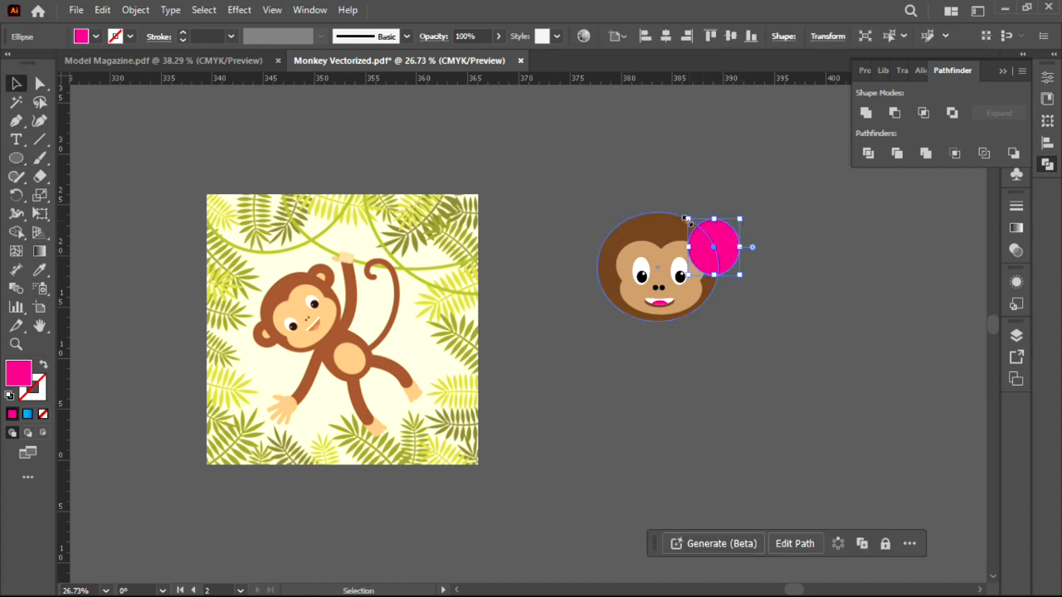
drag(688, 219, 681, 212)
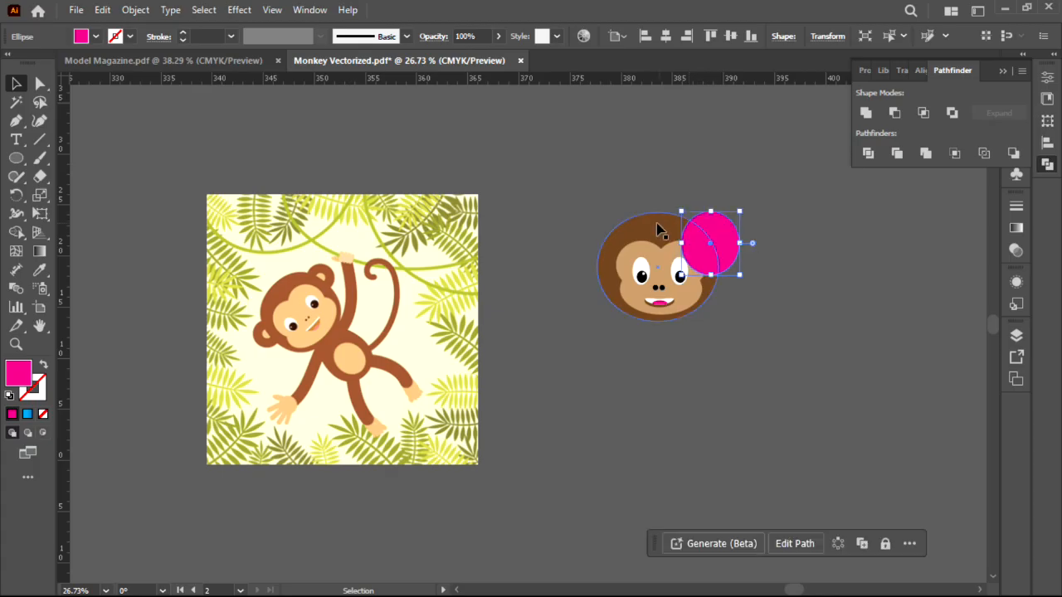
click(39, 269)
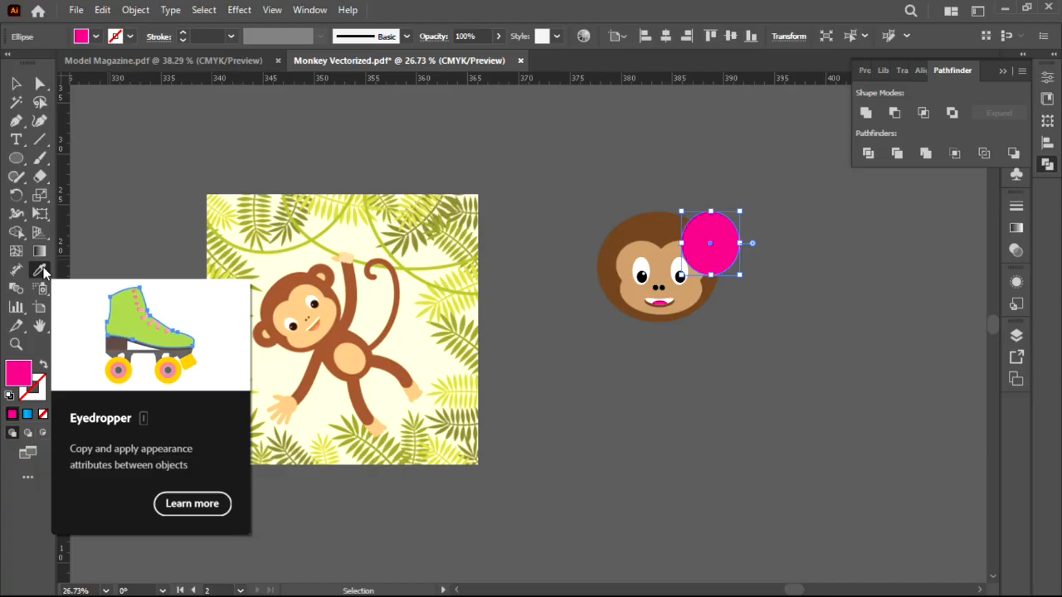
click(678, 229)
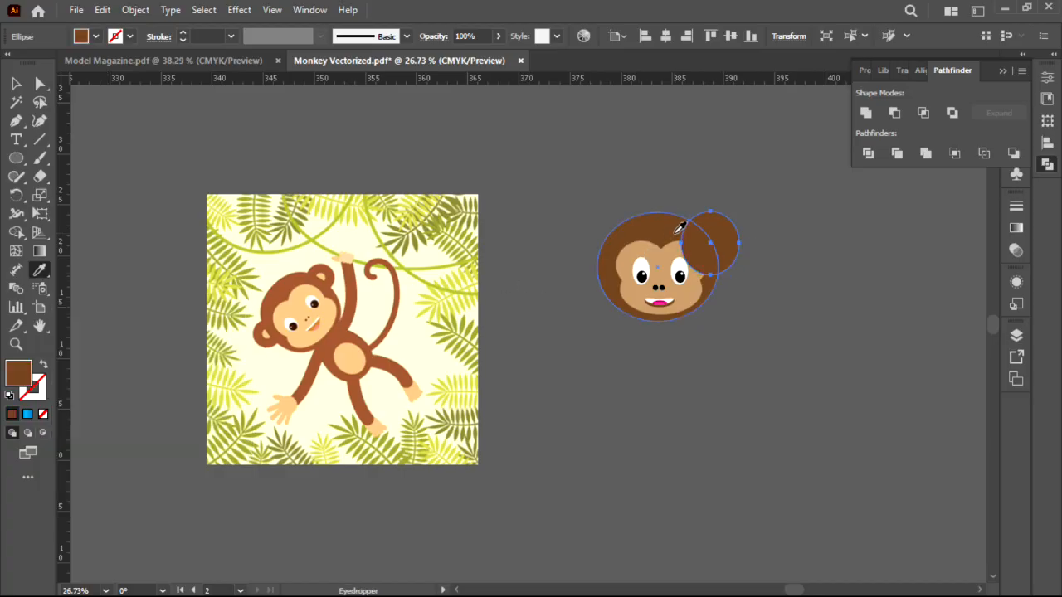
Shrink the ear ellipse into a smaller circle overlapping the upper right edge of the head.
key(ctrl+space)
drag(738, 223, 964, 260)
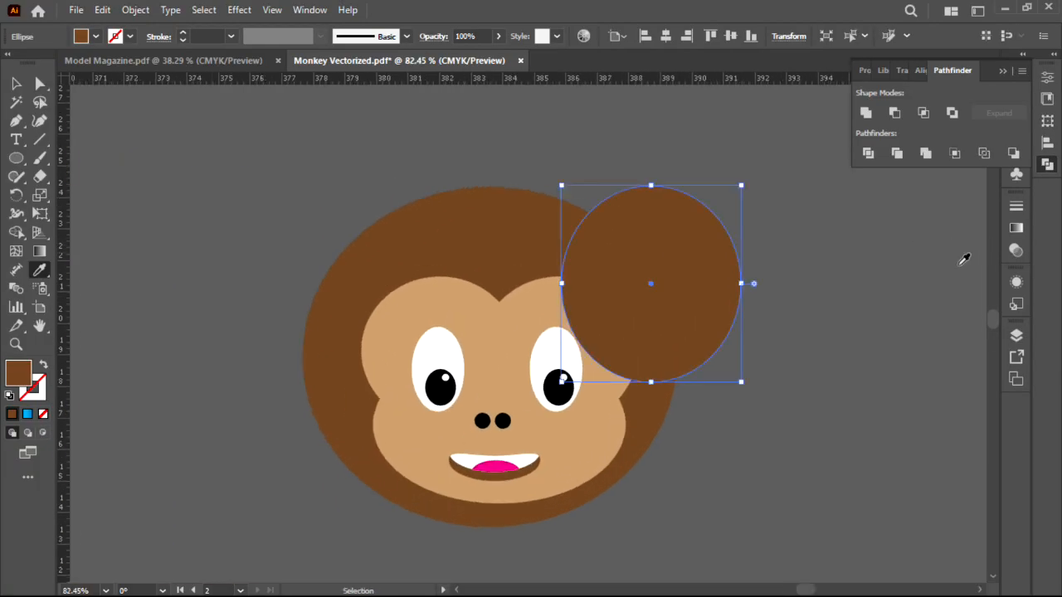
key(ctrl+space)
drag(740, 247, 566, 254)
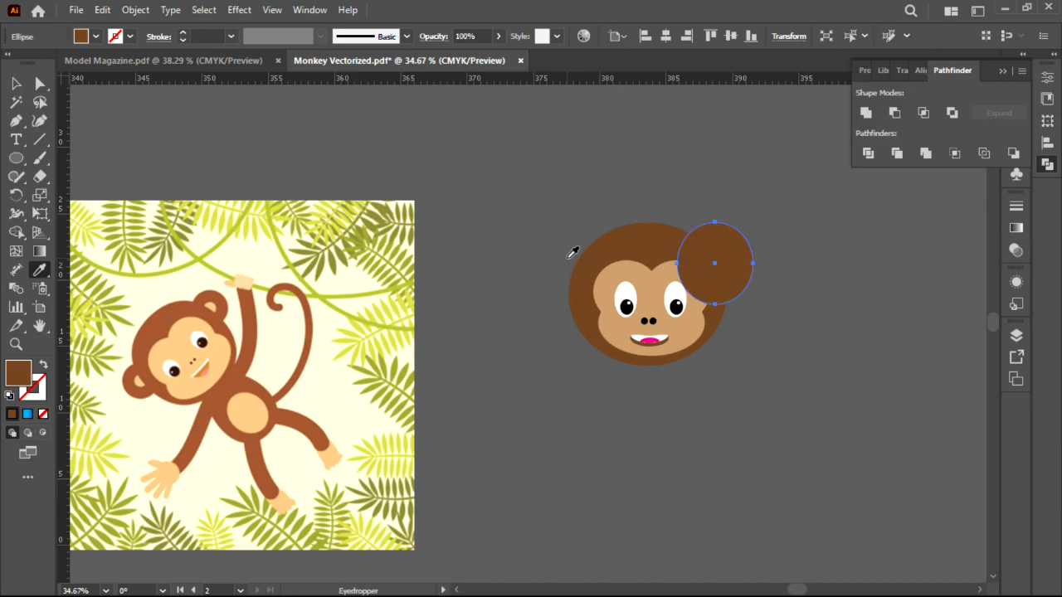
key(v)
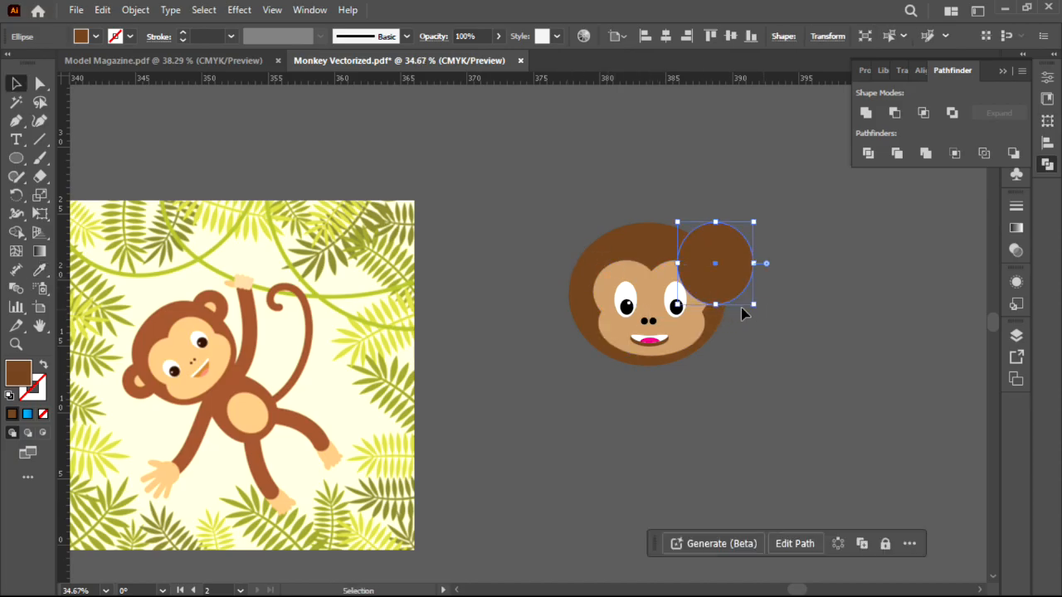
drag(753, 307, 722, 267)
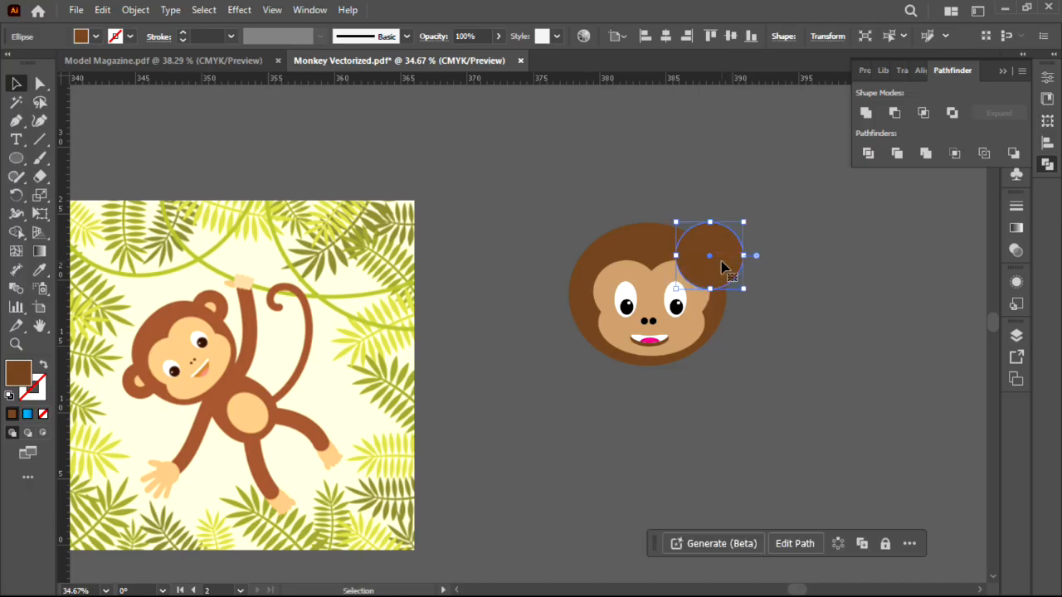
key(ctrl)
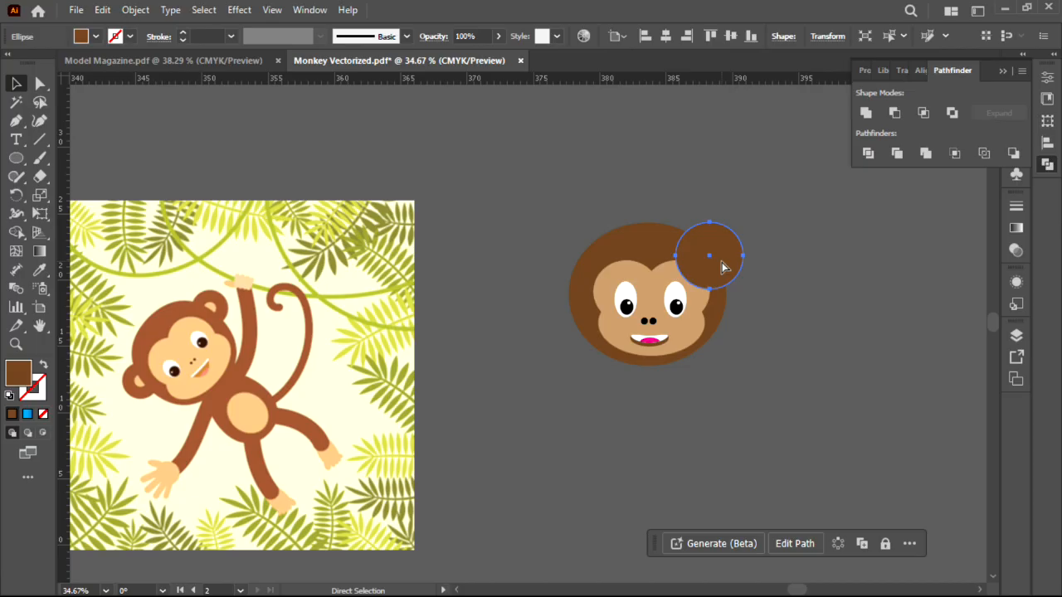
key(v)
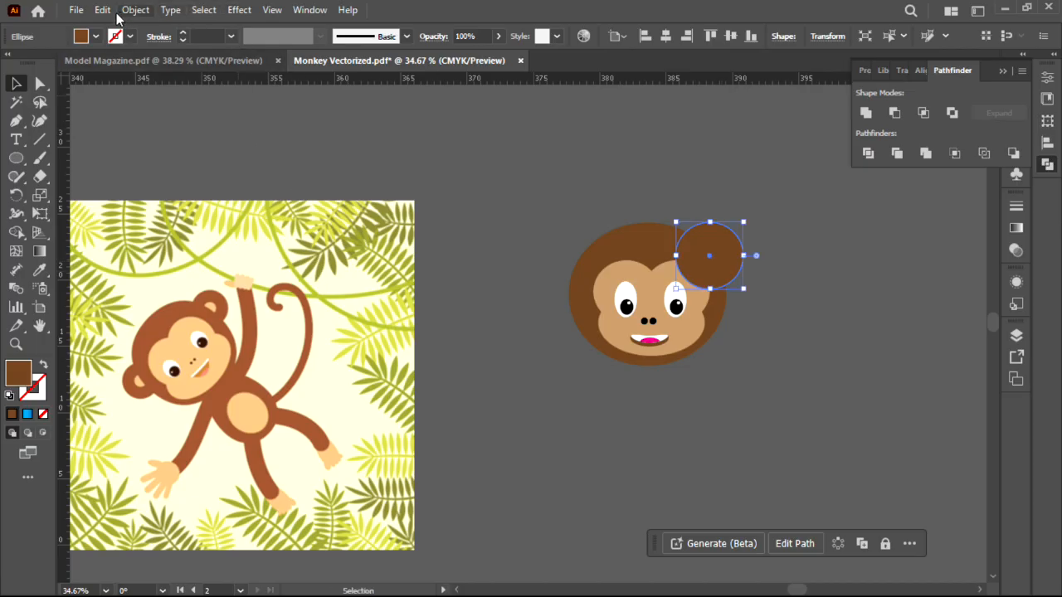
Paste a copy of the ear circle in front and shrink it around its centre as the inner ear.
click(102, 10)
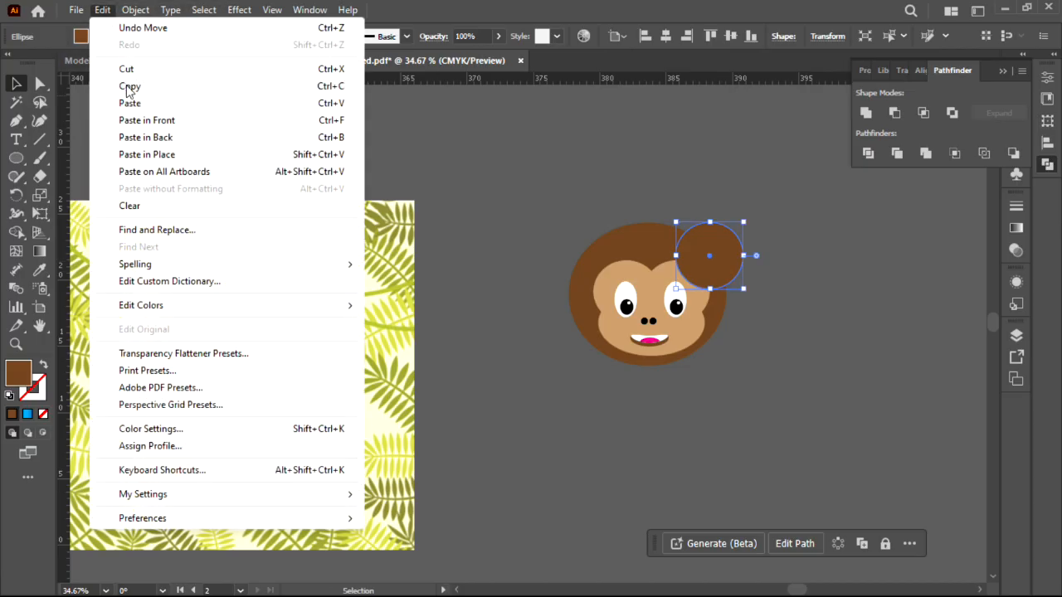
click(172, 123)
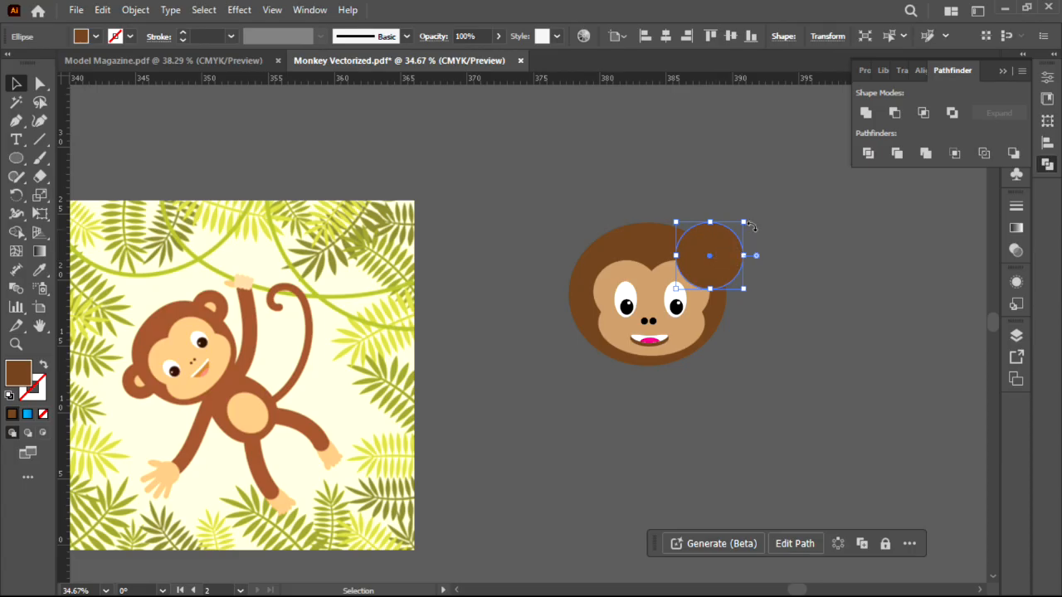
drag(744, 224, 735, 237)
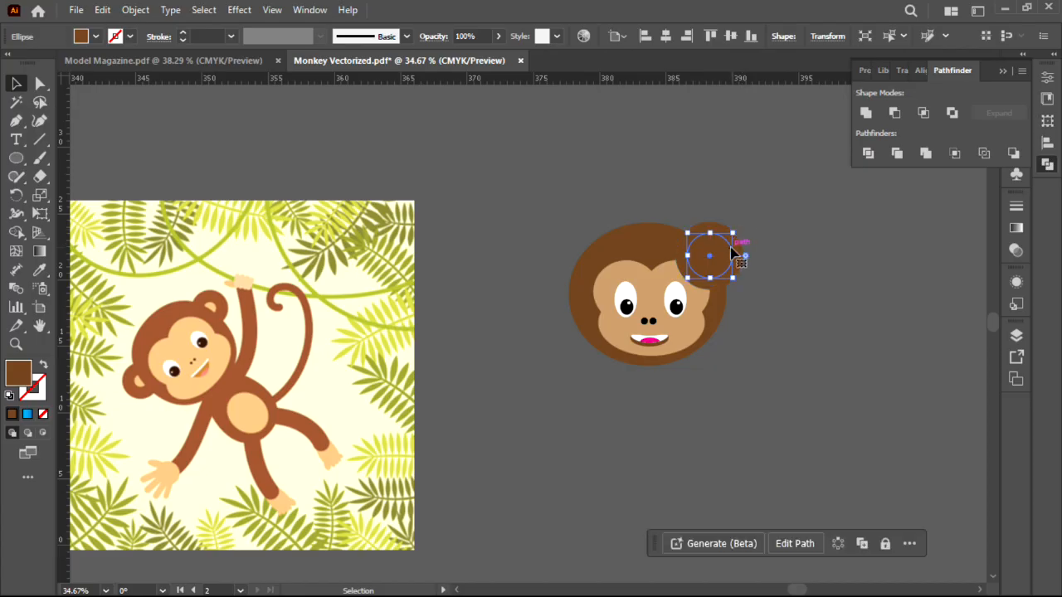
Select the head and both ear circles and split them along their overlaps with Shape Builder.
drag(703, 240, 674, 245)
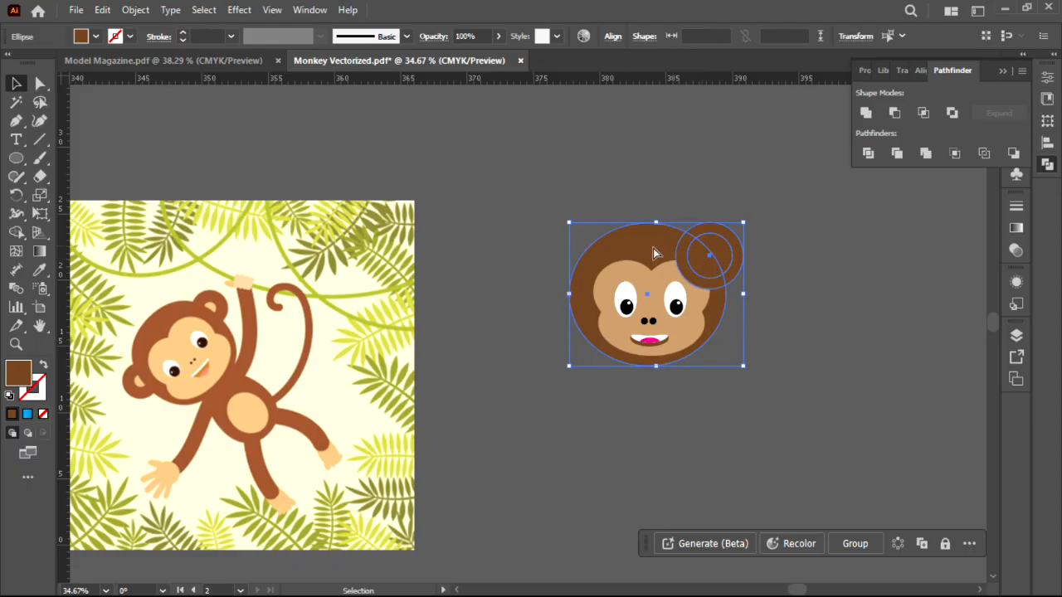
scroll(655, 252, up, 5)
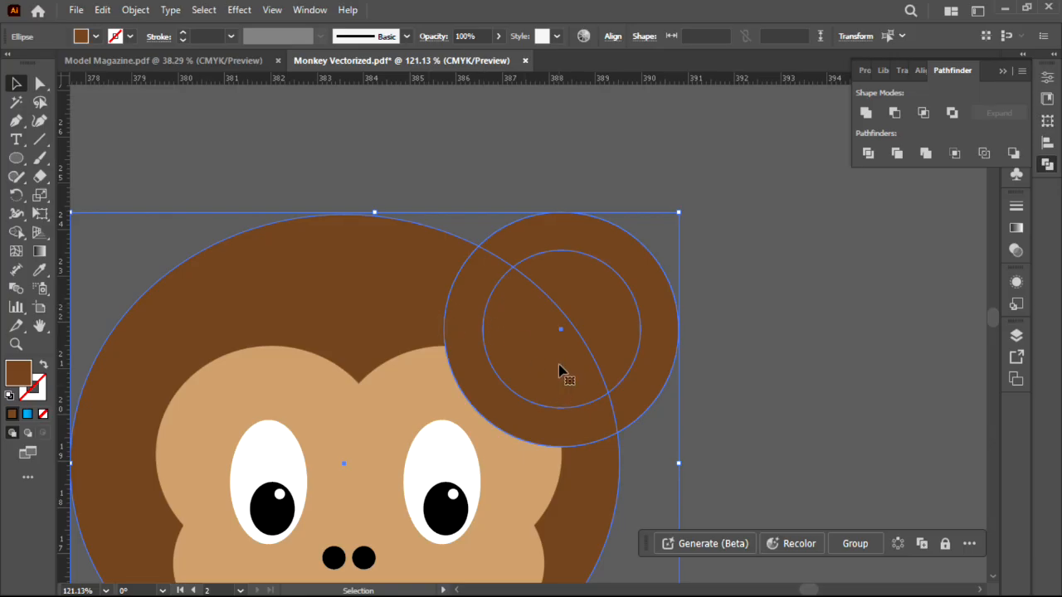
key(shift+m)
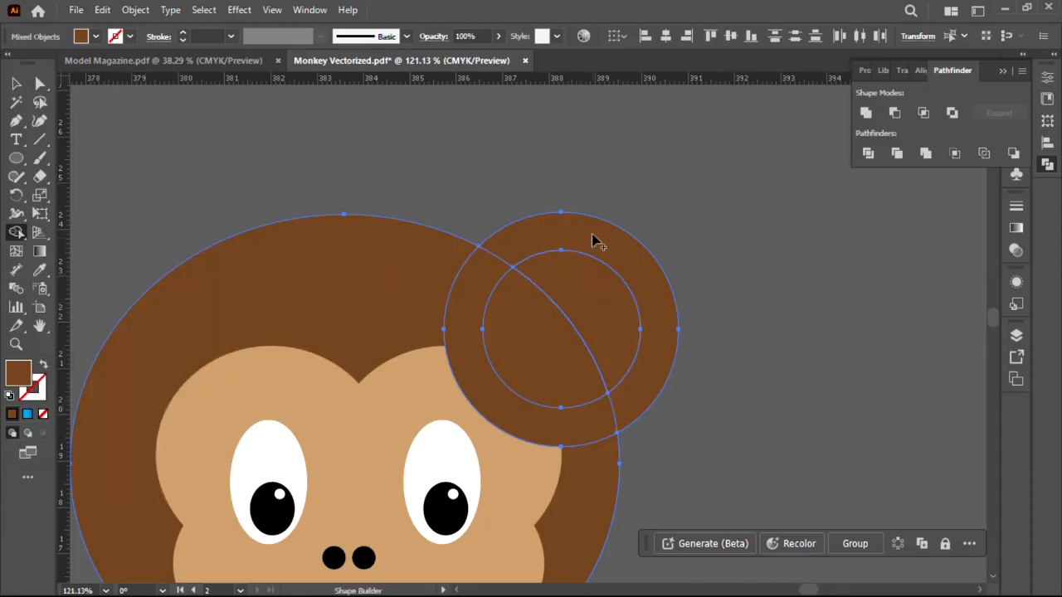
click(626, 264)
Delete the inner and outer ear pieces that lie over the head.
key(v)
click(862, 334)
click(533, 353)
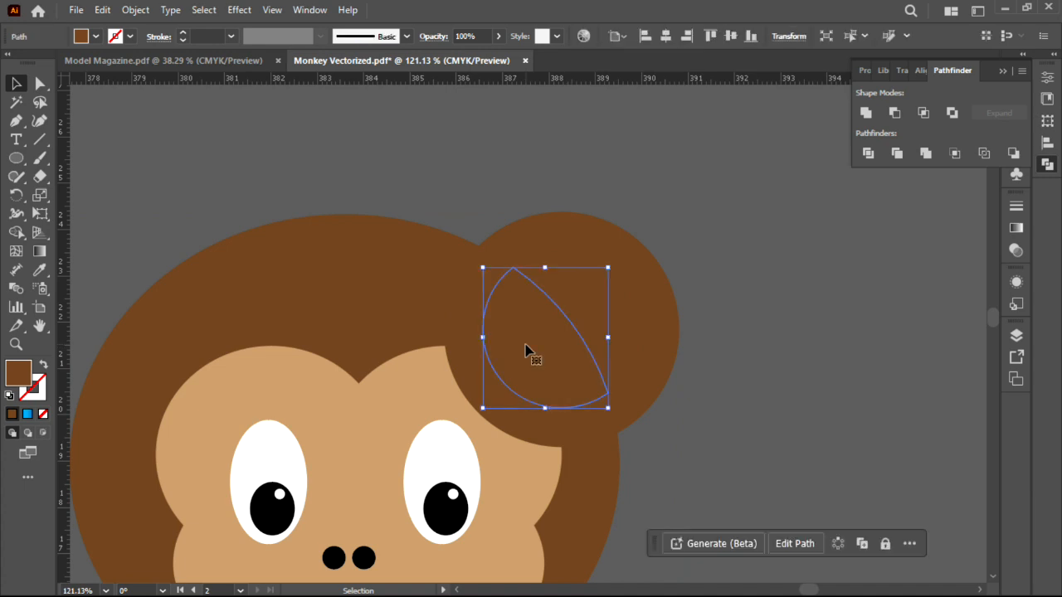
key(Delete)
click(488, 362)
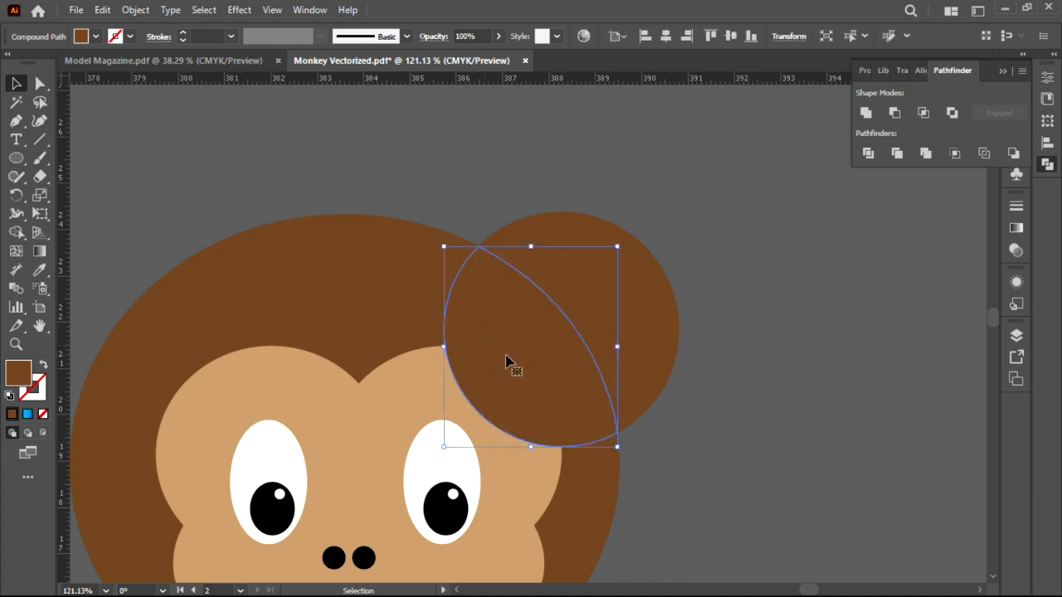
key(Delete)
Fill the remaining inner ear piece with the face's tan, sampled with the Eyedropper, and deselect it.
click(593, 316)
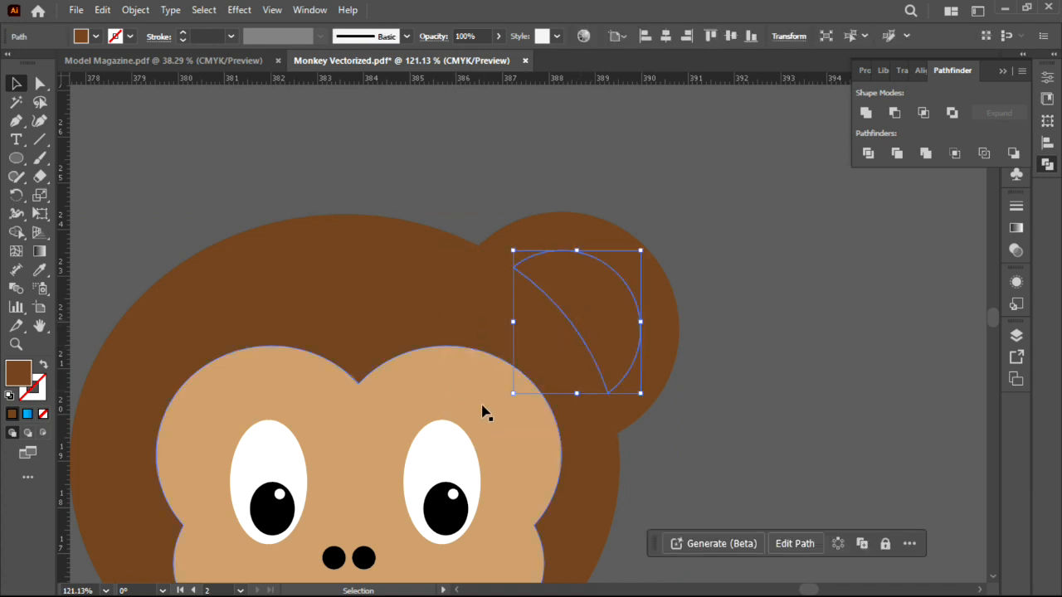
key(i)
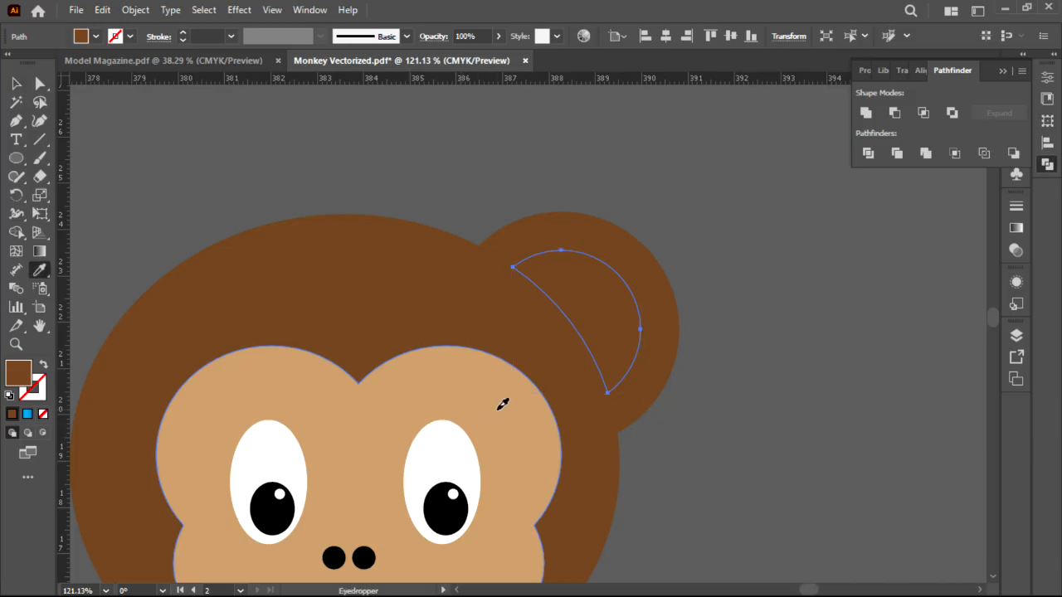
click(498, 407)
click(18, 83)
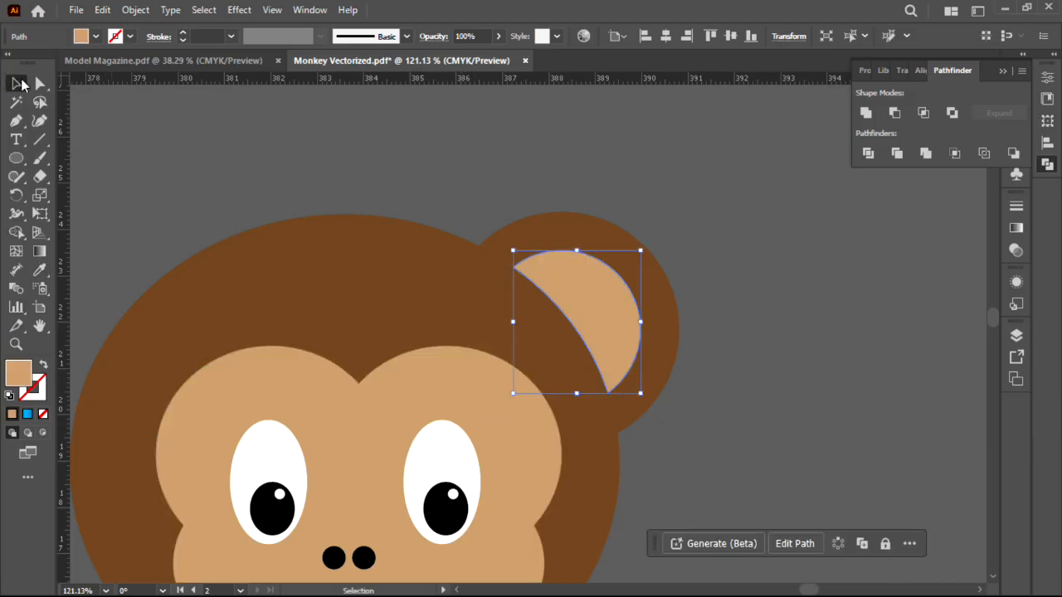
click(817, 278)
Duplicate both ear pieces and place the copy at the upper left of the head.
key(ctrl+space)
scroll(871, 302, down, 3)
drag(878, 270, 566, 295)
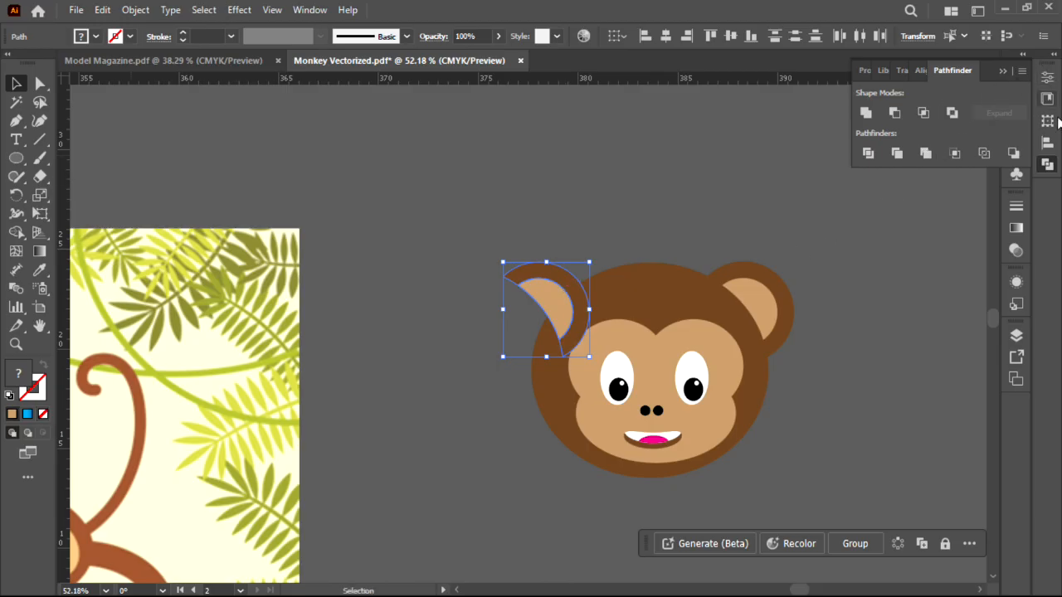
Flip the duplicated ear pieces horizontally so they mirror the opposite ear, and deselect them.
click(1048, 143)
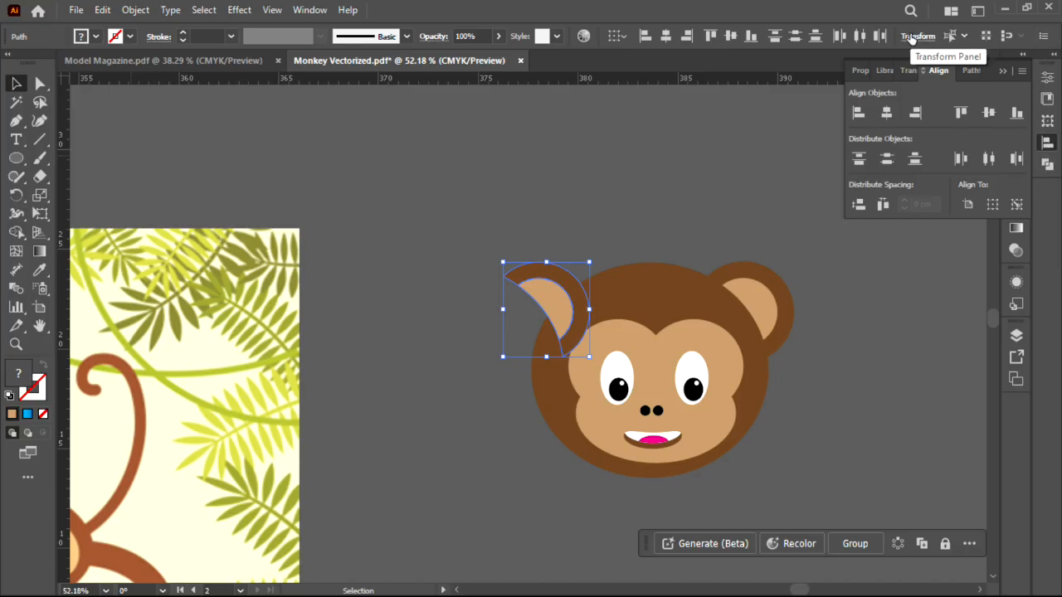
click(318, 10)
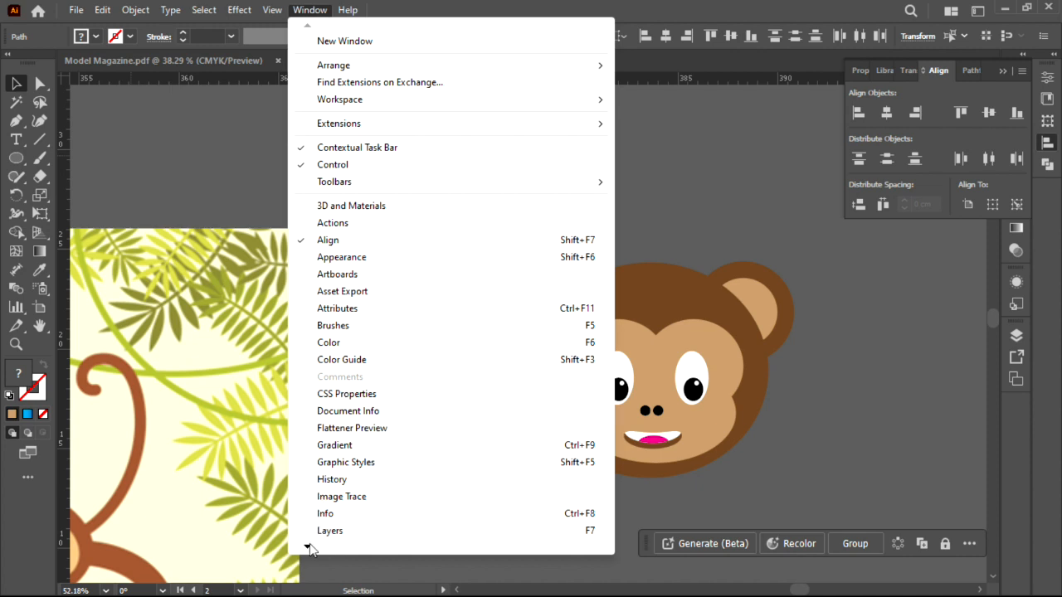
mouse_move(309, 545)
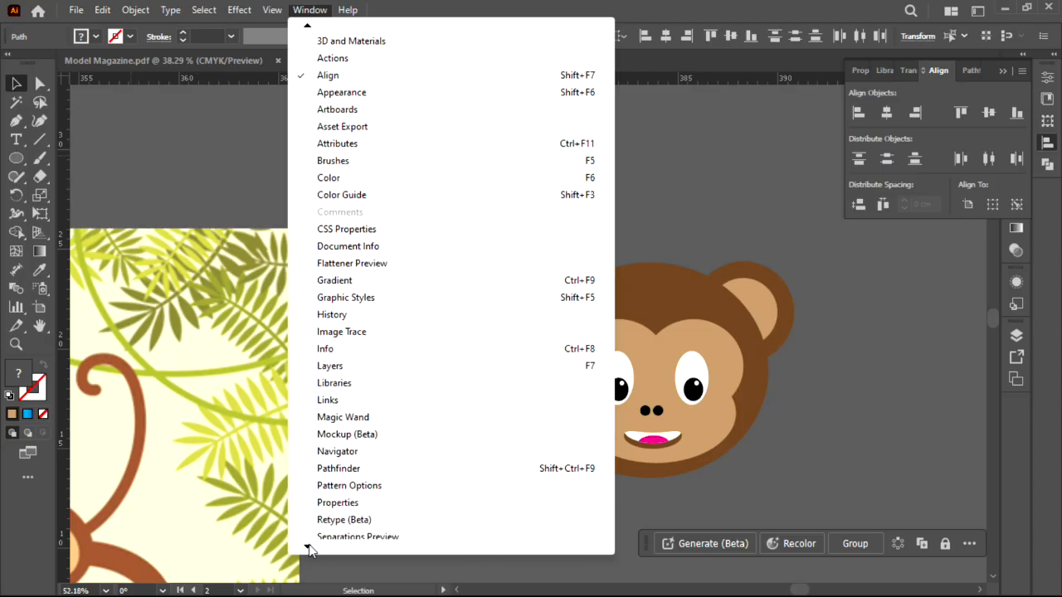
click(338, 434)
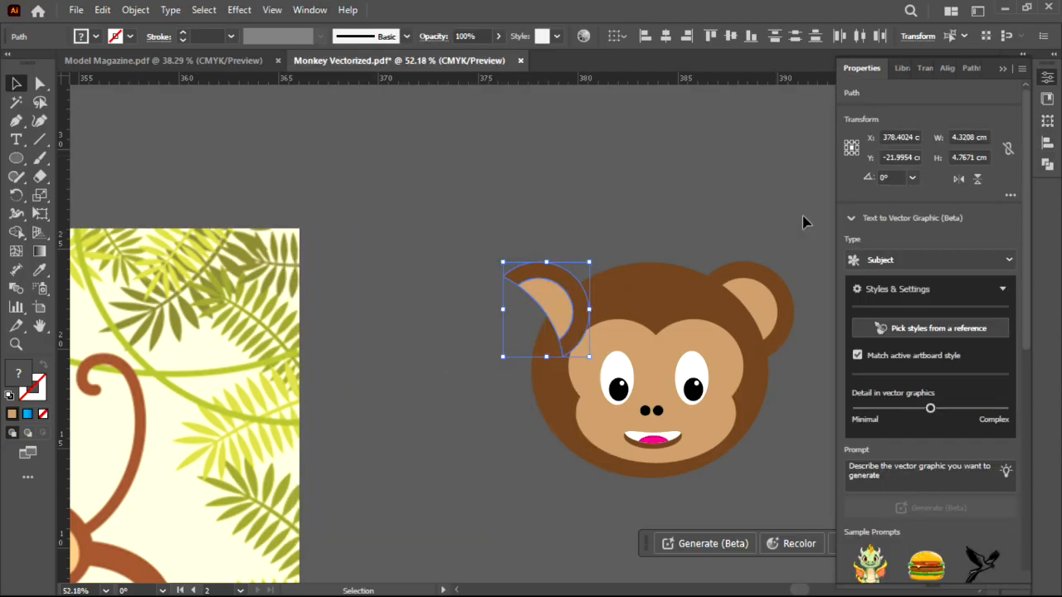
click(958, 181)
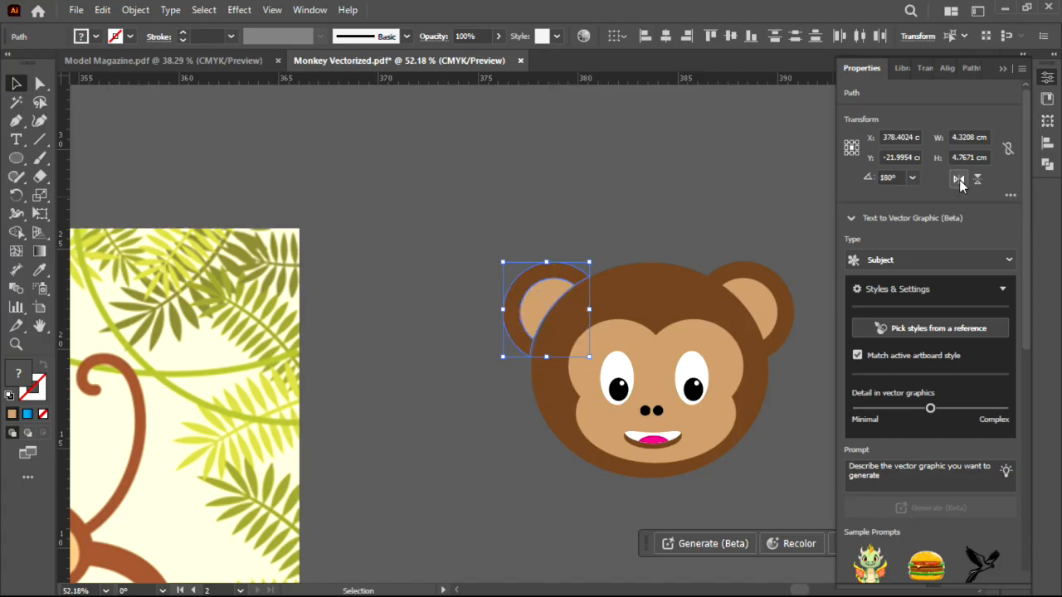
click(628, 171)
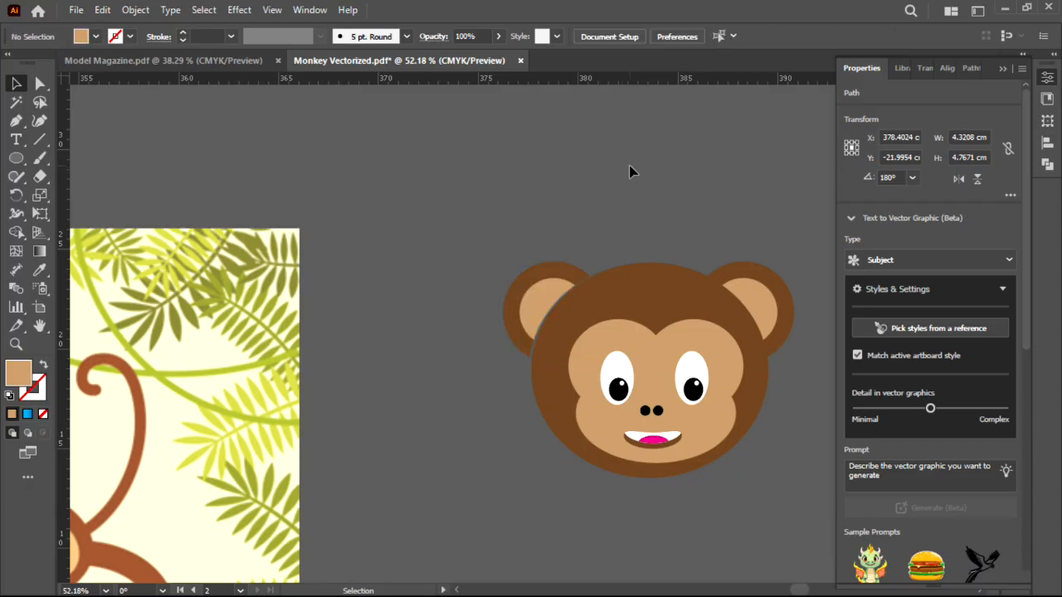
Select the outer and inner pieces of the mirrored ear and move them sideways to close the gap with the head.
key(z)
drag(520, 256, 457, 157)
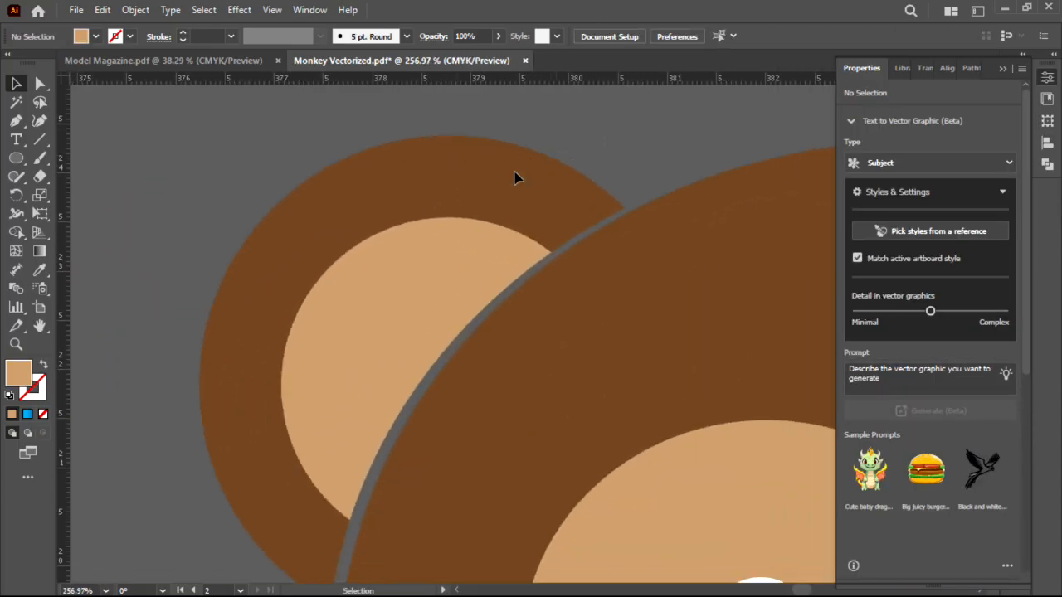
click(446, 152)
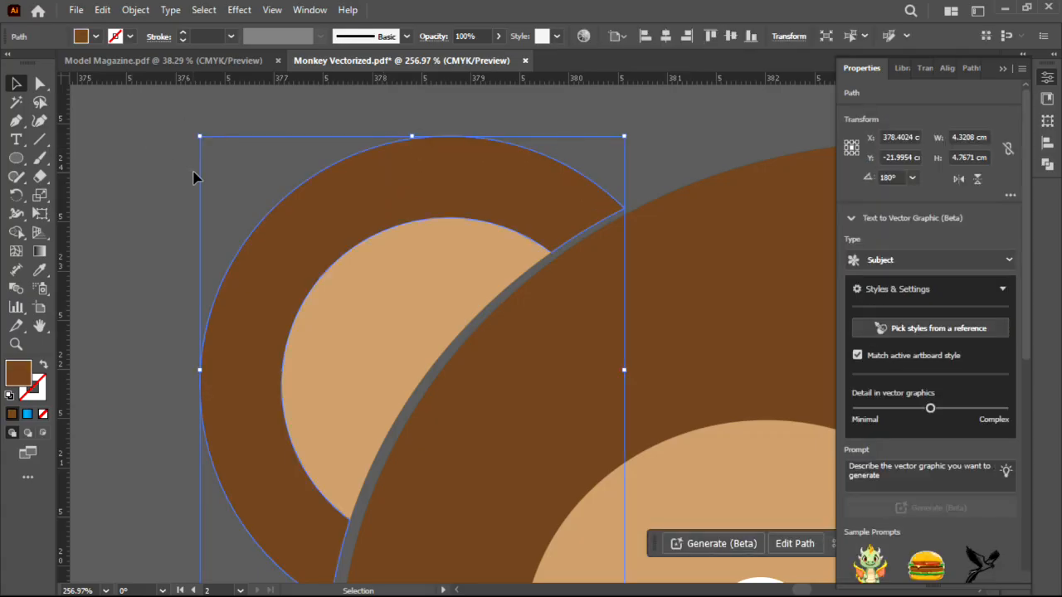
shift+click(370, 331)
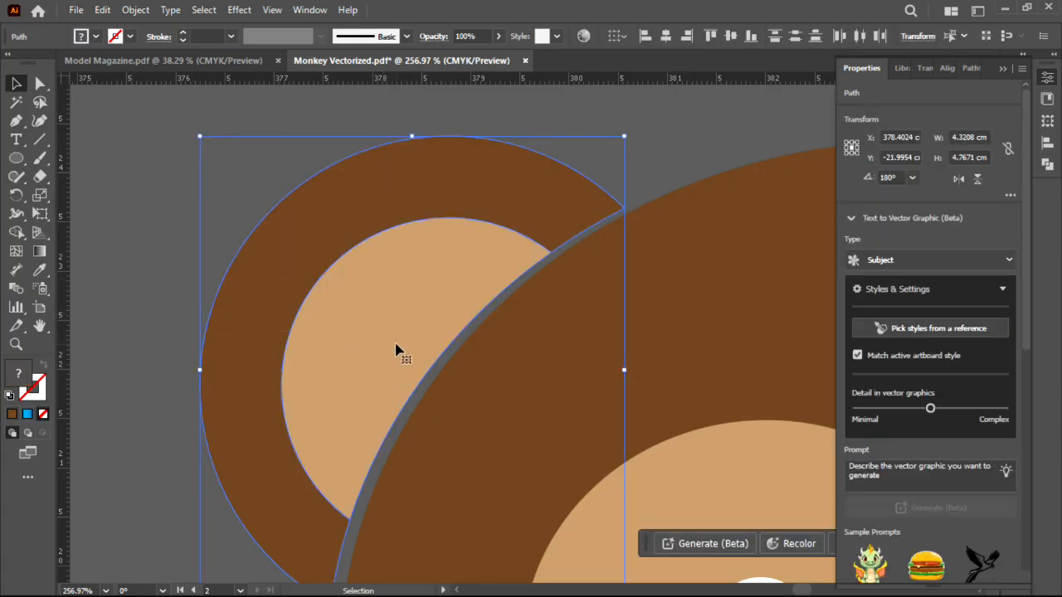
drag(433, 319, 671, 324)
drag(495, 316, 529, 333)
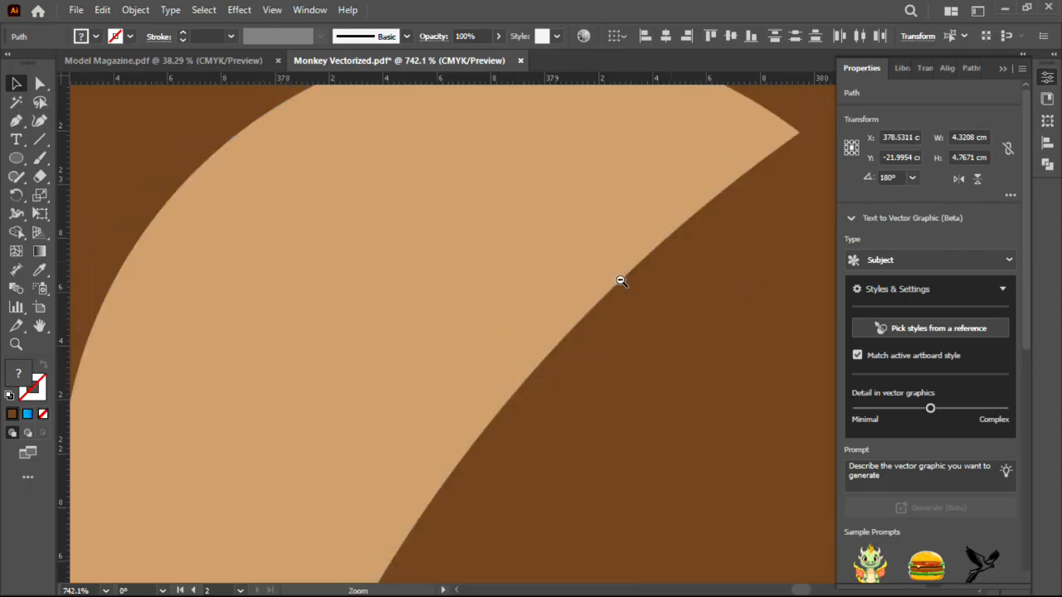
drag(660, 266, 187, 320)
drag(652, 266, 595, 273)
Select the head with its ears and all facial features, group them, and deselect the group.
drag(785, 357, 650, 325)
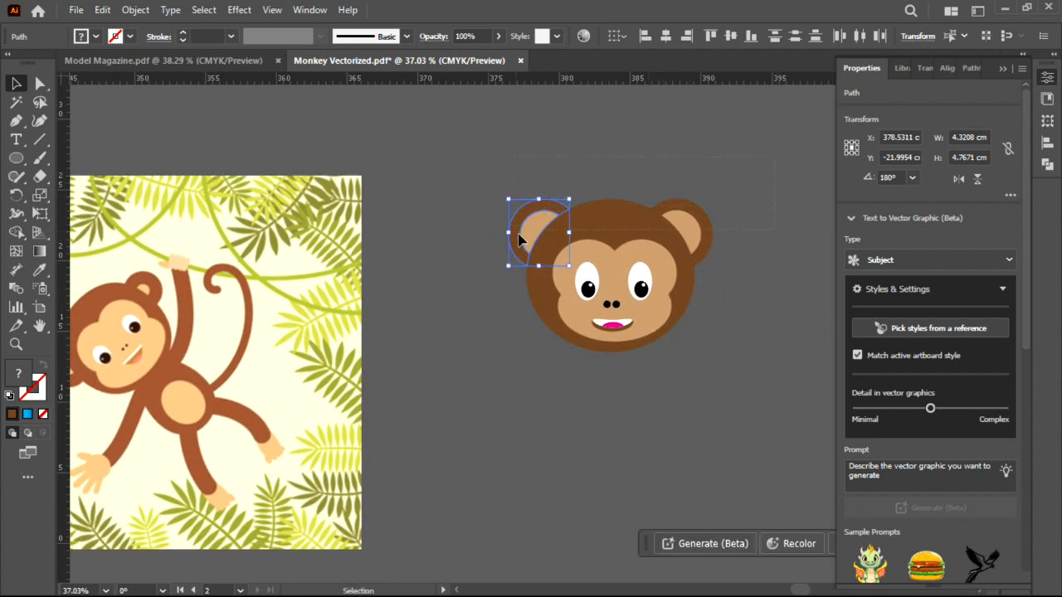
key(ctrl+a)
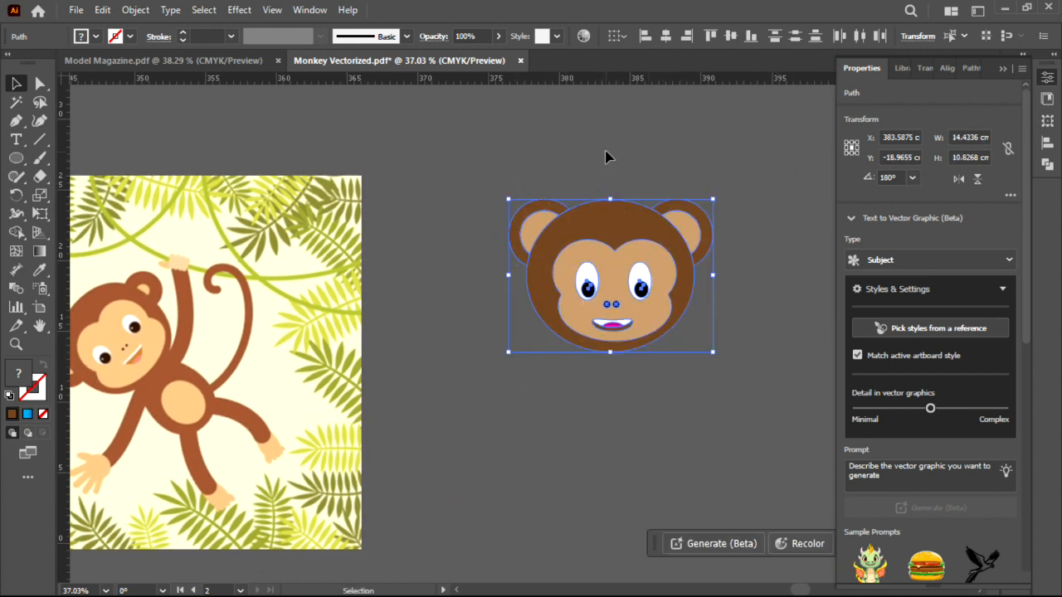
key(ctrl+g)
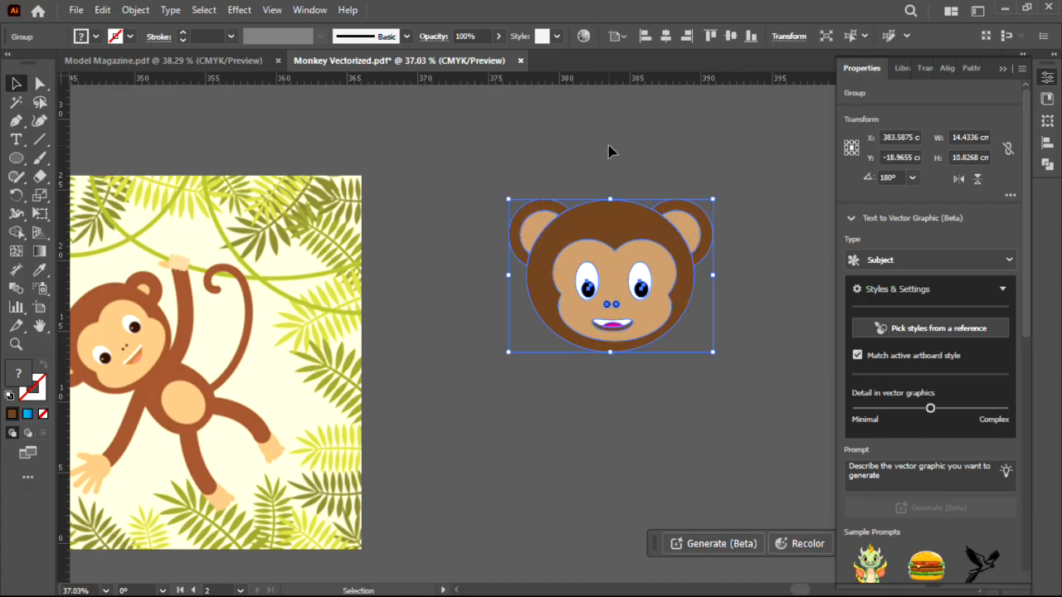
click(630, 148)
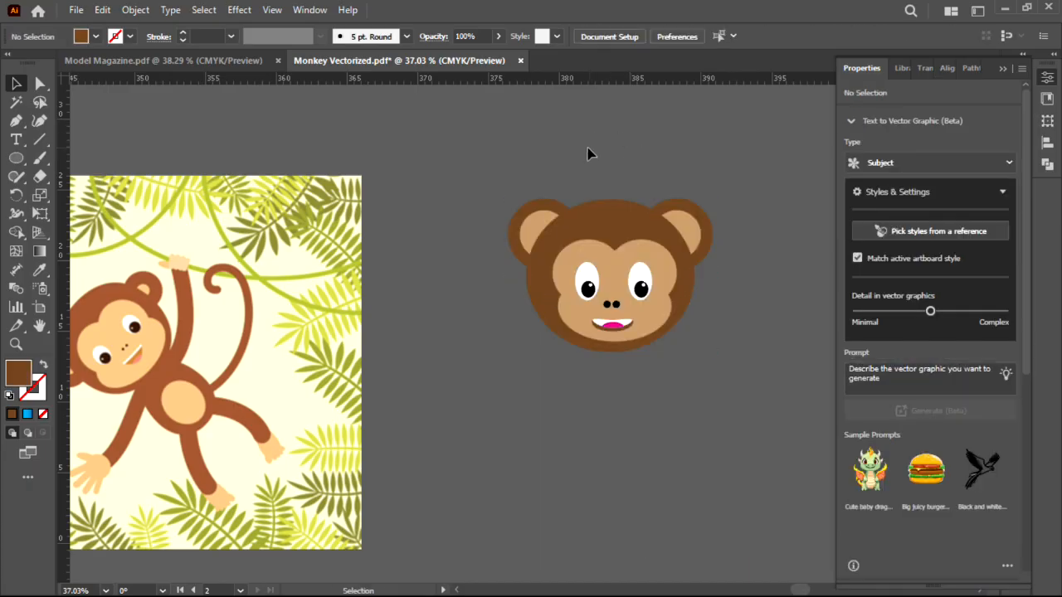
Draw a brown body ellipse about 12.58 by 13.38 cm, send it behind the head and centre it roughly below the face.
scroll(623, 163, down, 4)
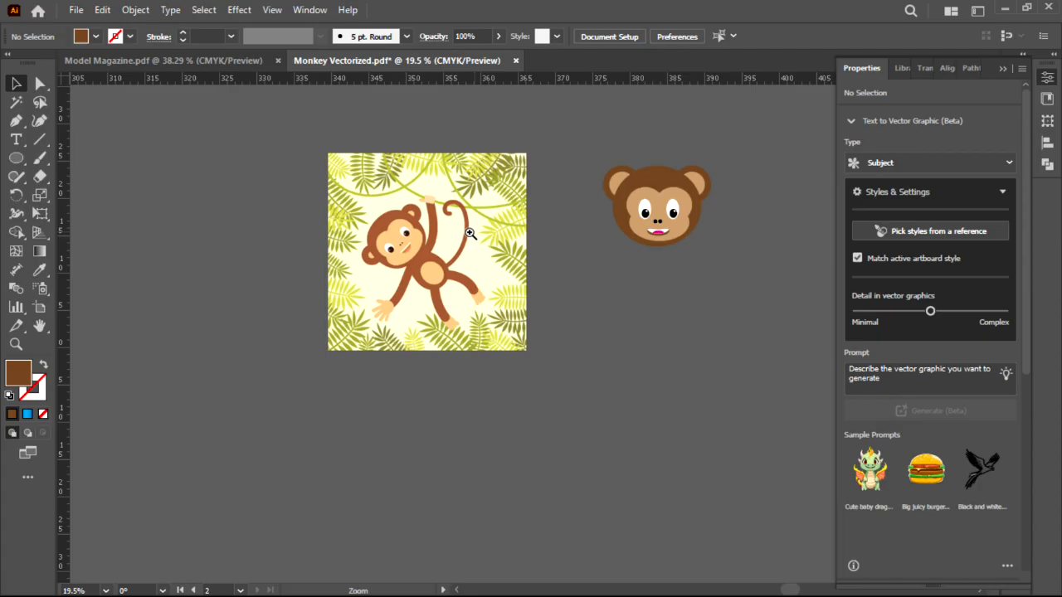
scroll(432, 256, up, 6)
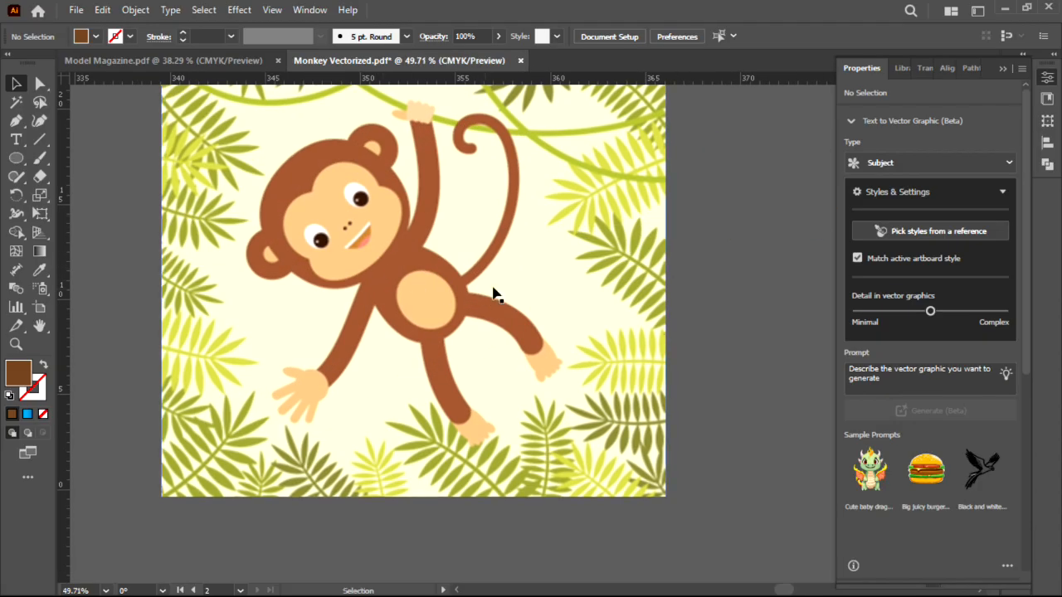
scroll(514, 288, down, 3)
drag(672, 293, 482, 293)
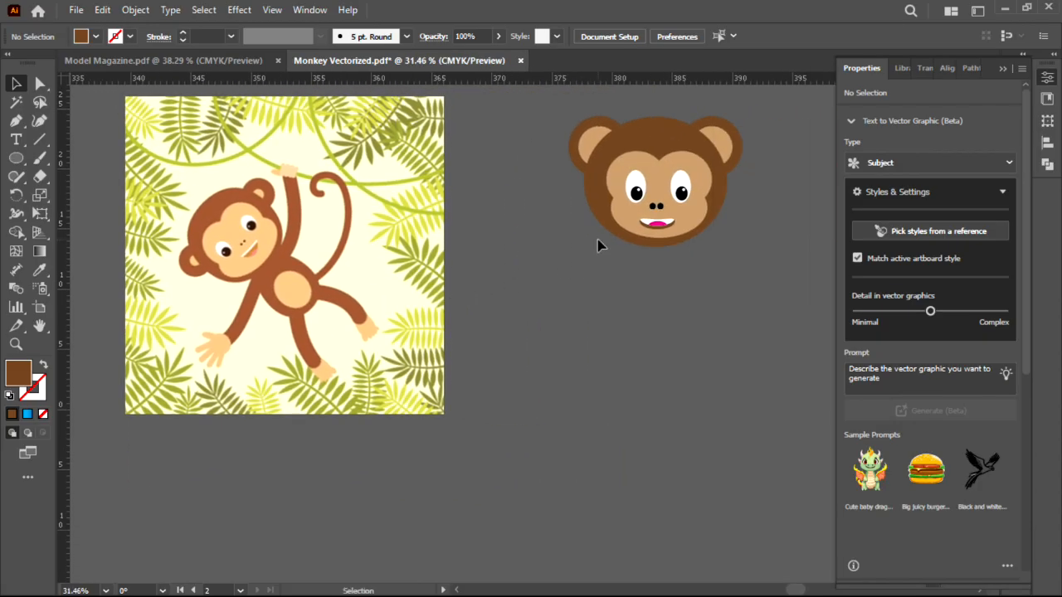
key(l)
drag(599, 222, 750, 381)
key(ctrl+shift+bracketleft)
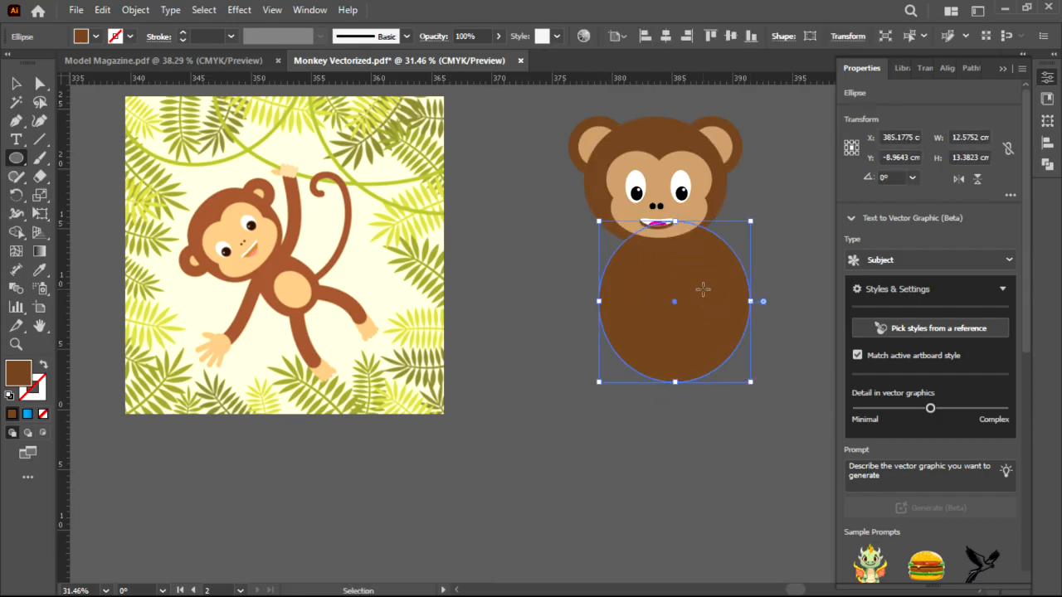
key(v)
drag(659, 323, 639, 312)
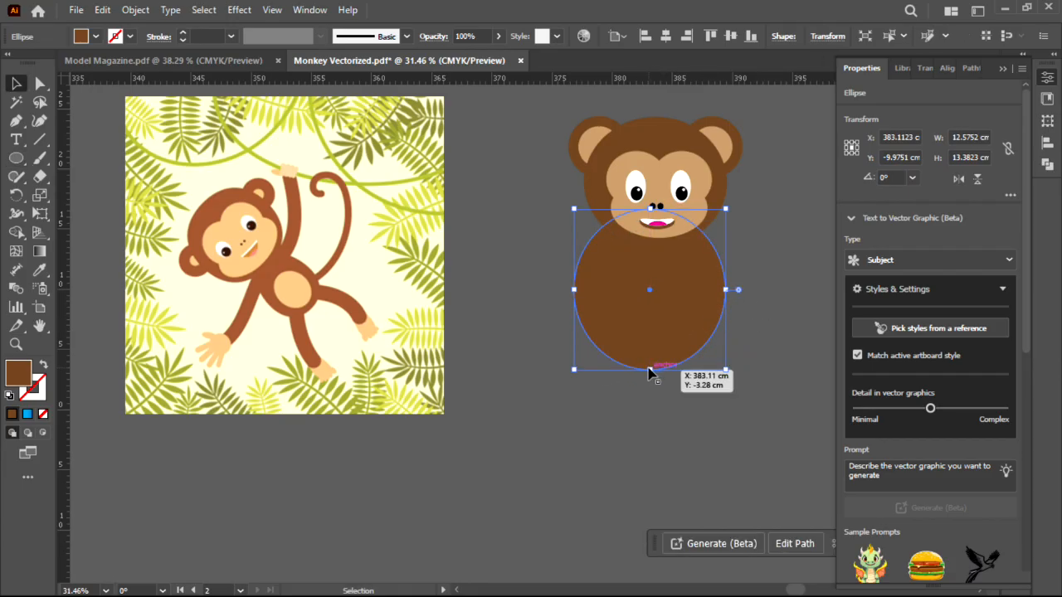
Pull the body ellipse's bottom anchor downward to make a taller torso that is fuller at the base, and deselect it.
key(a)
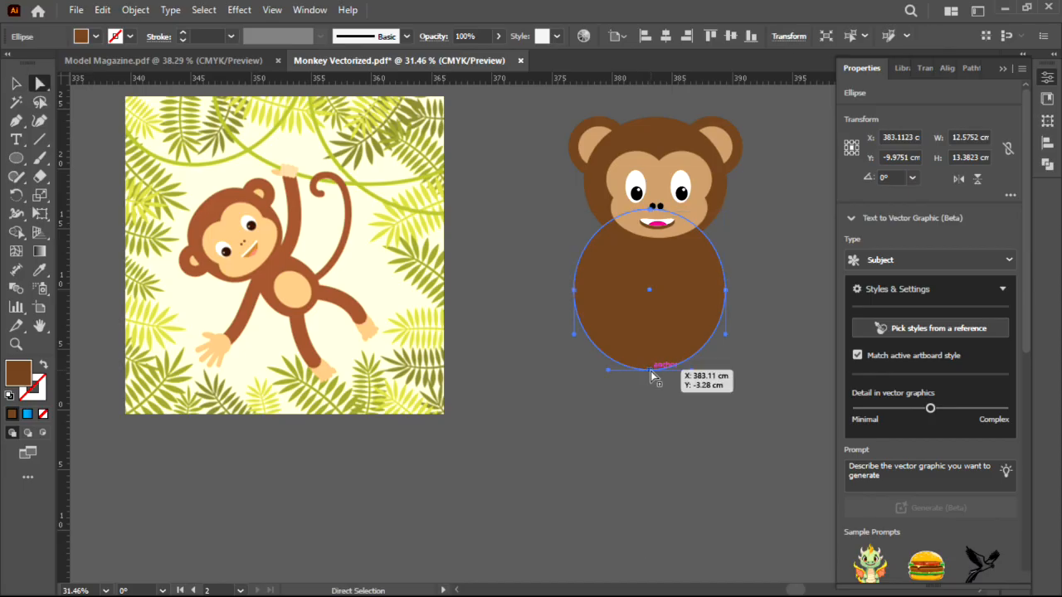
click(650, 370)
drag(651, 371, 652, 350)
key(v)
drag(650, 347, 660, 397)
click(764, 287)
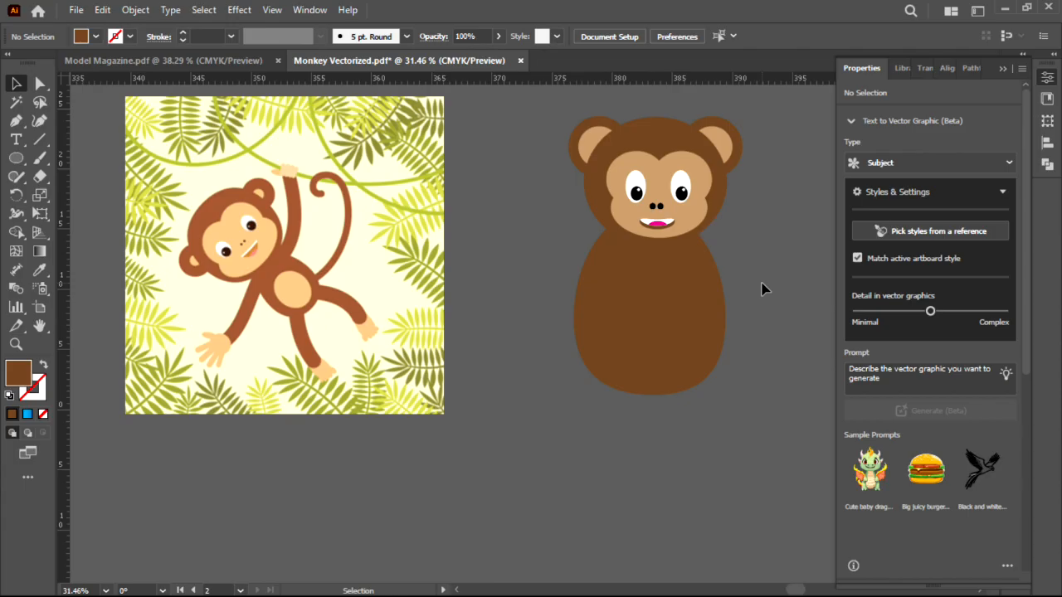
key(m)
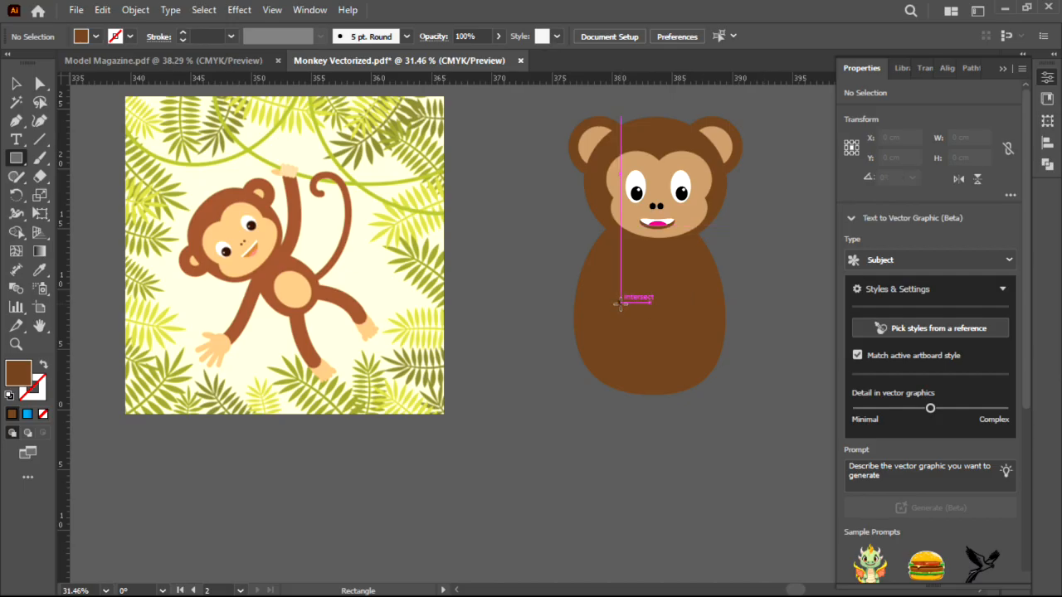
drag(626, 303, 698, 387)
key(ctrl+shift+a)
Draw a belly ellipse about 5.74 by 6.91 cm, fill it with the face's tan using the Eyedropper, and centre it across the body.
key(l)
drag(620, 290, 689, 374)
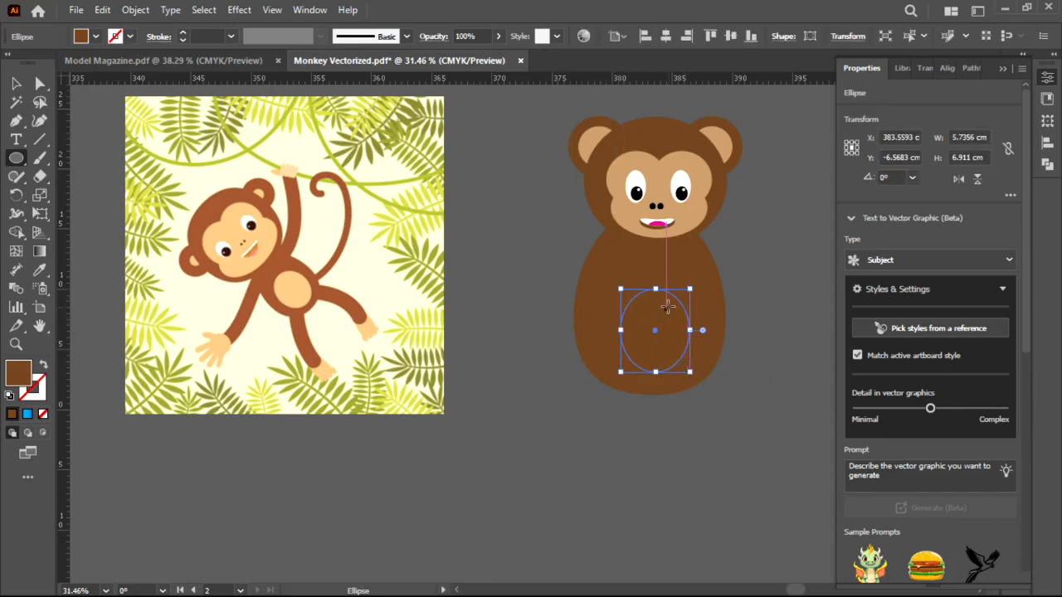
key(i)
click(656, 170)
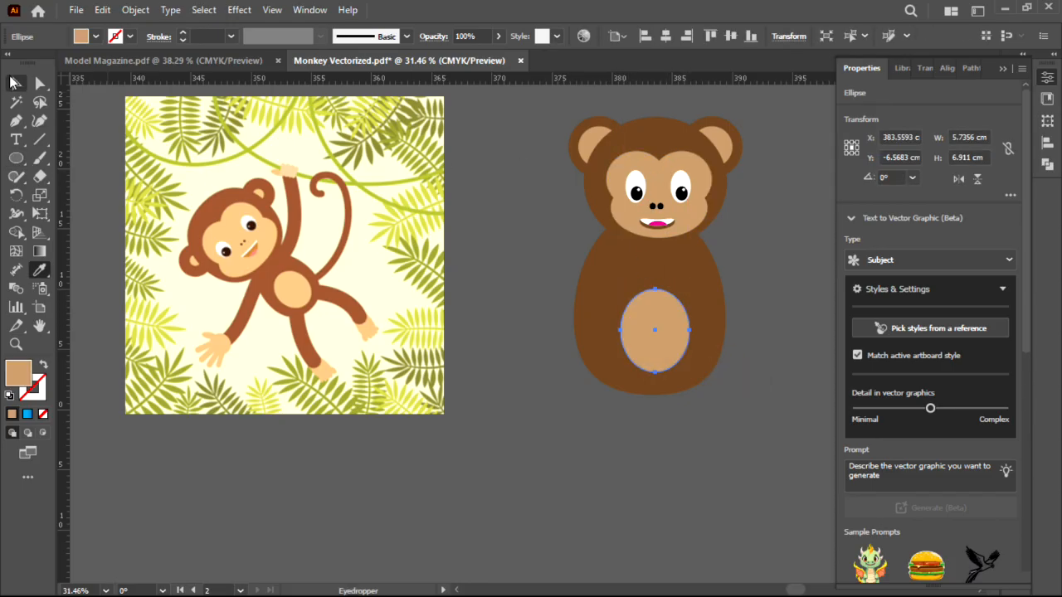
key(v)
drag(658, 334, 636, 353)
click(692, 417)
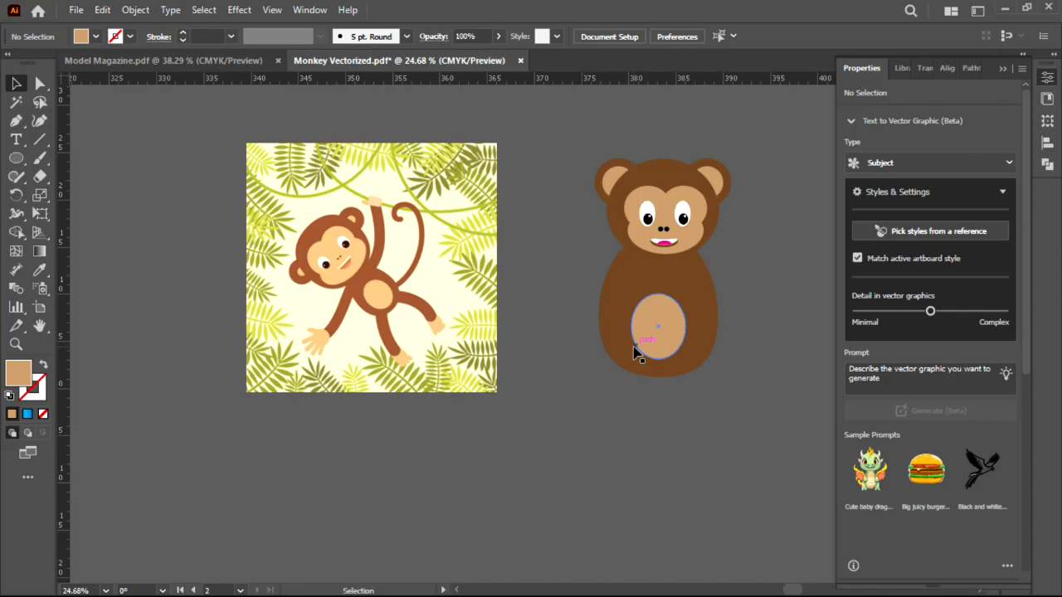
Draw an arm arc about 9.31 by 5.71 cm with the Arc tool, curving outward from the shoulder on the reference picture's side.
click(42, 139)
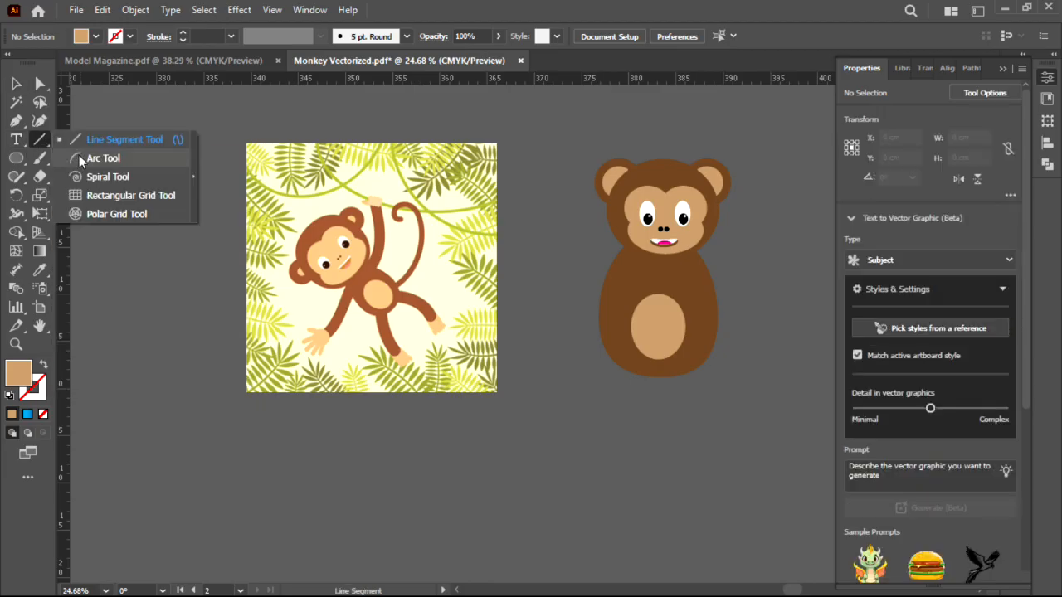
click(80, 158)
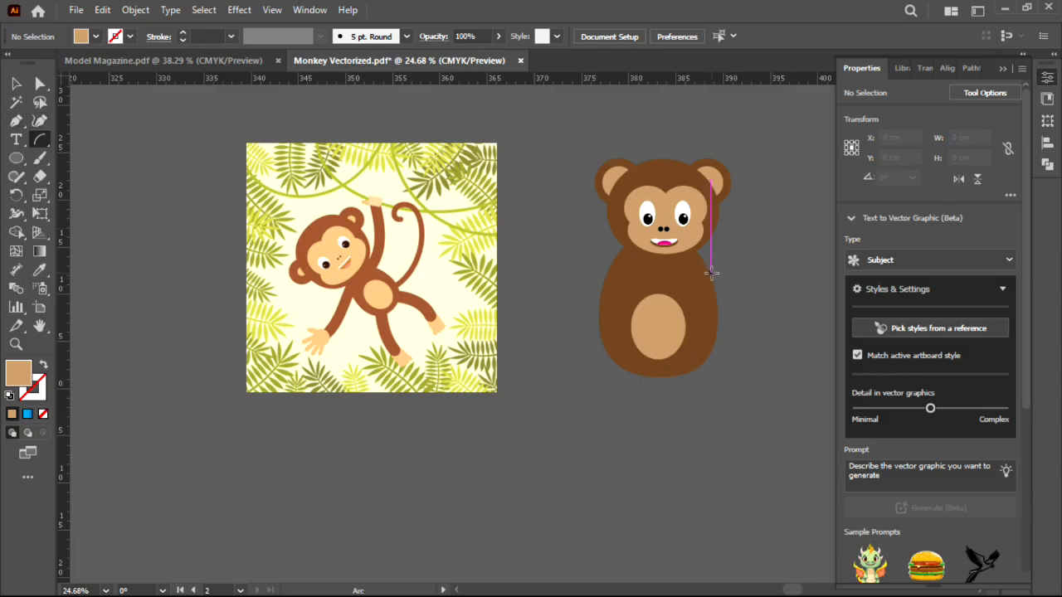
scroll(413, 350, down, 2)
scroll(412, 350, up, 3)
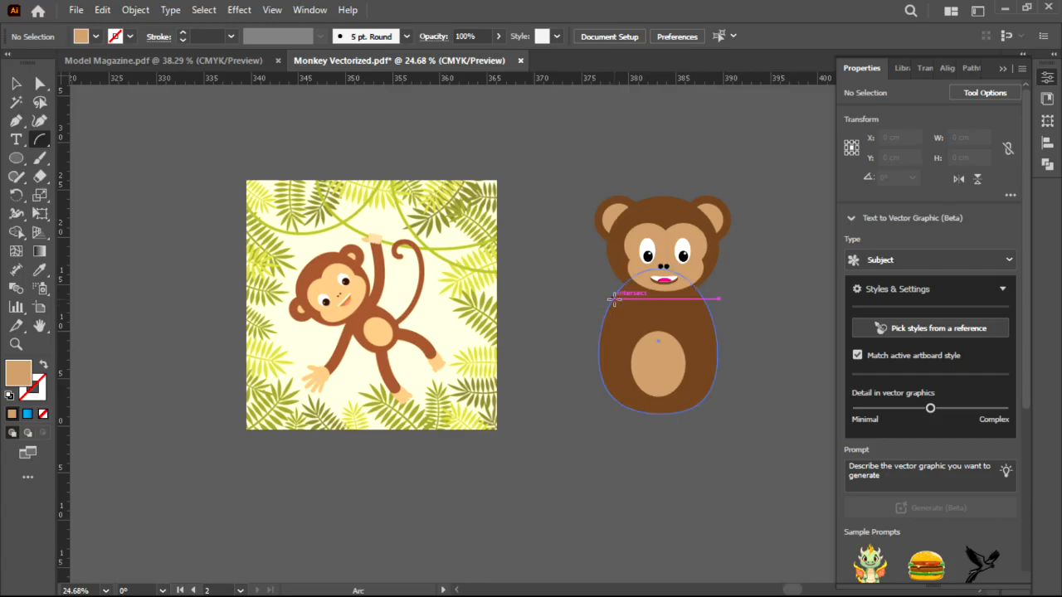
click(614, 300)
click(611, 379)
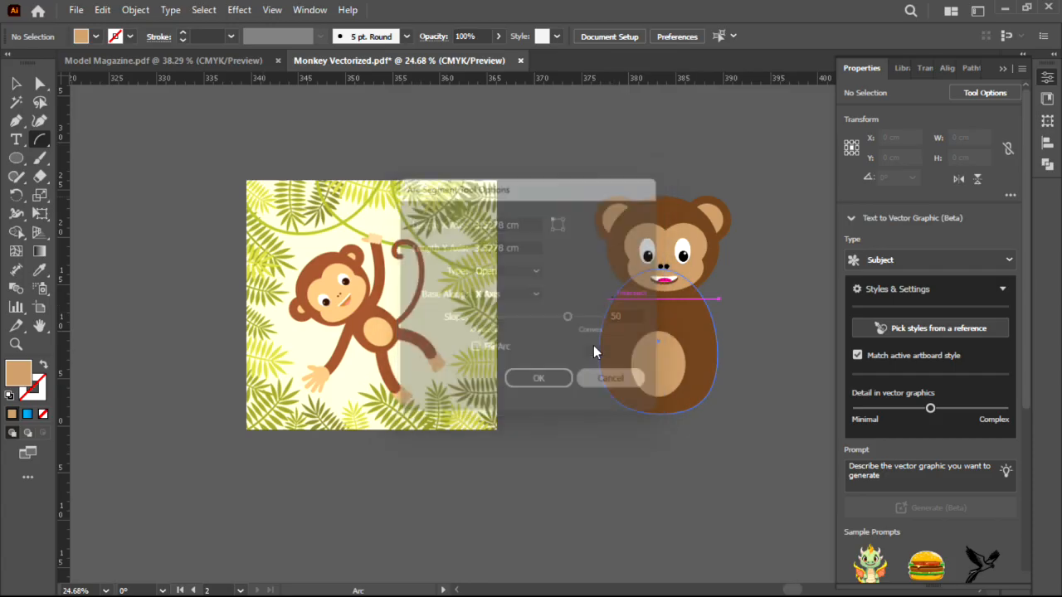
drag(612, 297, 525, 351)
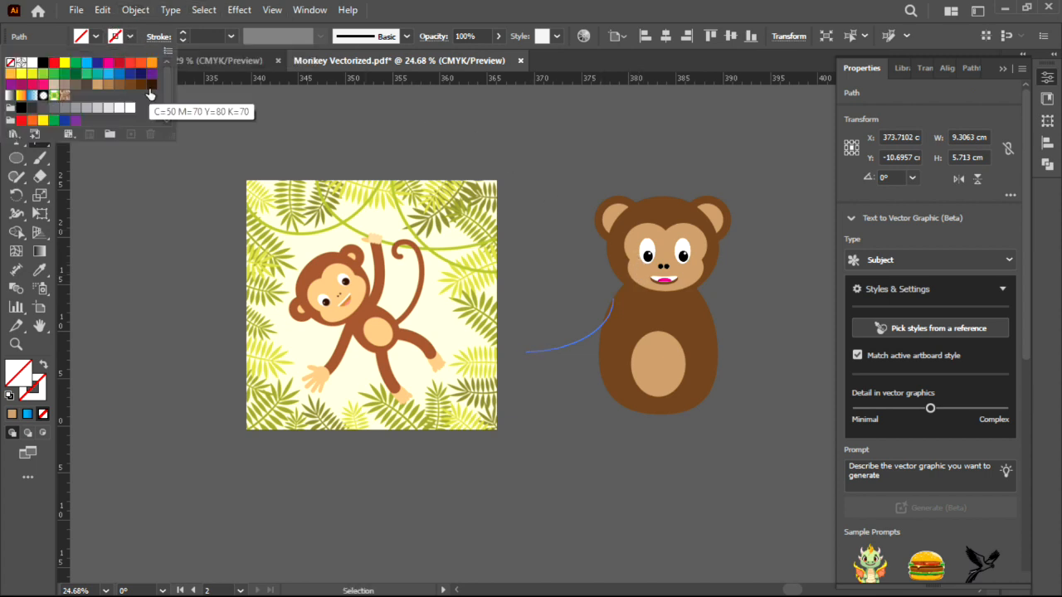
Give the arm arc a 40 pt stroke in the dark brown swatch C=50 M=70 Y=80 K=70.
click(150, 84)
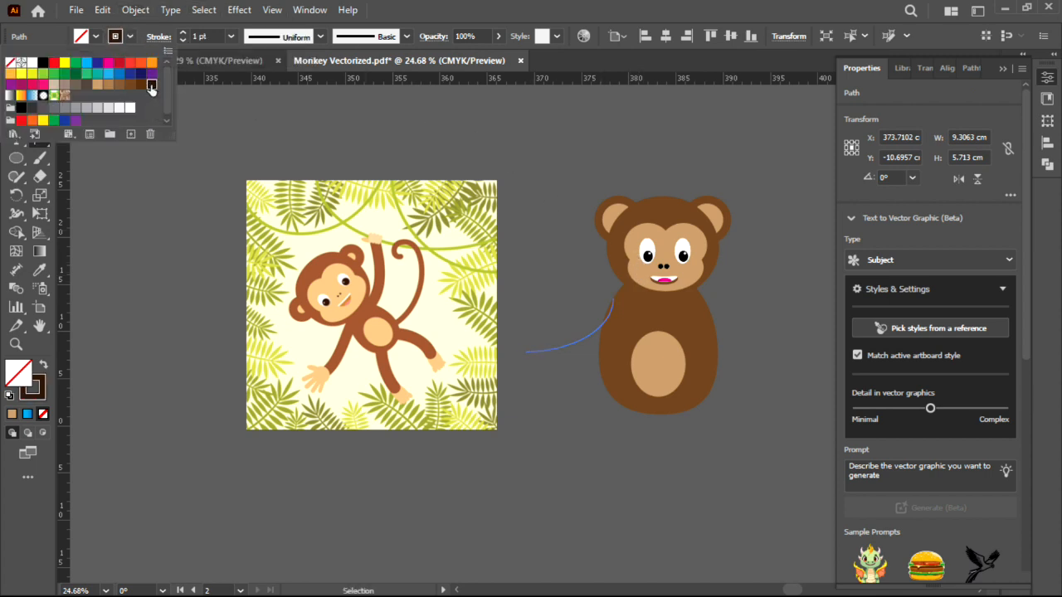
click(231, 37)
click(231, 38)
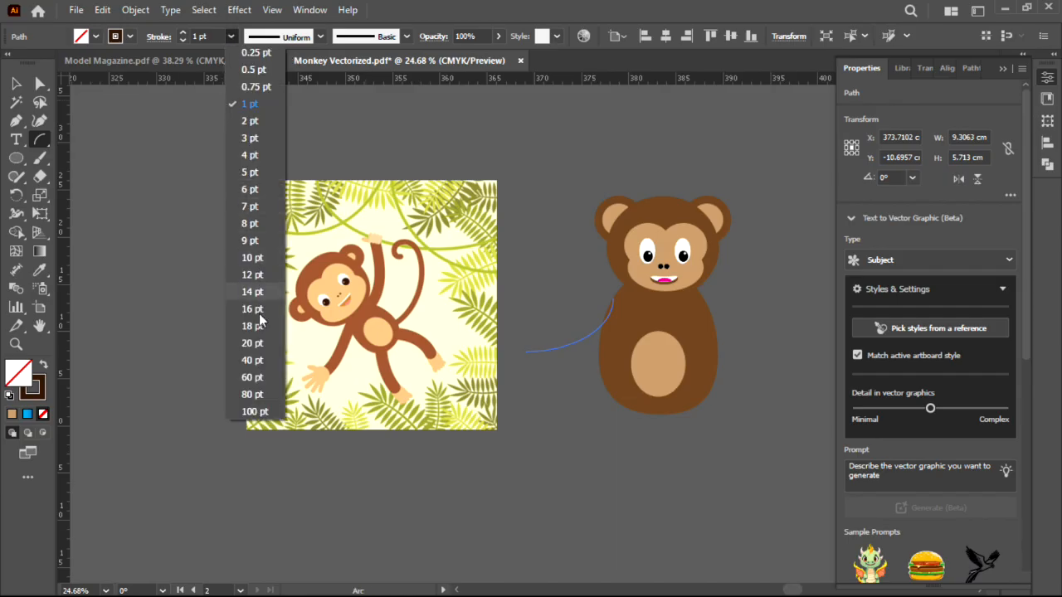
click(259, 360)
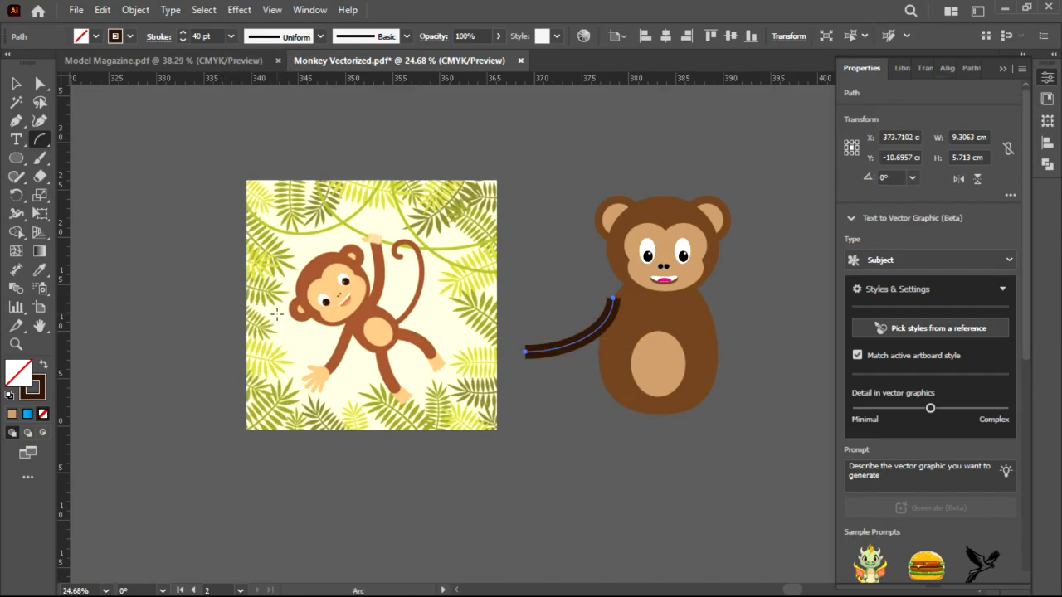
Sample the body's brown onto the arm arc with the Eyedropper and swap fill and stroke so the brown colours the stroke.
key(i)
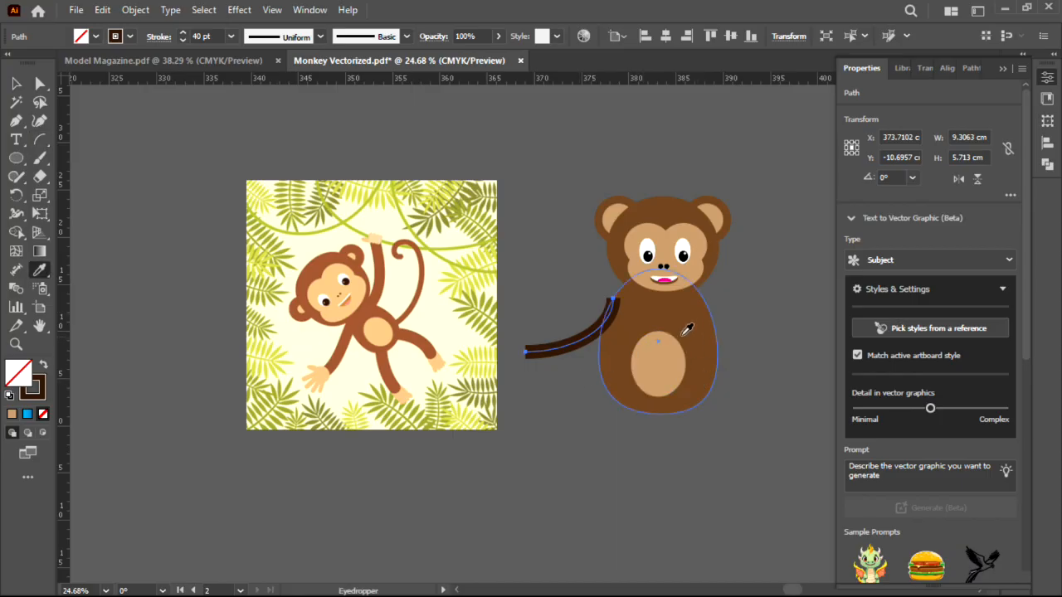
click(687, 328)
key(shift+x)
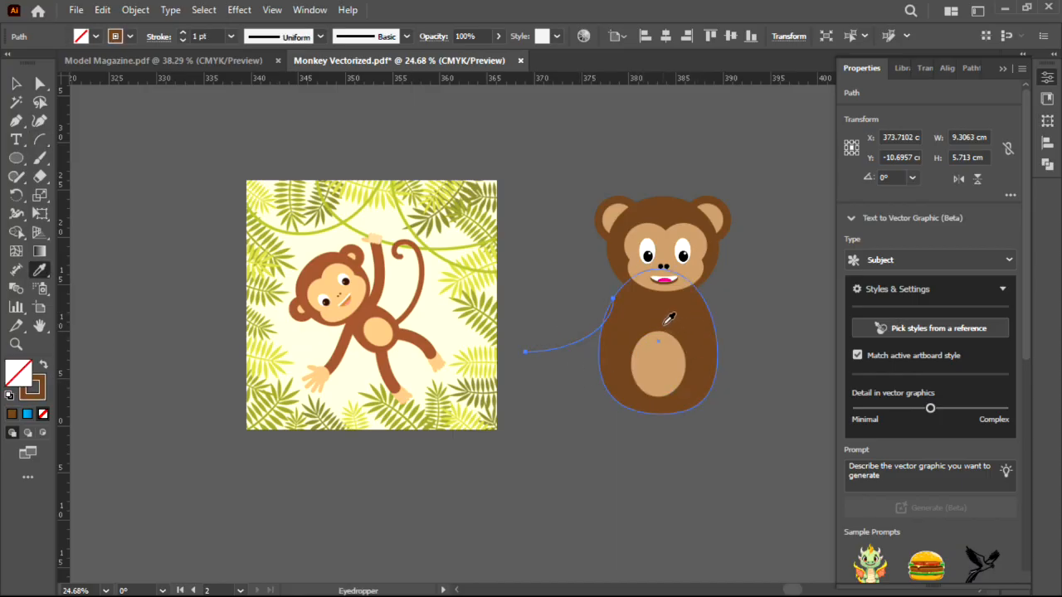
Set the arm arc's stroke weight to 40 pt.
click(230, 36)
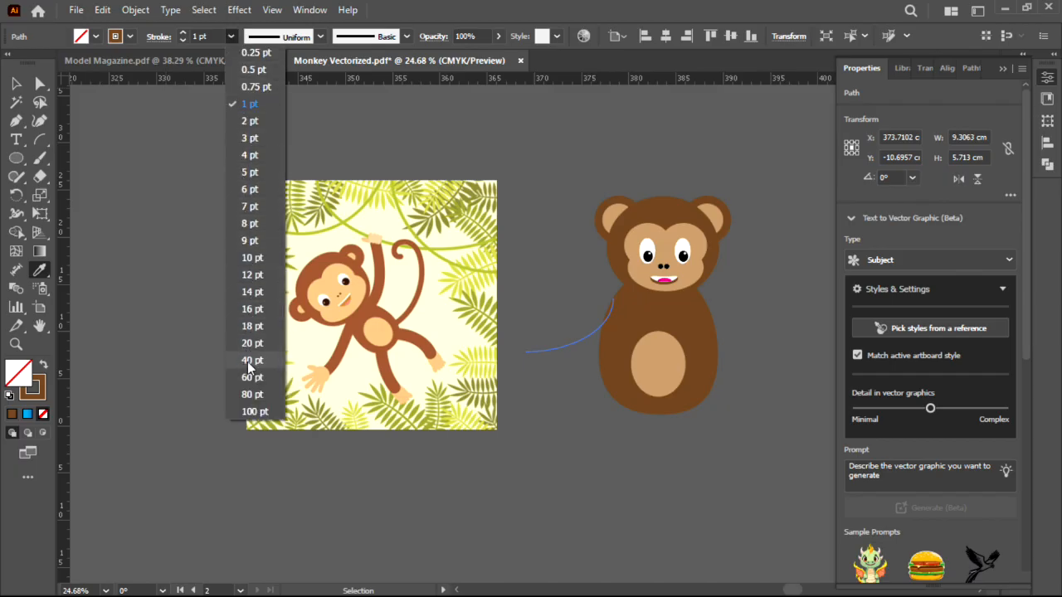
key(Escape)
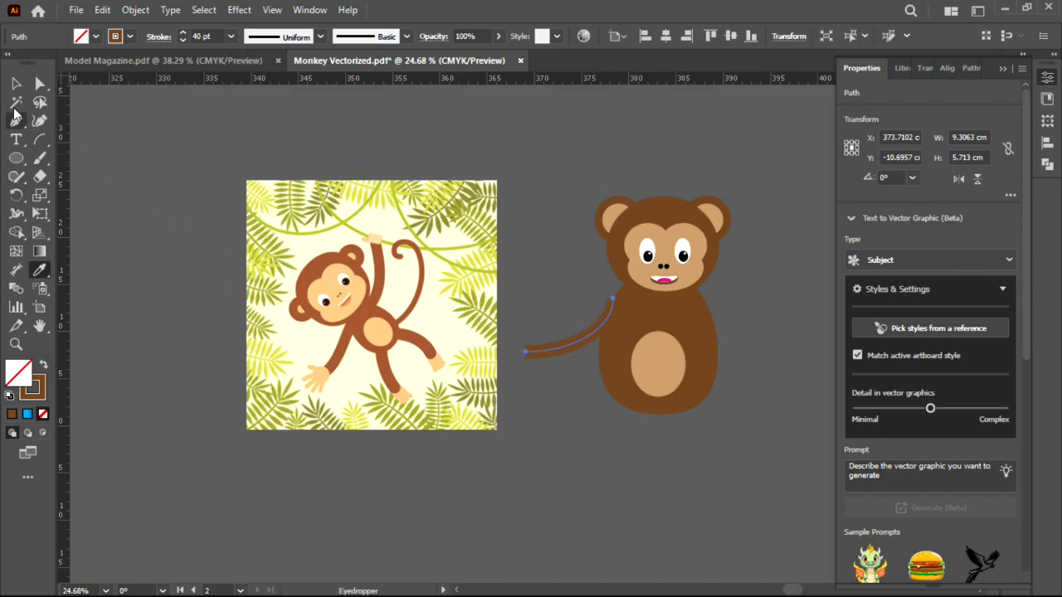
click(16, 85)
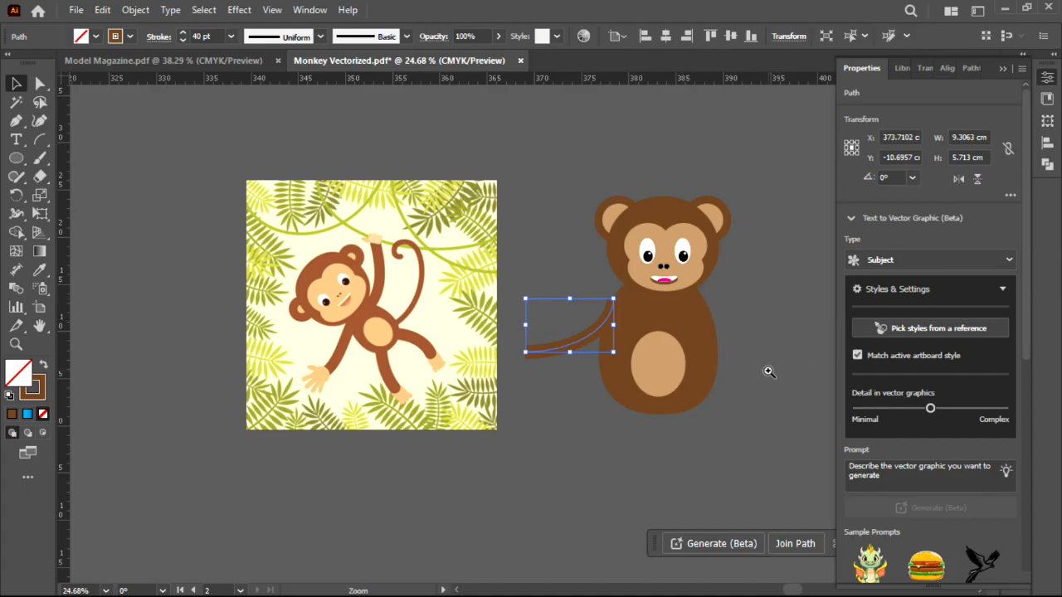
Reshape the arm arc with Direct Selection, moving its shoulder end into the body, its outer end further out, and adjusting both curve handles.
scroll(581, 336, up, 3)
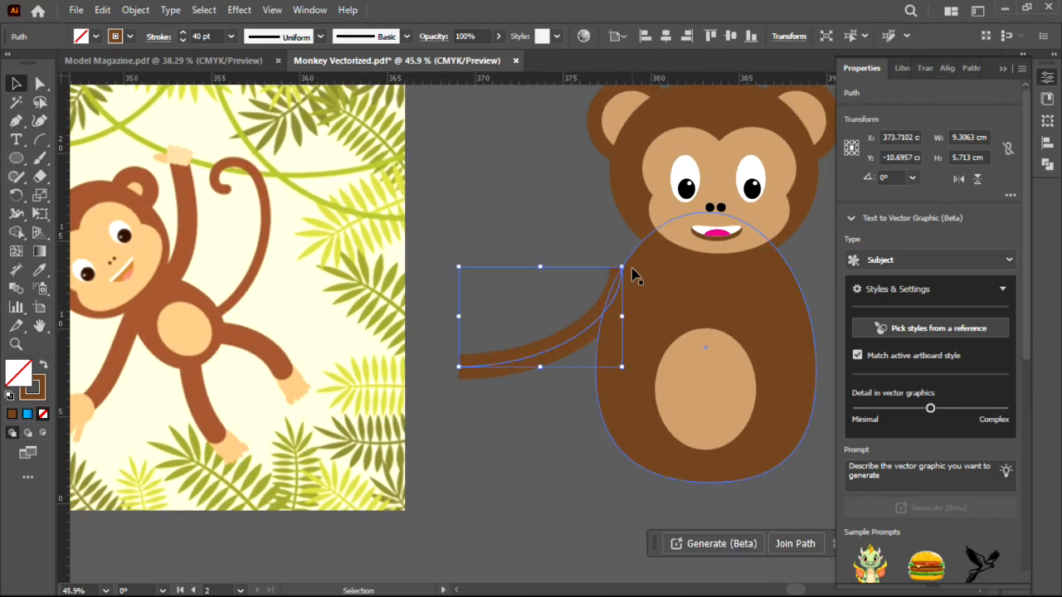
key(a)
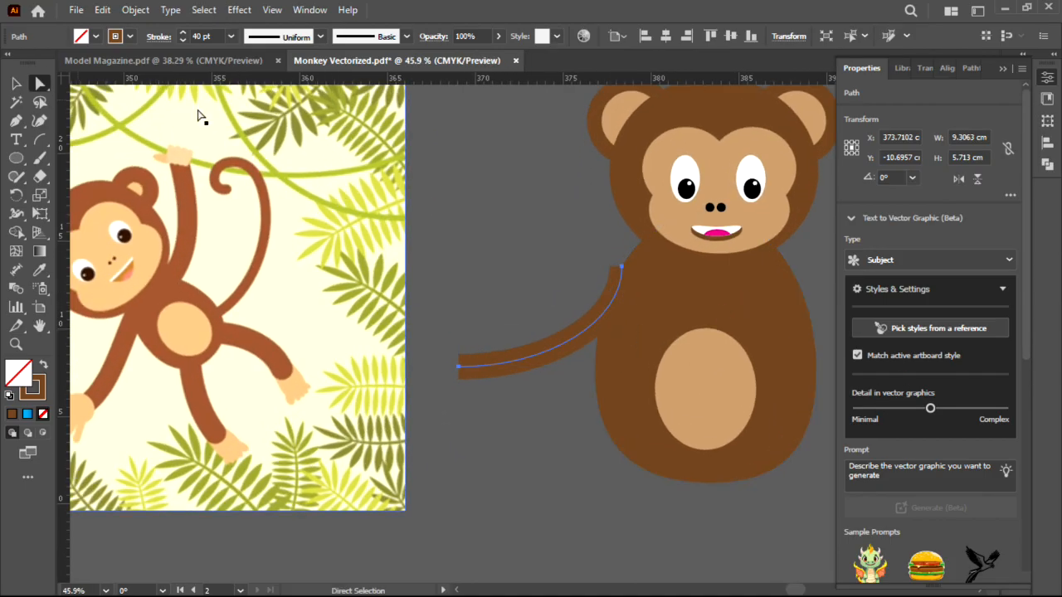
drag(623, 267, 653, 257)
drag(651, 312, 625, 297)
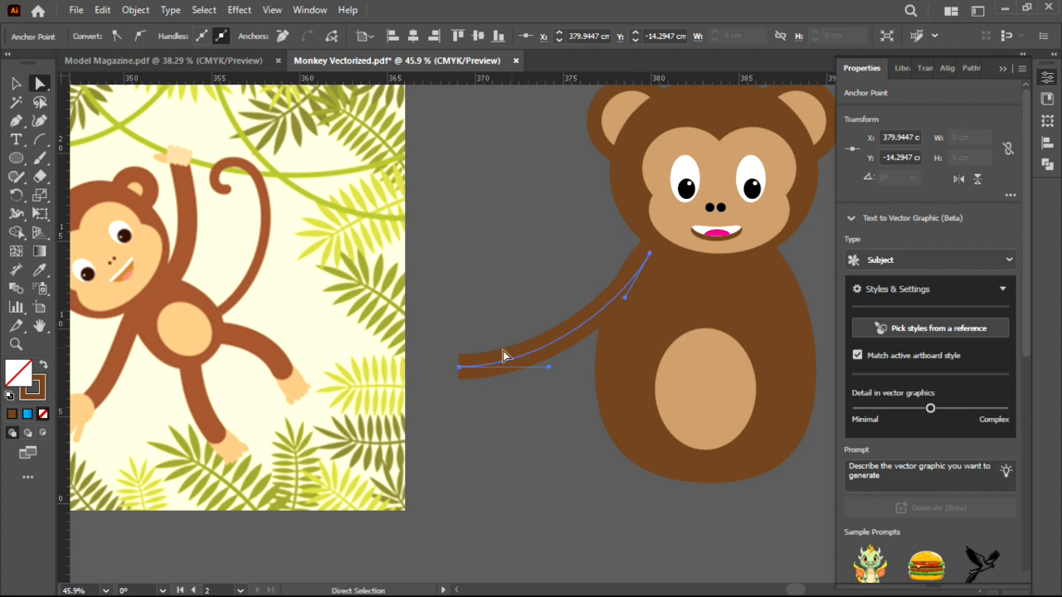
mouse_move(462, 368)
mouse_down()
mouse_move(437, 401)
mouse_move(449, 382)
mouse_up()
drag(539, 383, 544, 364)
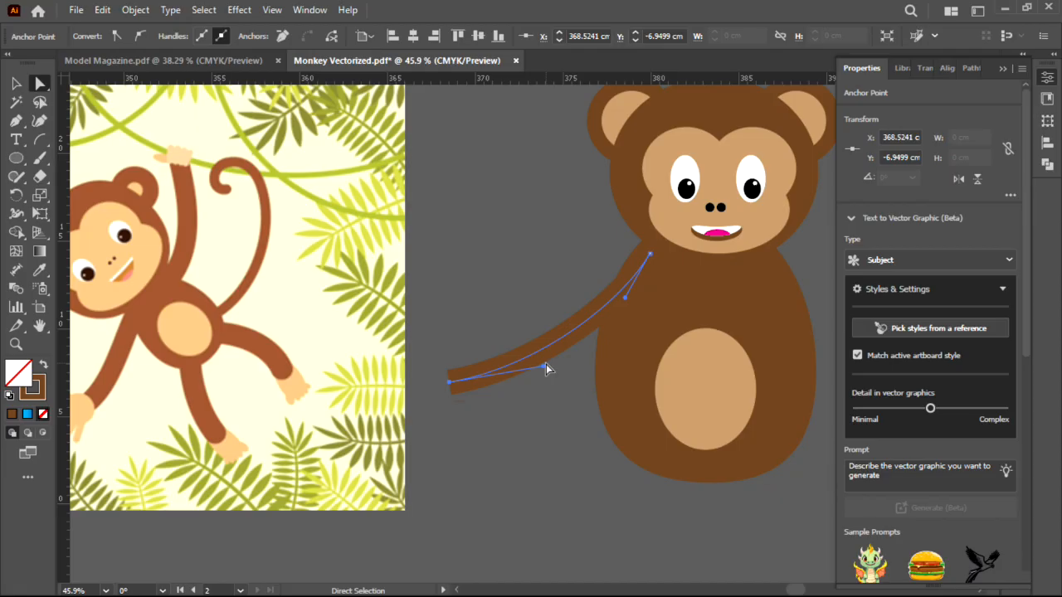
Draw a second arm arc about 14.05 by 12.66 cm with the Arc tool, rising outward from the opposite shoulder.
key(ctrl+minus)
key(ctrl+minus)
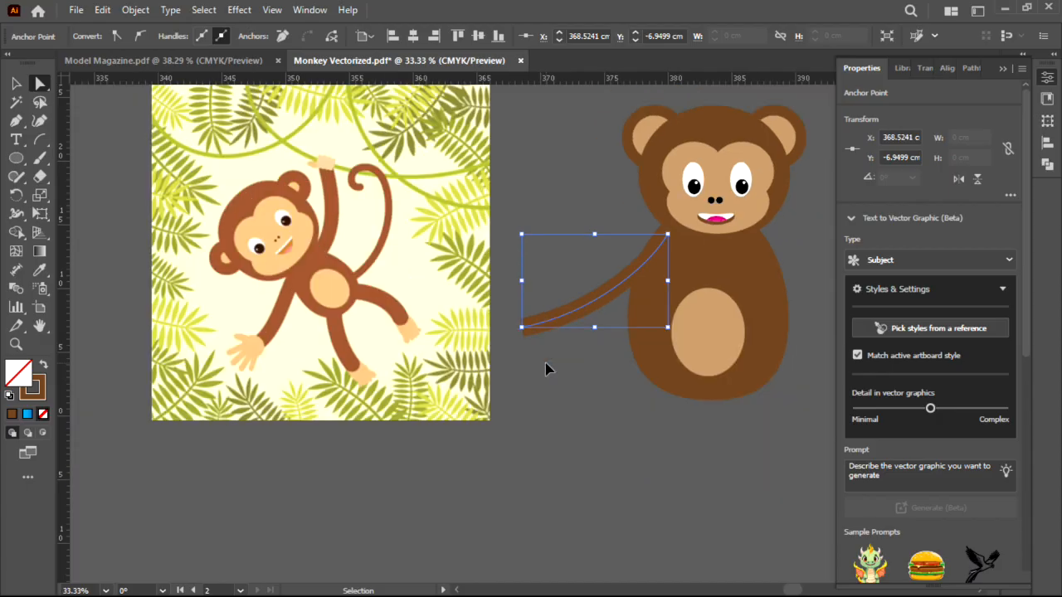
drag(550, 294, 583, 305)
key(ctrl+space)
drag(648, 286, 457, 371)
click(40, 141)
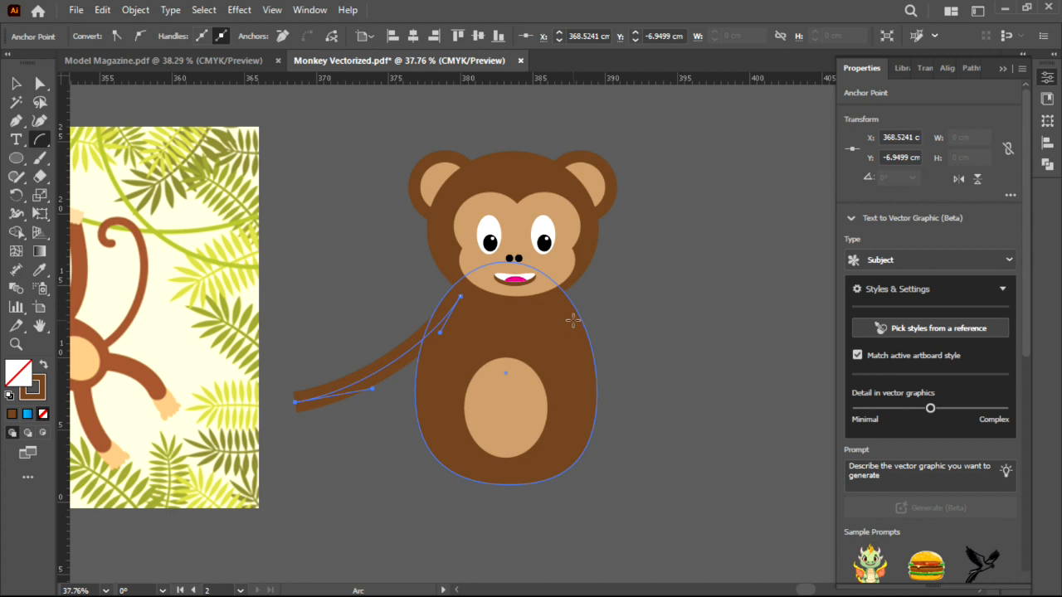
mouse_move(576, 308)
mouse_down()
mouse_move(711, 238)
mouse_move(740, 197)
mouse_move(748, 110)
mouse_move(761, 143)
mouse_move(778, 126)
mouse_up()
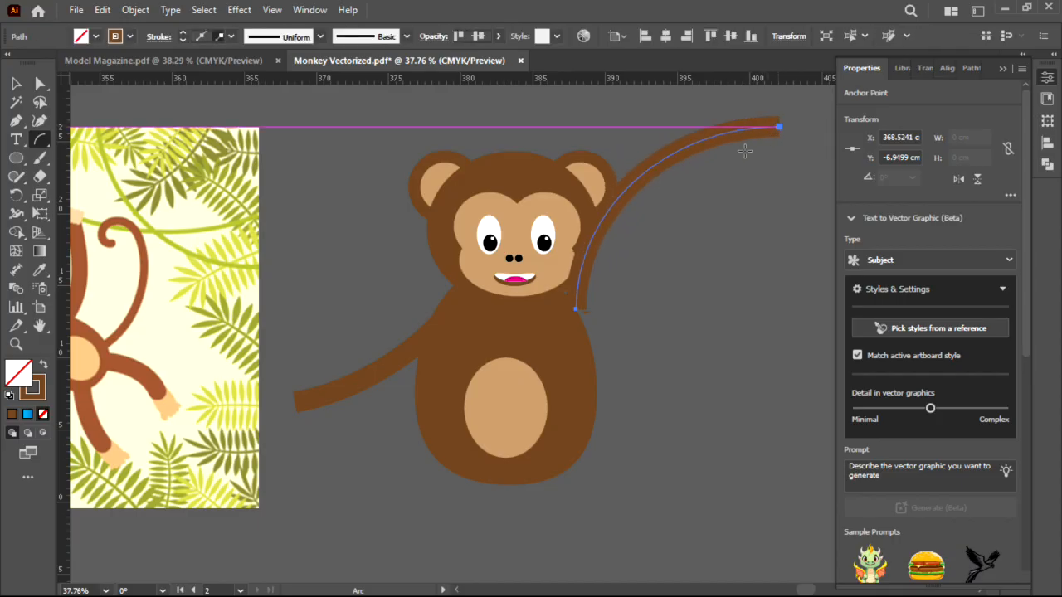
Flip the second arm arc horizontally and vertically, and move it inward so it overlaps the shoulder.
click(958, 178)
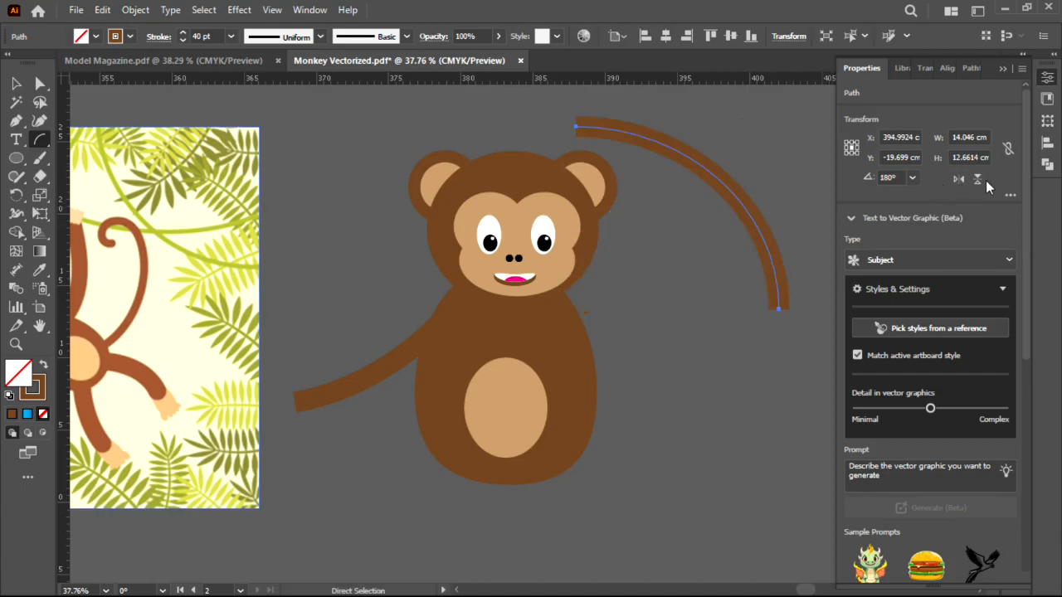
click(976, 179)
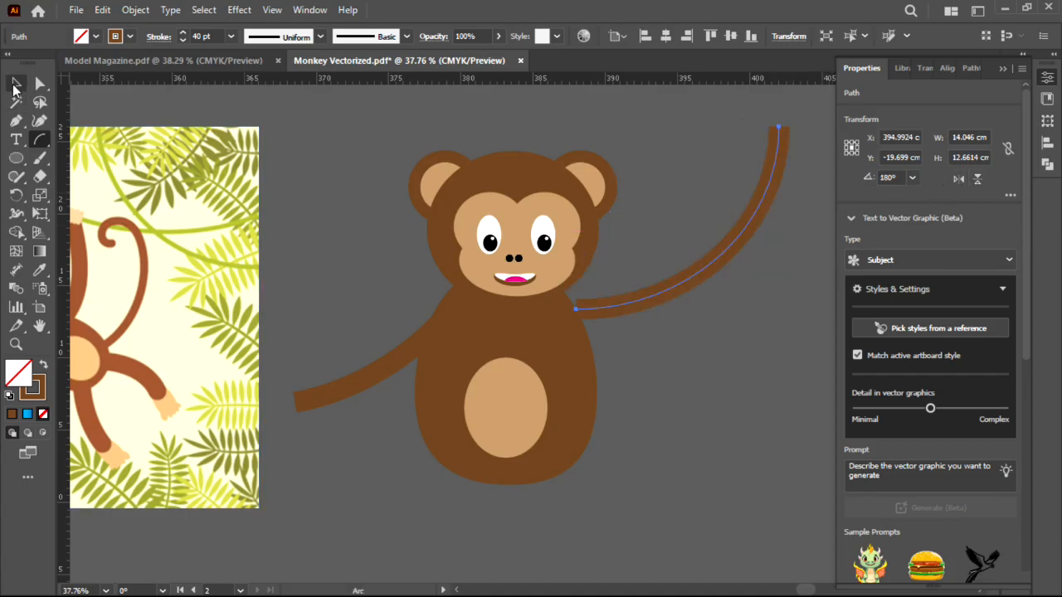
click(15, 83)
drag(712, 274, 680, 277)
key(ctrl+space)
drag(448, 311, 514, 290)
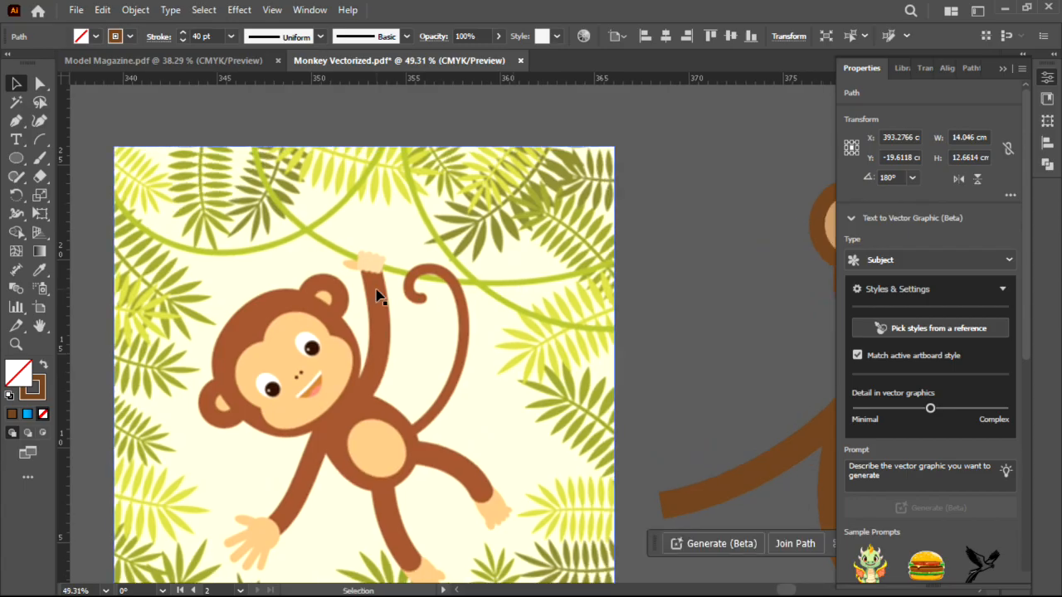
scroll(391, 265, down, 5)
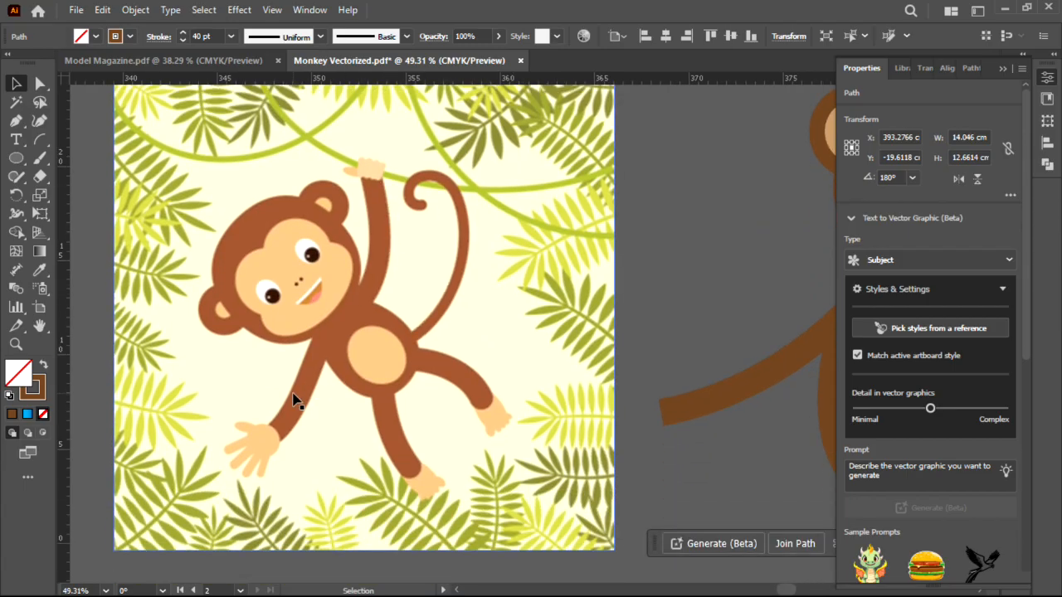
drag(583, 368, 518, 390)
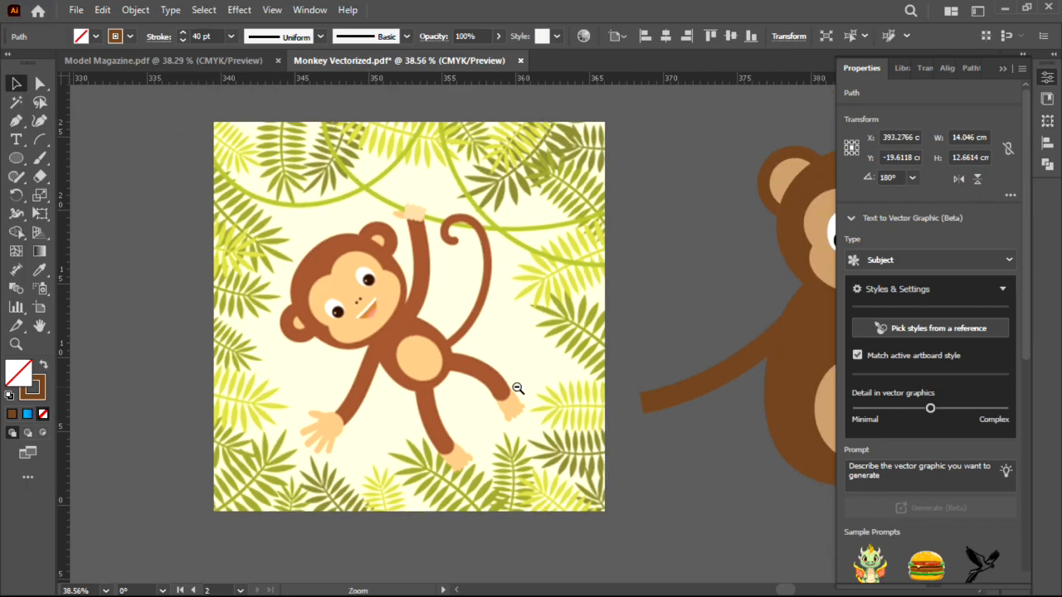
drag(603, 418, 644, 390)
key(m)
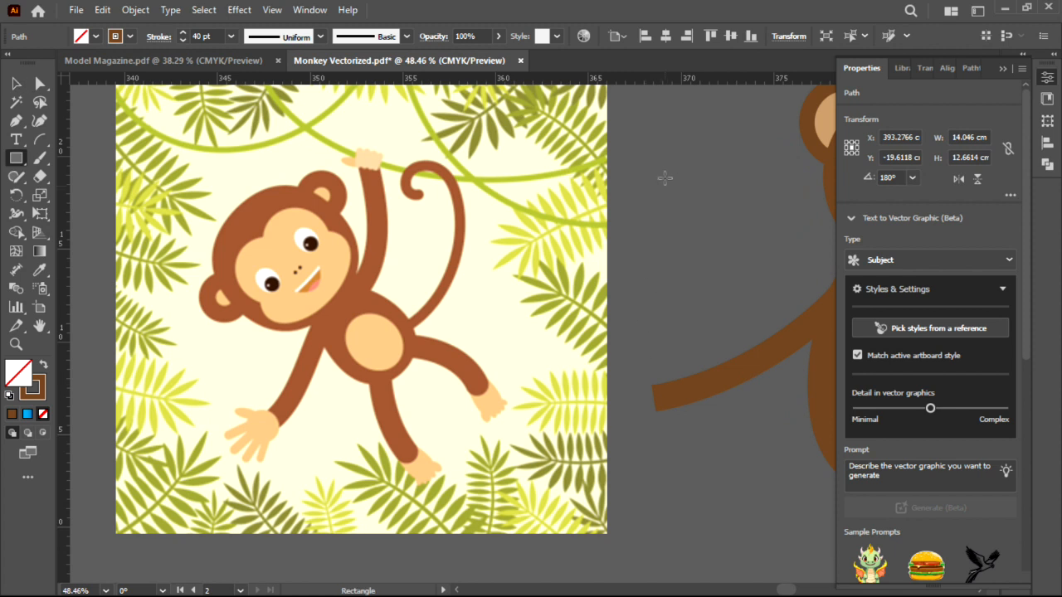
drag(651, 179, 693, 233)
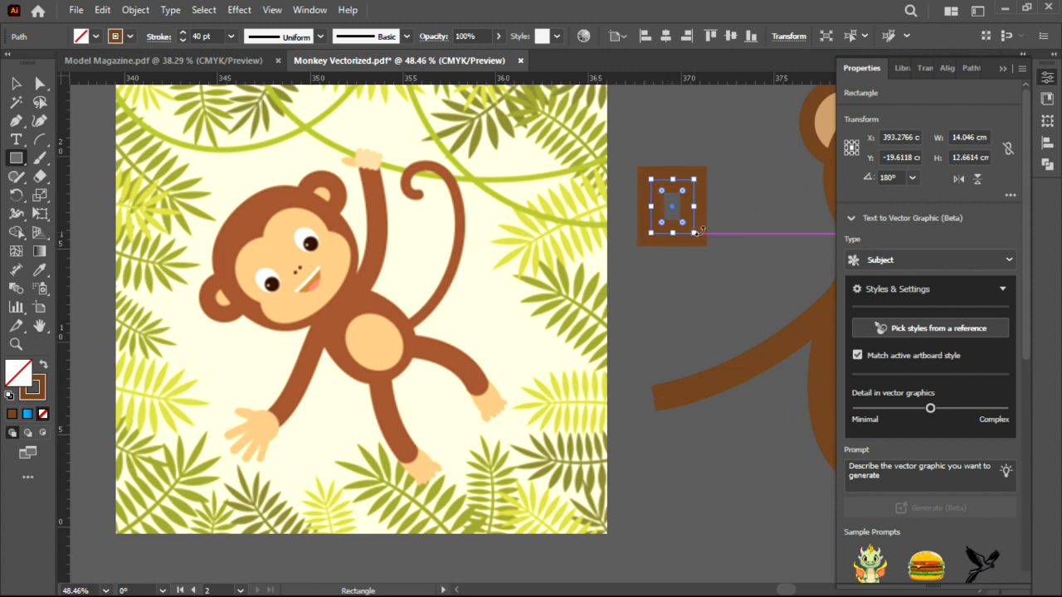
key(ctrl+z)
Draw a palm ellipse about 2.05 by 2.79 cm above the first arm's end, with a brown fill and no stroke.
key(l)
drag(646, 207, 685, 255)
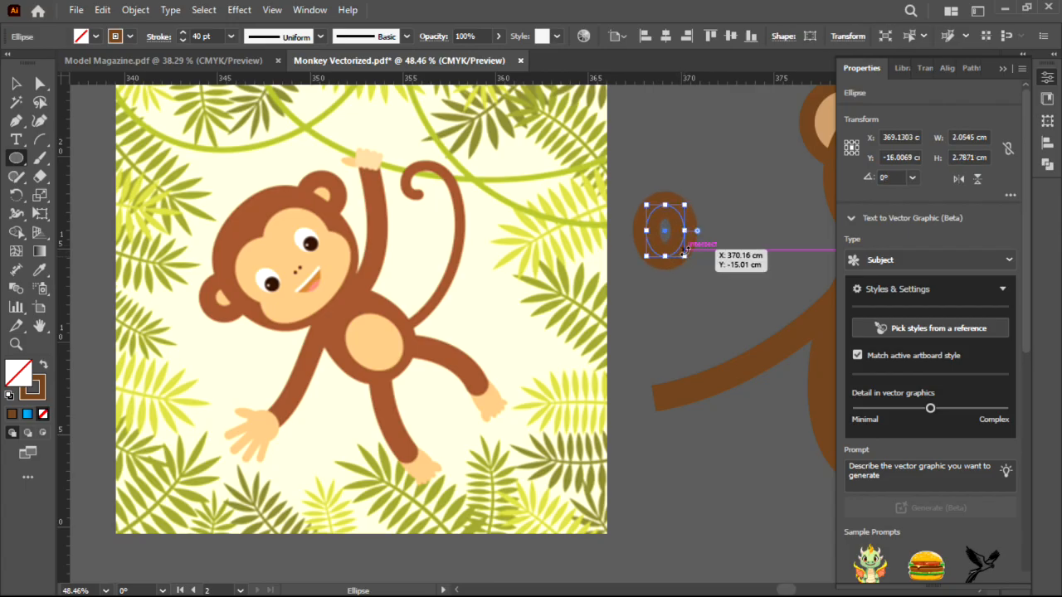
click(43, 365)
click(43, 365)
click(43, 366)
click(43, 366)
click(43, 366)
click(44, 367)
click(44, 367)
click(44, 367)
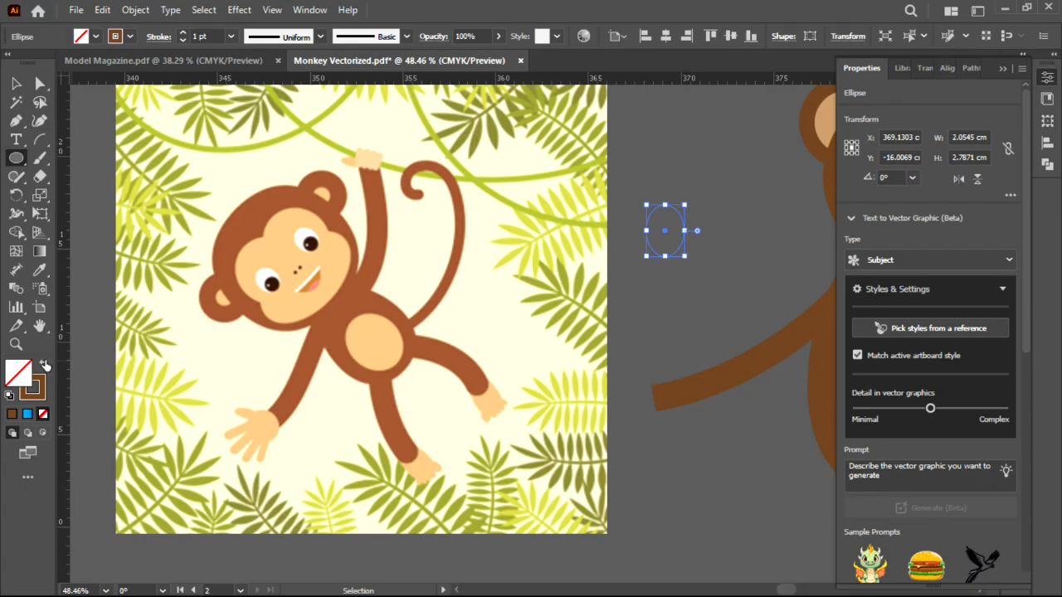
click(44, 366)
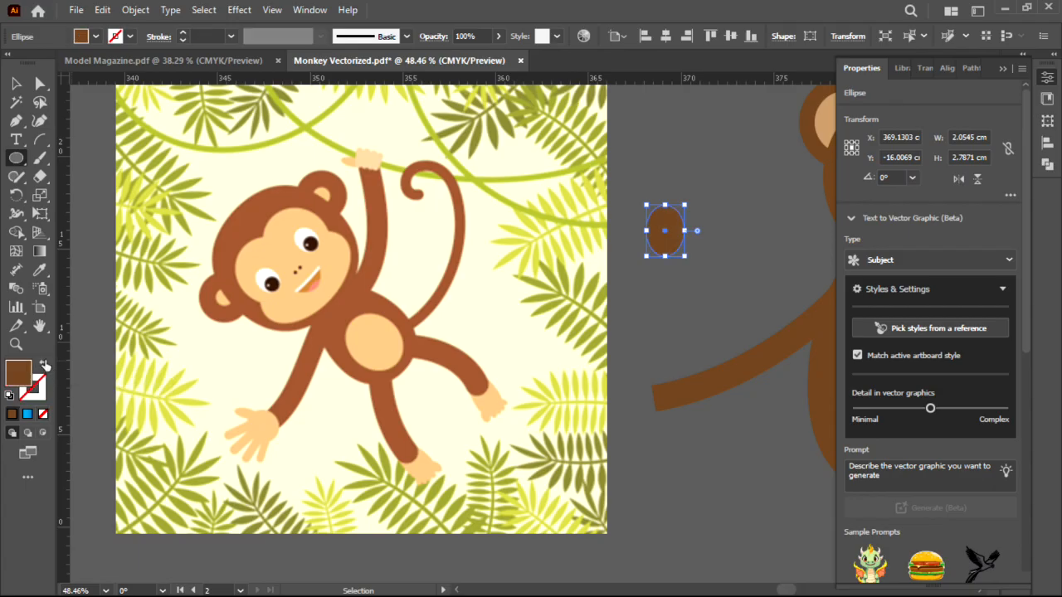
click(44, 366)
click(44, 366)
Draw a slim finger ellipse about 0.50 by 2.43 cm overlapping the palm's upper edge.
drag(676, 200, 687, 172)
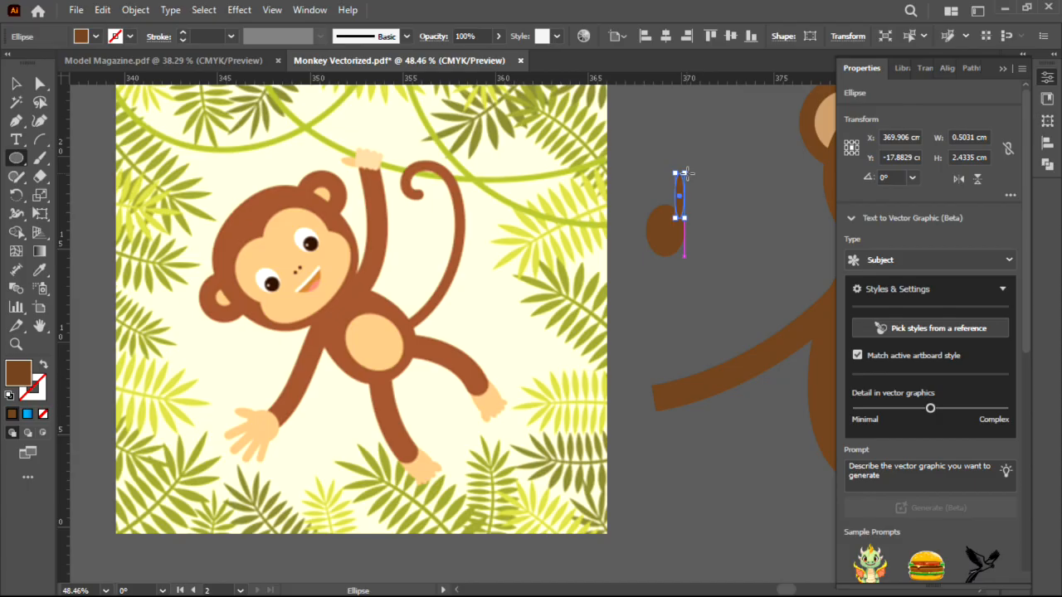
key(v)
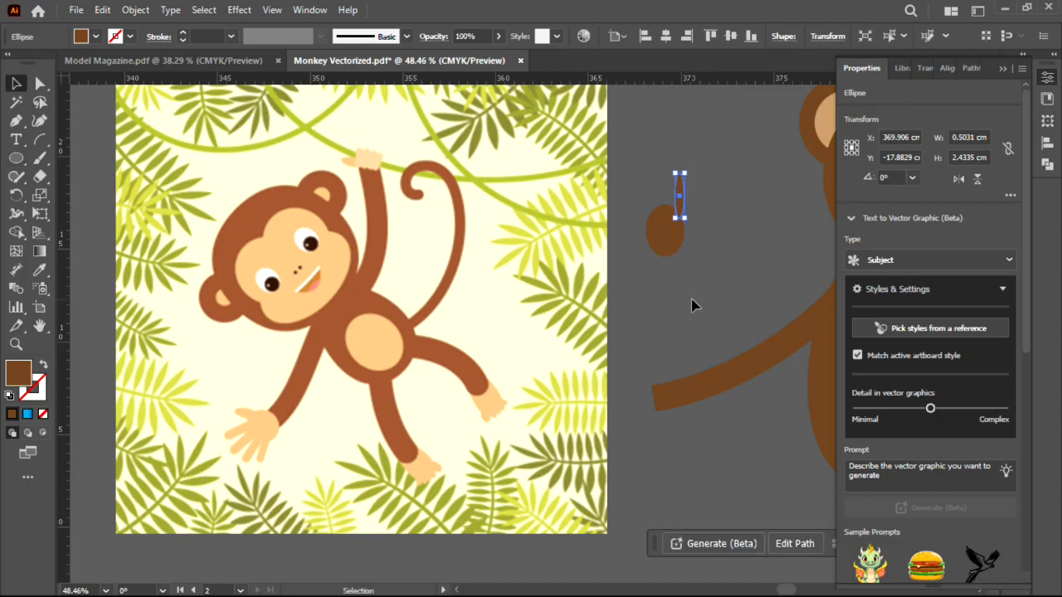
scroll(714, 195, up, 3)
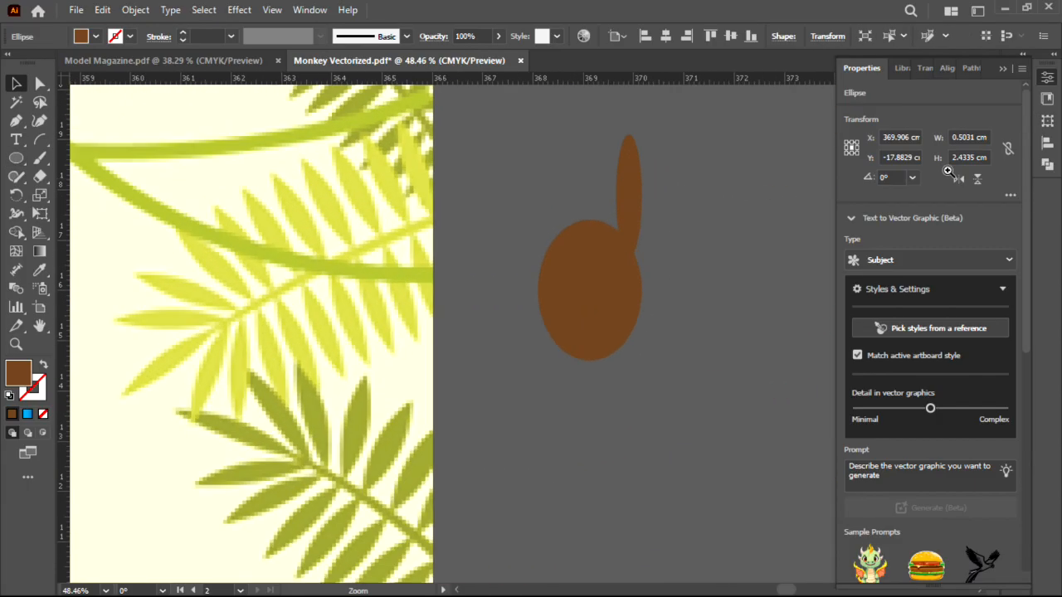
Tilt a finger ellipse outward as the thumb and arrange three upright finger copies along the palm's upper edge.
drag(610, 190, 642, 251)
drag(664, 174, 694, 196)
drag(630, 265, 632, 273)
drag(503, 232, 502, 248)
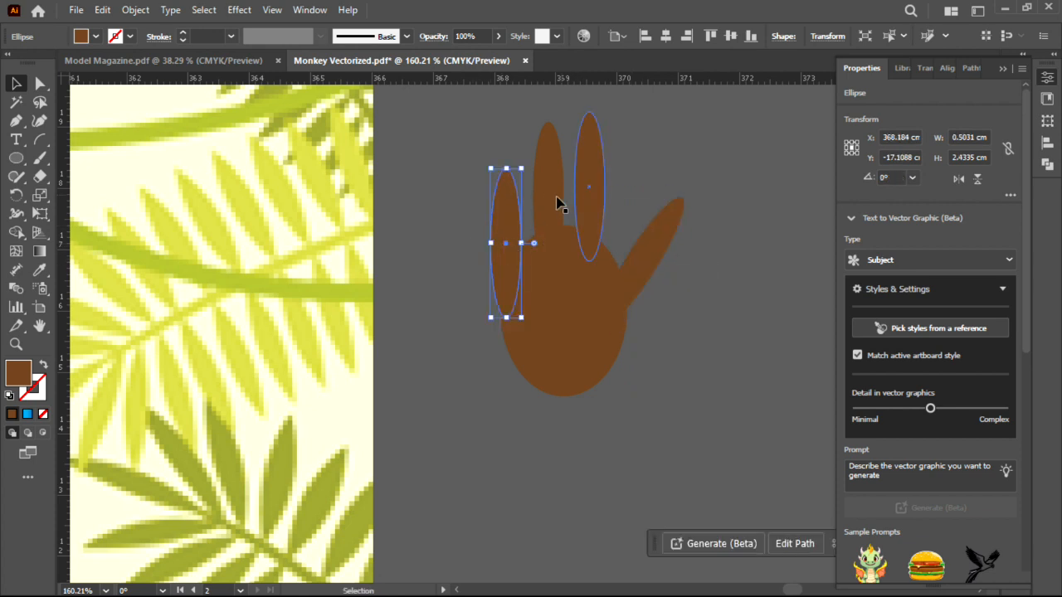
drag(550, 204, 584, 216)
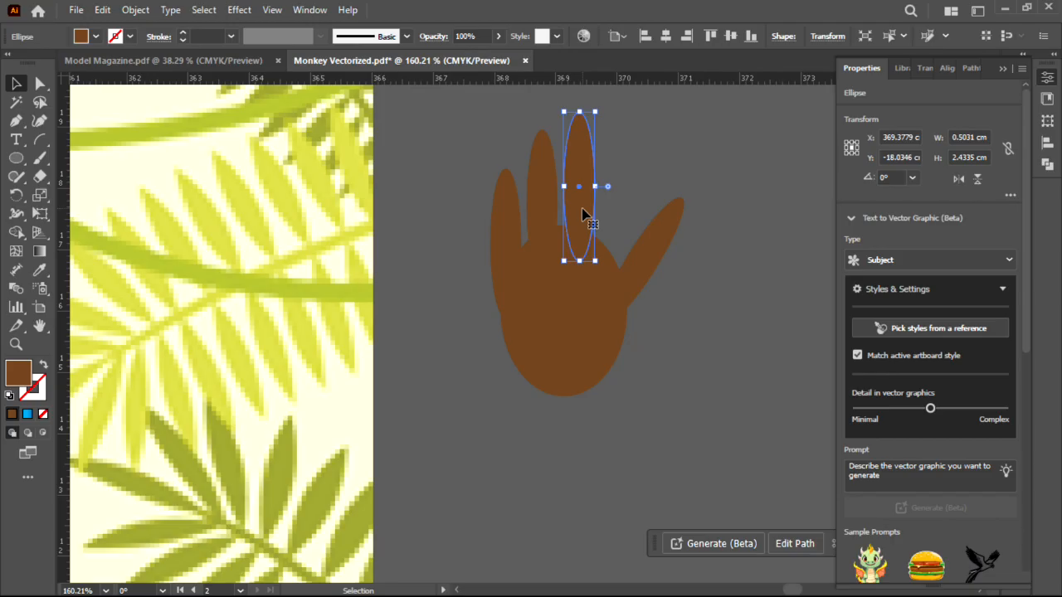
Copy an upright finger into the gap beside the thumb and shorten the copy to about 1.80 cm.
click(542, 199)
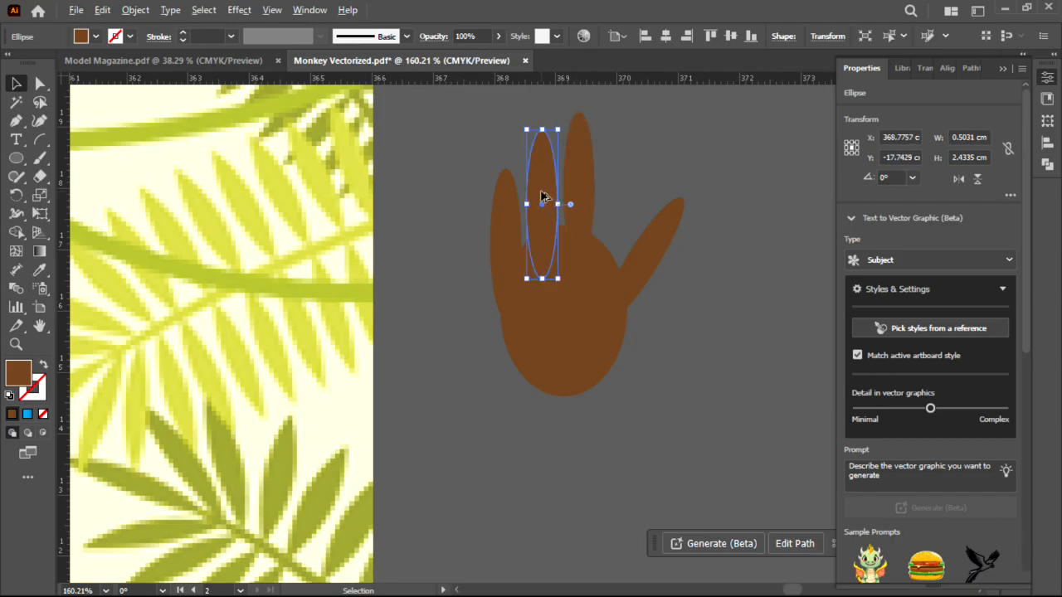
drag(542, 200, 615, 205)
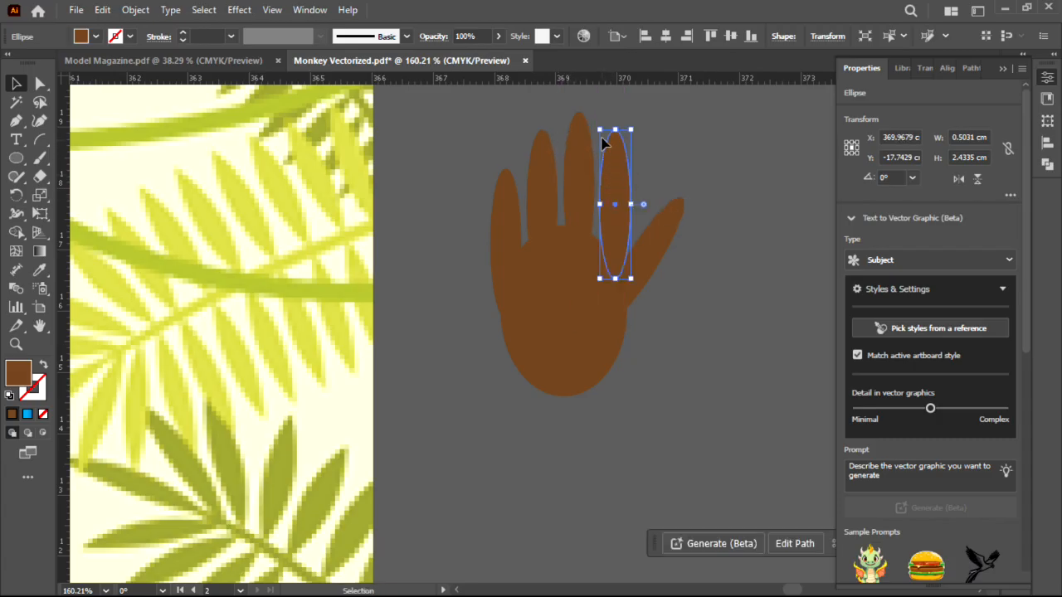
drag(614, 130, 615, 168)
drag(616, 256, 626, 304)
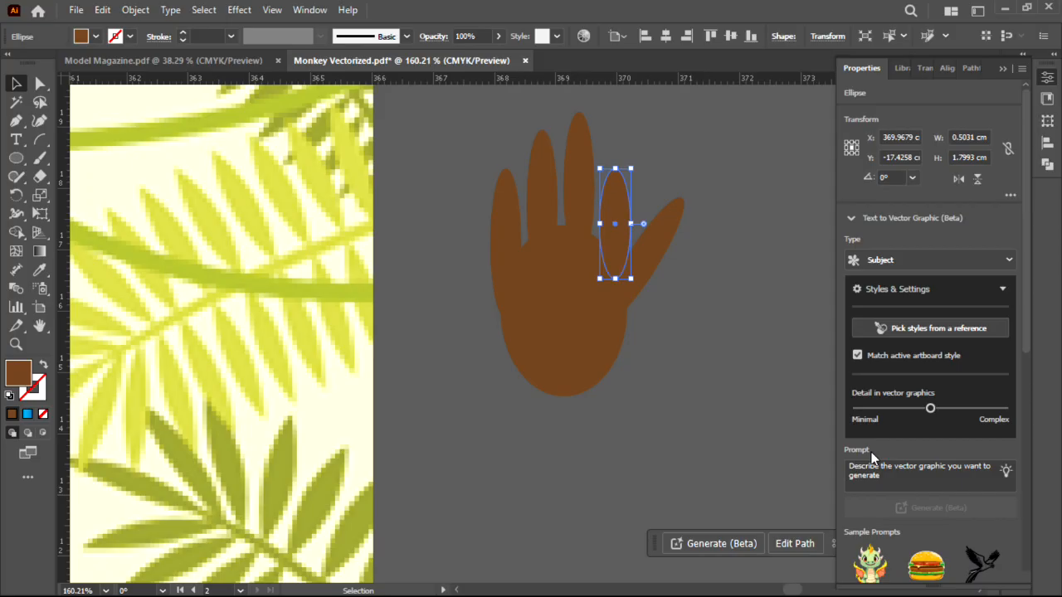
Rotate the short finger to about 342° so it leans toward the thumb.
click(695, 265)
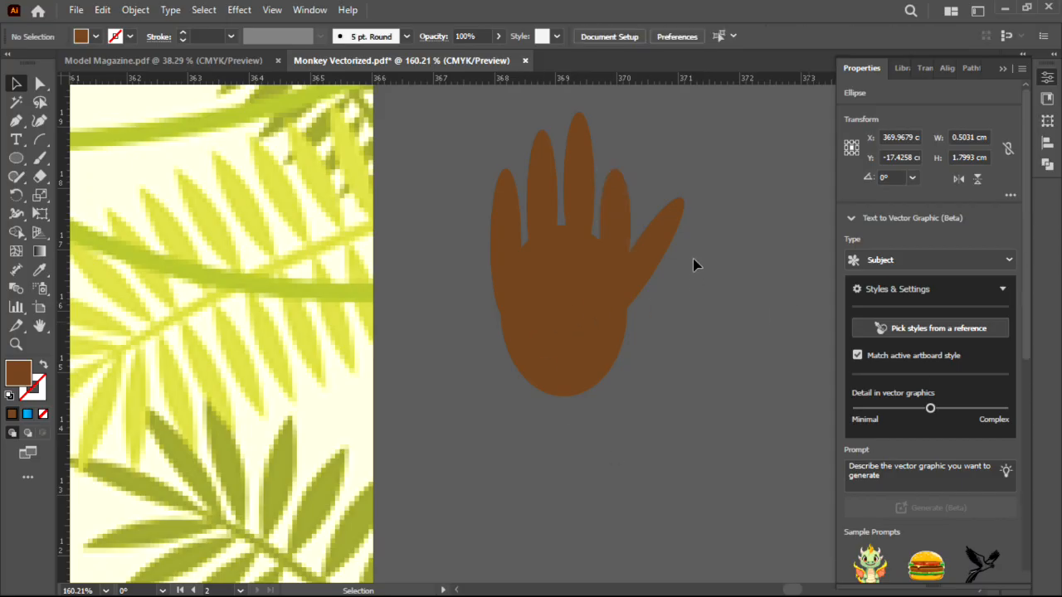
click(624, 228)
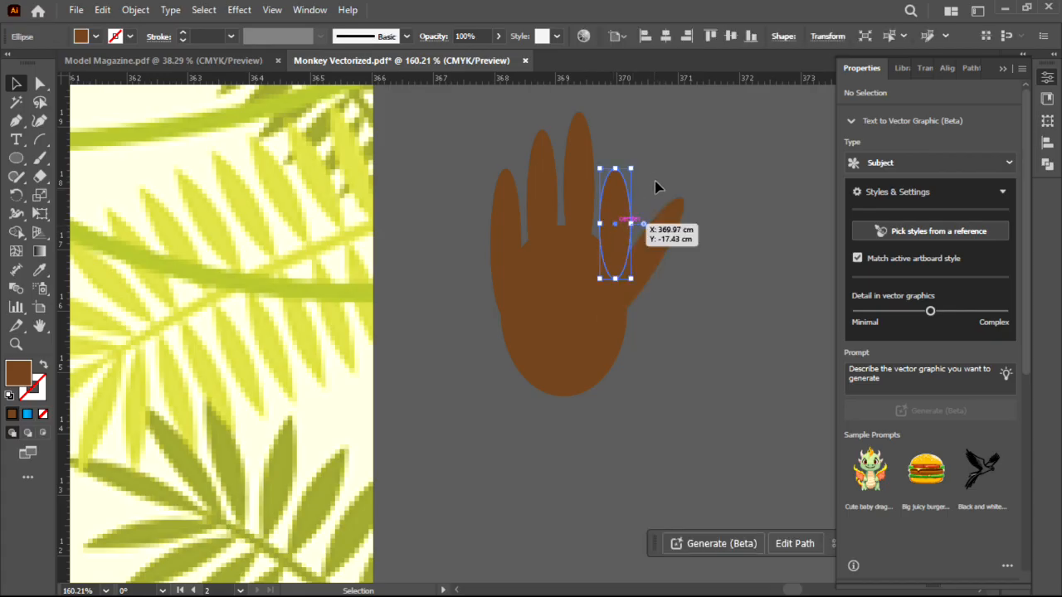
drag(635, 167, 648, 176)
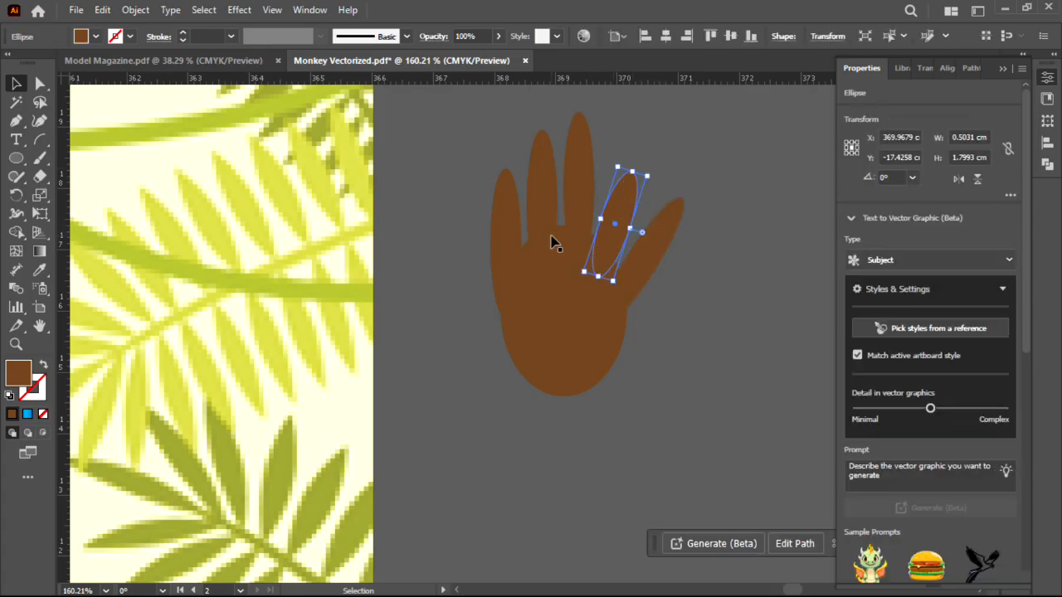
drag(612, 235, 614, 233)
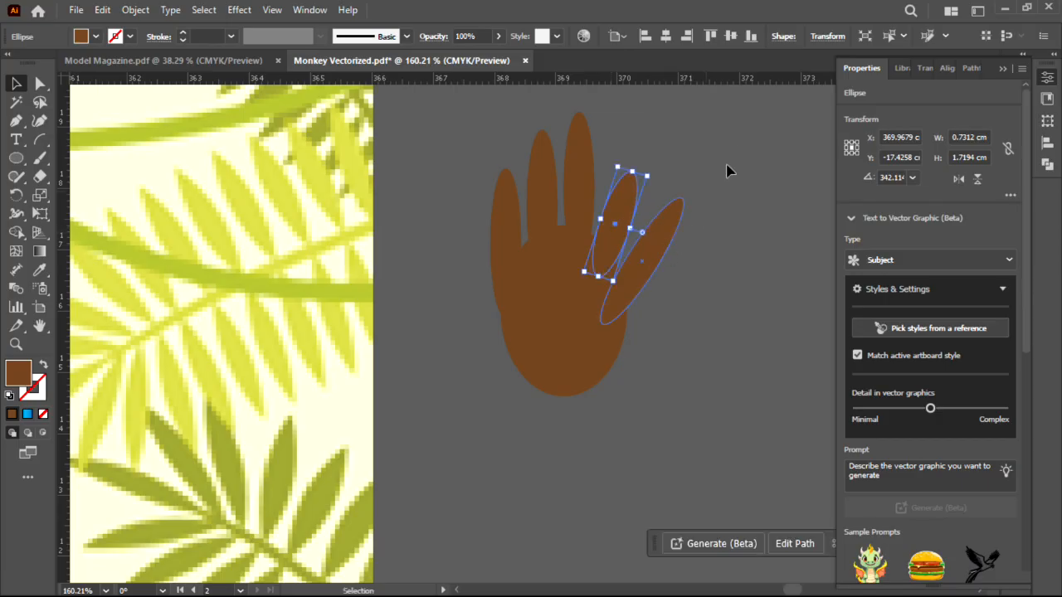
key(ctrl+a)
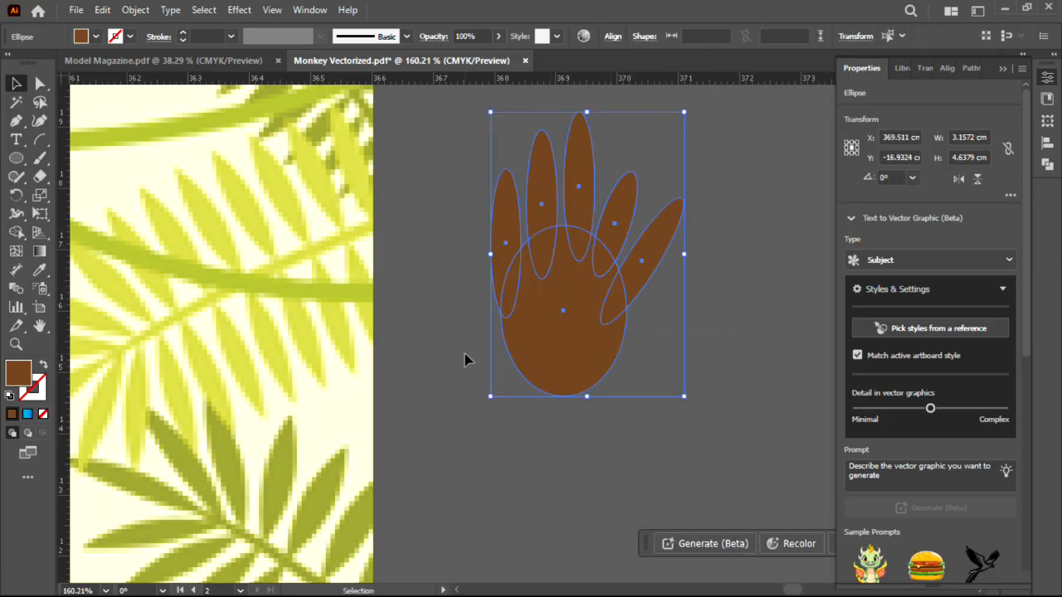
key(ctrl+space)
drag(711, 264, 298, 388)
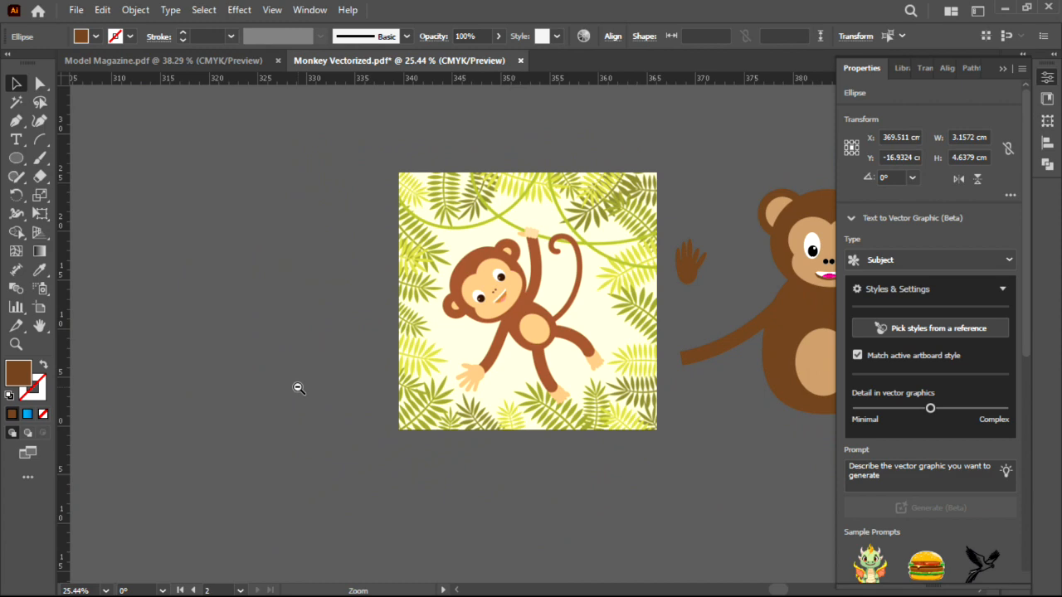
key(ctrl+space)
drag(711, 240, 736, 246)
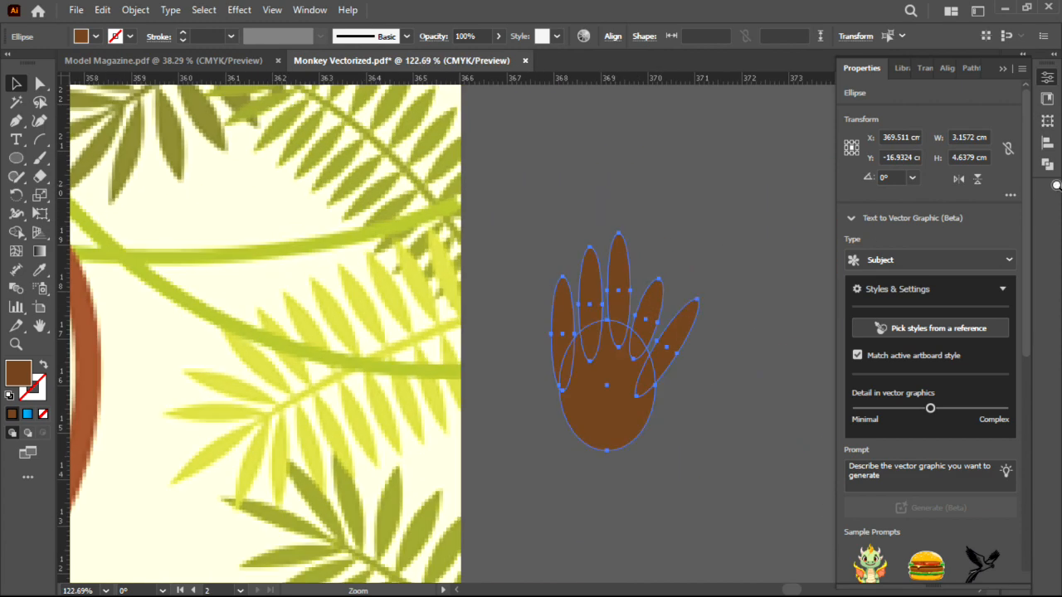
click(730, 205)
Replace the short leaning finger with an upright finger copy about 0.38 by 1.84 cm beside the thumb.
key(ctrl+space)
drag(652, 228, 888, 221)
drag(671, 324, 722, 230)
key(Delete)
drag(581, 333, 467, 365)
drag(609, 238, 569, 251)
drag(550, 409, 620, 398)
click(536, 378)
click(531, 393)
Shorten the tilted thumb ellipse to about 1.11 by 1.70 cm overall and reposition it against the palm's side.
click(704, 454)
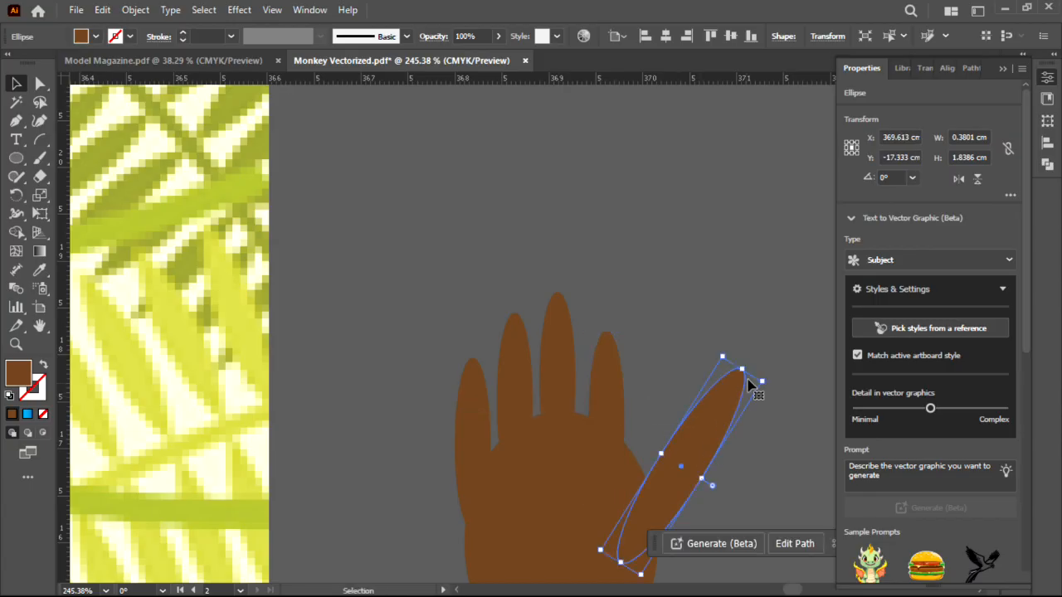
drag(743, 371, 712, 404)
mouse_move(692, 467)
mouse_down()
mouse_move(681, 464)
mouse_move(686, 455)
mouse_up()
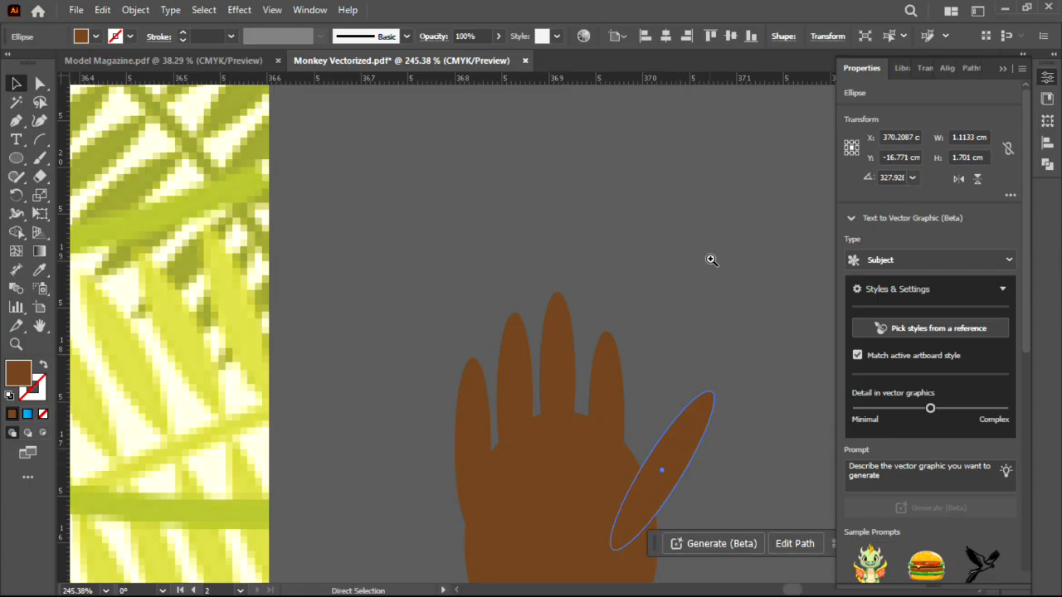
Unite the palm, thumb and four fingers into one hand shape.
shift+click(461, 412)
drag(733, 253, 307, 406)
drag(669, 380, 501, 359)
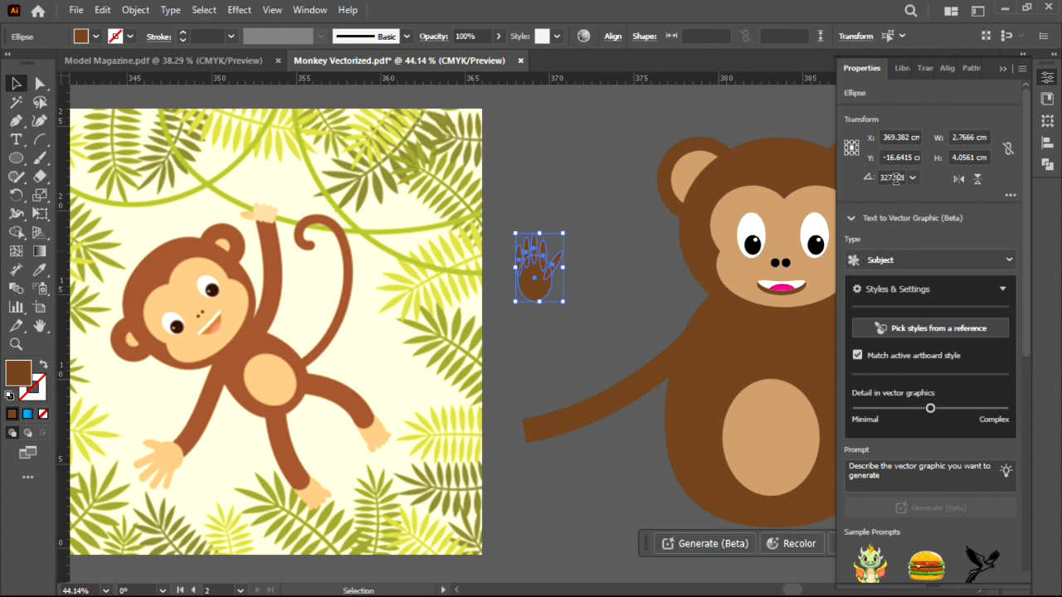
scroll(916, 282, down, 5)
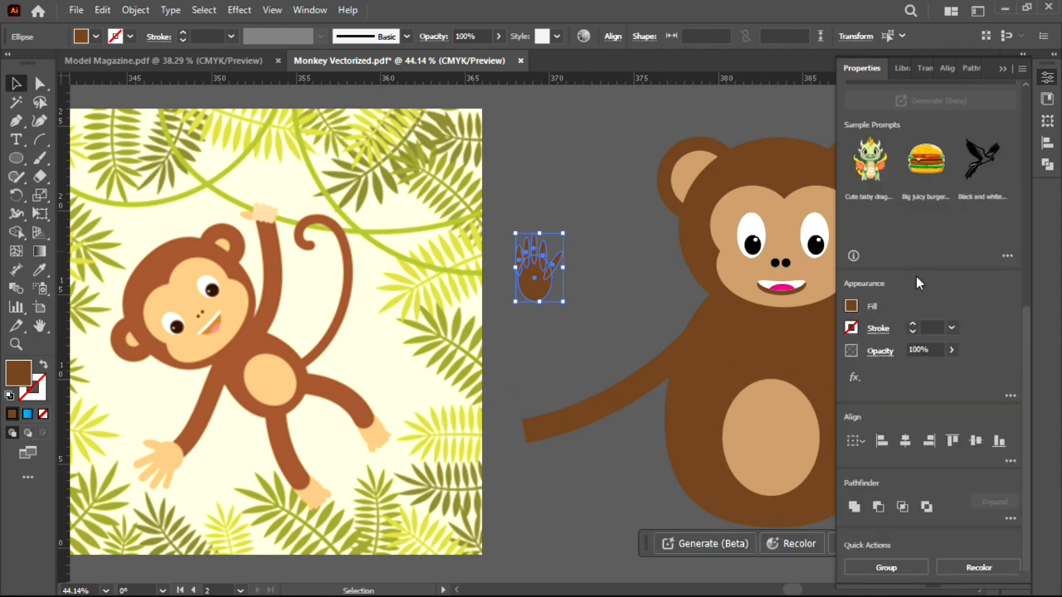
click(853, 506)
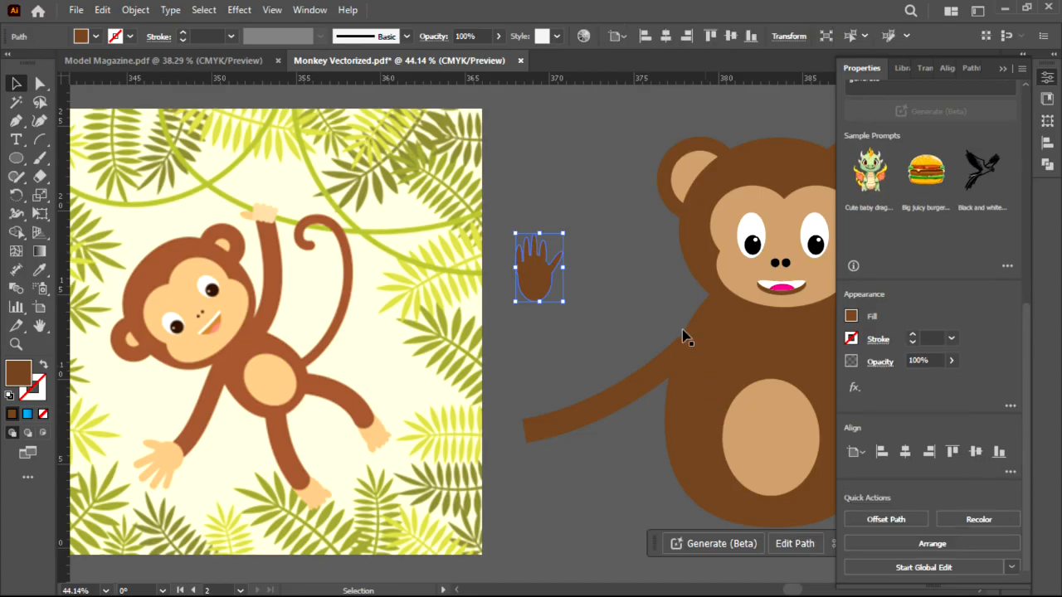
Rotate the hand a quarter turn and attach it to the end of the lowered arm with the fingers pointing outward.
click(628, 268)
drag(537, 271, 529, 408)
drag(535, 358, 482, 376)
drag(533, 411, 504, 440)
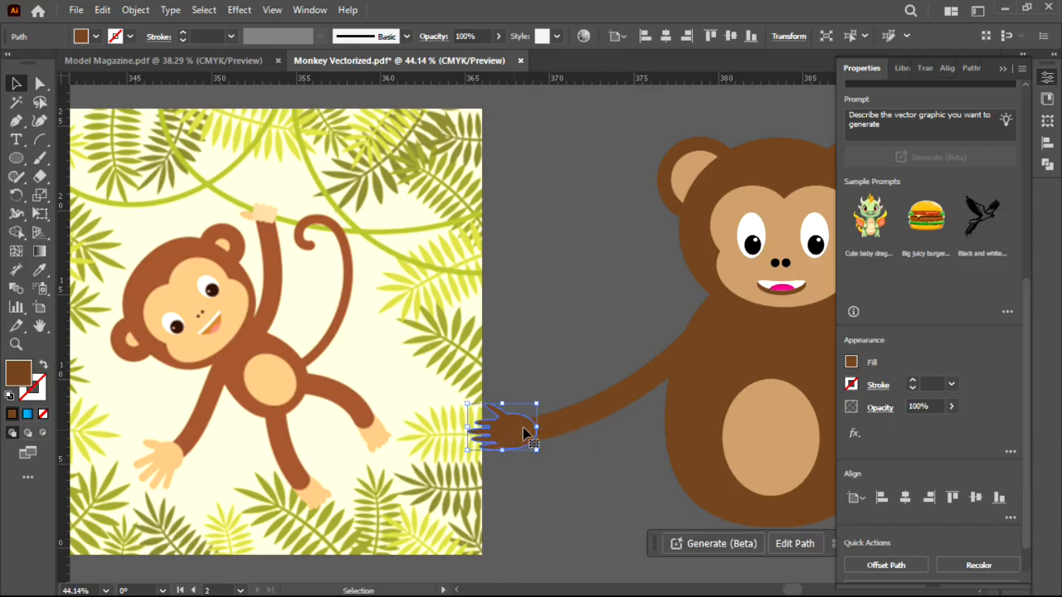
Recolor the hand with the tan fill sampled from the monkey's belly.
scroll(548, 447, down, 2)
key(i)
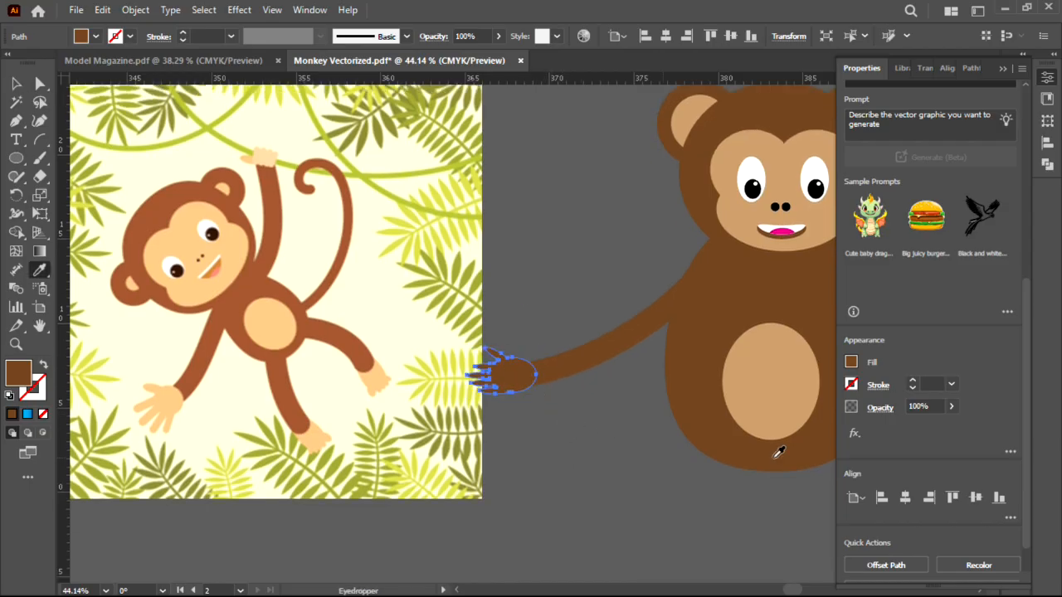
click(758, 390)
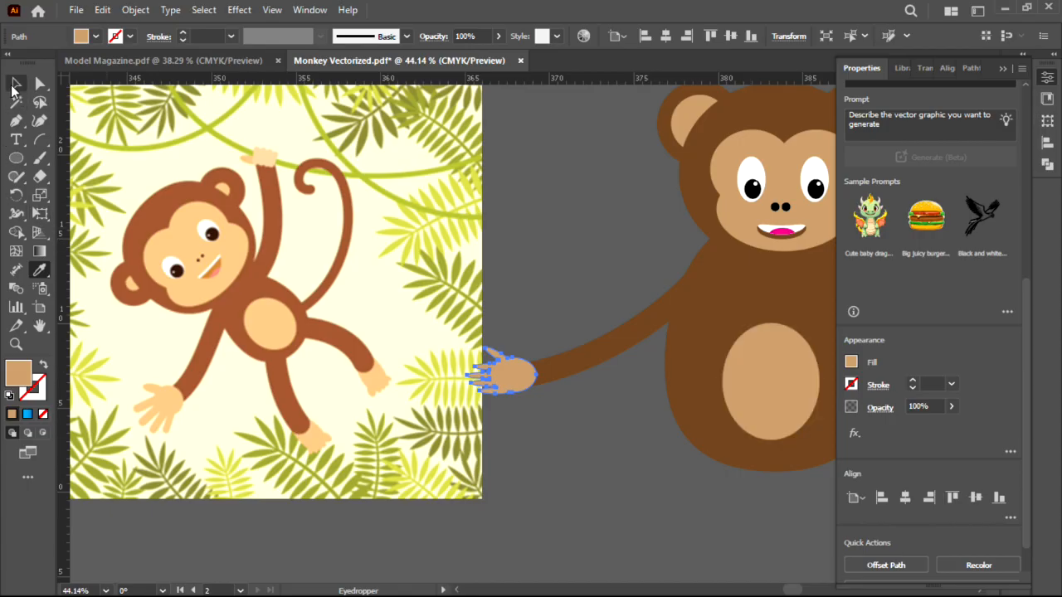
key(v)
click(584, 250)
Try to place a copy of the tan hand at the end of the raised arm.
key(ctrl+space)
drag(546, 324, 354, 391)
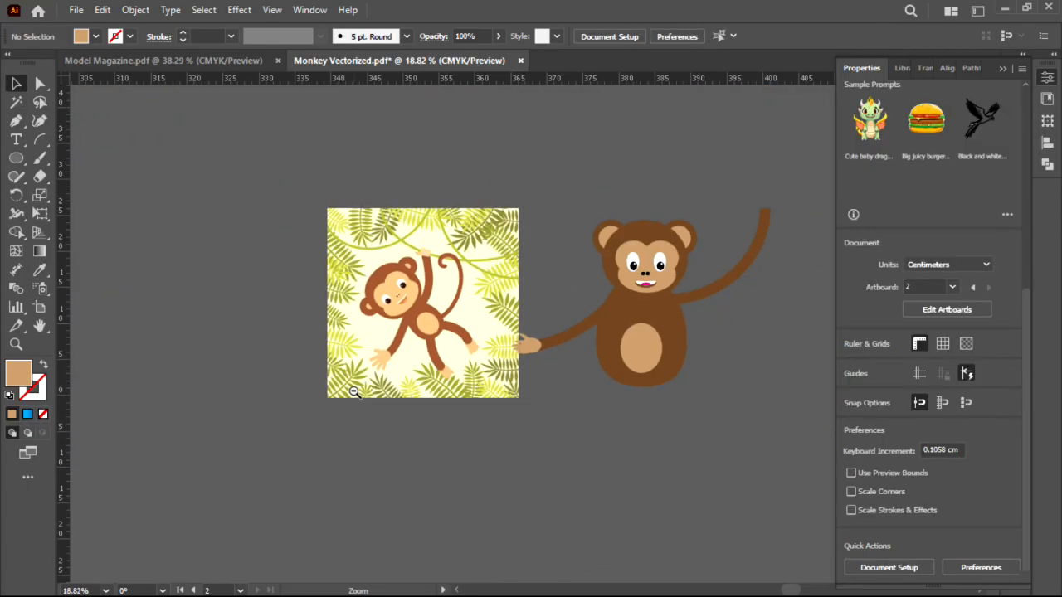
click(527, 350)
drag(527, 350, 768, 211)
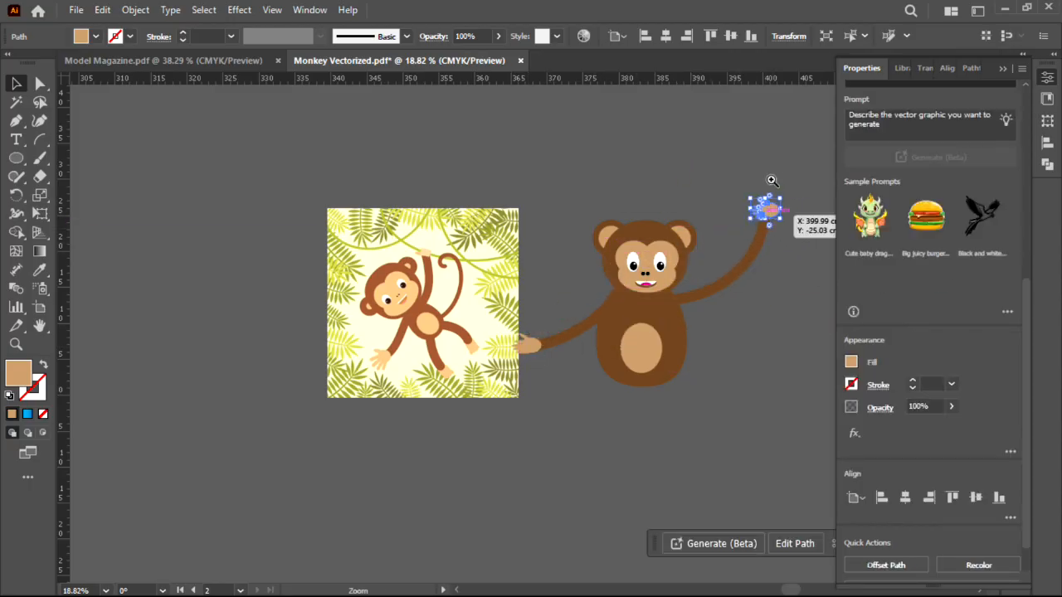
key(ctrl+space)
drag(782, 171, 952, 185)
drag(743, 249, 733, 137)
key(Delete)
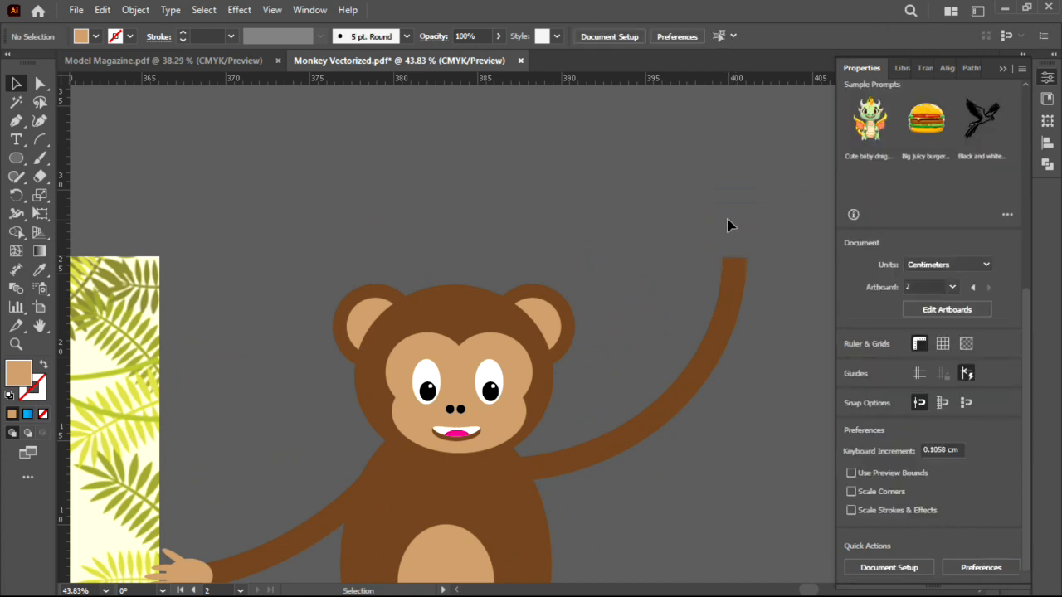
Draw a small horizontal tan ellipse as a thumb just above and beside the raised arm's end.
key(ctrl+space)
drag(687, 241, 635, 291)
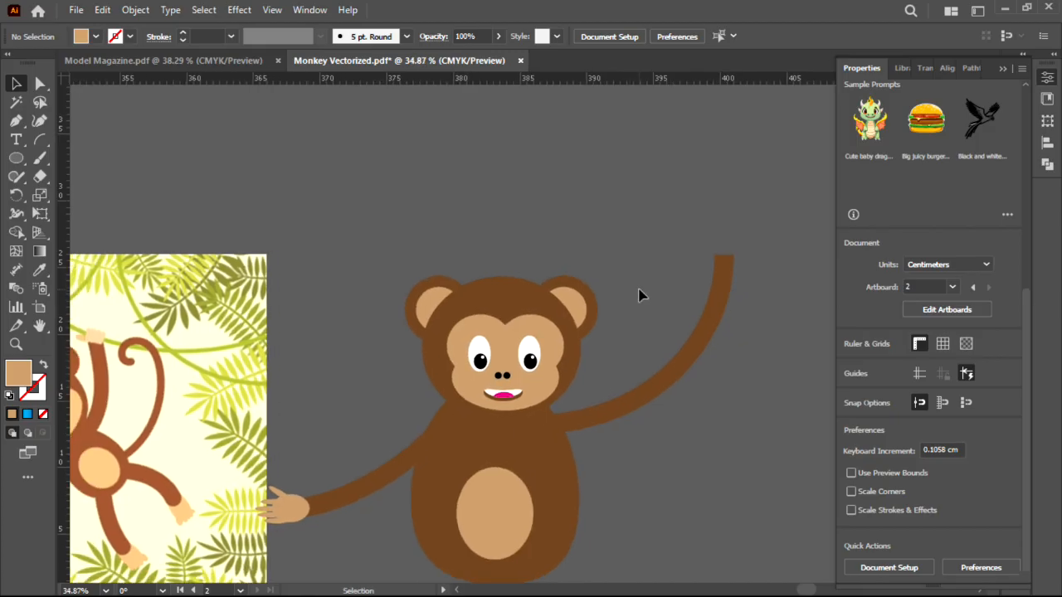
key(l)
drag(681, 232, 711, 246)
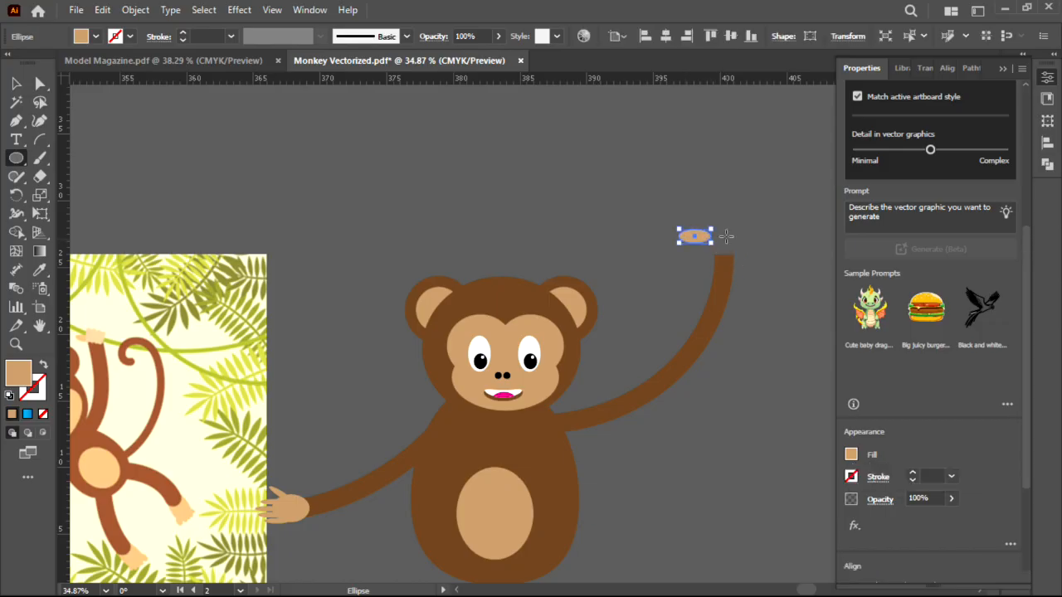
Draw an upright finger ellipse about 1.07 by 2.18 cm next to the thumb and add three evenly spaced overlapping copies.
scroll(747, 232, up, 5)
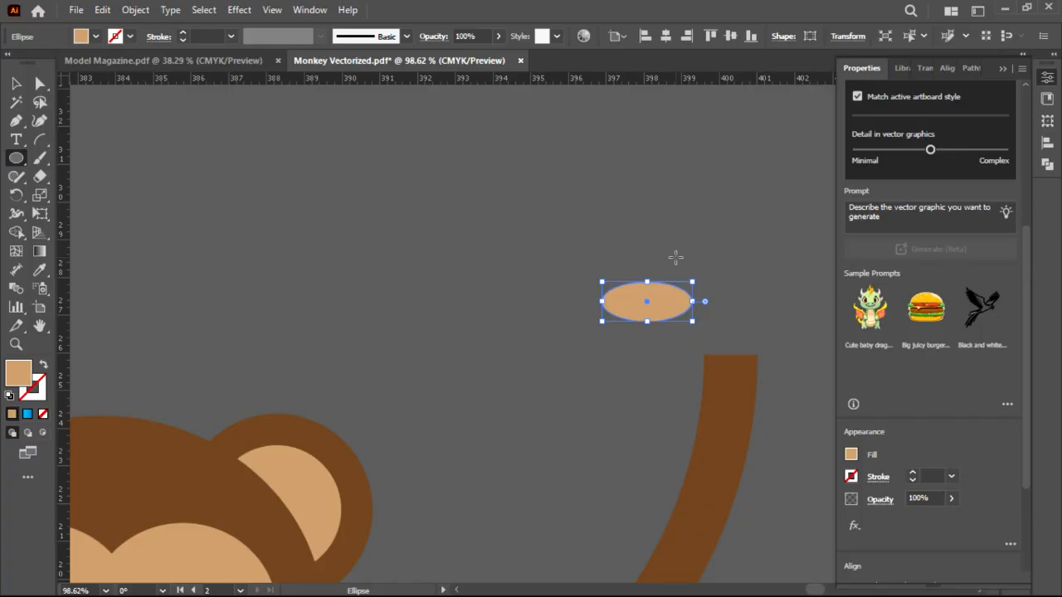
drag(680, 247, 721, 330)
key(v)
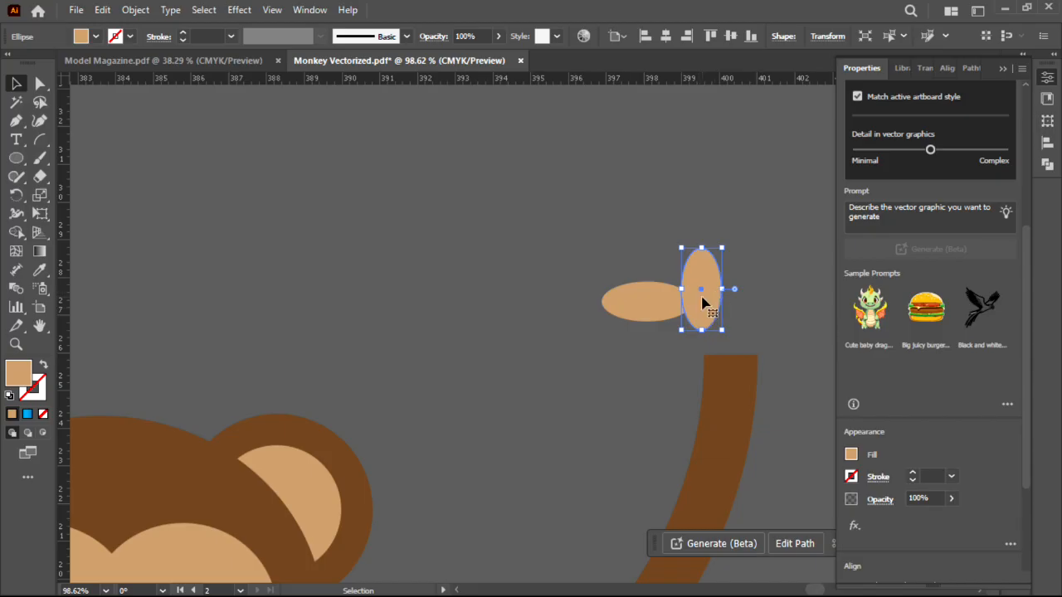
drag(701, 302, 734, 301)
key(ctrl+d)
key(ctrl+d)
key(ctrl+d)
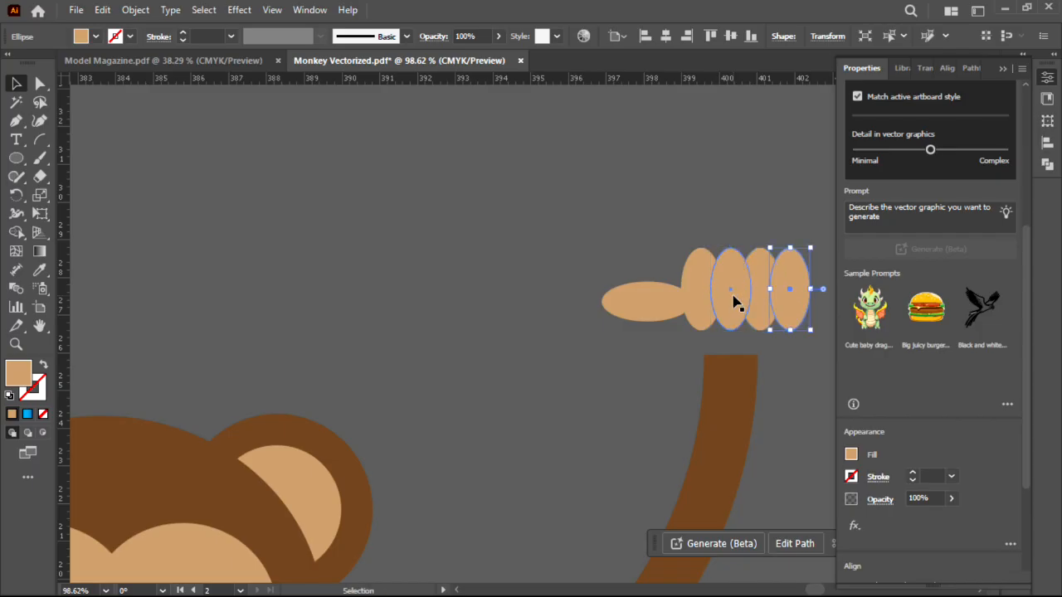
Narrow the four fingers to about 0.87 cm each and draw a palm ellipse across their lower ends at the raised wrist.
drag(807, 222, 705, 304)
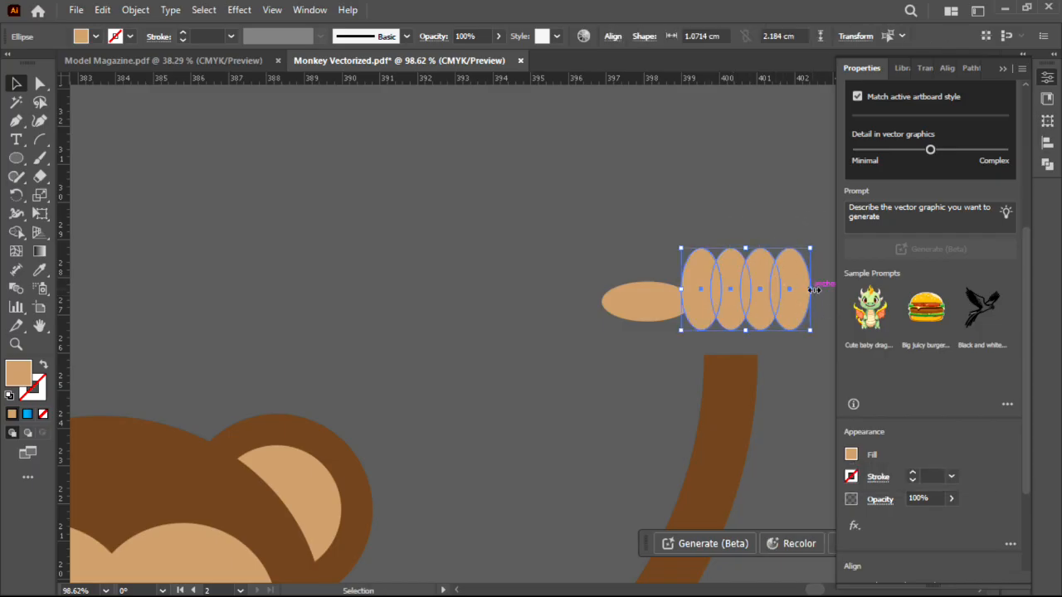
drag(811, 292, 787, 296)
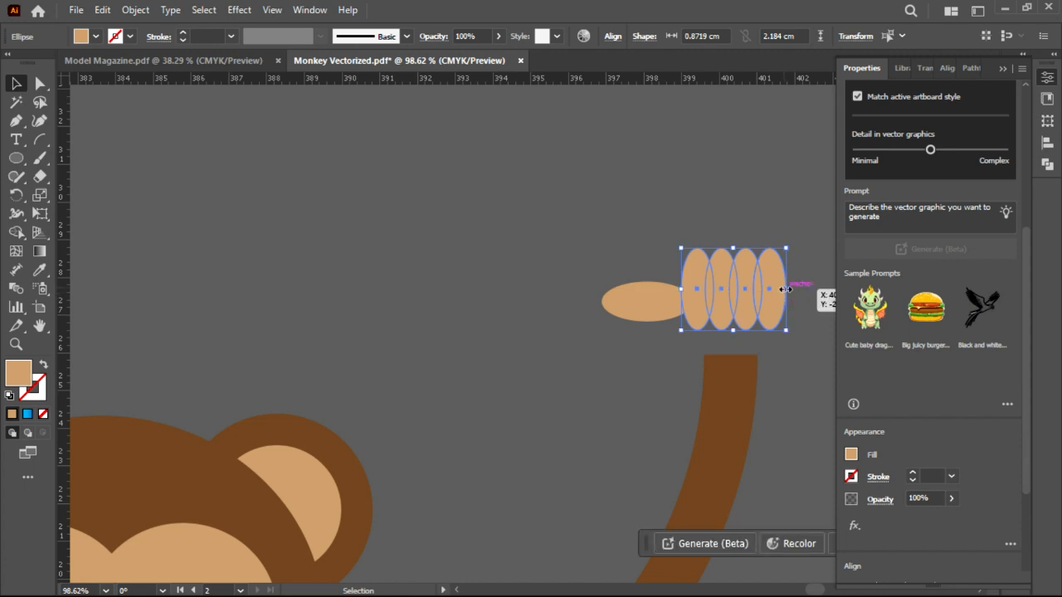
key(l)
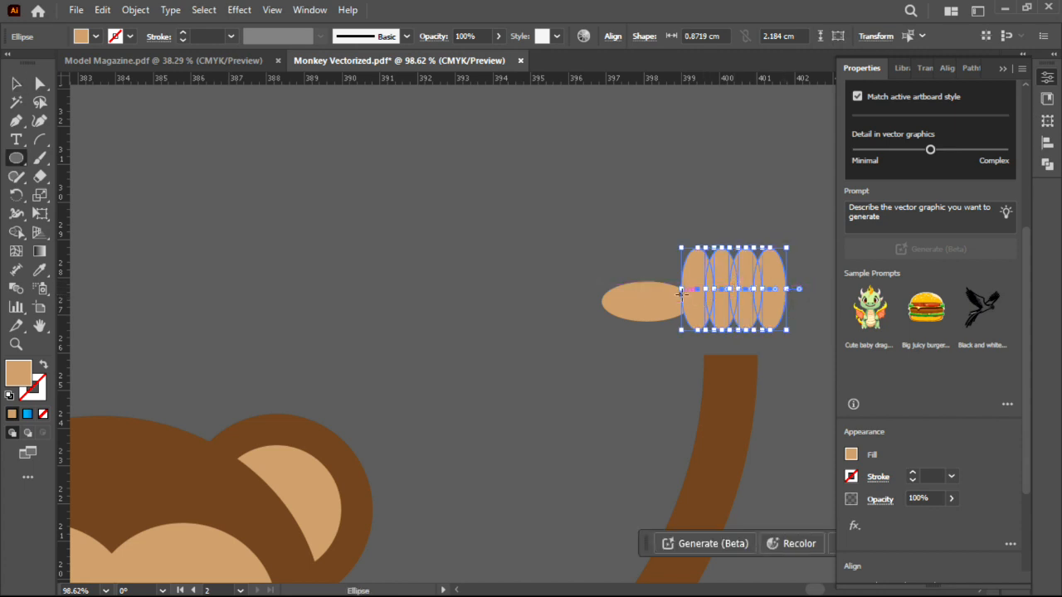
drag(685, 293, 775, 359)
key(v)
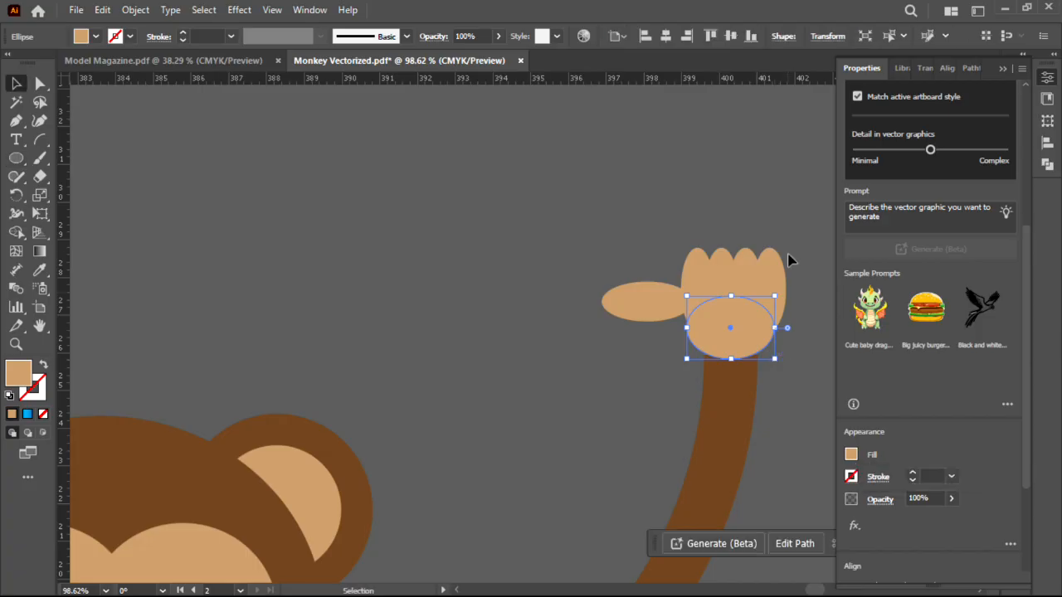
Unite the thumb, four fingers and palm above the raised arm into one fist shape.
shift+click(673, 319)
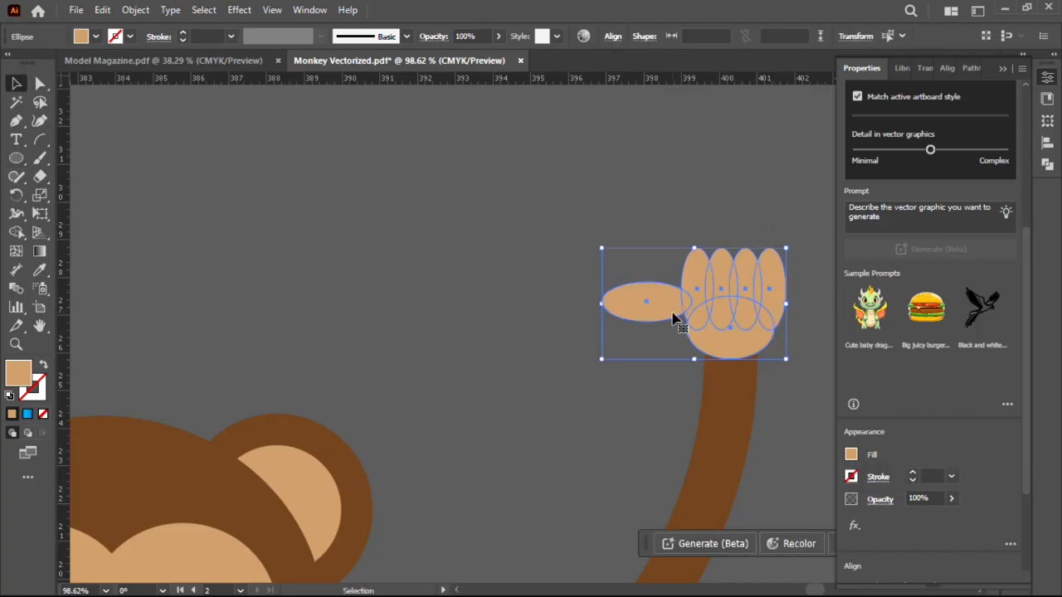
scroll(907, 397, down, 3)
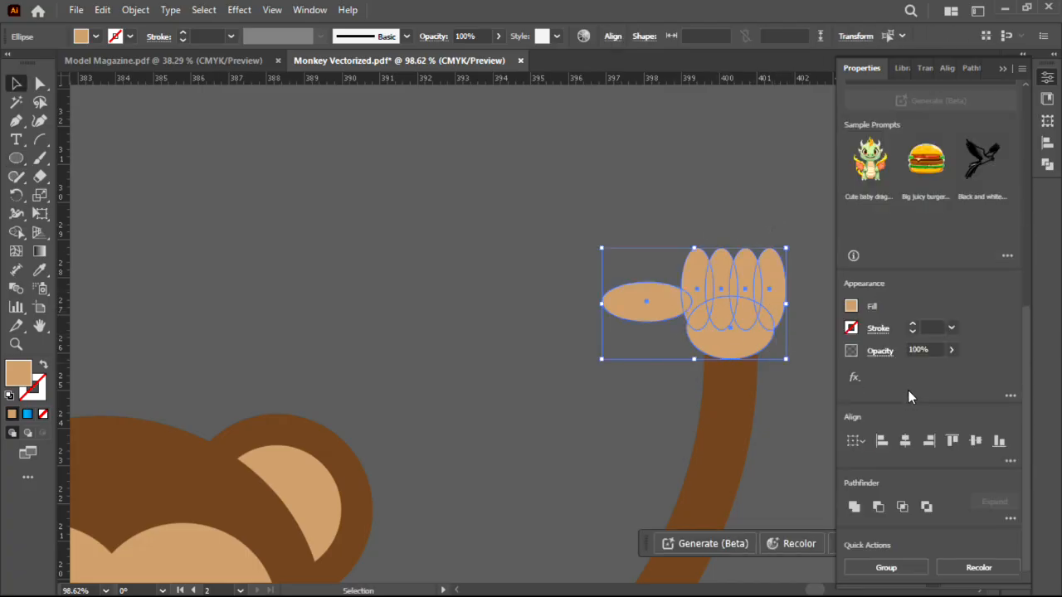
click(854, 506)
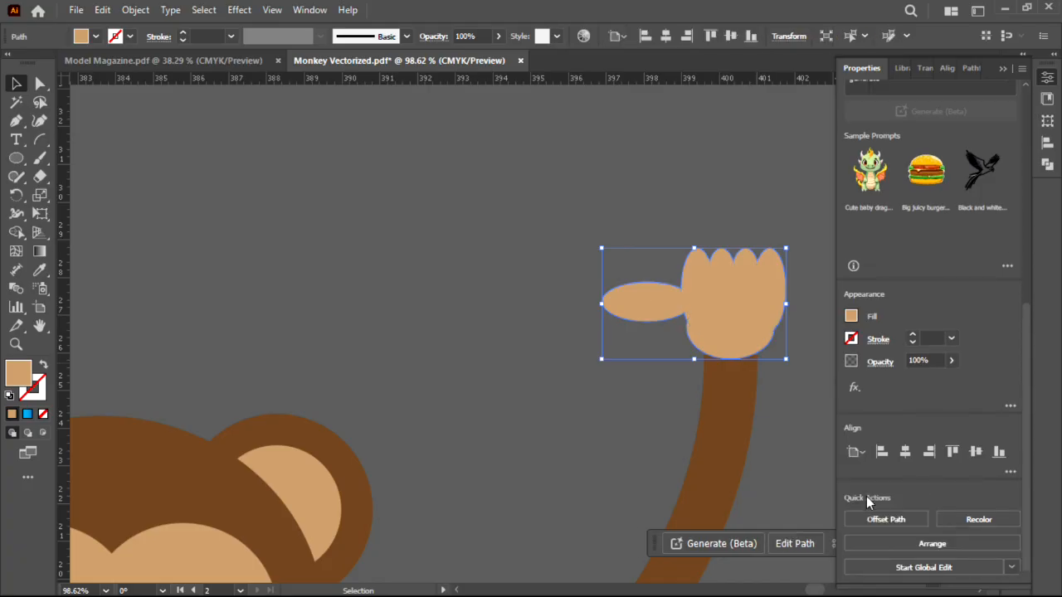
Expand the 40 pt strokes of both arms into filled shapes, with only the Stroke option enabled.
drag(760, 301, 526, 406)
drag(670, 465, 628, 318)
drag(717, 251, 824, 229)
click(655, 326)
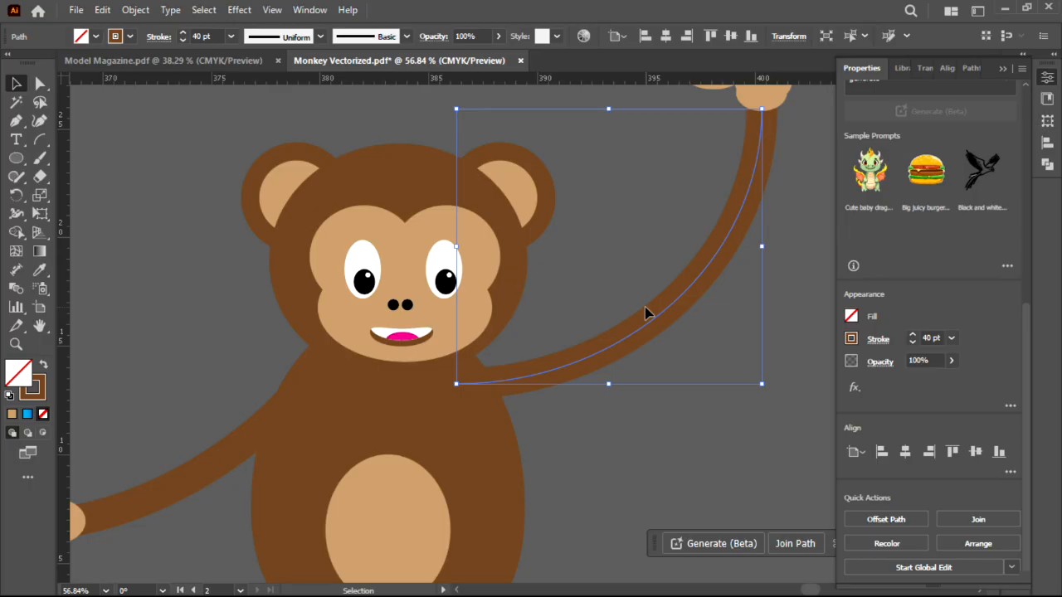
shift+click(191, 483)
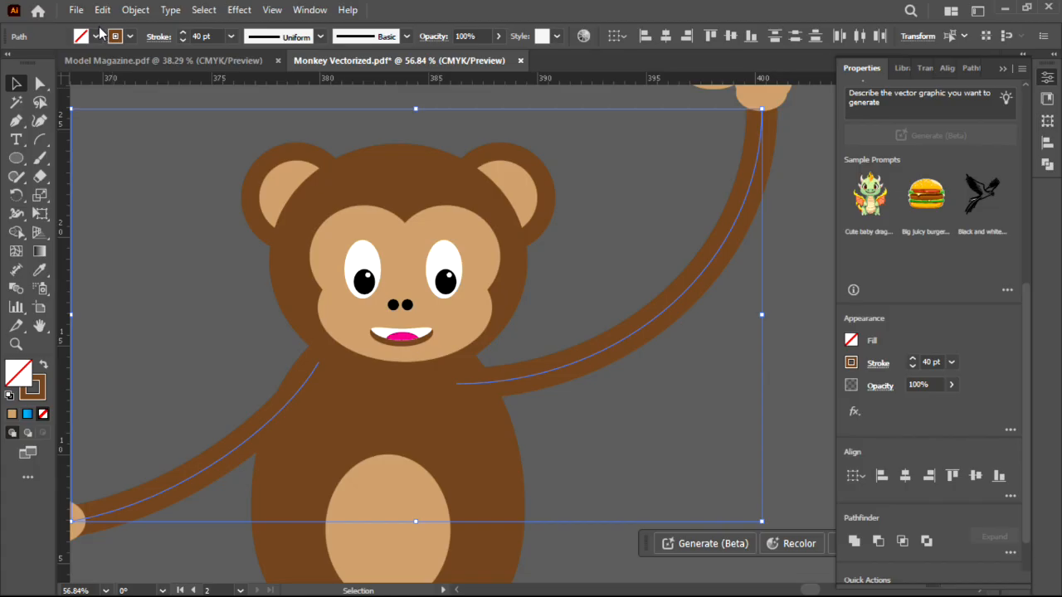
click(135, 9)
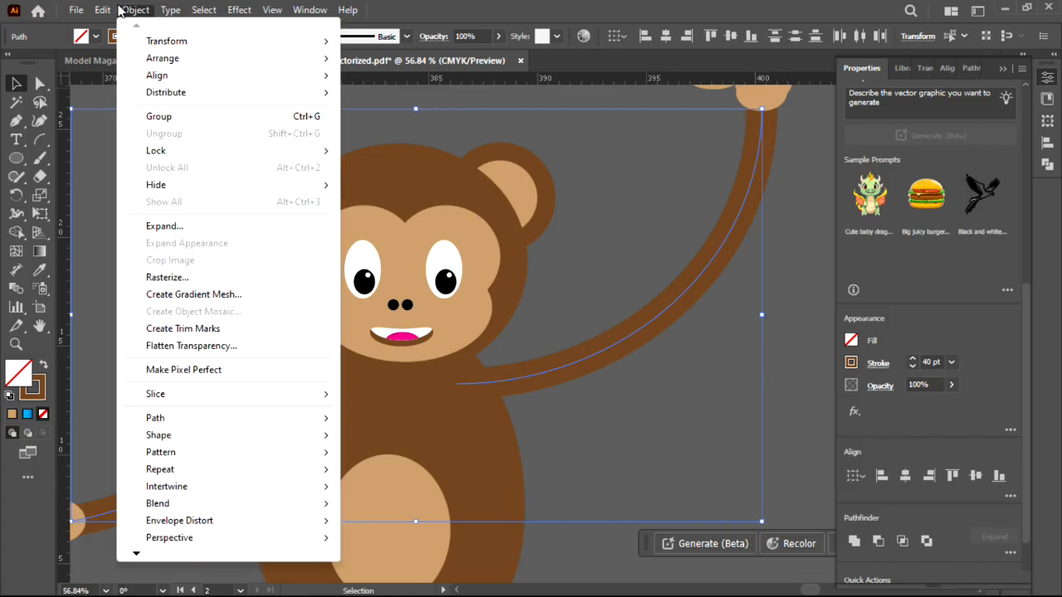
mouse_move(102, 10)
mouse_move(151, 12)
click(166, 227)
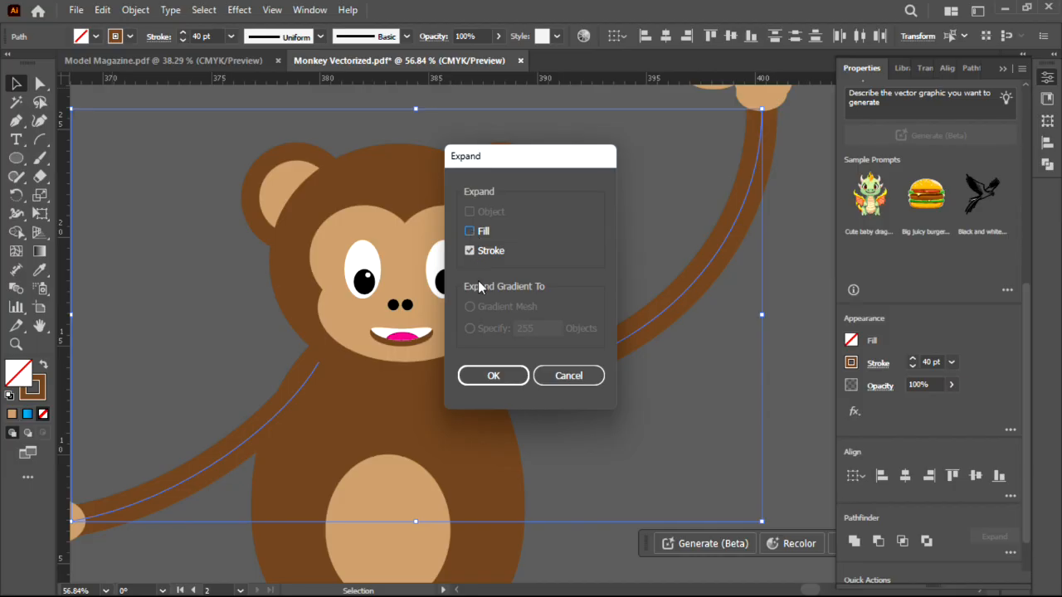
click(485, 375)
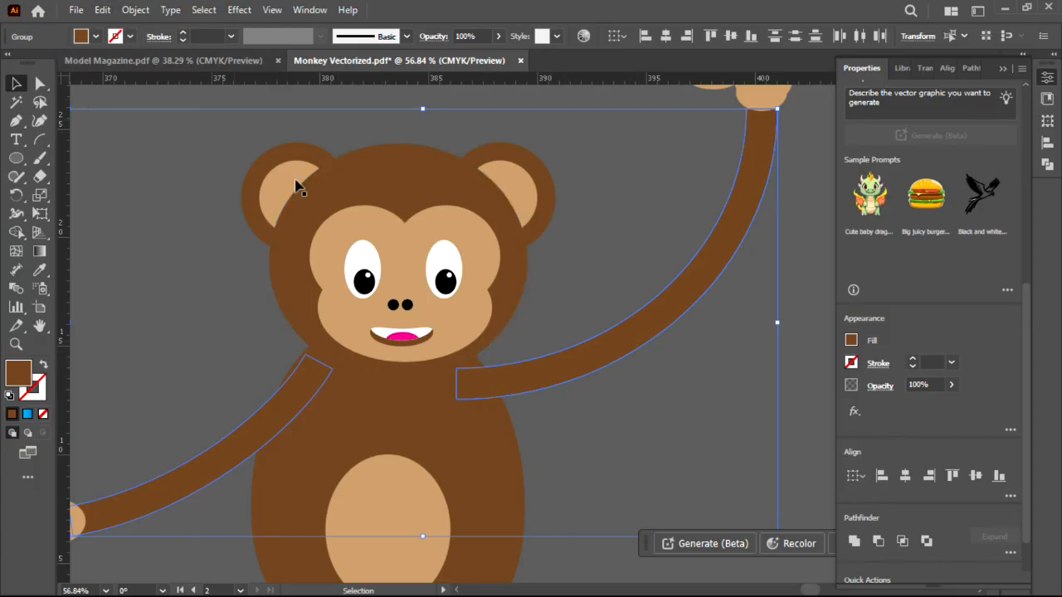
Select the head, body and both arms together and activate the Shape Builder on them.
scroll(328, 265, down, 5)
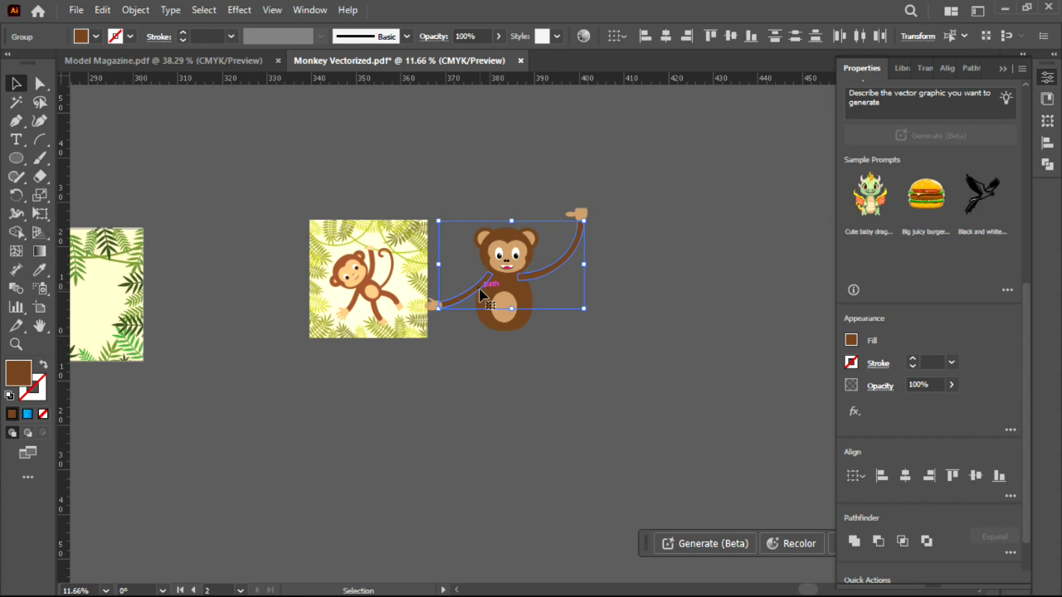
click(670, 285)
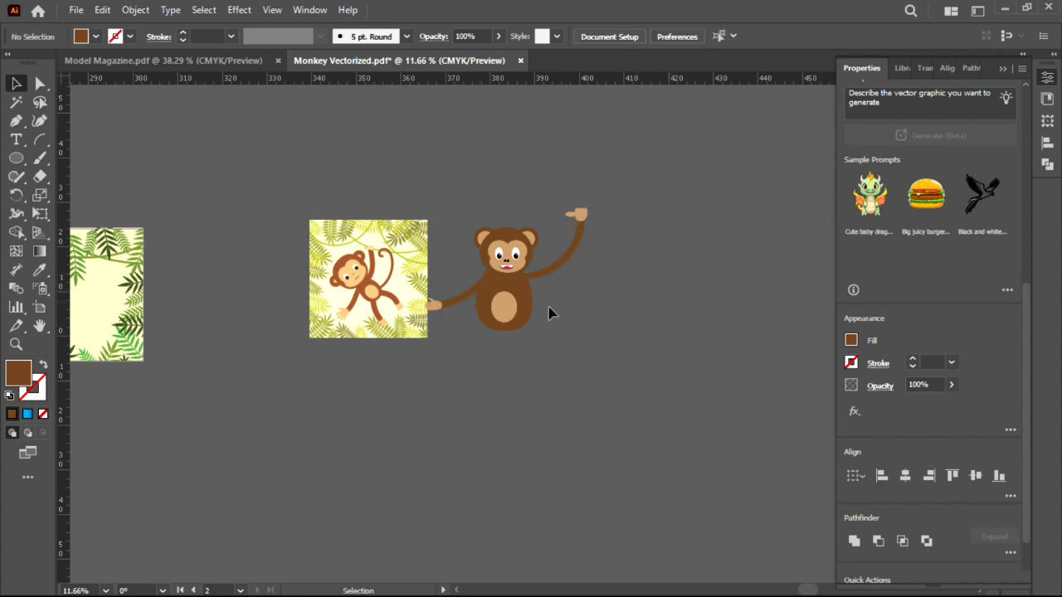
scroll(439, 244, up, 4)
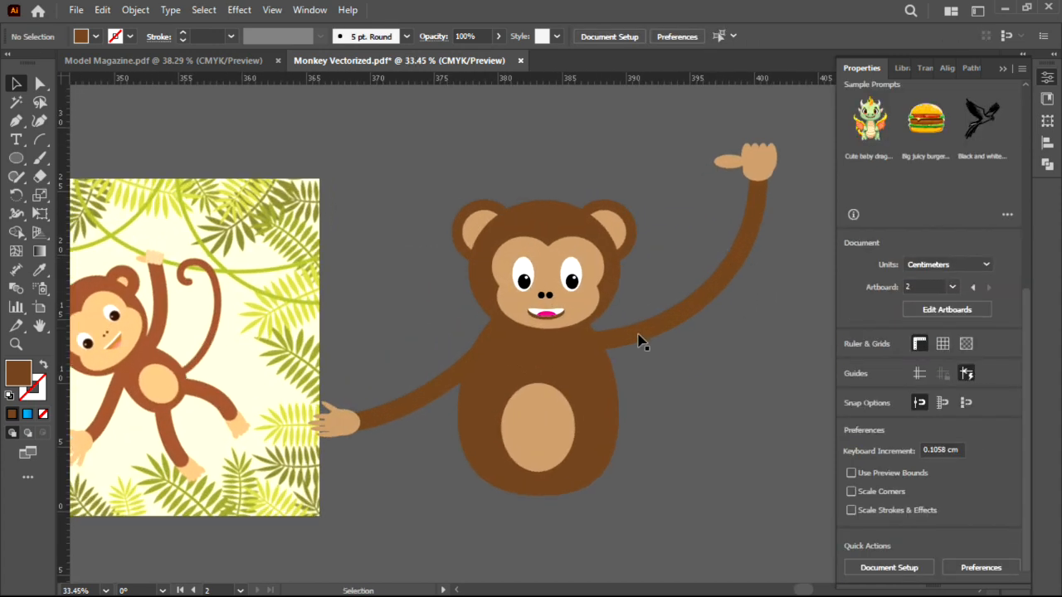
click(394, 340)
click(689, 395)
click(461, 344)
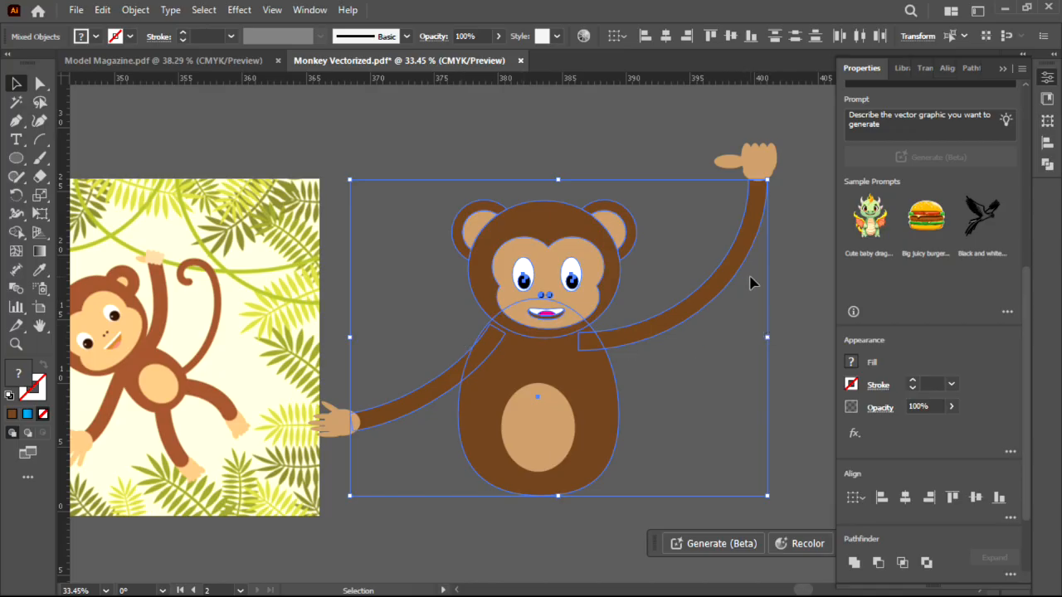
key(shift+m)
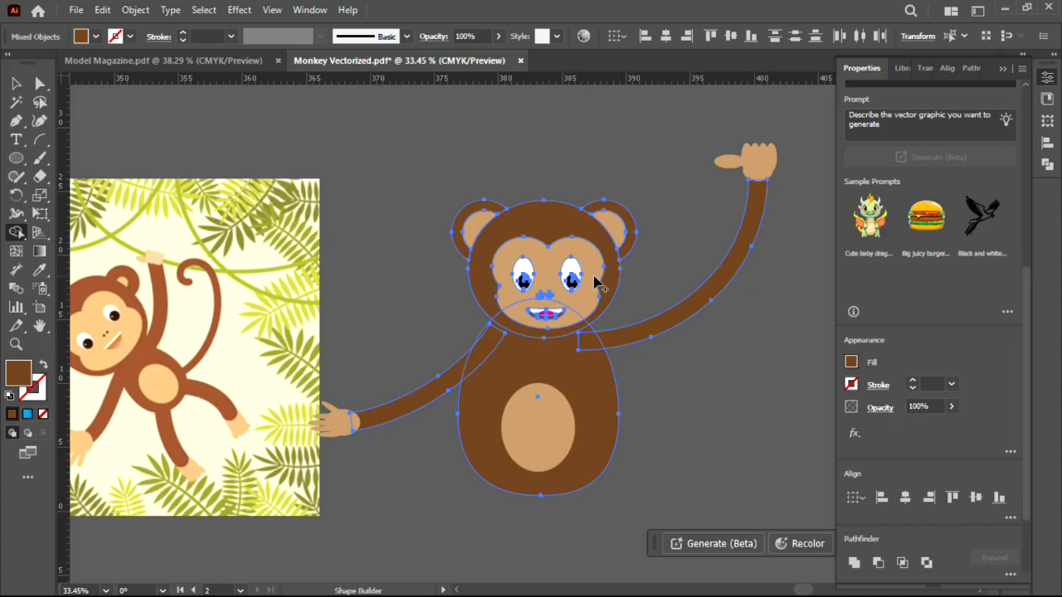
Merge the monkey's overlapping brown head, arm and torso shapes with the Shape Builder tool and deselect the artwork.
mouse_move(624, 345)
mouse_down()
mouse_move(495, 349)
mouse_move(461, 367)
mouse_move(508, 327)
mouse_move(466, 252)
mouse_move(477, 258)
mouse_move(510, 229)
mouse_move(580, 217)
mouse_up()
click(15, 83)
click(660, 445)
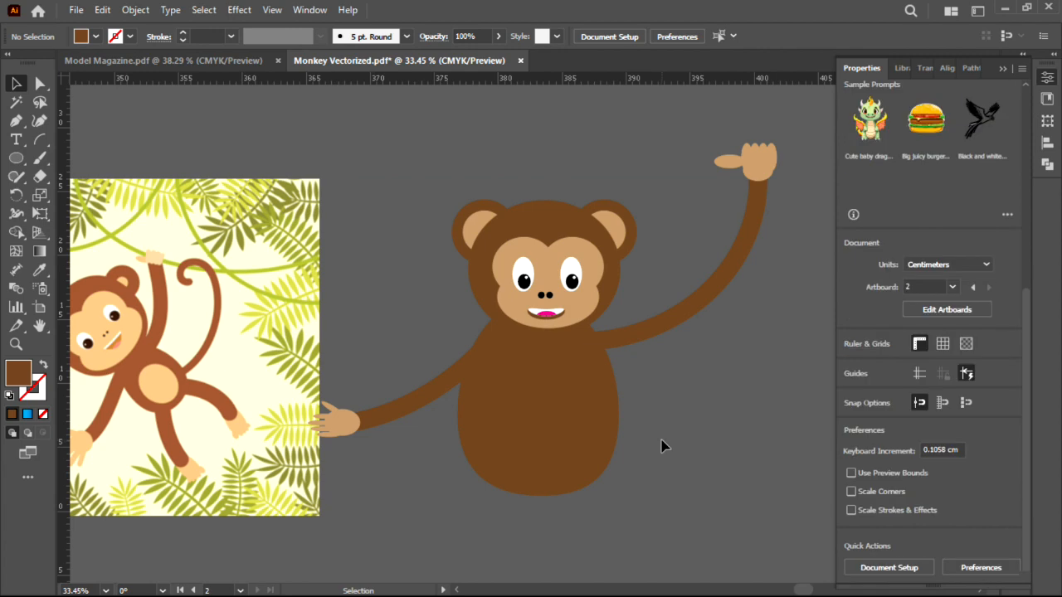
Move the whole vector monkey up and away from the reference picture, clear of its edge.
scroll(676, 365, down, 3)
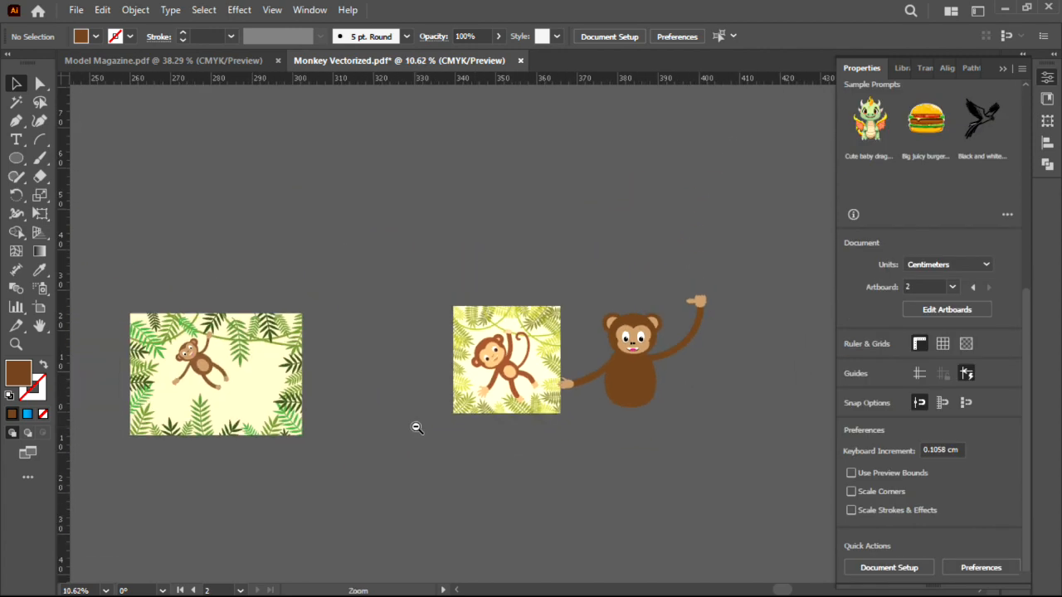
click(636, 360)
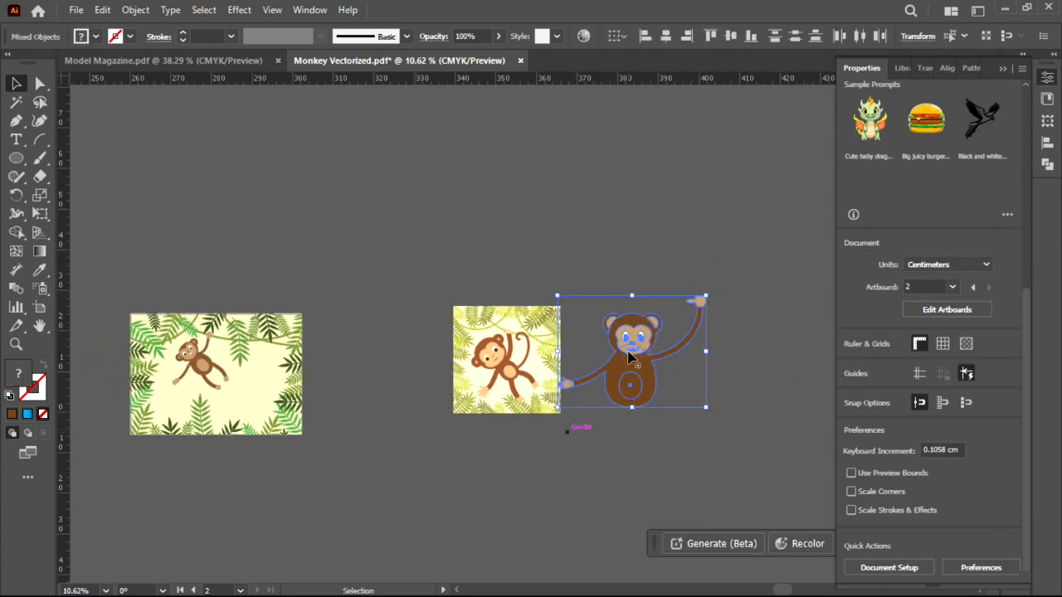
drag(636, 360, 682, 317)
click(697, 411)
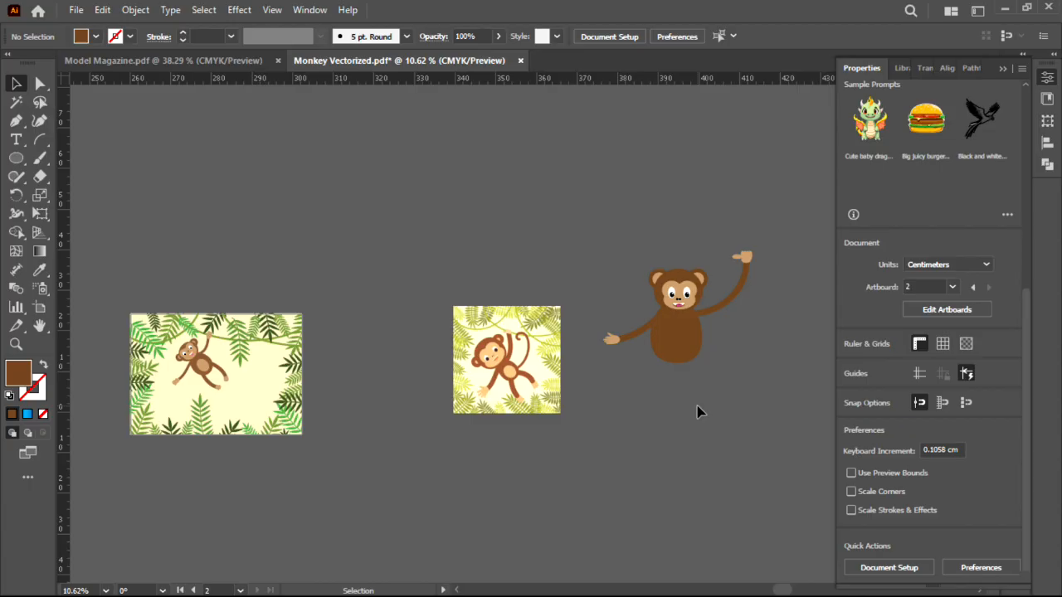
Draw an arc downward from the torso's lower edge for one leg and rotate it to slant outward.
drag(676, 378, 884, 319)
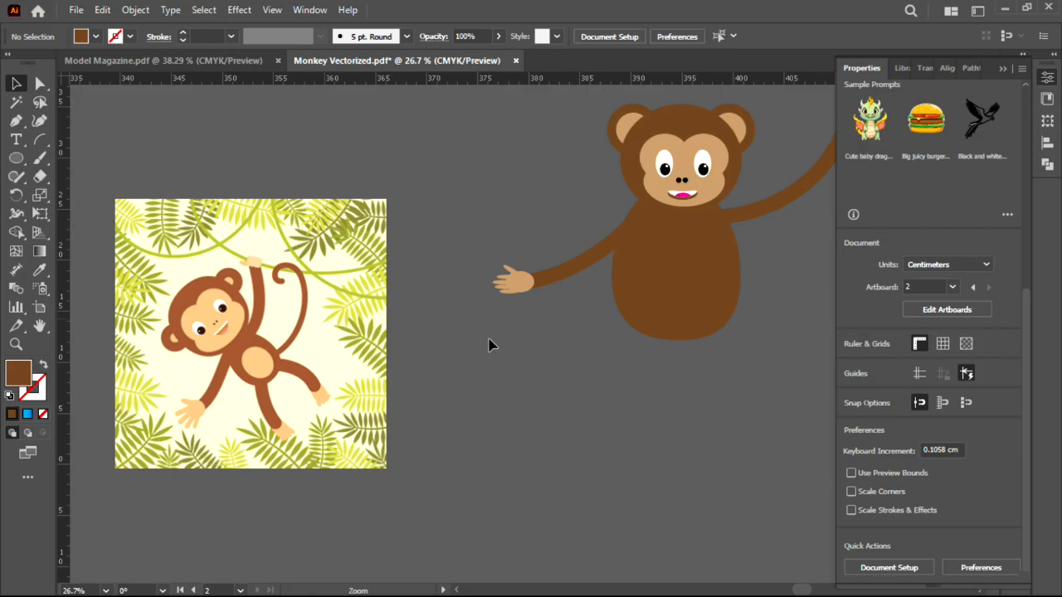
click(40, 142)
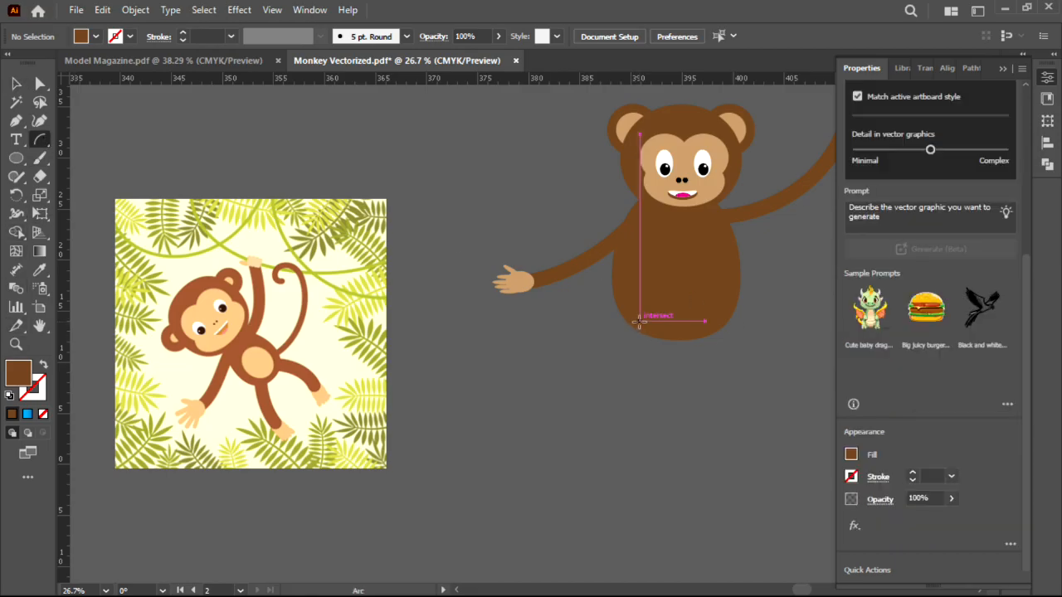
drag(638, 321, 664, 412)
click(18, 84)
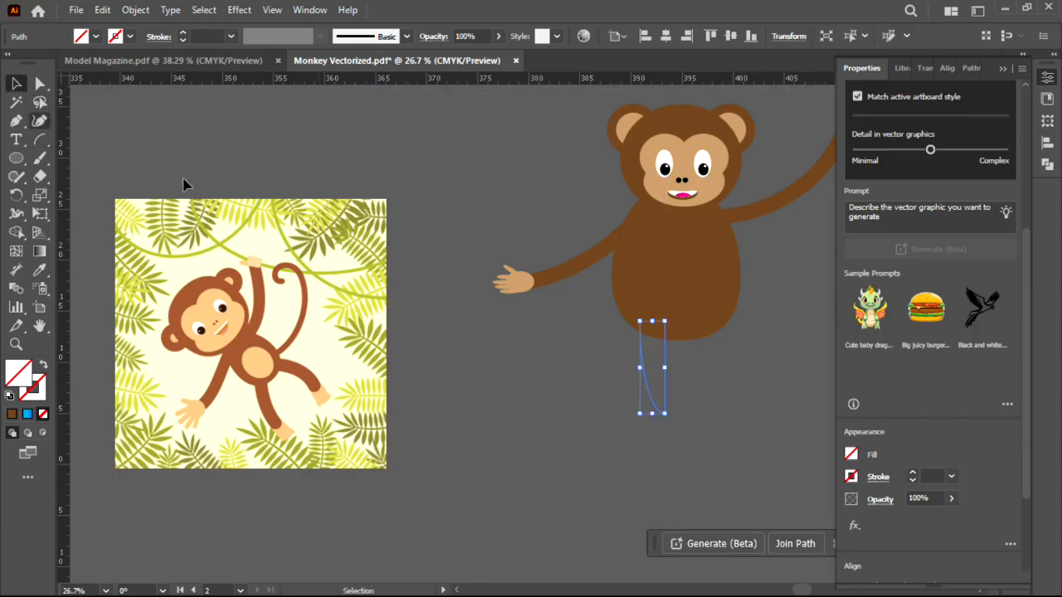
drag(673, 319, 630, 360)
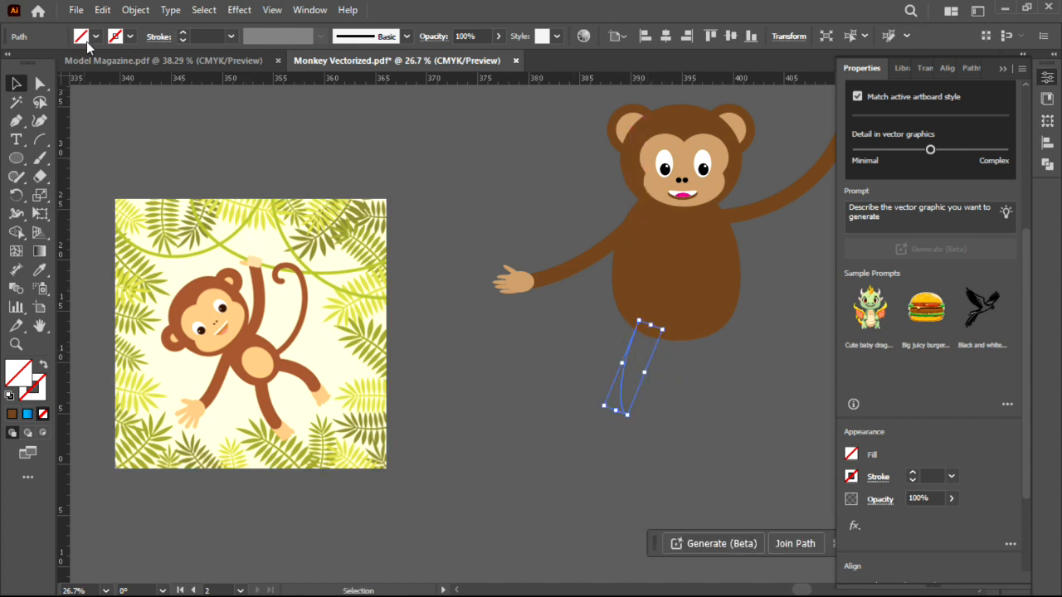
Give the leg arc a dark brown stroke (C=50 M=70 Y=80 K=70) with a weight of 40 pt.
click(122, 41)
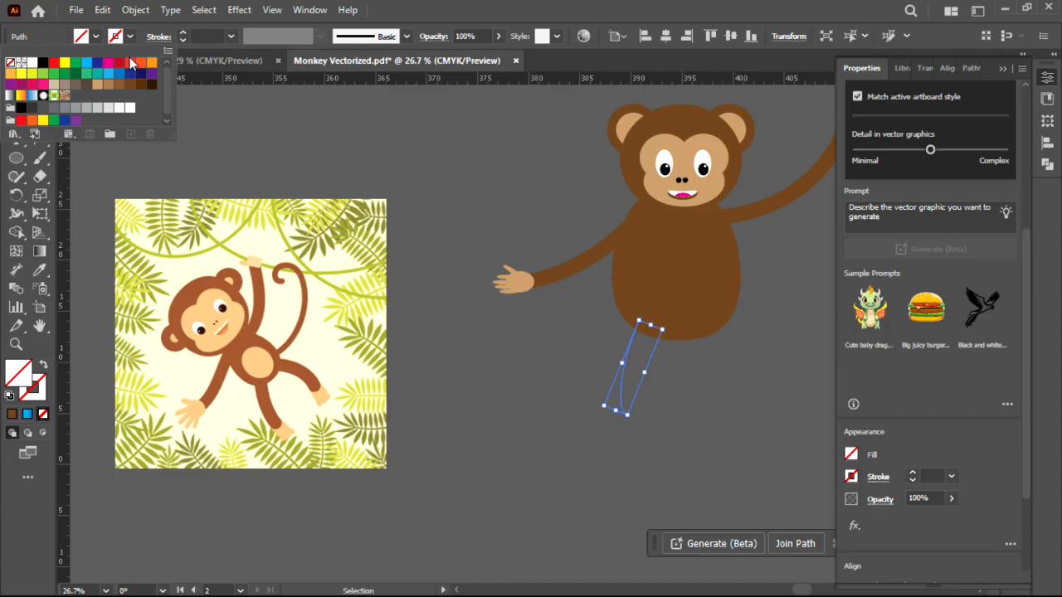
click(152, 86)
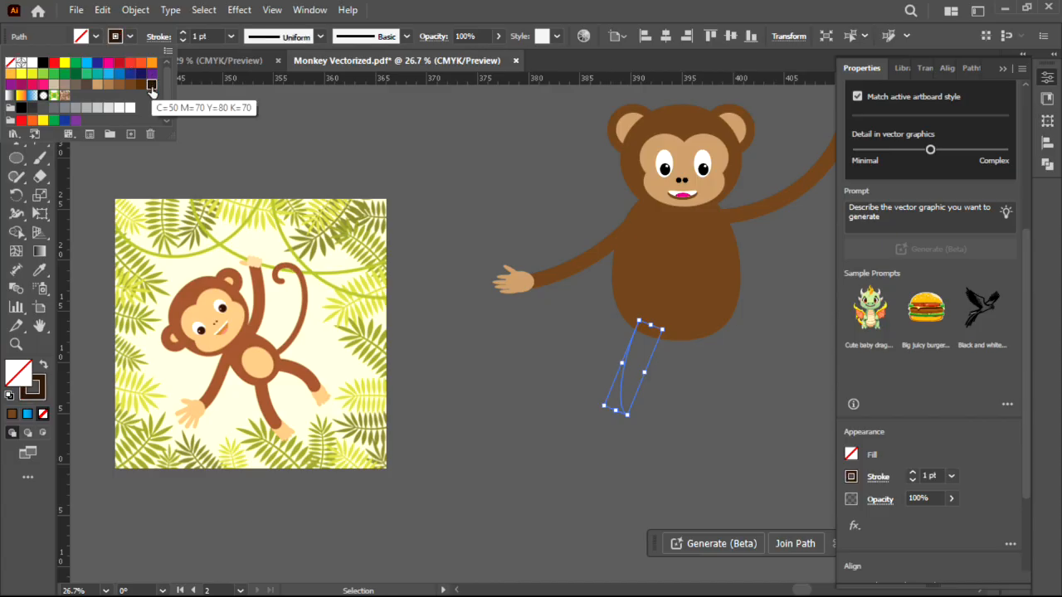
click(445, 15)
click(230, 36)
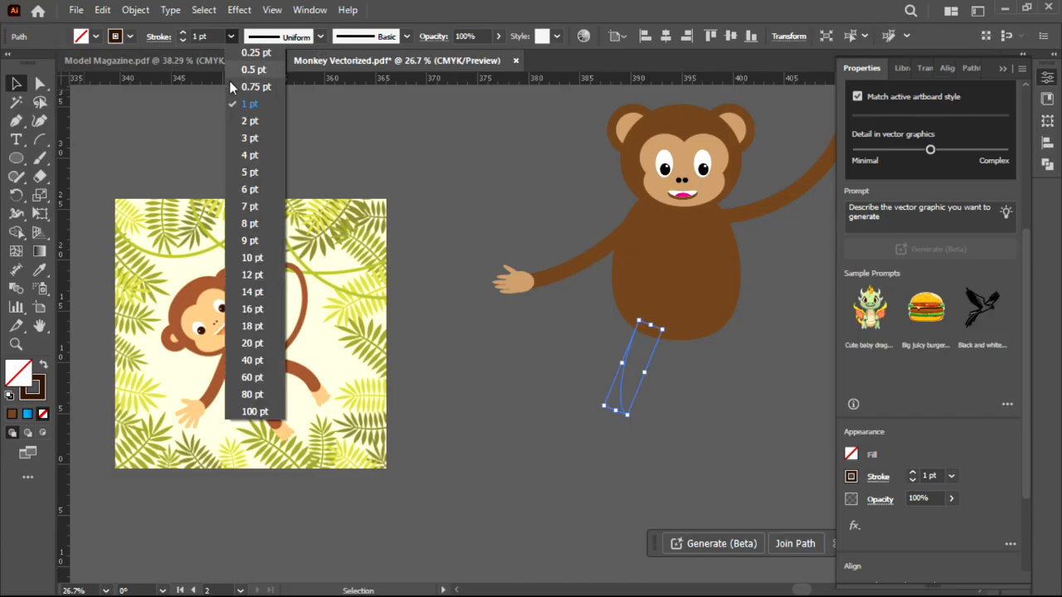
click(252, 360)
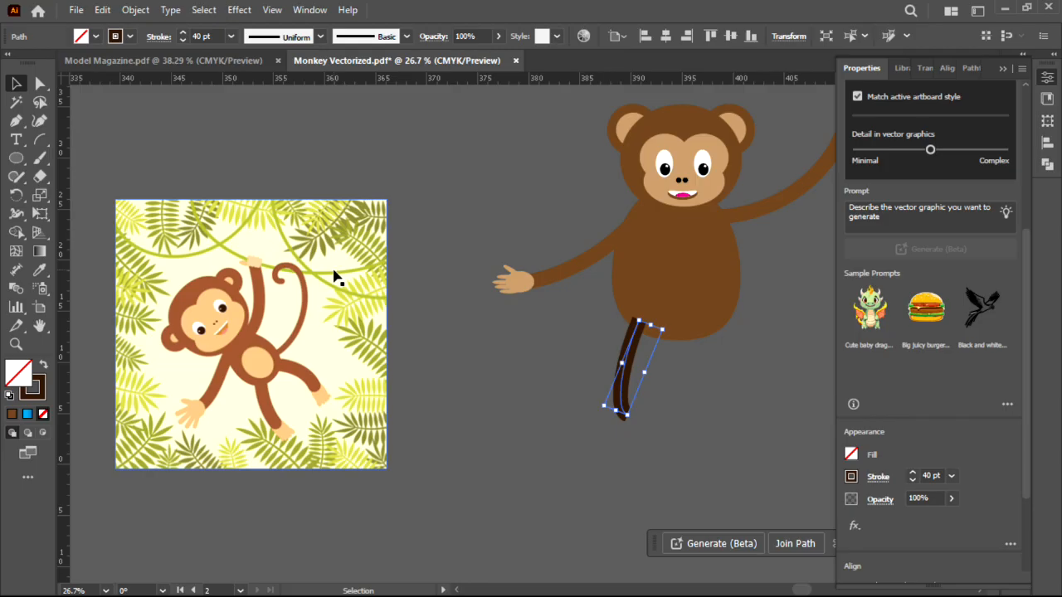
Sample the torso's brown for the leg arc, swap fill and stroke, and set the stroke weight to 40 pt.
key(i)
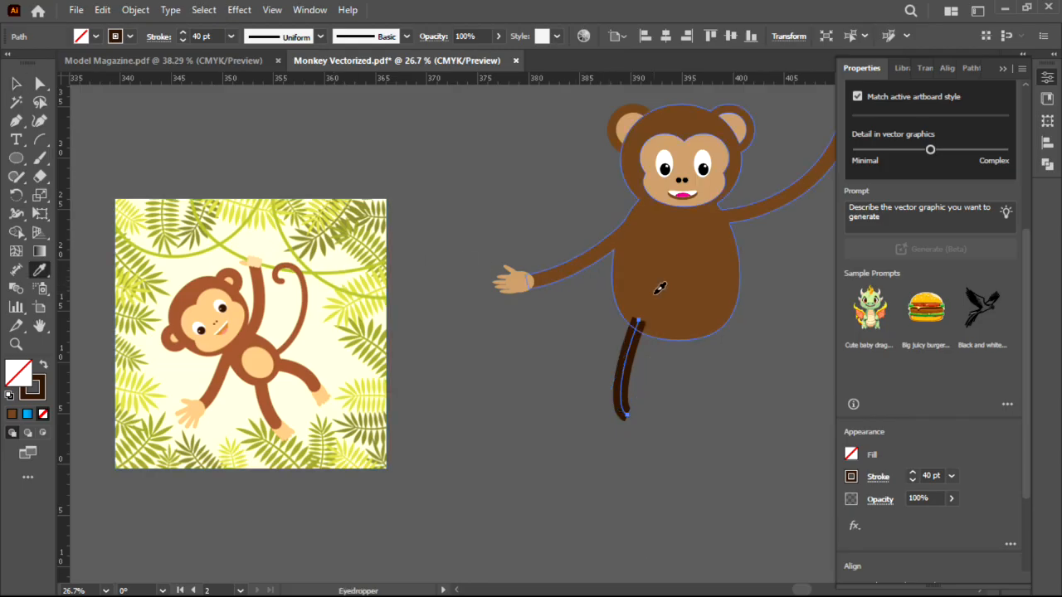
click(654, 284)
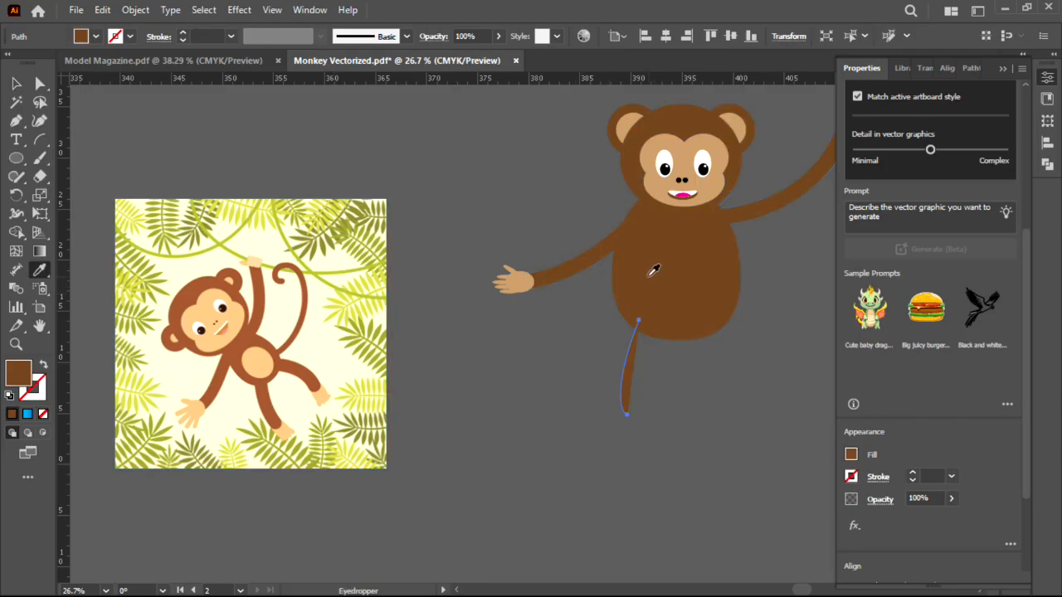
key(shift+x)
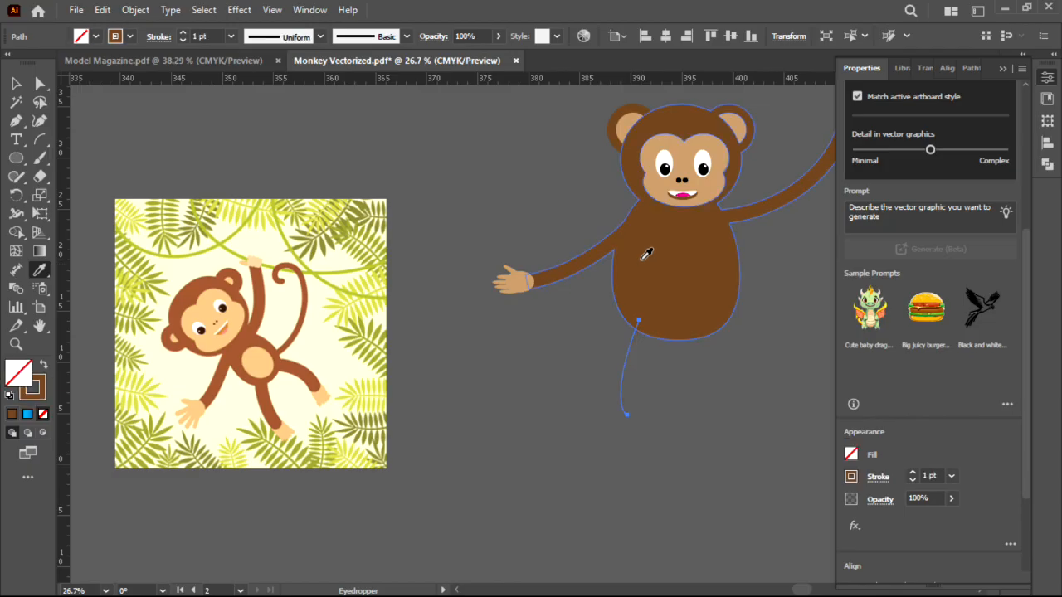
key(v)
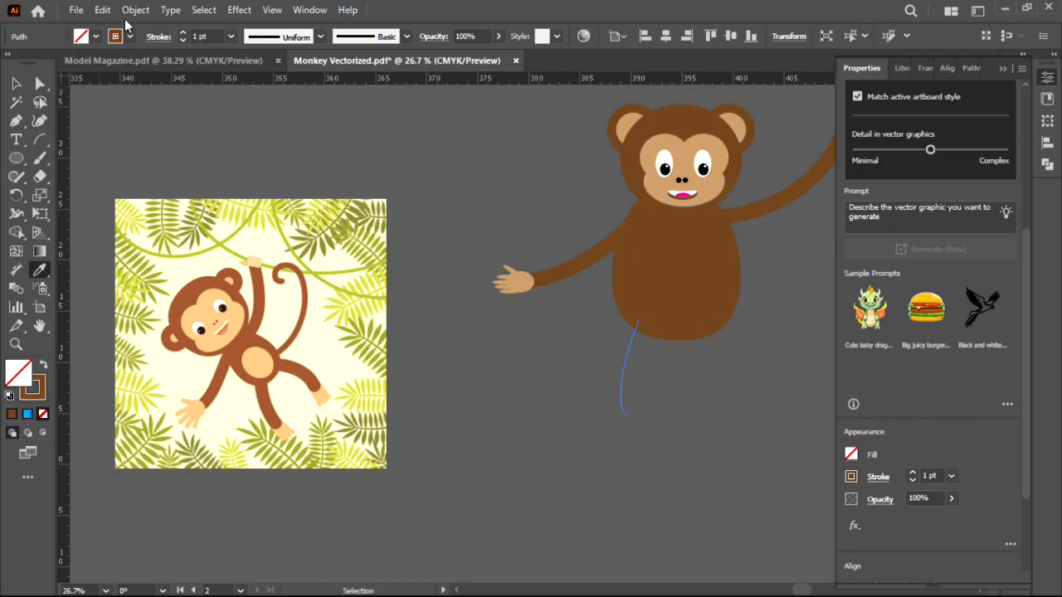
click(231, 36)
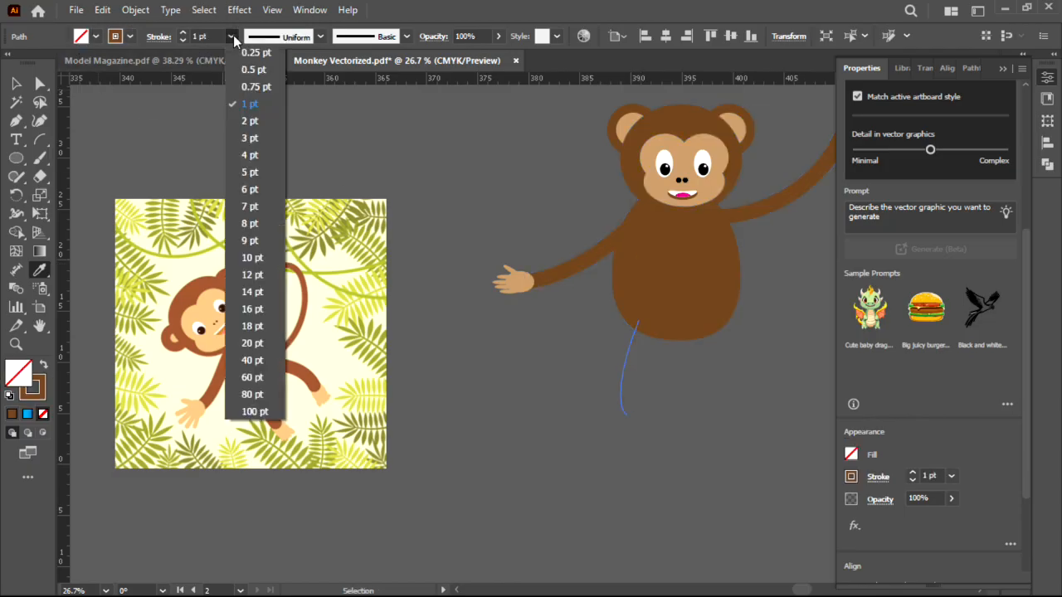
click(257, 362)
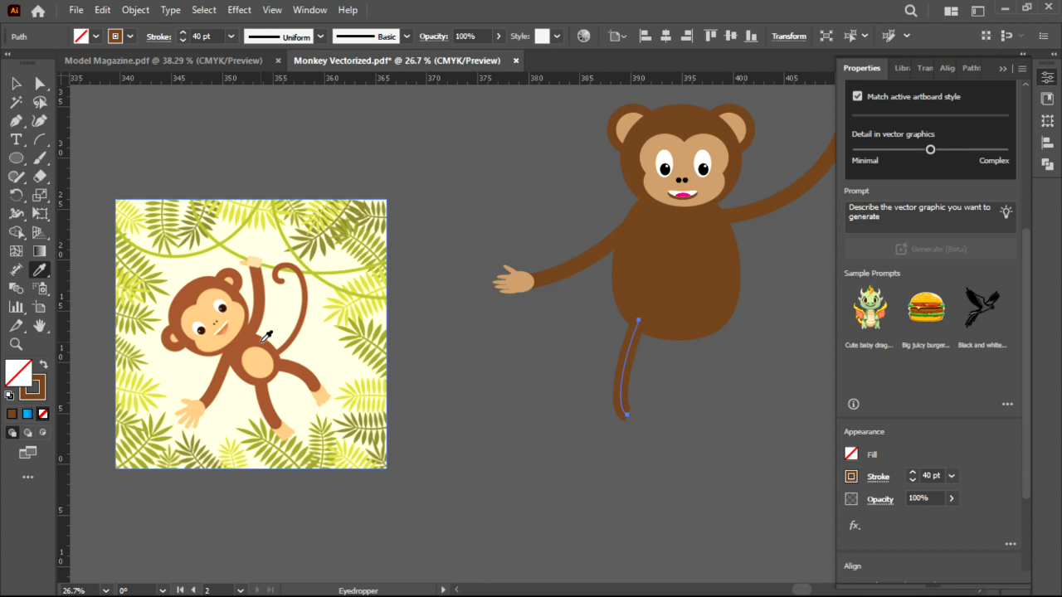
Reshape the leg's curve by adjusting the anchor point and handle at its lower end.
key(a)
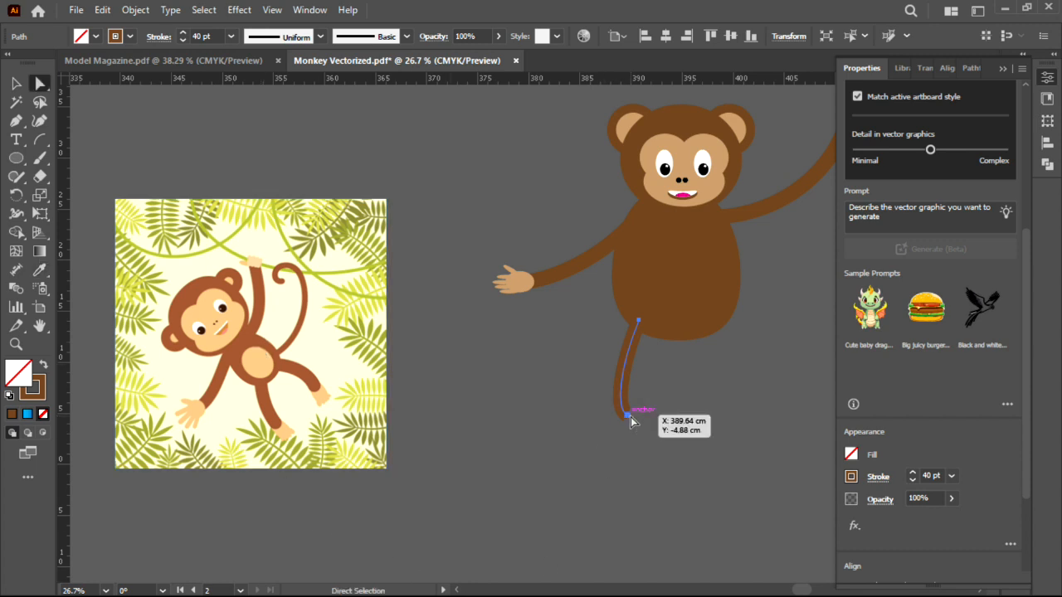
mouse_move(628, 419)
mouse_down()
mouse_move(634, 431)
mouse_move(624, 400)
mouse_up()
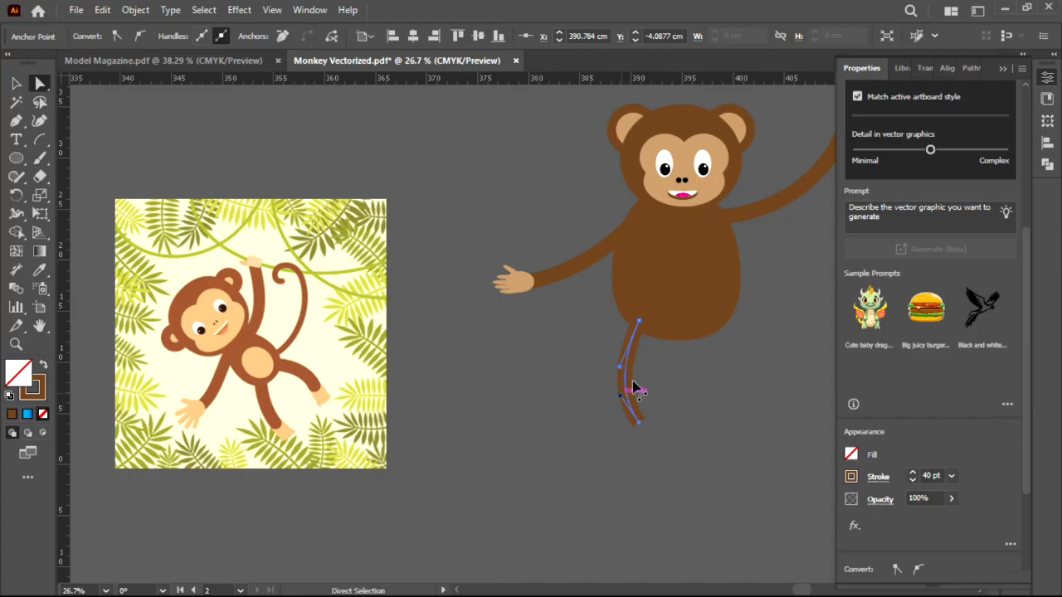
Draw an upright ellipse at the leg's lower end for the foot and swap its brown stroke to the fill.
scroll(646, 335, down, 3)
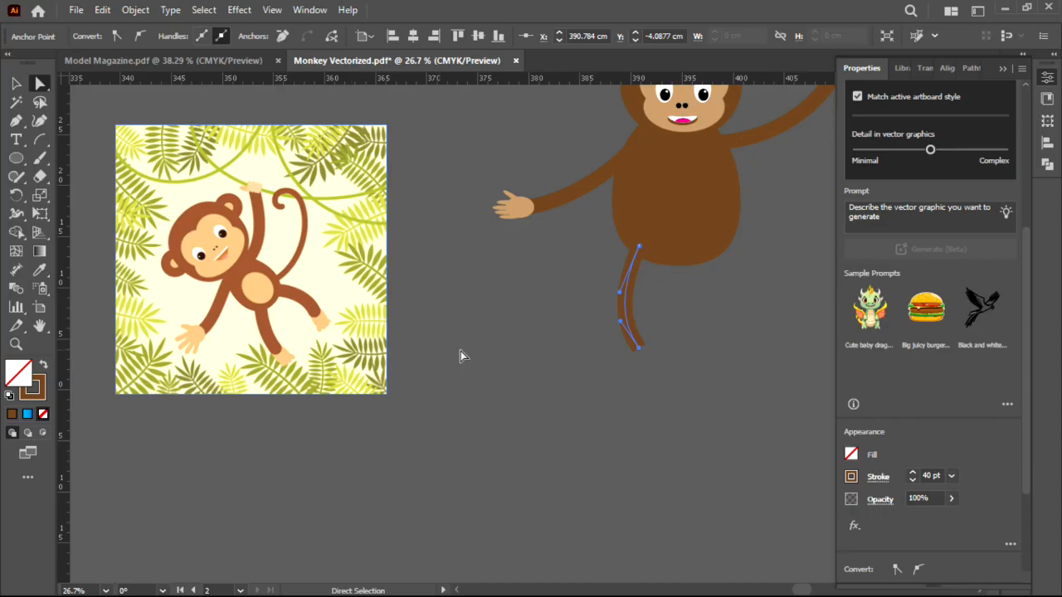
key(ctrl+space)
drag(651, 313, 772, 301)
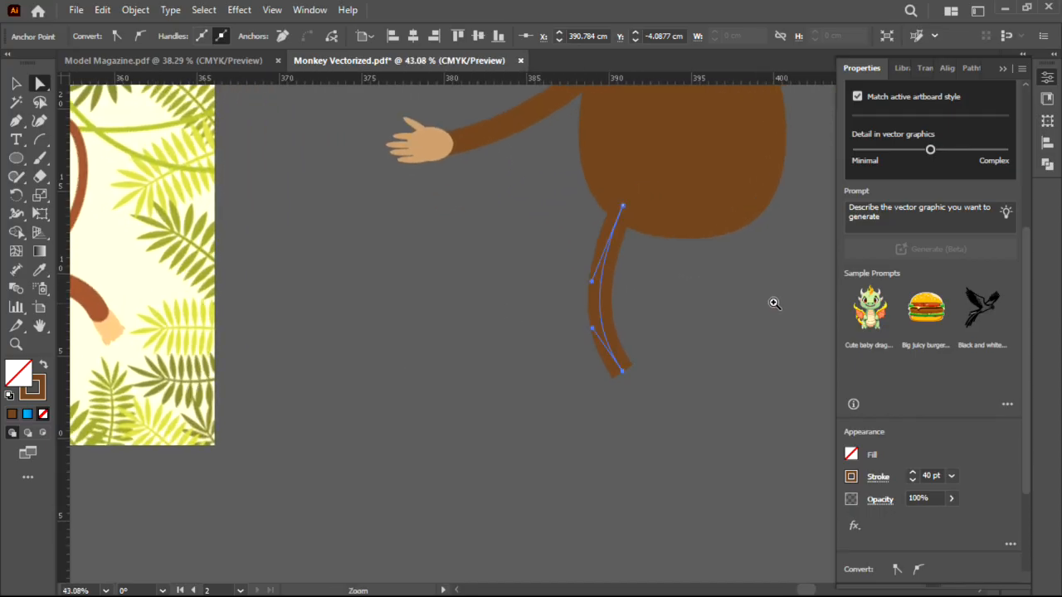
drag(194, 337, 281, 299)
drag(688, 304, 814, 314)
drag(727, 360, 551, 320)
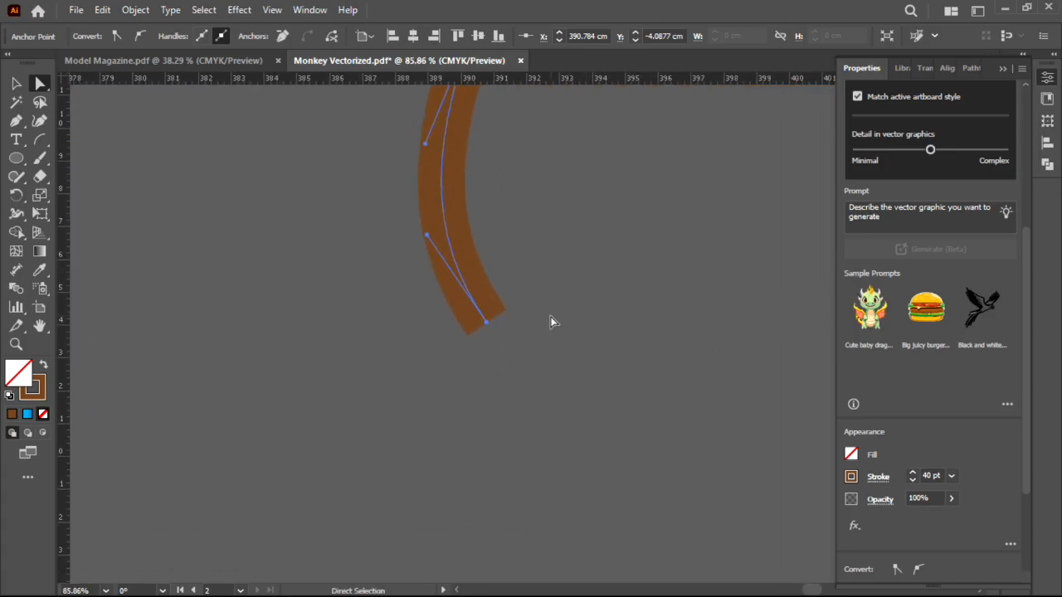
key(l)
mouse_move(430, 303)
mouse_down()
mouse_move(503, 368)
mouse_move(516, 406)
mouse_up()
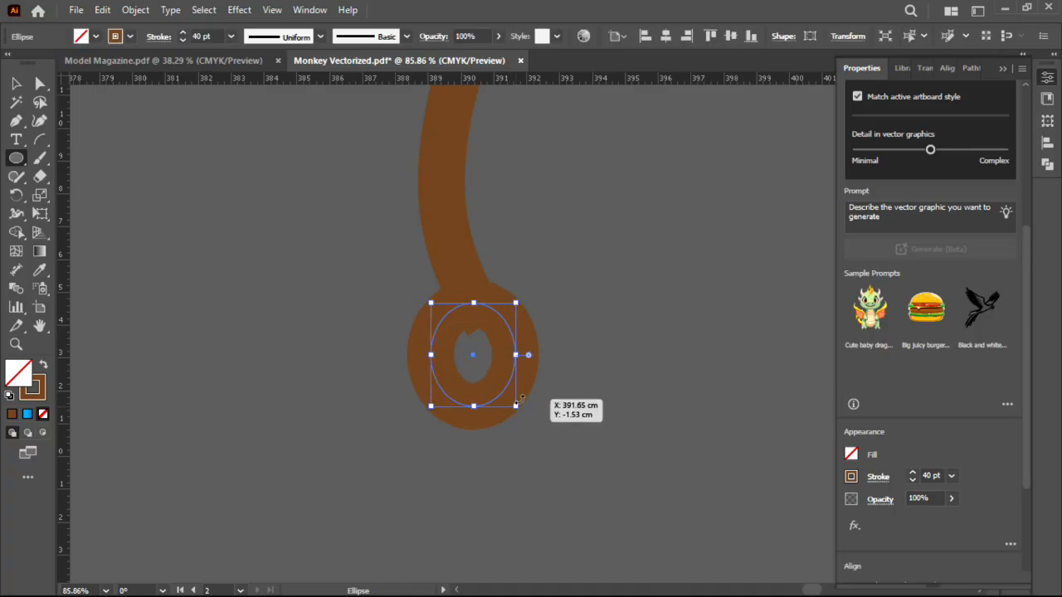
key(shift+x)
click(15, 84)
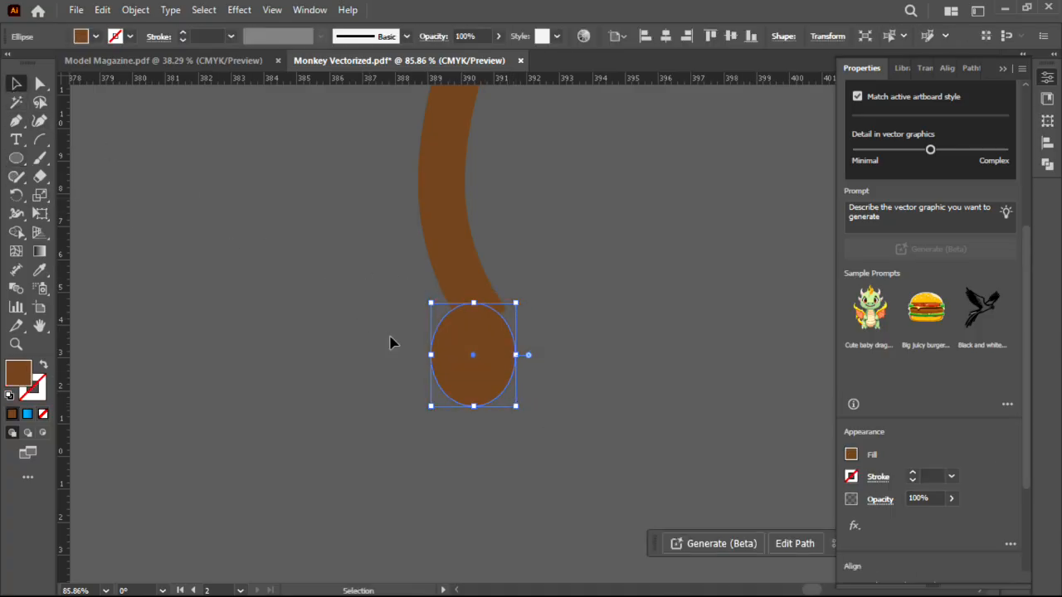
Align the foot ellipse with the end of the leg and rotate it about 21.5°.
drag(467, 379, 486, 373)
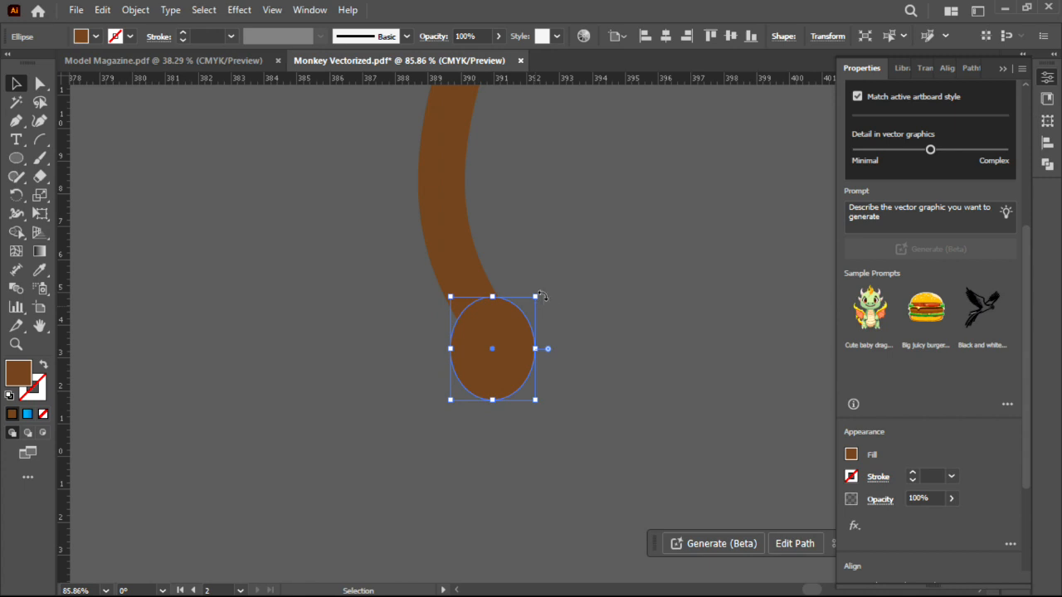
drag(543, 293, 518, 278)
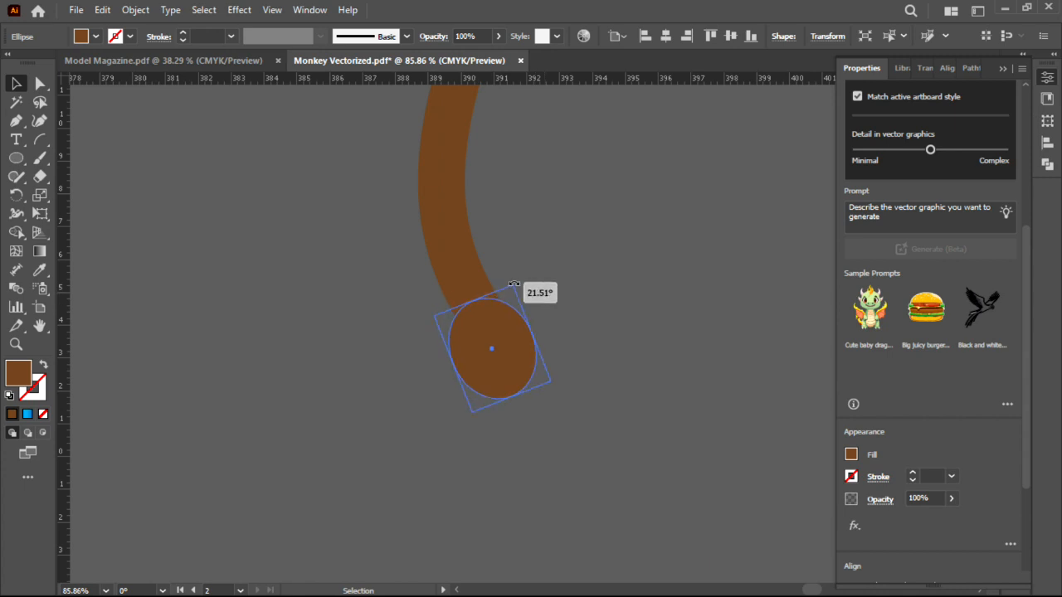
drag(495, 368, 503, 369)
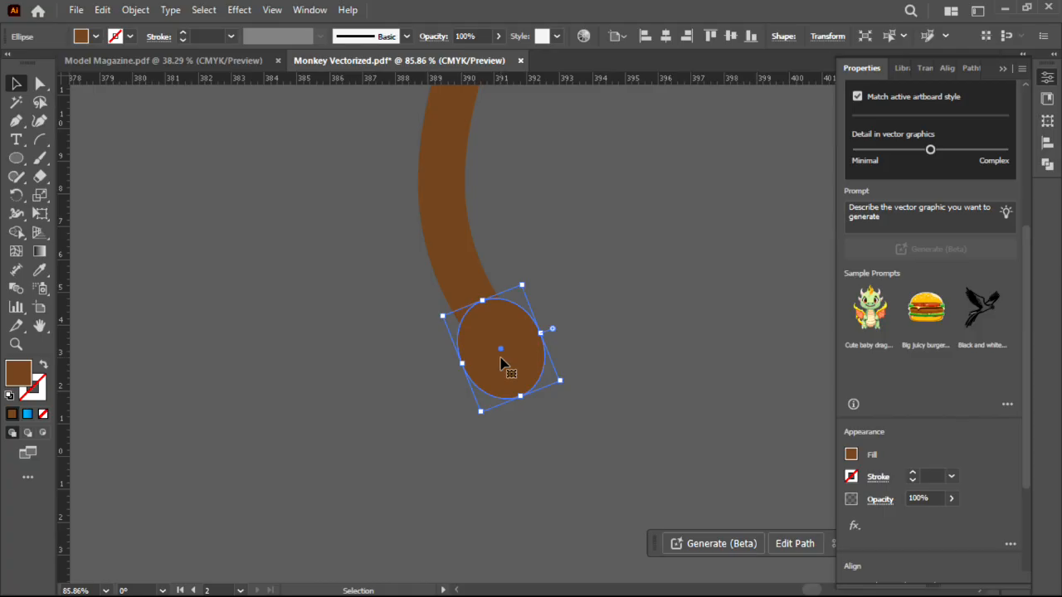
Draw a small toe ellipse at the foot's lower edge, duplicate it, and rotate and place both toes along the edge.
key(l)
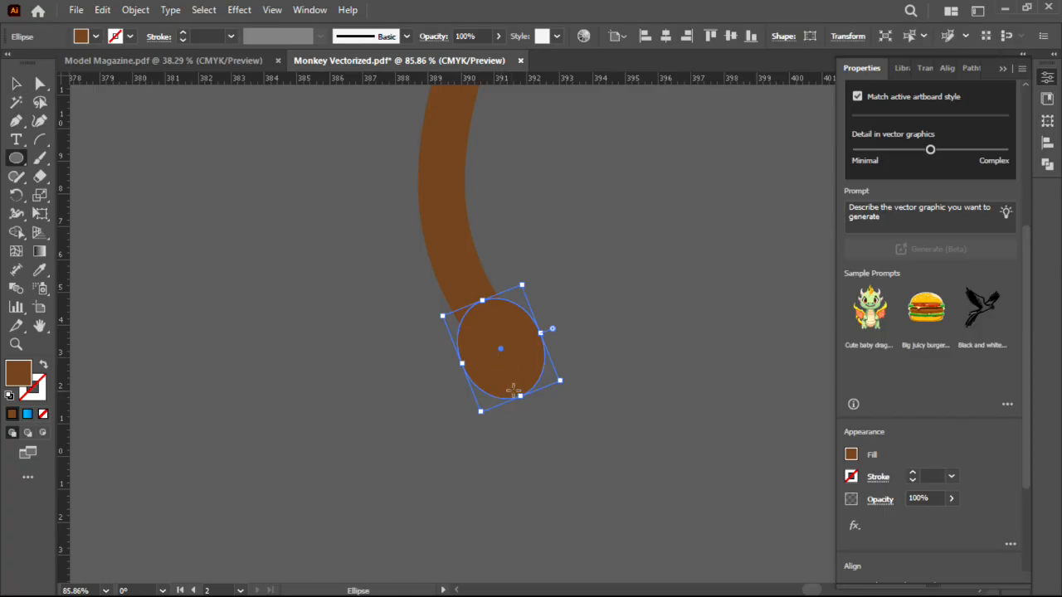
drag(560, 436, 508, 421)
key(v)
scroll(497, 414, up, 10)
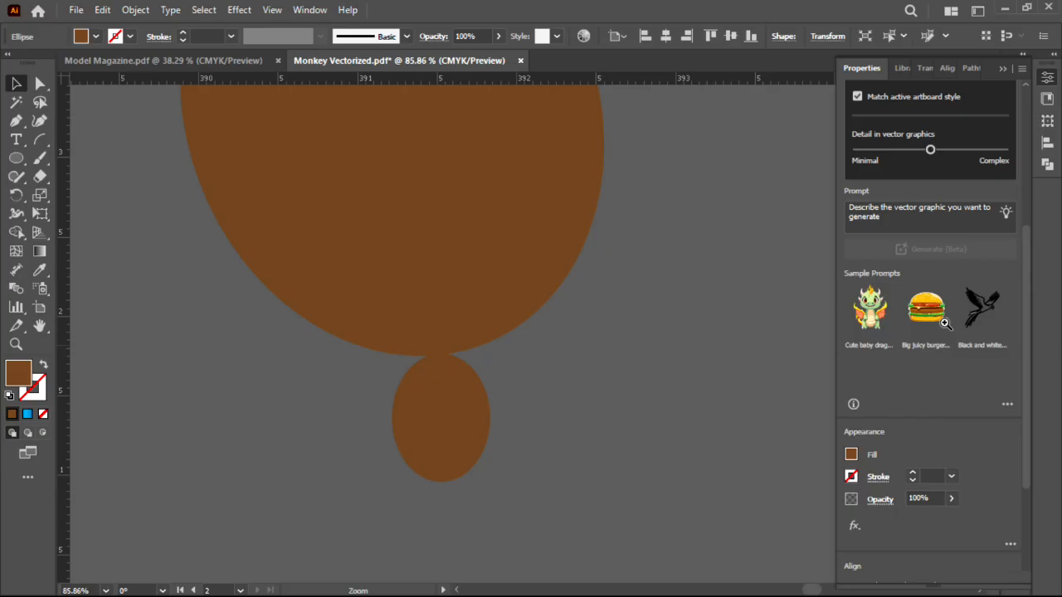
drag(484, 330, 387, 327)
drag(398, 453, 559, 321)
drag(656, 242, 401, 307)
drag(493, 287, 661, 251)
drag(346, 410, 338, 415)
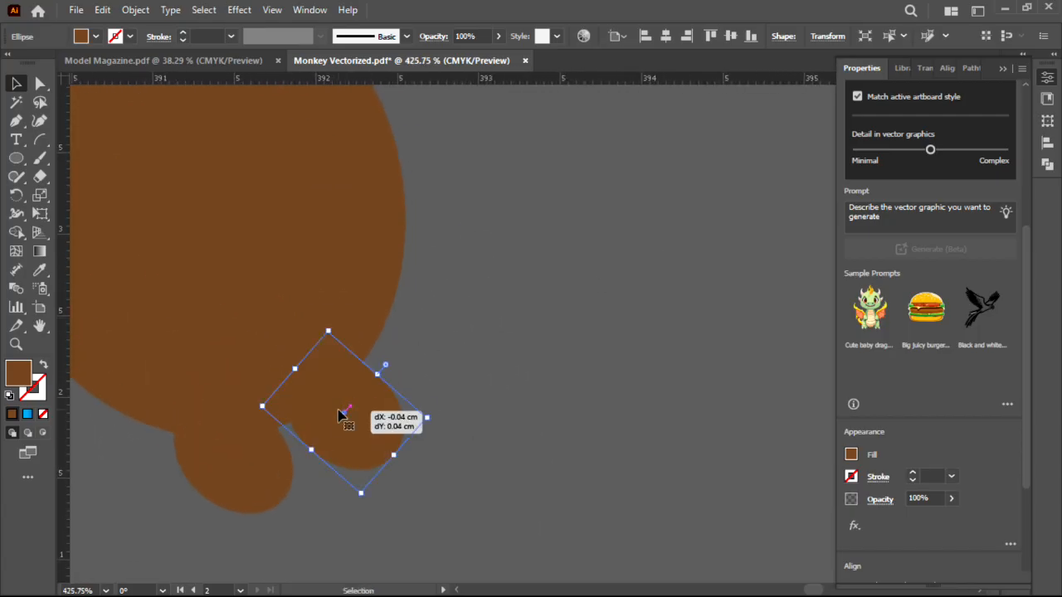
Scale both toe ellipses down together to about 0.5 by 0.65 cm and nudge them against the foot.
shift+click(243, 462)
drag(427, 418, 374, 429)
drag(304, 432, 307, 427)
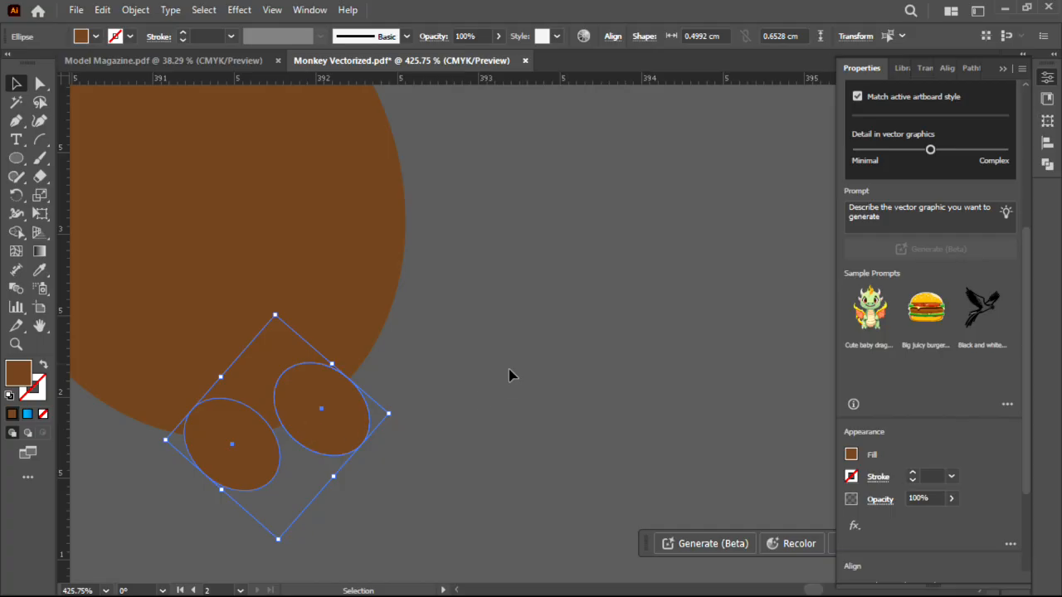
Duplicate the toe ellipse and arrange the copies along the foot's outer edge to complete the toes.
click(526, 369)
click(346, 422)
drag(340, 426, 423, 127)
drag(467, 216, 168, 284)
drag(384, 234, 341, 378)
Select the foot with all its toes and fill them with the tan colour sampled from the hand.
drag(419, 328, 319, 316)
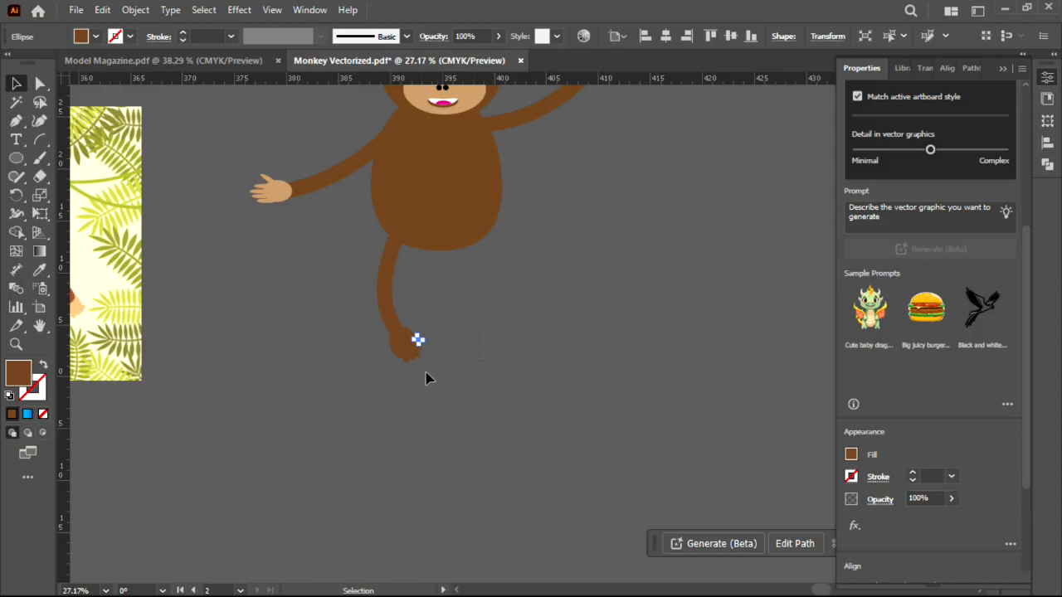
drag(406, 340, 400, 328)
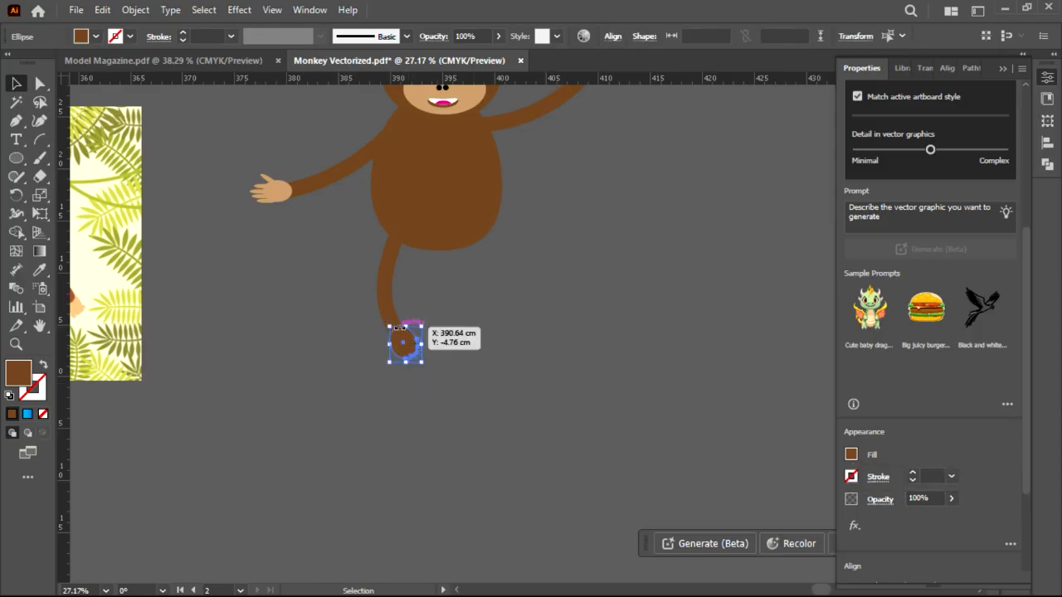
key(i)
click(279, 197)
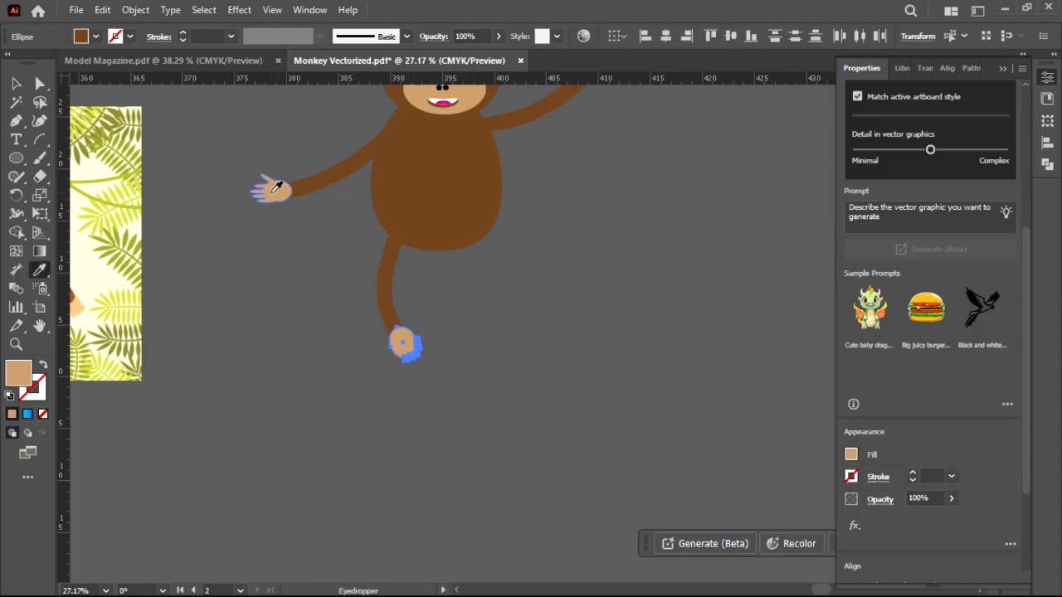
Expand the stroke of the monkey's leg path into a filled shape.
click(17, 85)
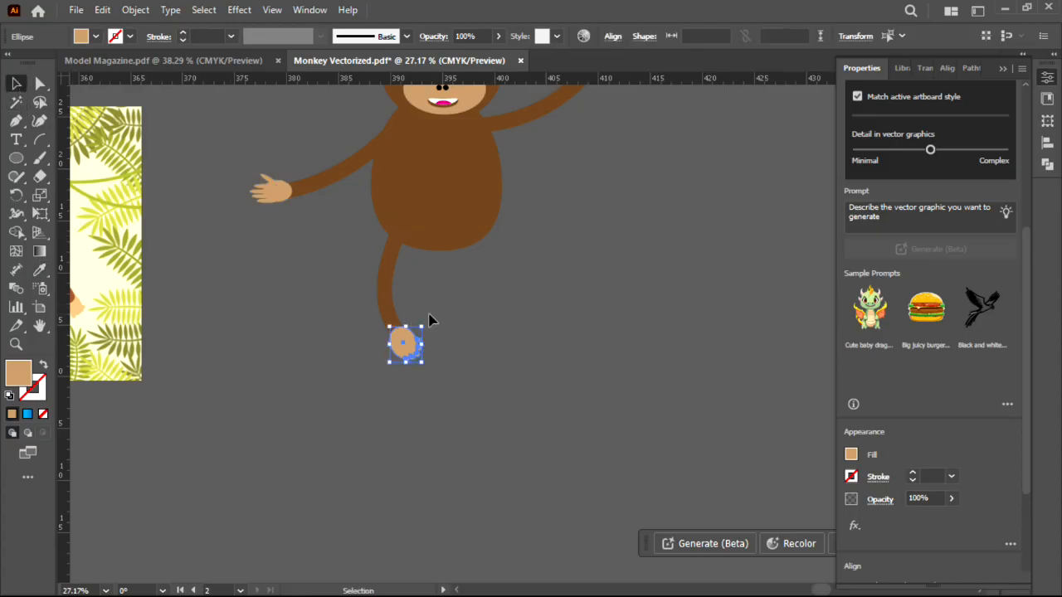
click(491, 318)
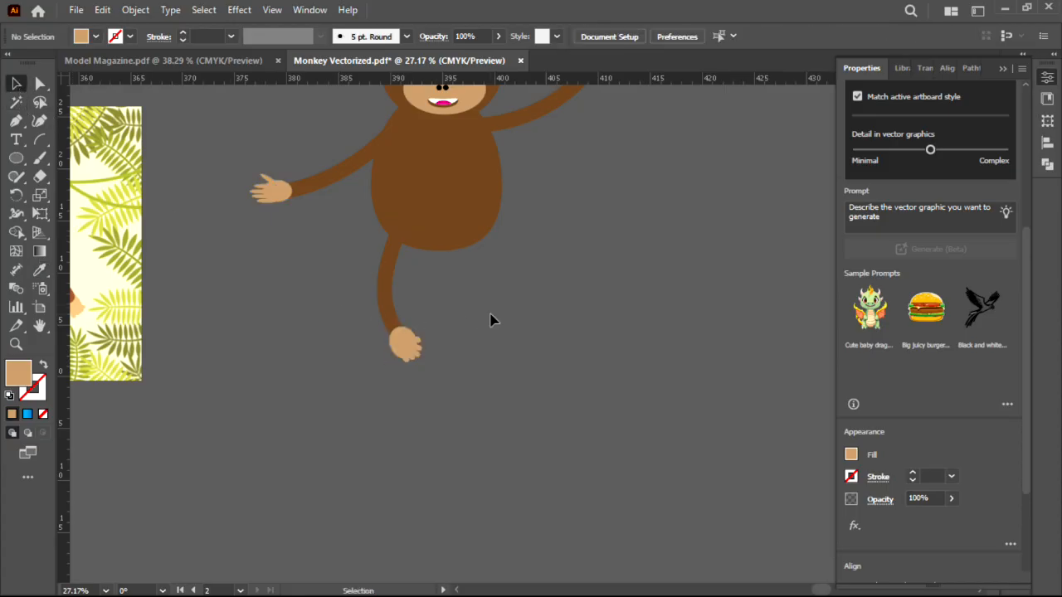
click(395, 299)
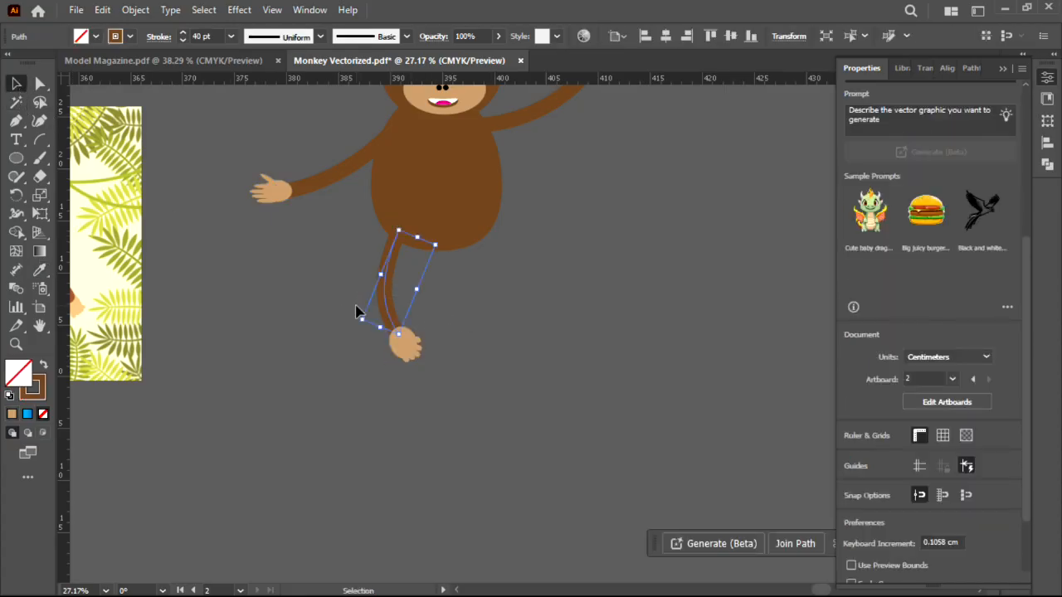
click(135, 10)
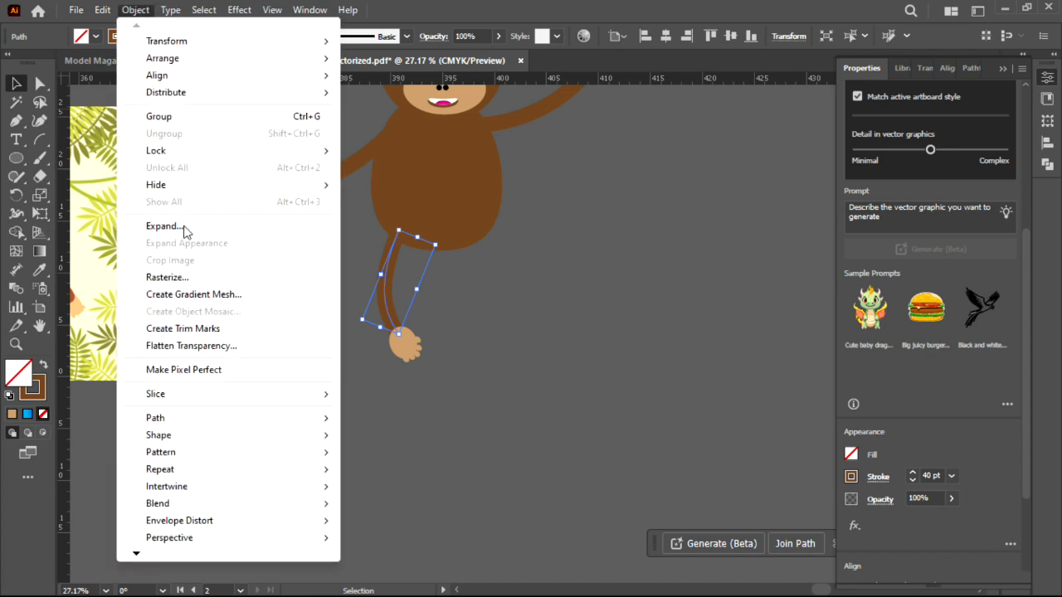
click(183, 227)
click(470, 231)
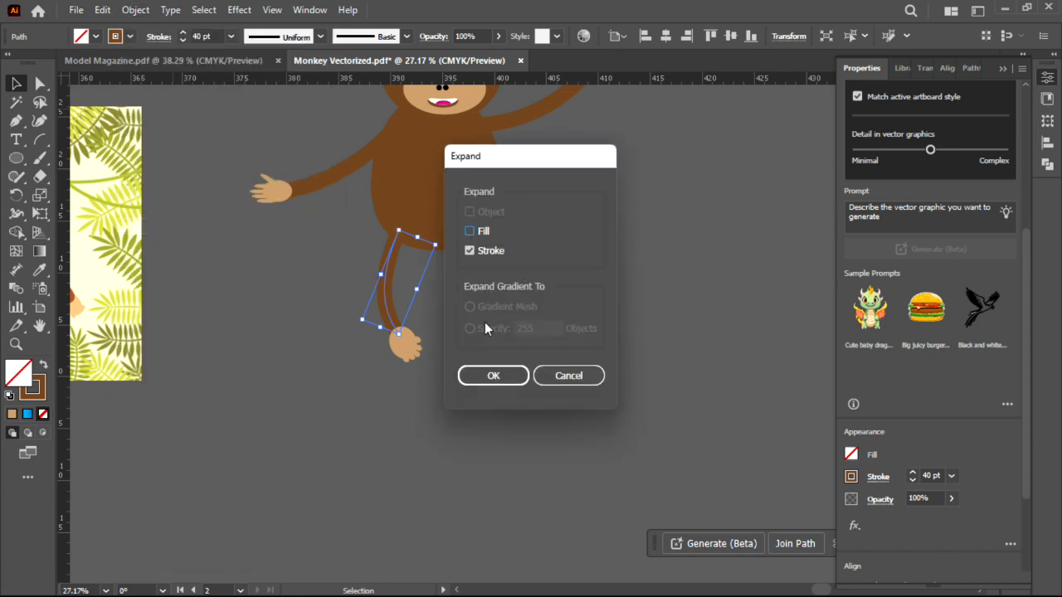
click(492, 376)
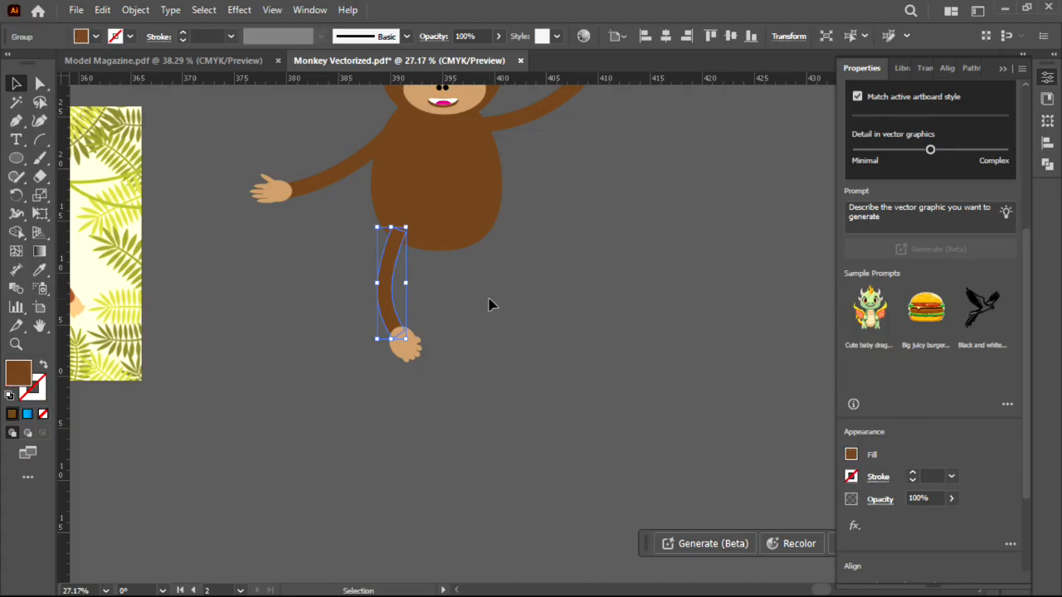
Select the expanded leg together with its foot and toes and group them.
click(475, 413)
drag(474, 419, 378, 295)
key(a)
key(v)
key(ctrl+g)
key(a)
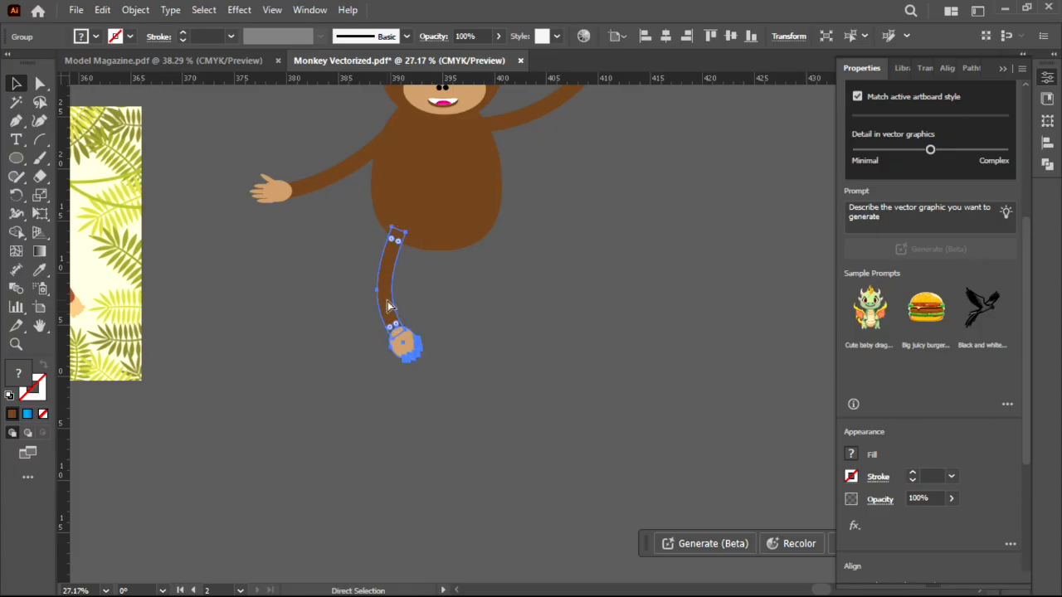
key(v)
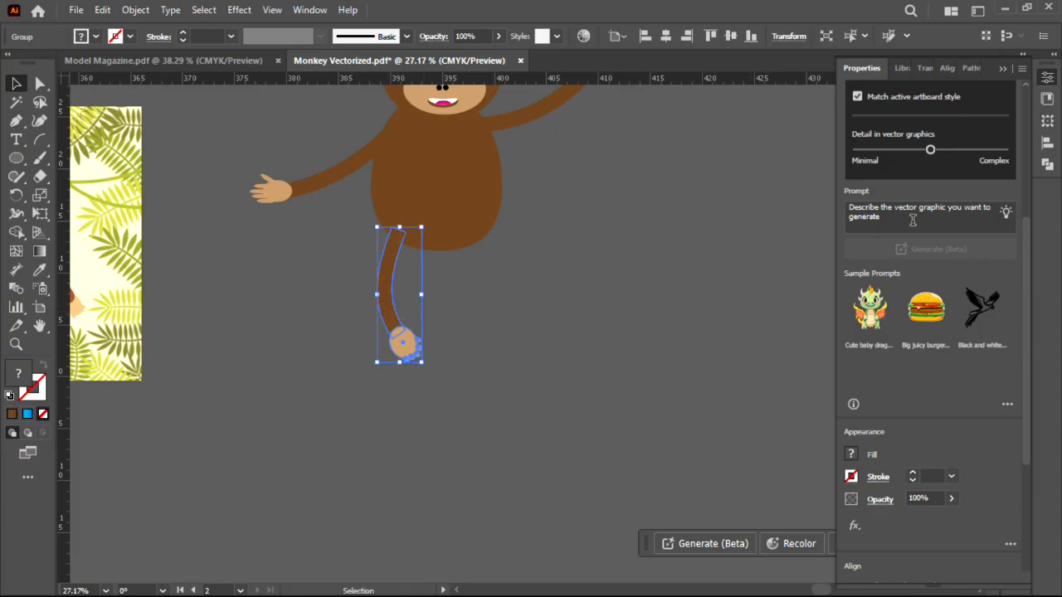
Duplicate the leg group, flip the copy horizontally, and shift it about 7.19 cm sideways to form the second leg.
scroll(960, 179, up, 5)
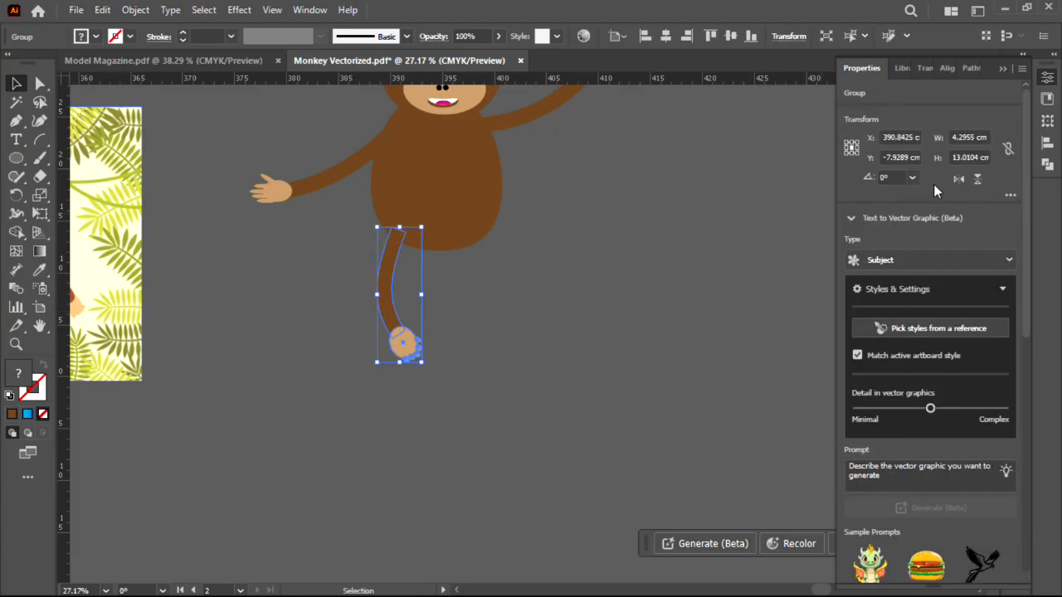
click(956, 181)
drag(412, 275, 481, 273)
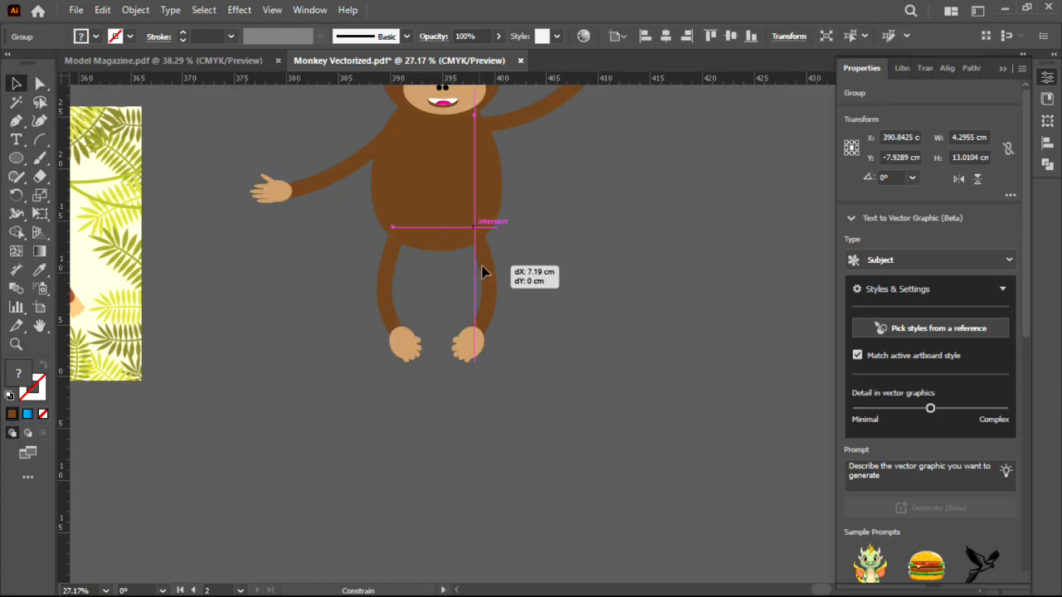
drag(483, 272, 345, 316)
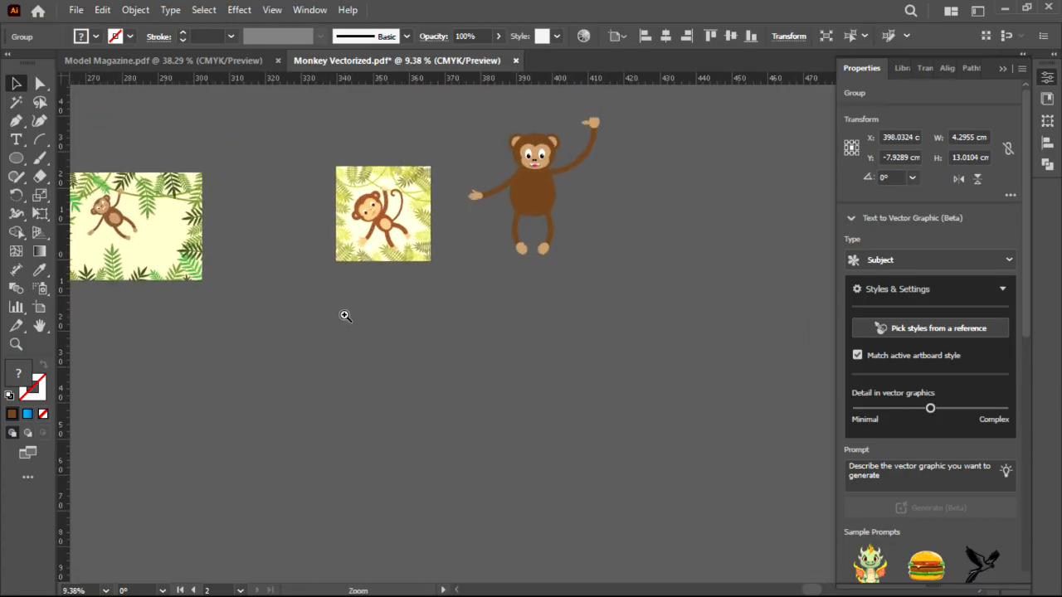
Select the tan belly ellipse hidden behind the body and bring it to the front.
click(663, 230)
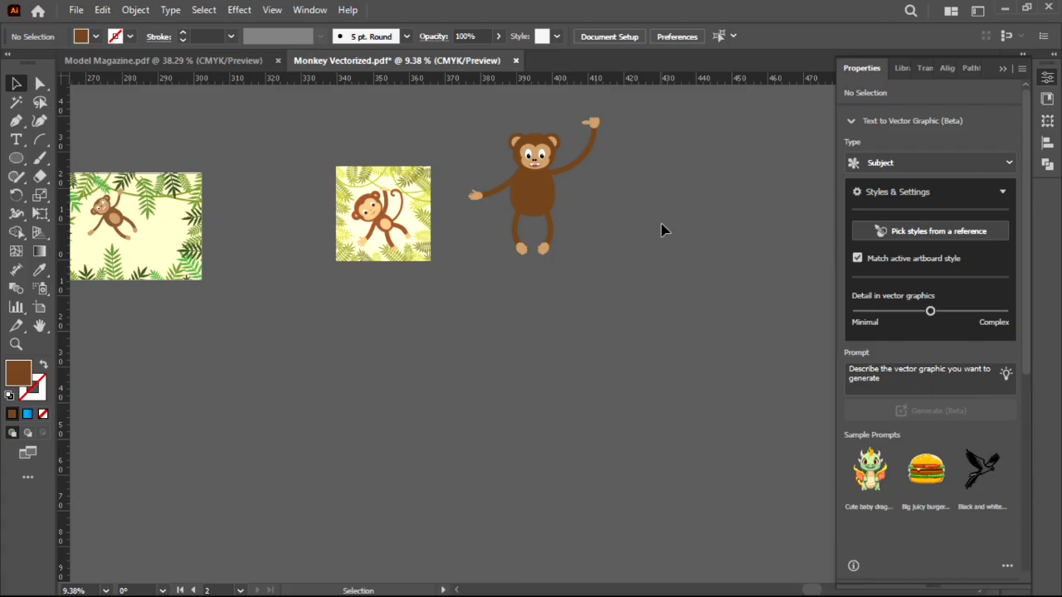
drag(632, 195, 523, 220)
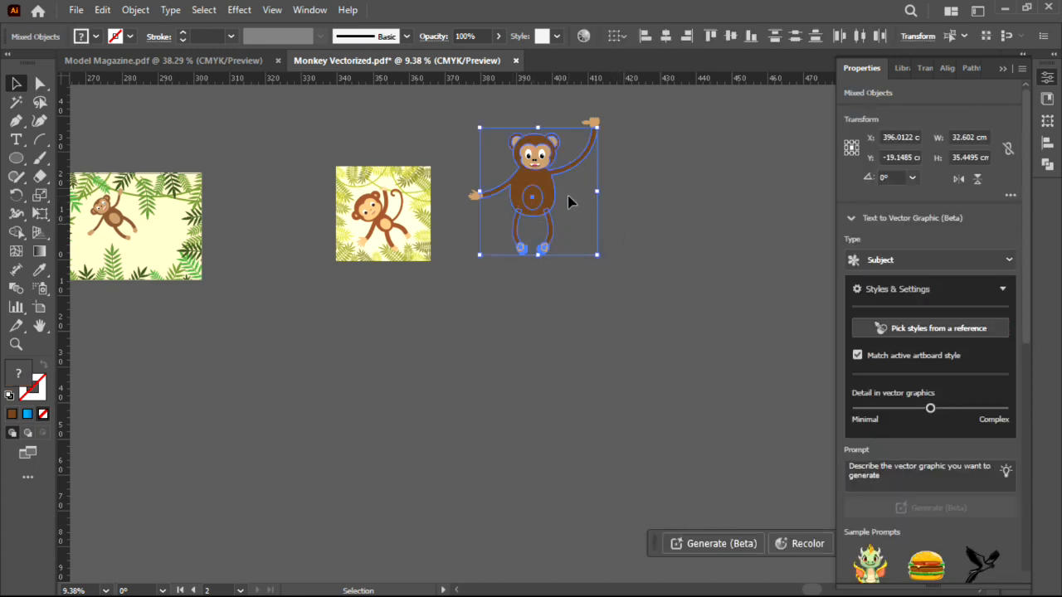
shift+click(547, 184)
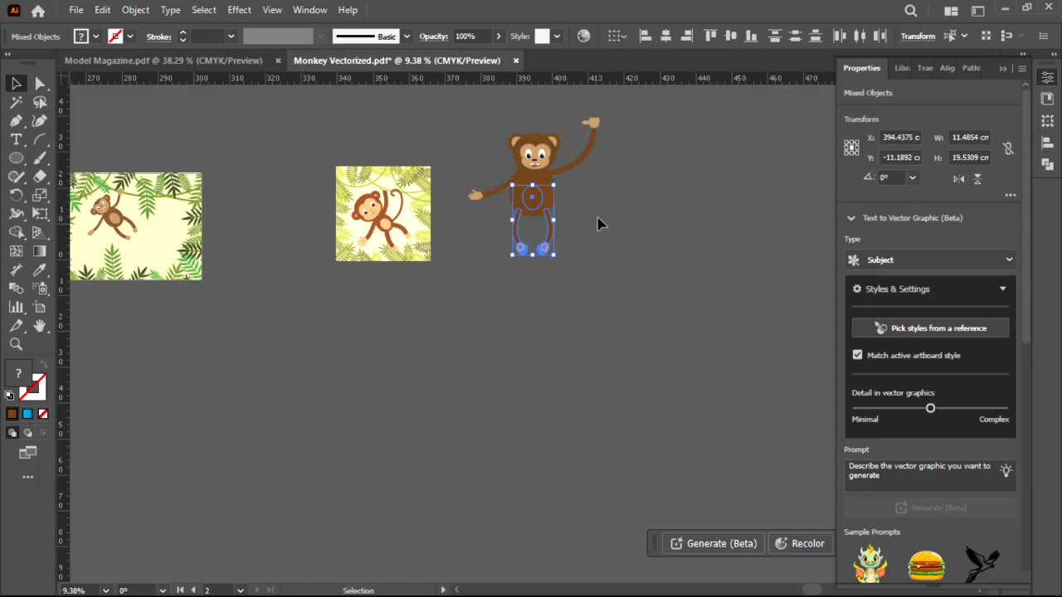
click(596, 205)
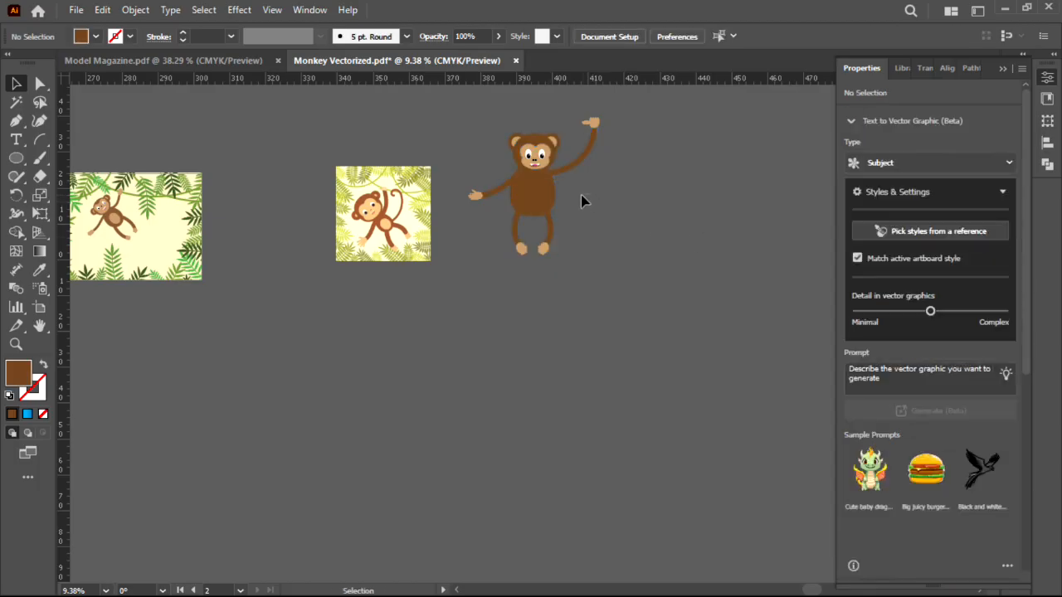
shift+click(519, 190)
click(534, 192)
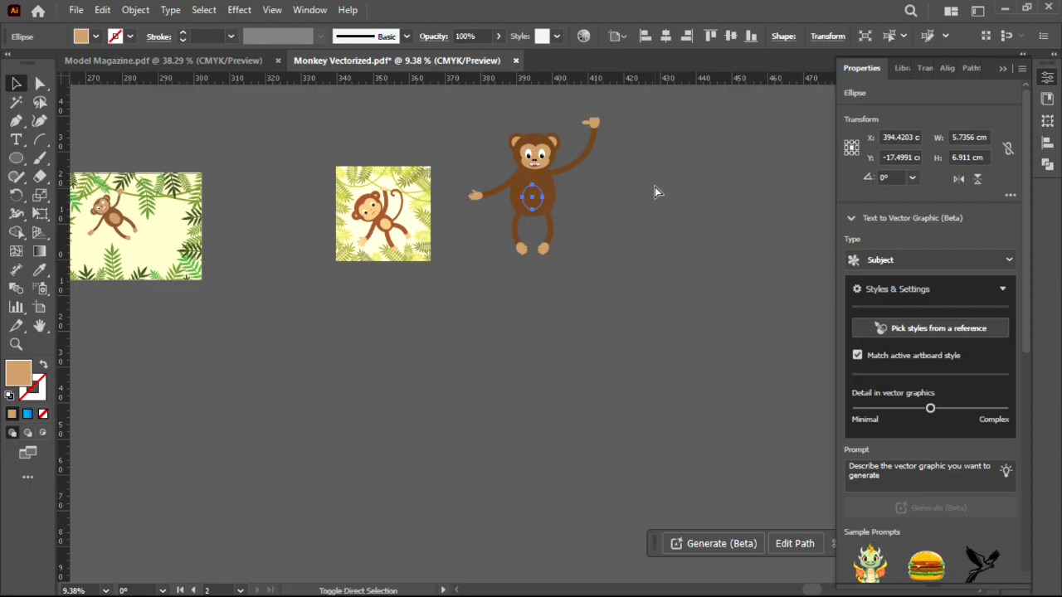
key(ctrl+shift+bracketright)
click(649, 129)
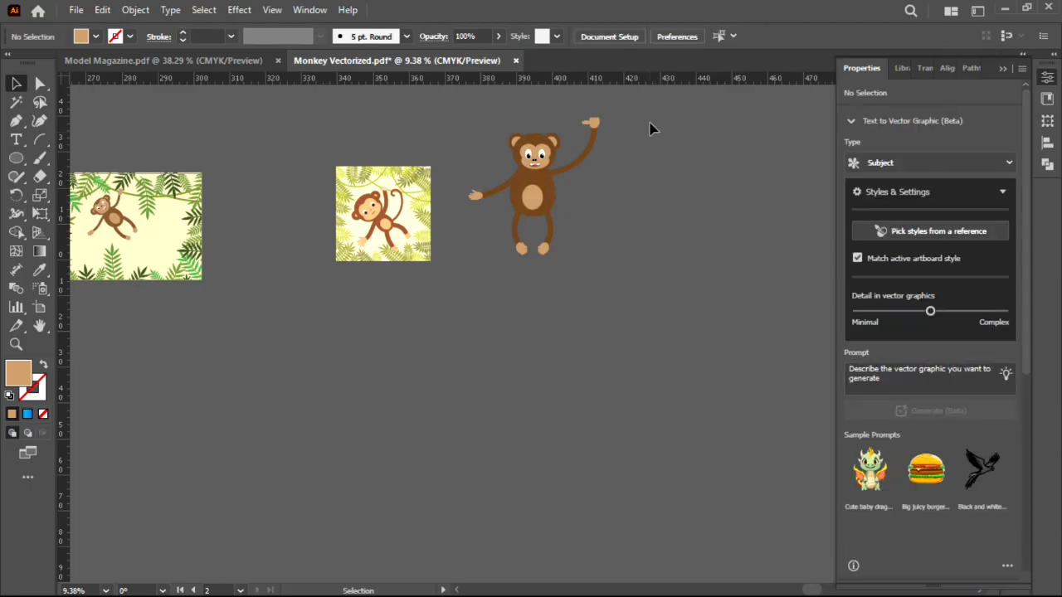
Select all parts of the drawn monkey, group them, and move the figure farther from the reference picture.
drag(646, 109, 508, 265)
drag(454, 292, 456, 289)
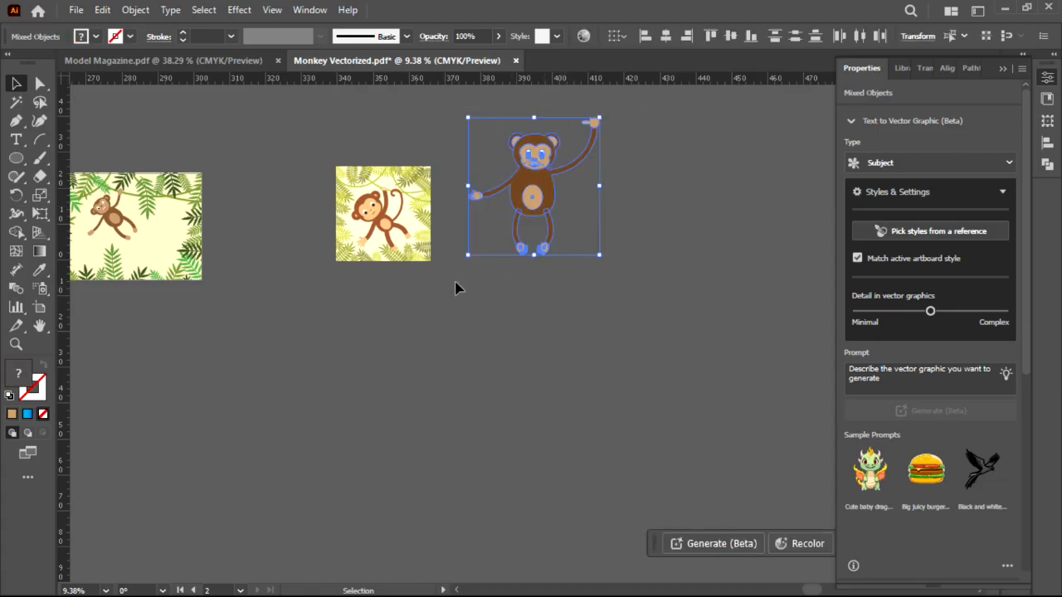
key(a)
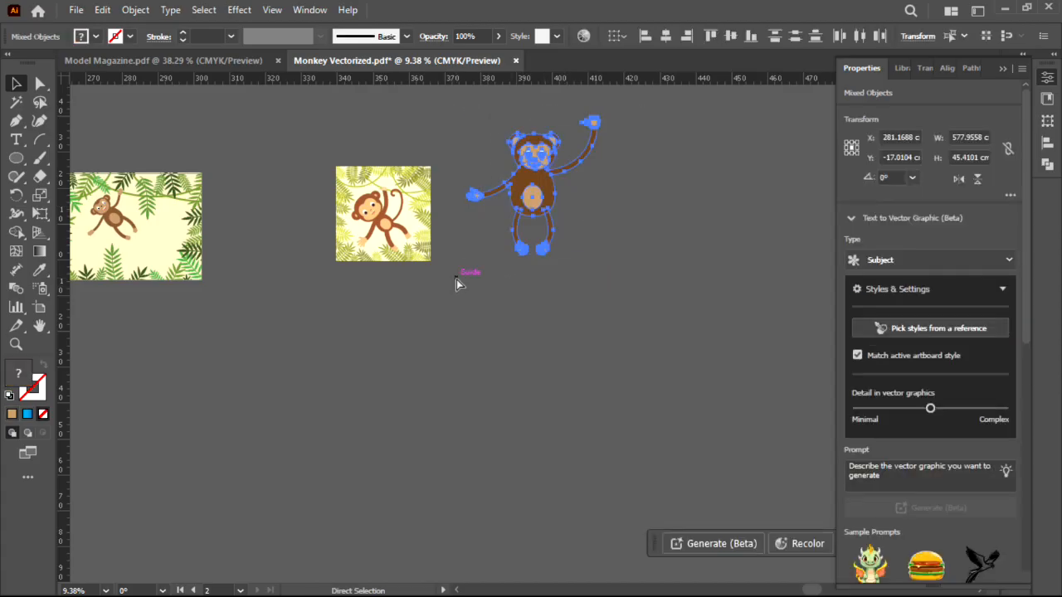
key(ctrl+g)
key(v)
drag(527, 181, 629, 228)
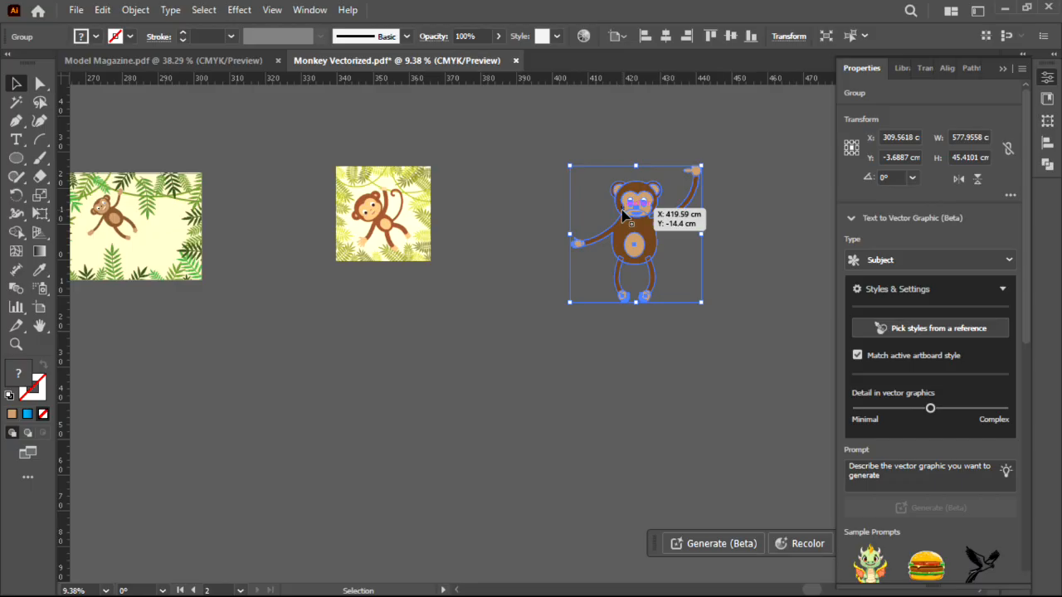
Examine the palm leaves along the lower edge of the square monkey reference picture.
key(ctrl+space)
drag(374, 261, 865, 261)
drag(394, 252, 341, 245)
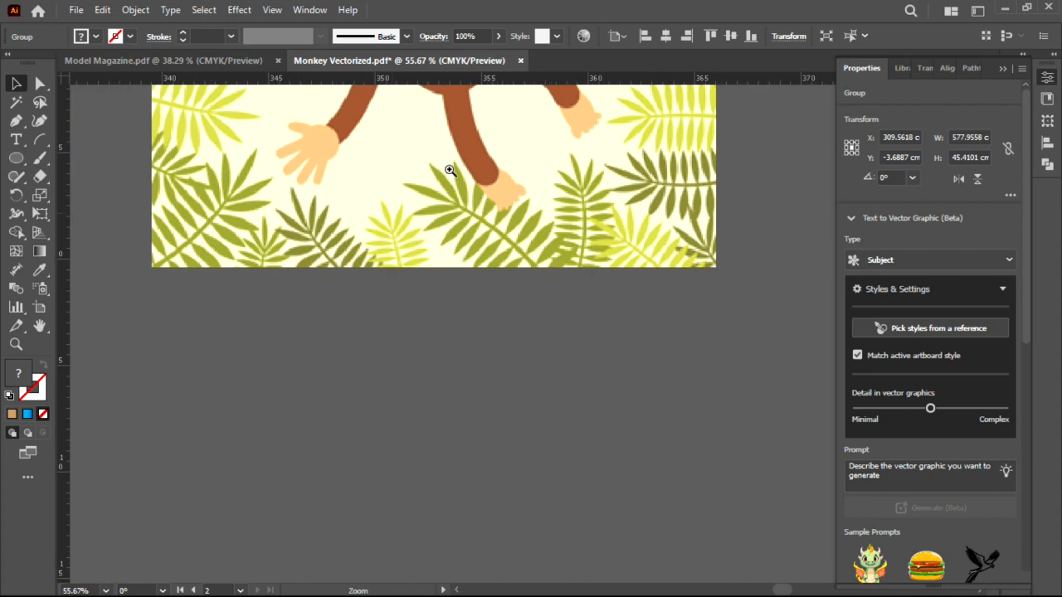
key(space)
drag(453, 199, 432, 283)
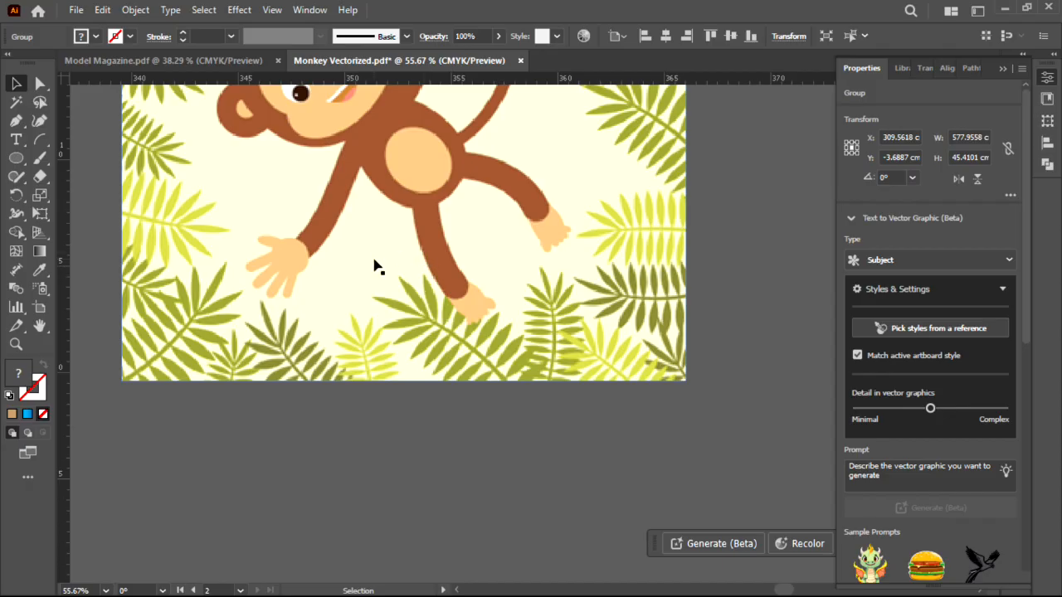
scroll(379, 265, down, 1)
scroll(423, 248, down, 1)
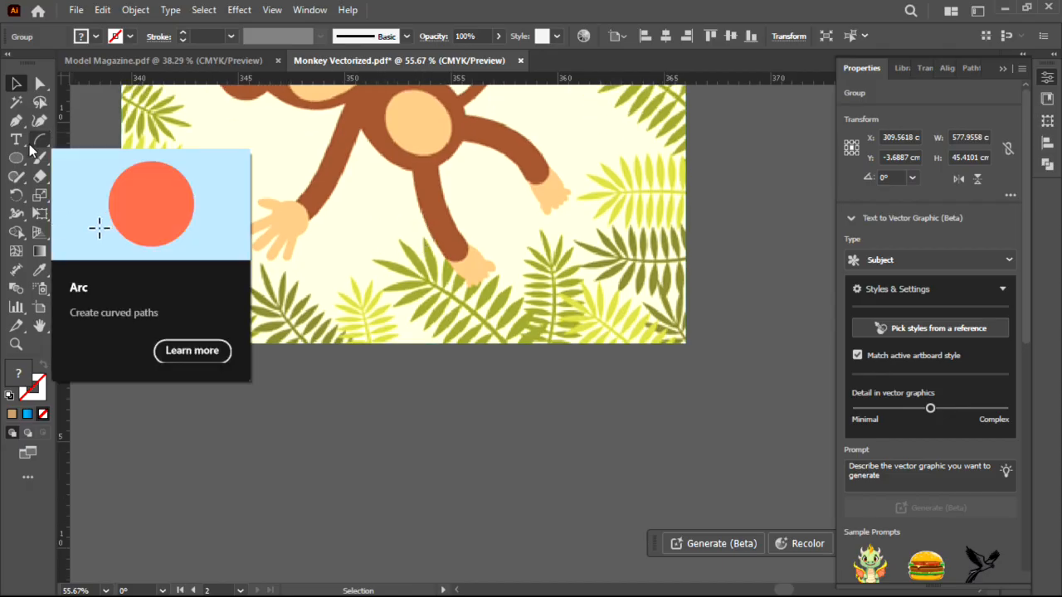
scroll(385, 418, up, 5)
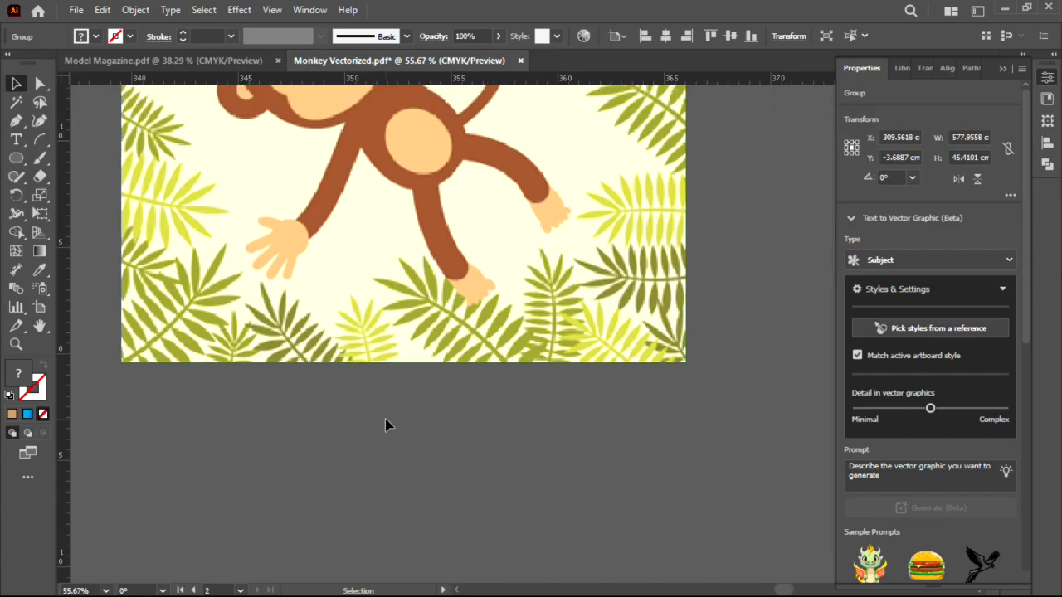
scroll(372, 384, down, 1)
scroll(373, 384, down, 3)
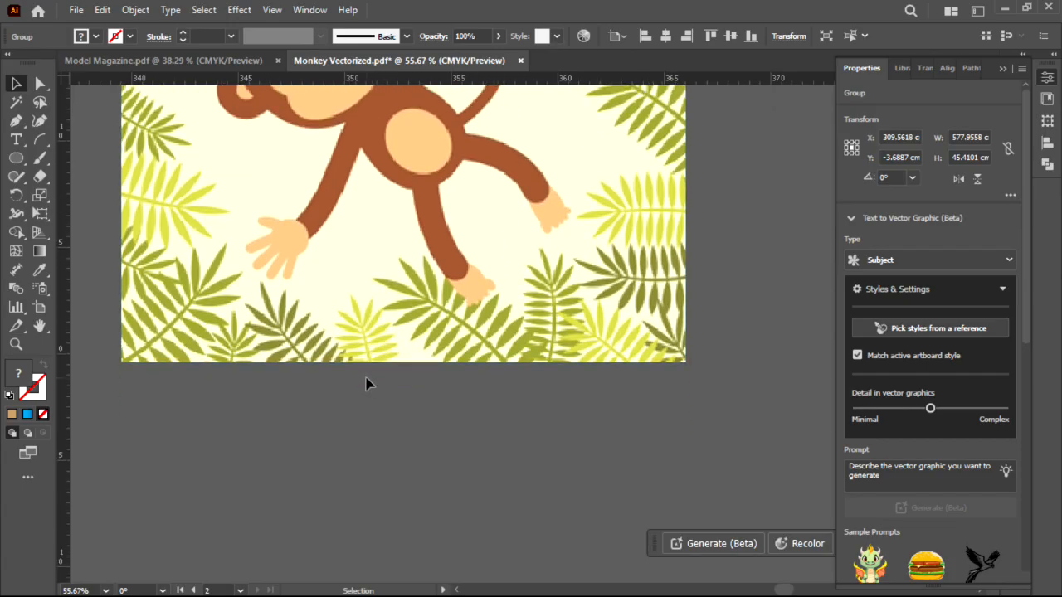
Draw a tall, narrow tan ellipse about 2.2 by 5.4 cm just below the reference picture.
click(16, 159)
drag(18, 164, 70, 201)
drag(339, 419, 456, 438)
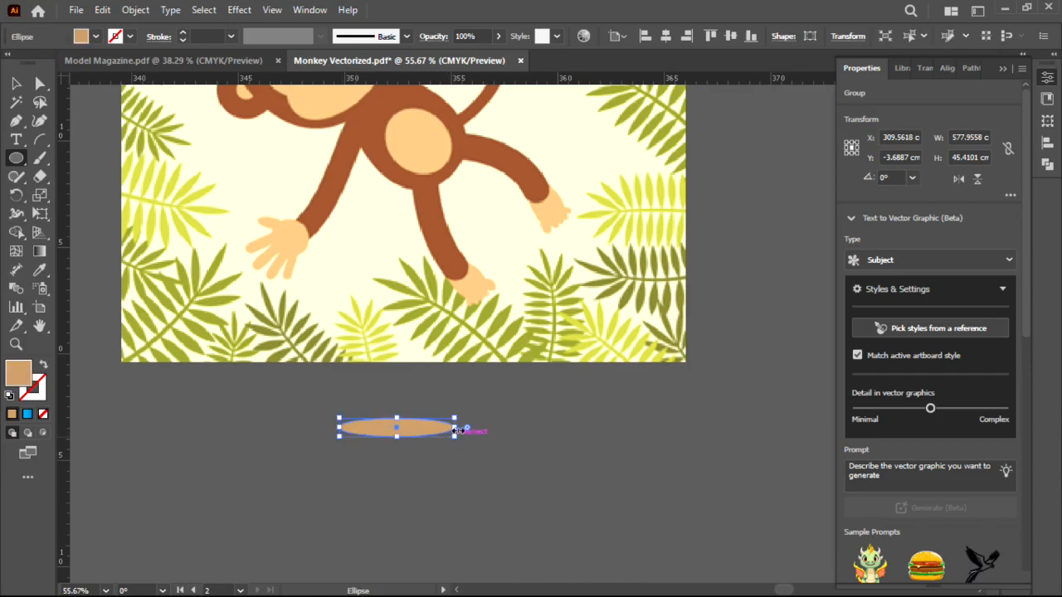
key(ctrl+z)
drag(388, 382, 435, 497)
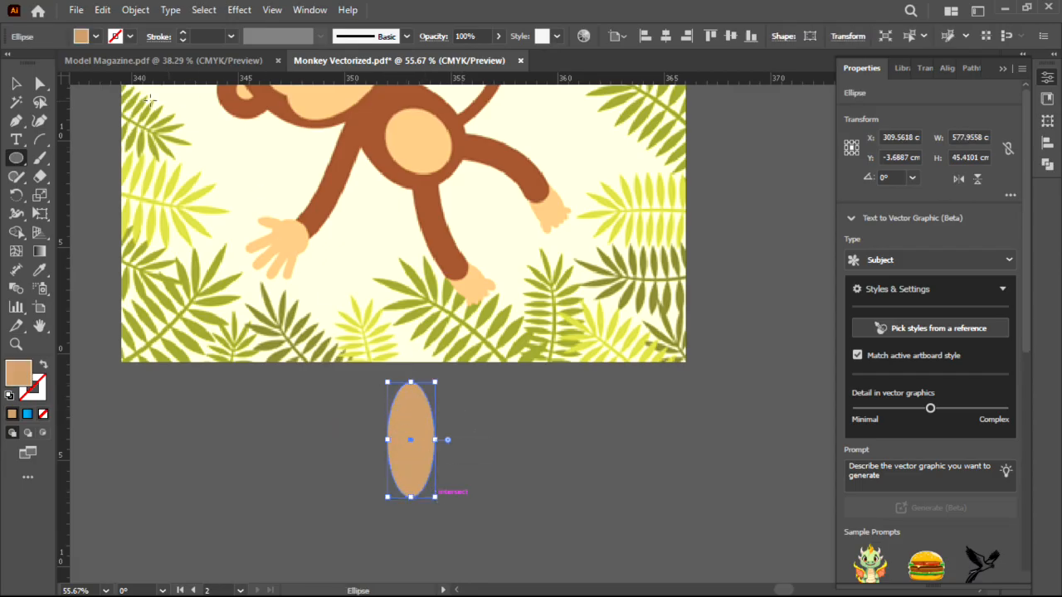
Convert the ellipse's top and bottom anchor points to corners to make a pointed leaf shape.
key(a)
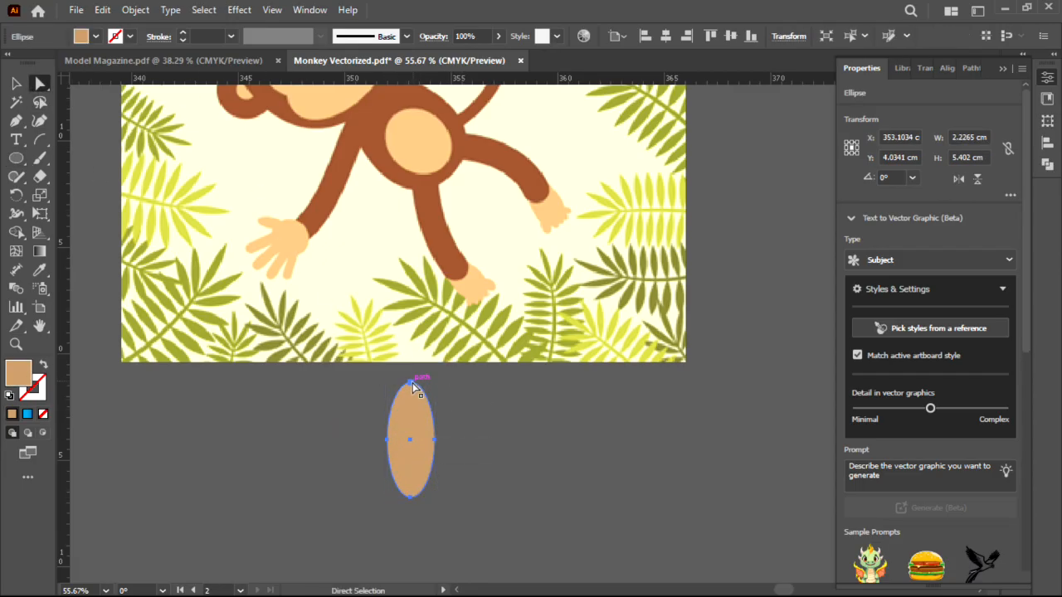
click(411, 383)
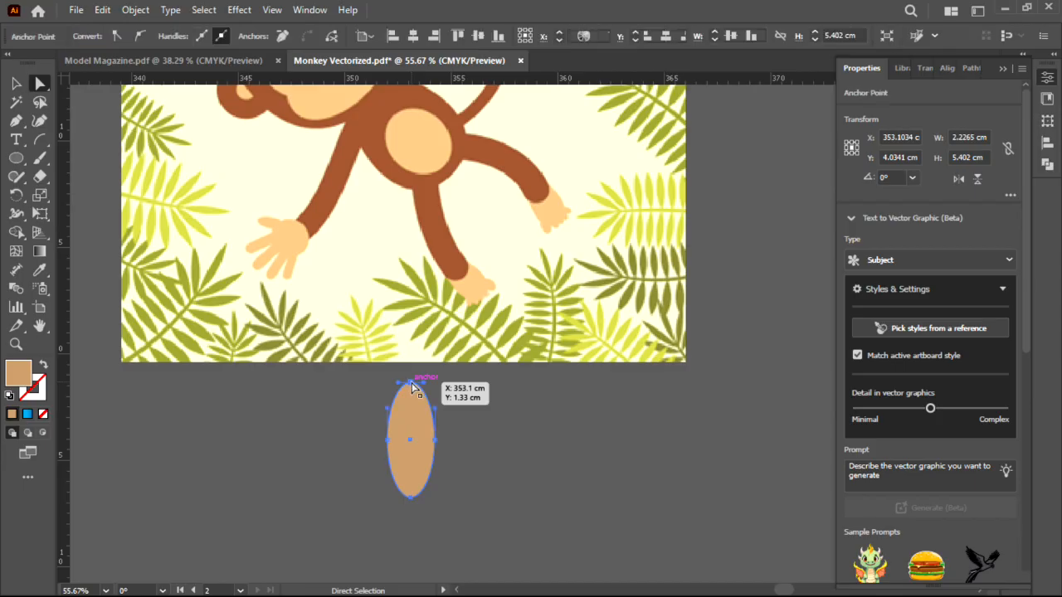
click(116, 36)
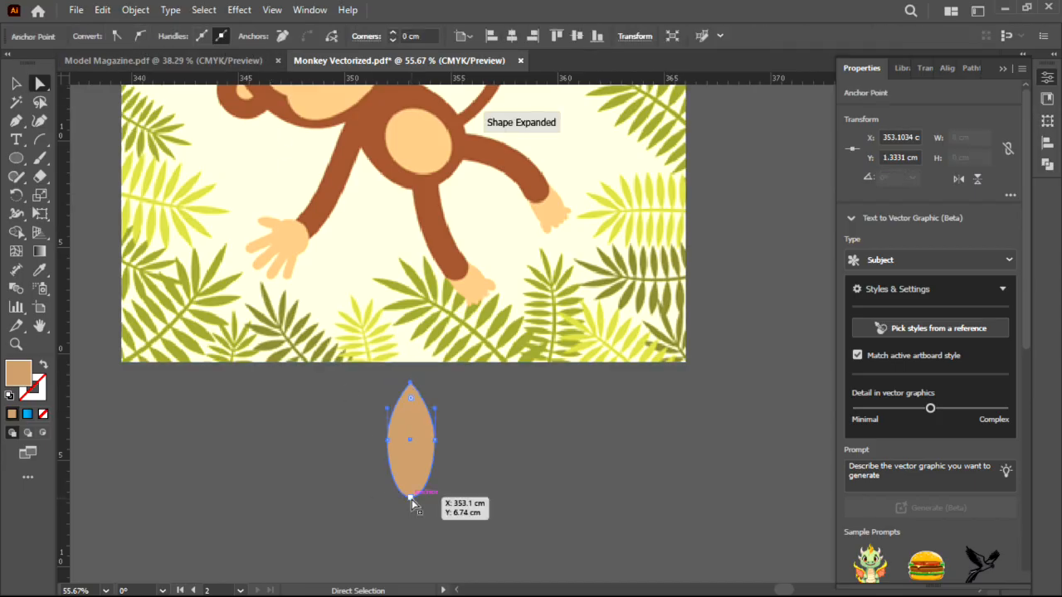
click(411, 499)
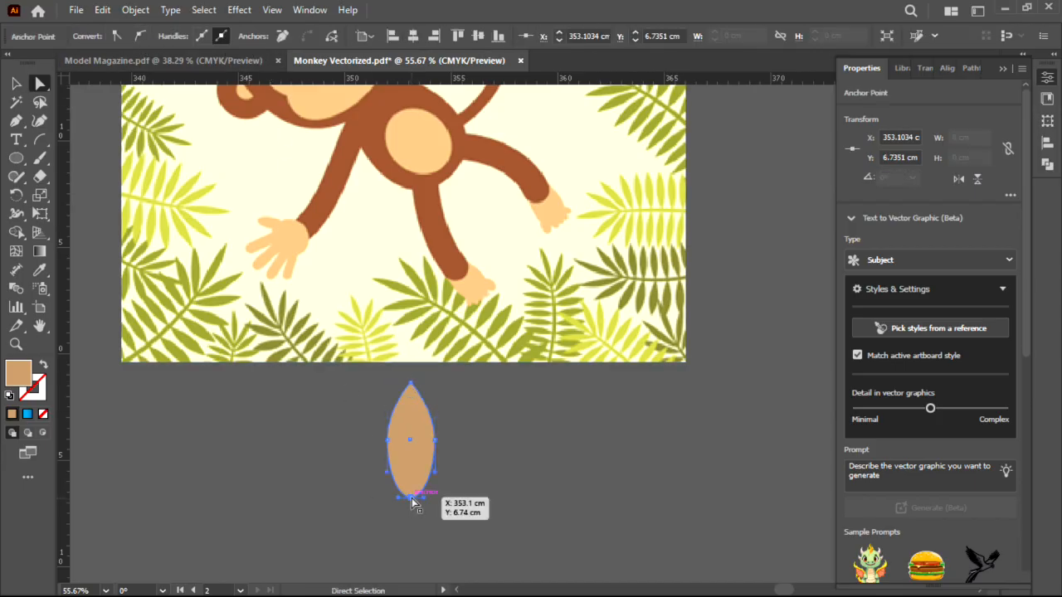
click(117, 37)
Lower the leaf's bottom tip by about 0.9 cm, move its right-side anchor inward about 0.3 cm, and select the whole leaf.
drag(410, 497, 410, 516)
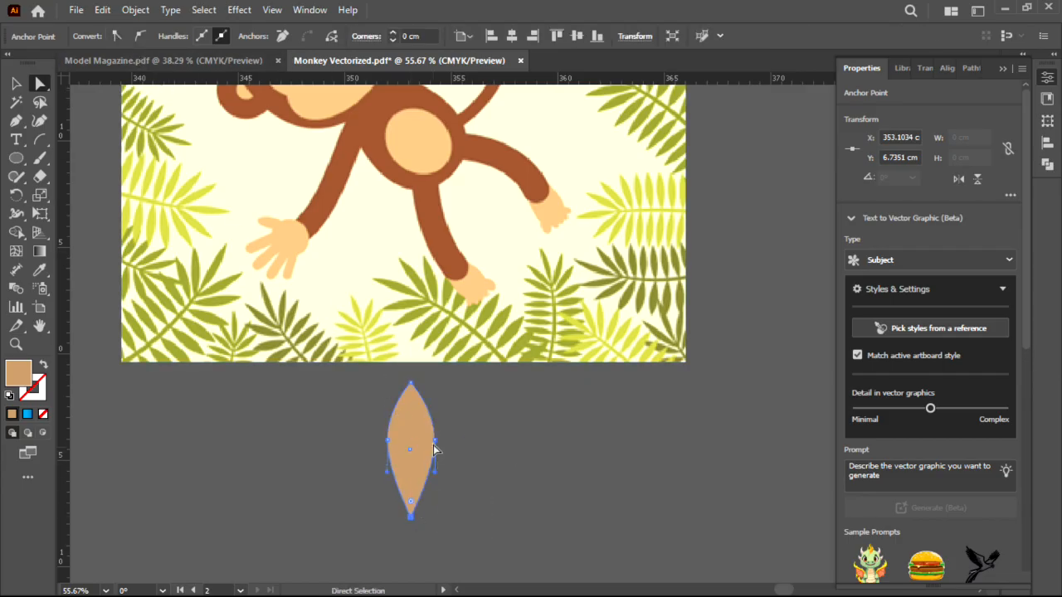
drag(434, 448, 428, 448)
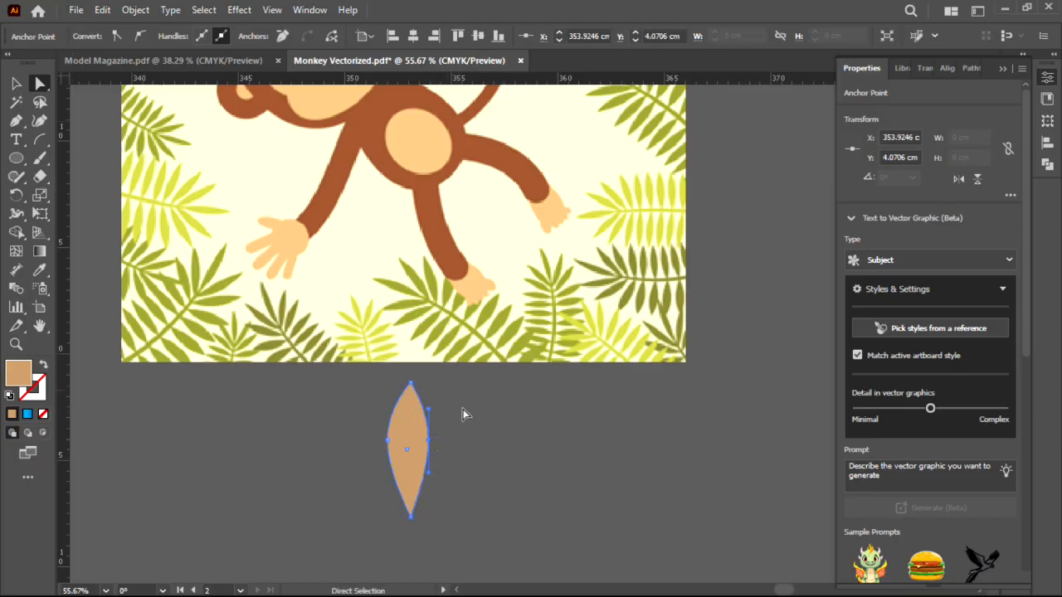
click(457, 407)
click(15, 83)
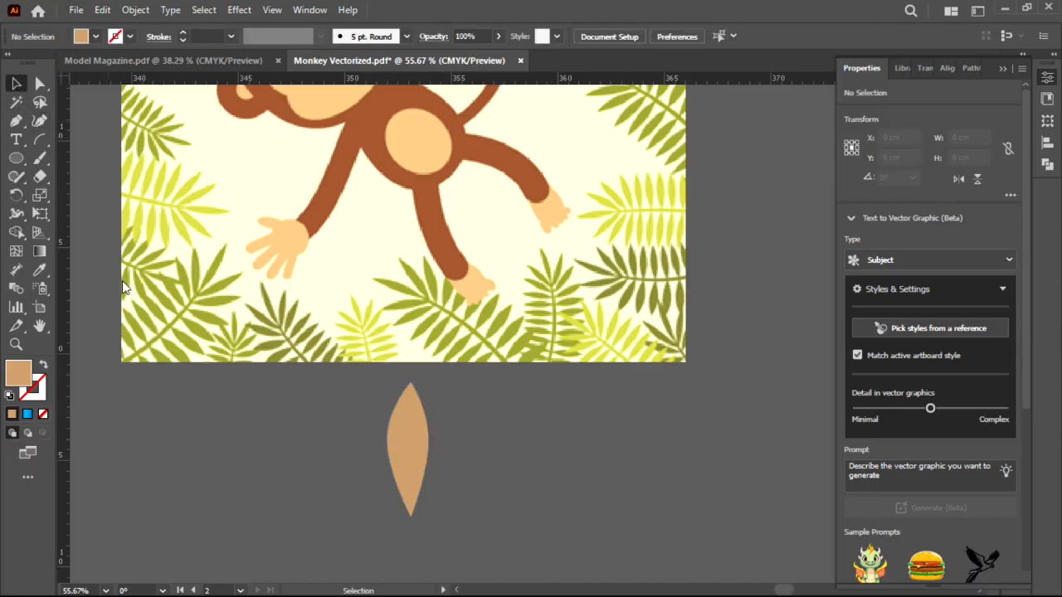
click(403, 479)
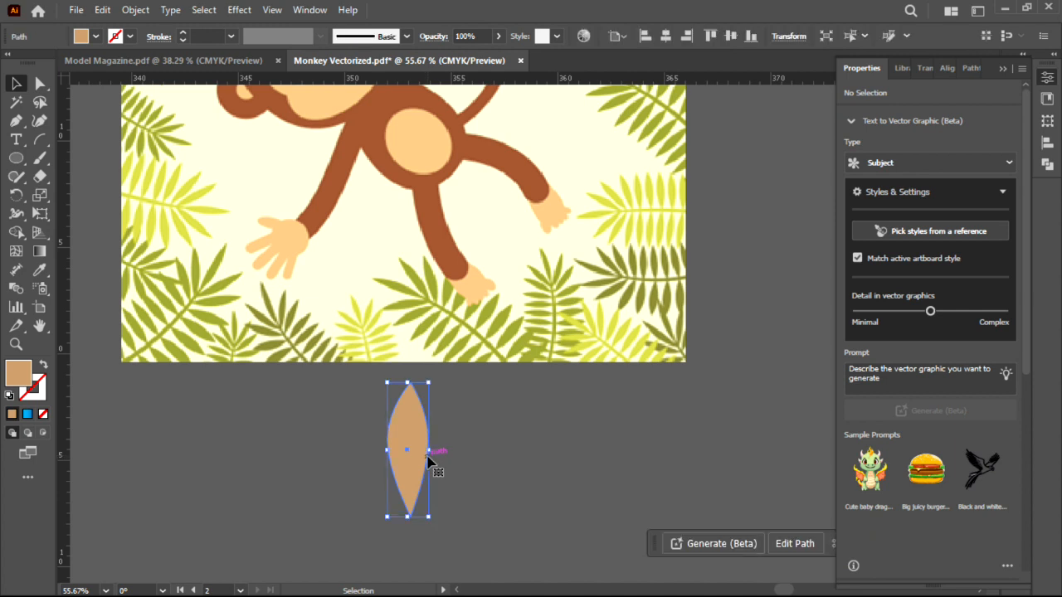
Recolor the leaf shape's fill from tan to a dark olive green (#496308).
click(95, 36)
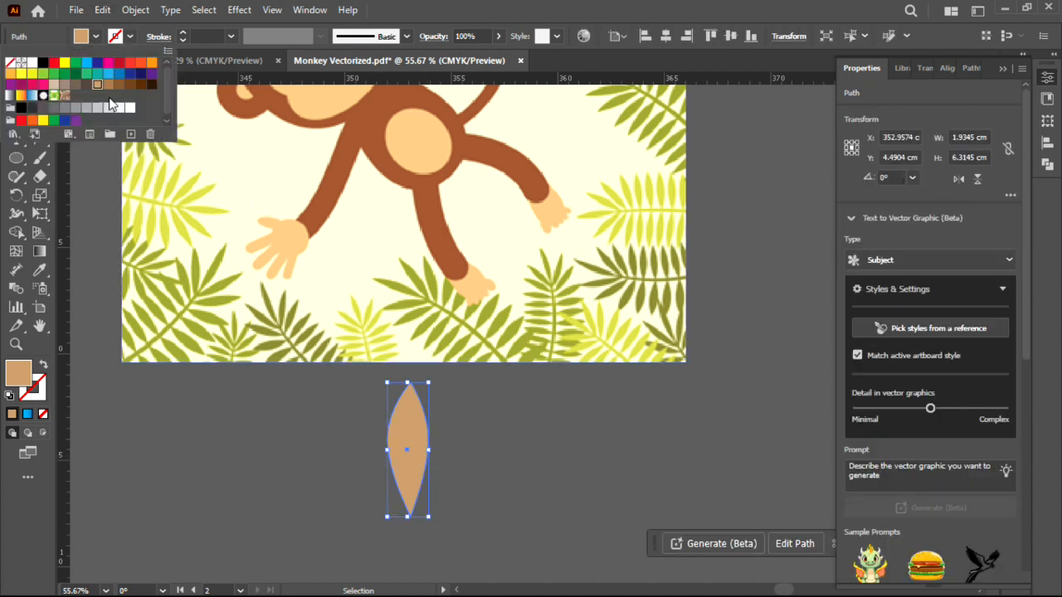
click(64, 74)
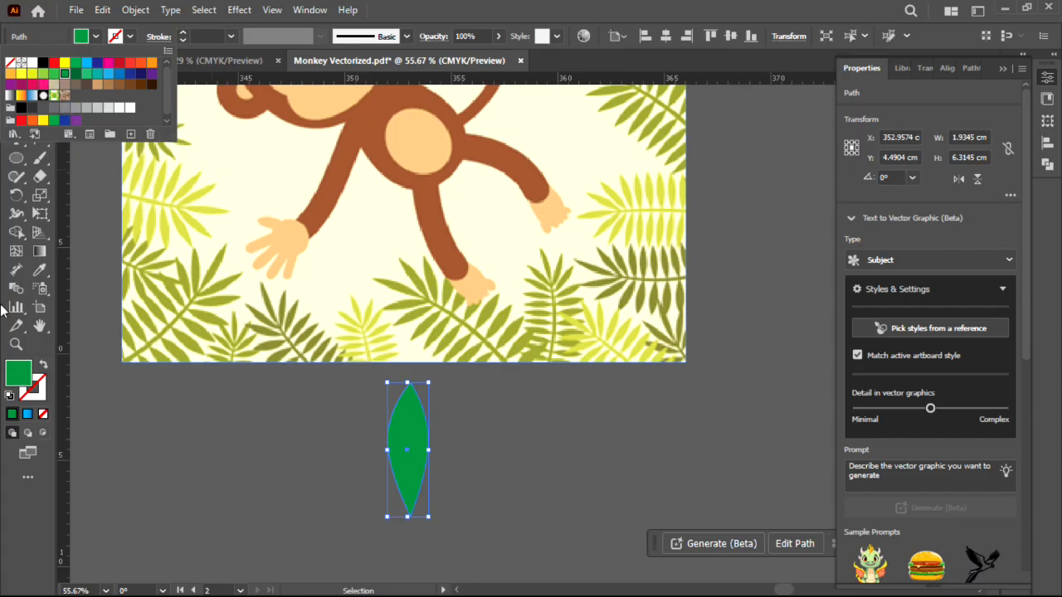
click(13, 377)
double_click(12, 378)
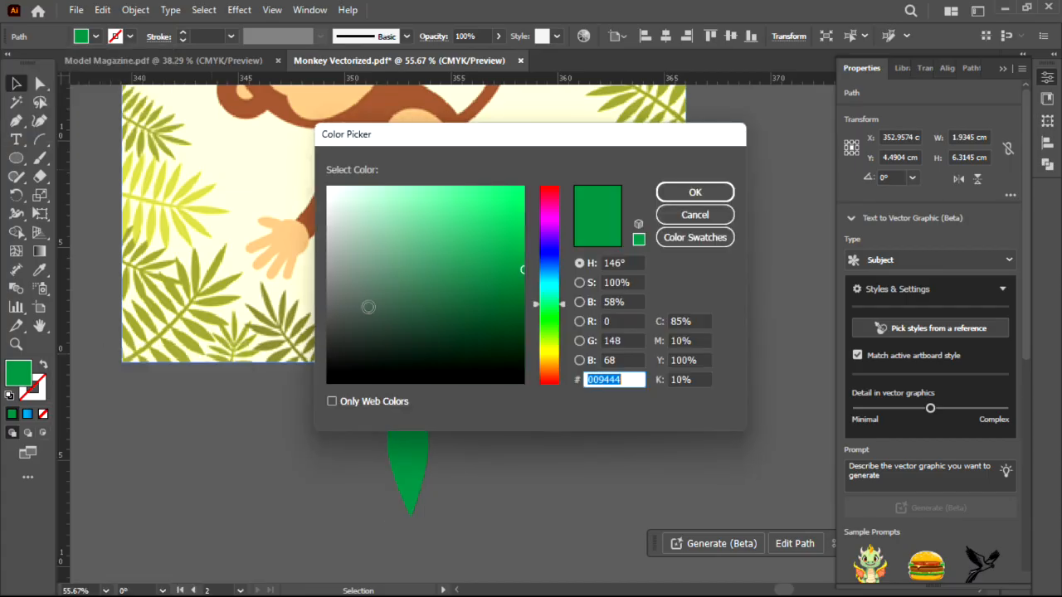
mouse_move(549, 352)
mouse_down()
mouse_move(520, 313)
mouse_move(512, 332)
mouse_move(507, 306)
mouse_up()
click(699, 199)
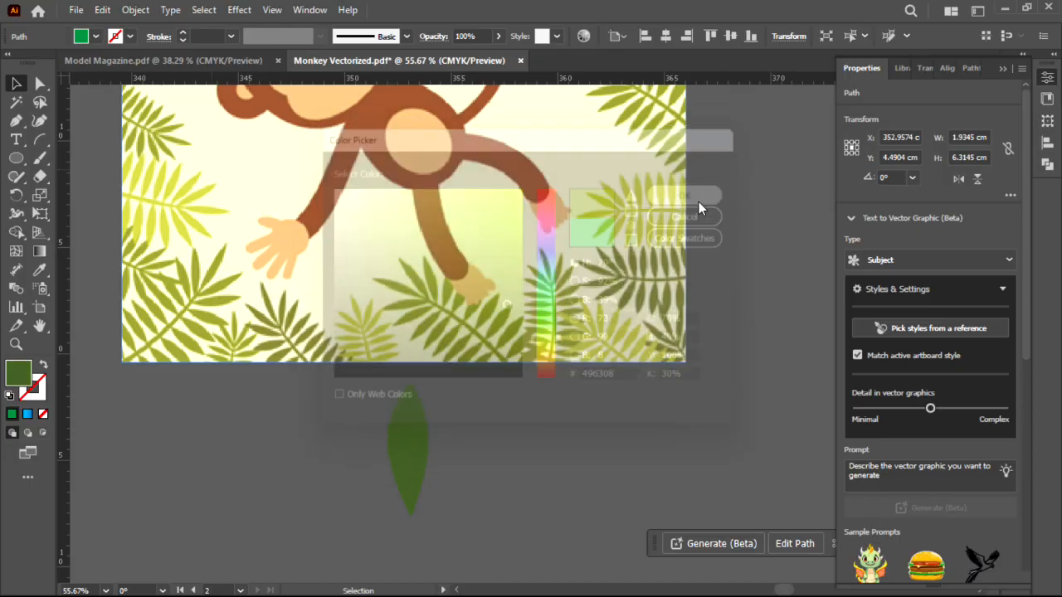
Scale the leaf down proportionally to about 0.97 by 3.16 cm and place it below the reference picture's lower edge.
drag(415, 426, 473, 427)
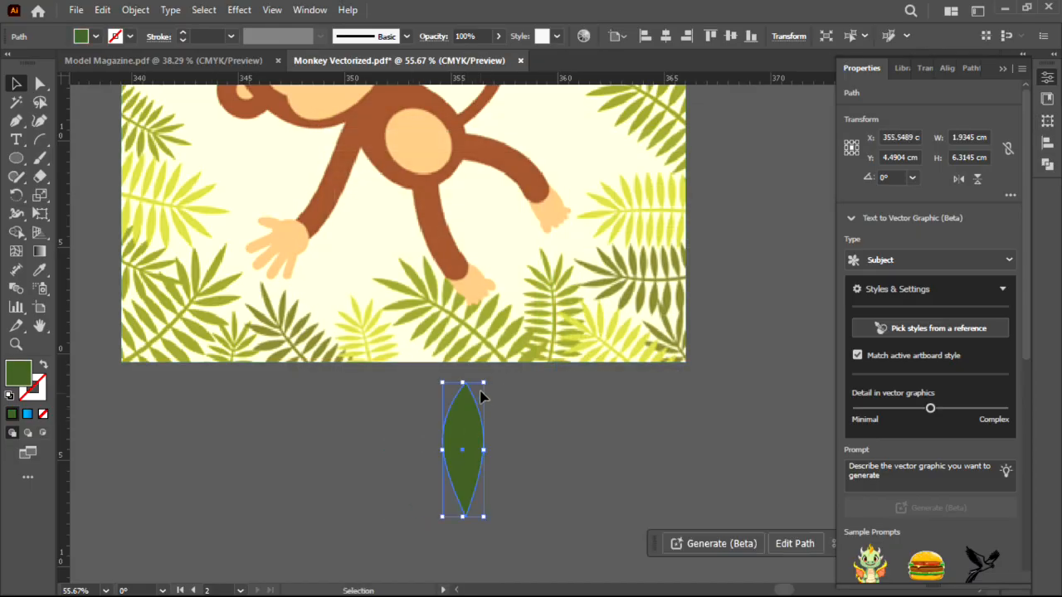
drag(481, 380, 466, 409)
drag(455, 472, 398, 444)
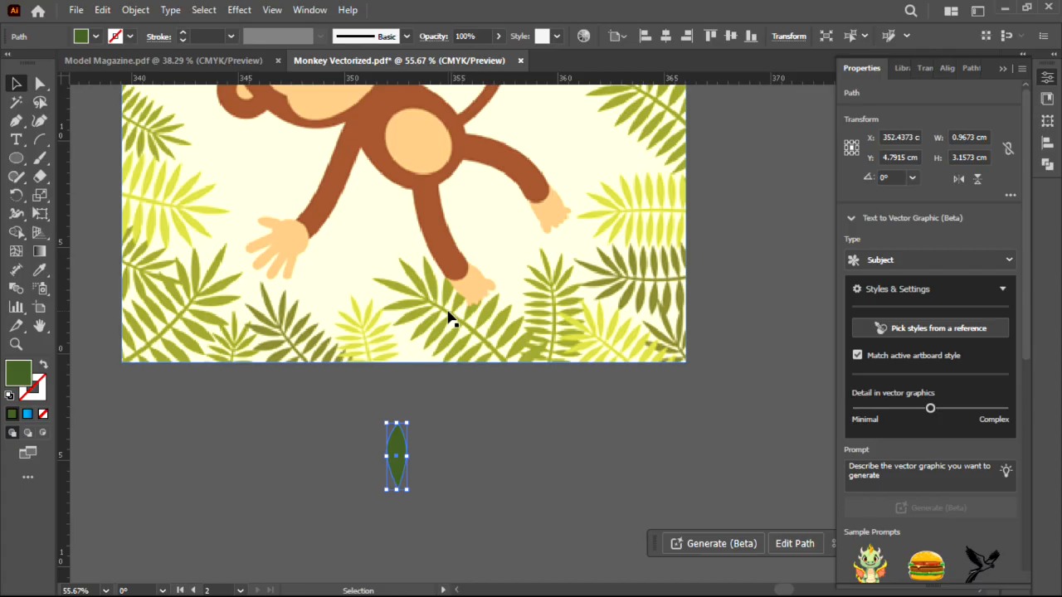
Draw a curved open stem path about 1 by 10.9 cm beside the leaf with the Pen tool and swap its fill to the stroke.
key(p)
scroll(491, 303, down, 2)
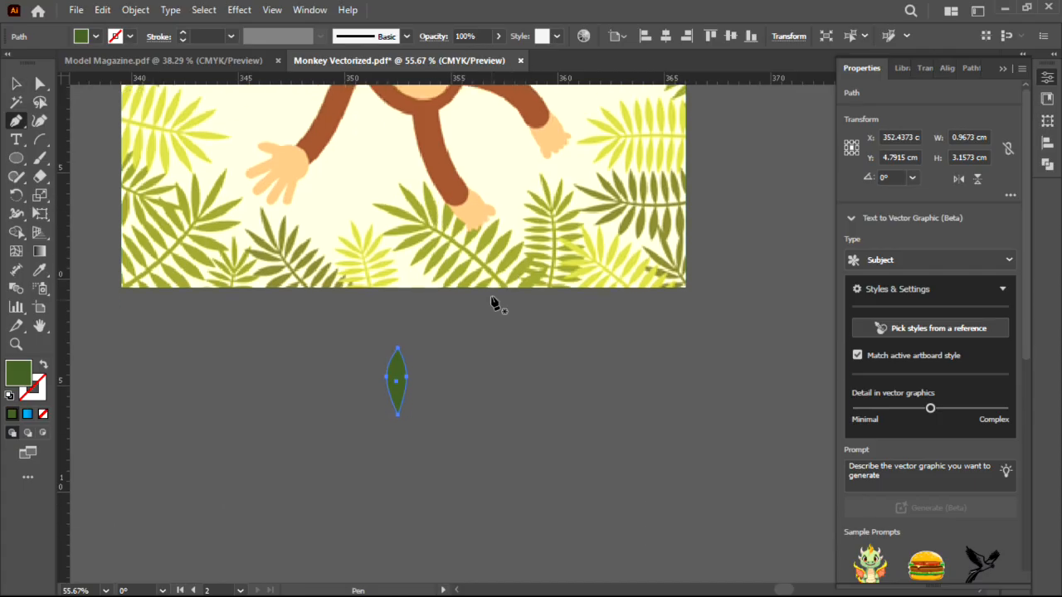
click(453, 316)
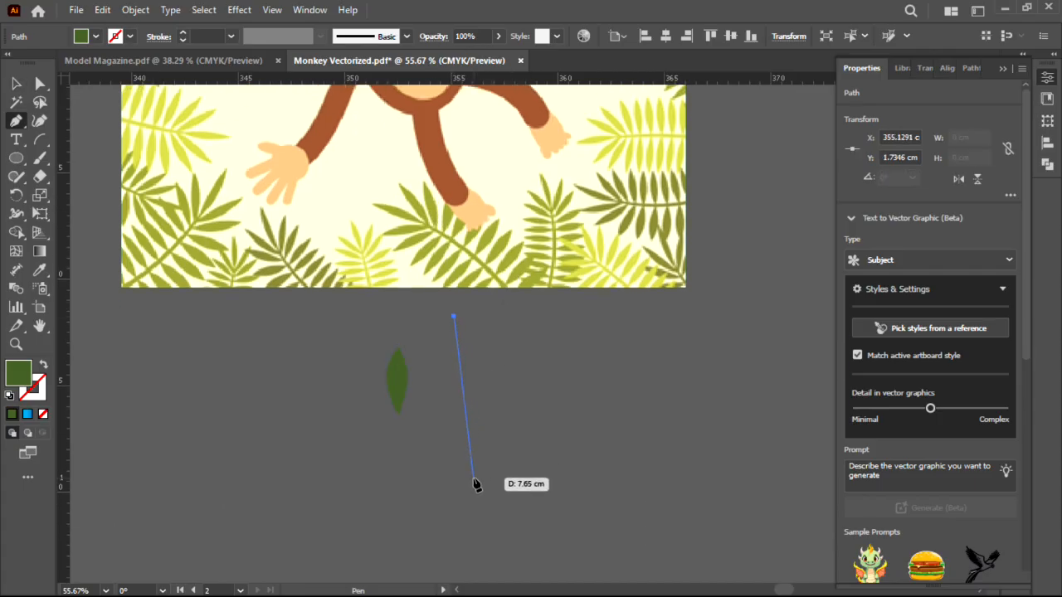
drag(471, 469, 462, 554)
click(460, 548)
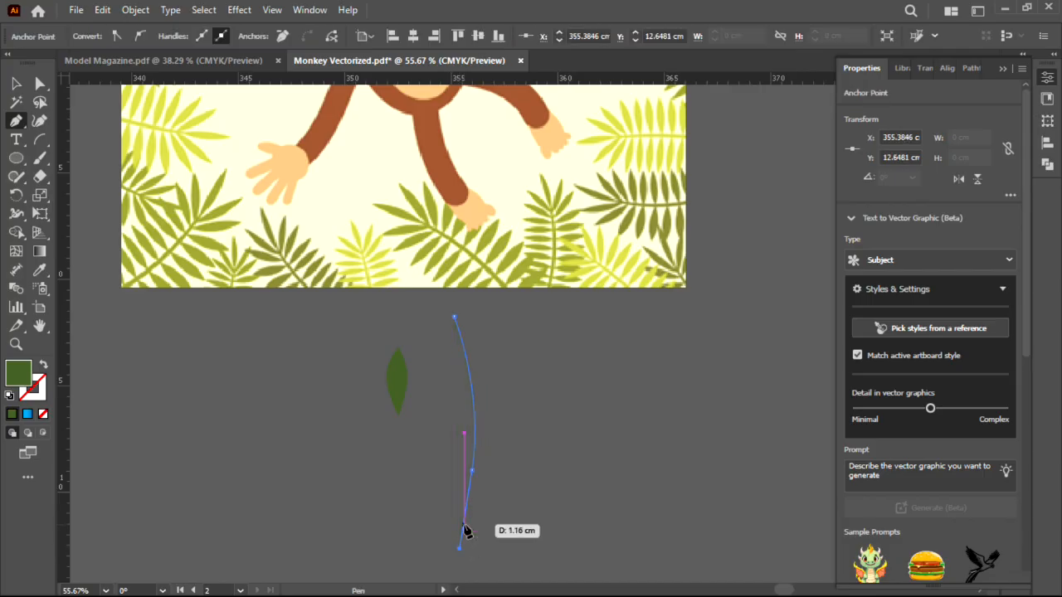
key(shift+x)
key(Escape)
key(v)
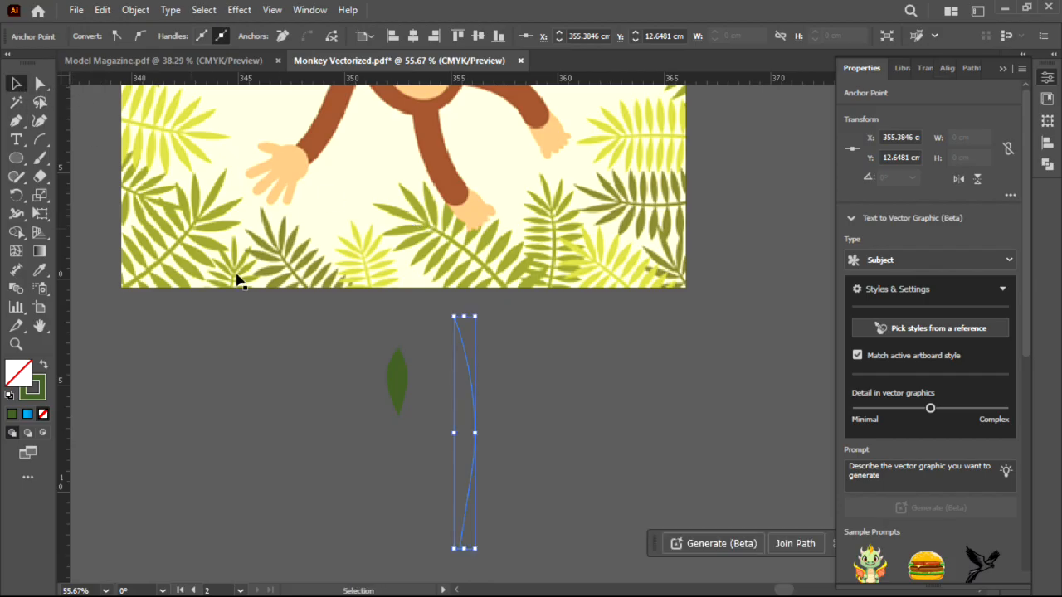
Sample the leaf's dark green with the Eyedropper and apply it to the stem as a stroke without fill.
key(i)
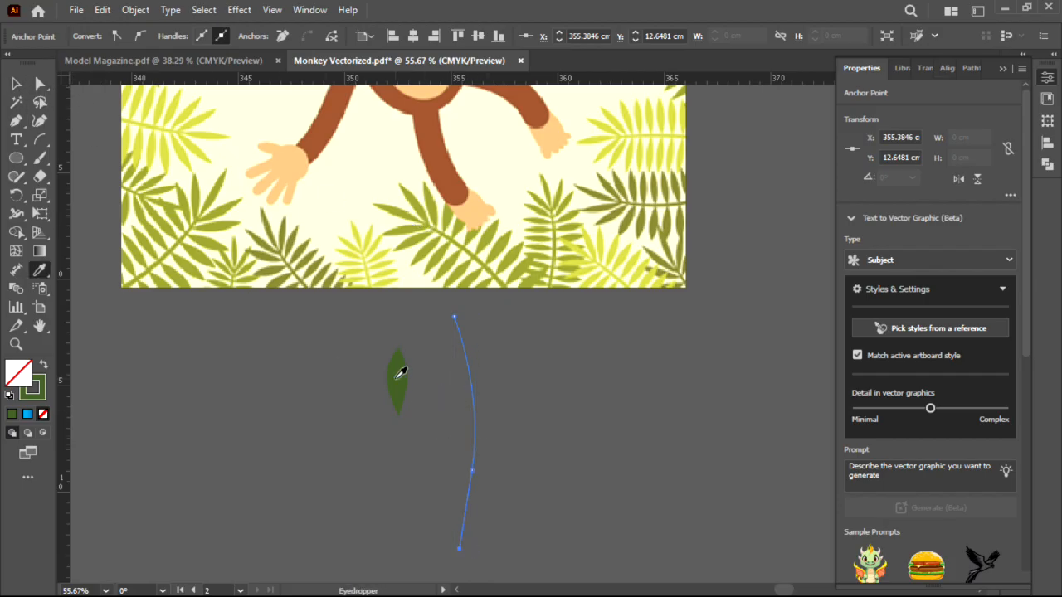
click(398, 377)
key(shift+x)
key(v)
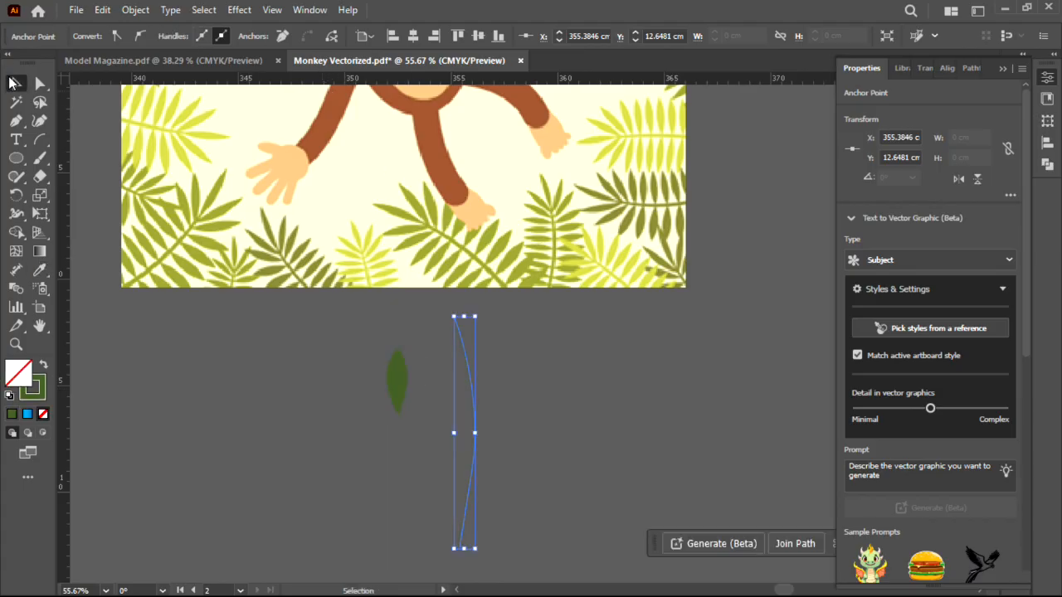
Try stroke weights of 10, 40, 18 and 14 pt on the stem and settle on 8 pt.
click(543, 391)
click(477, 391)
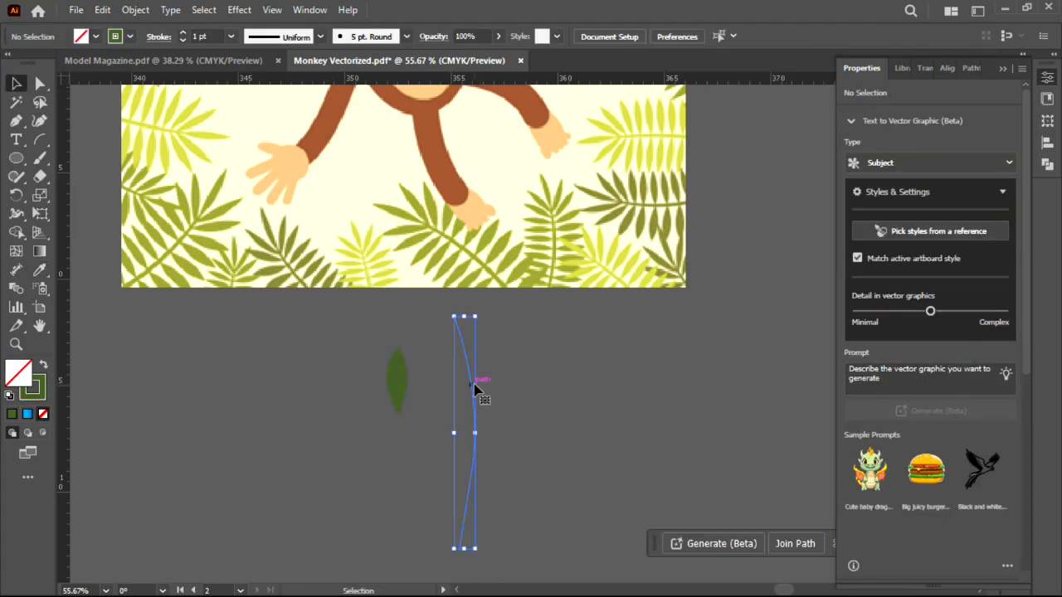
click(233, 36)
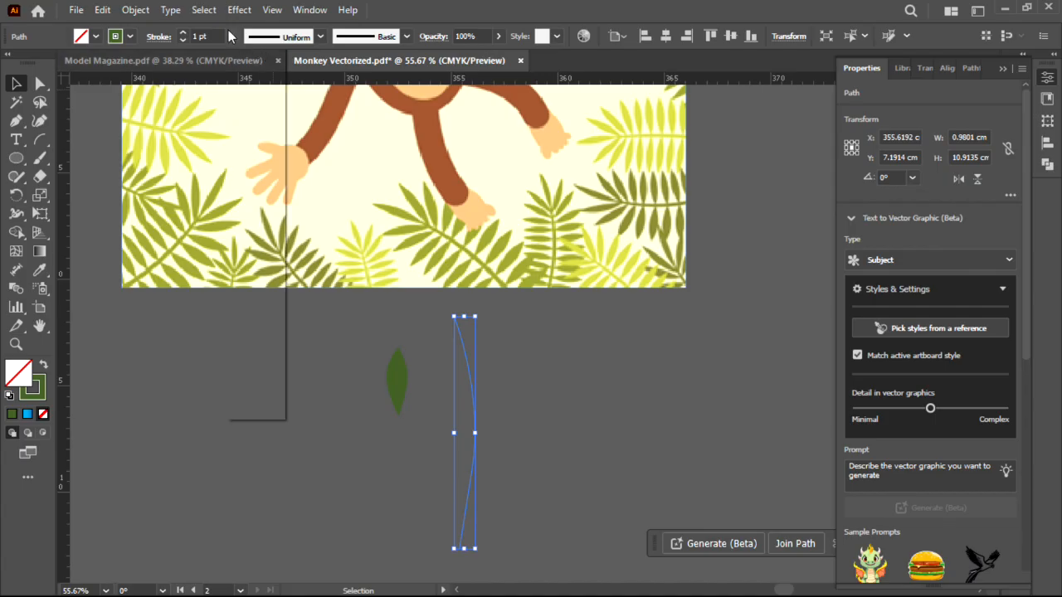
click(249, 256)
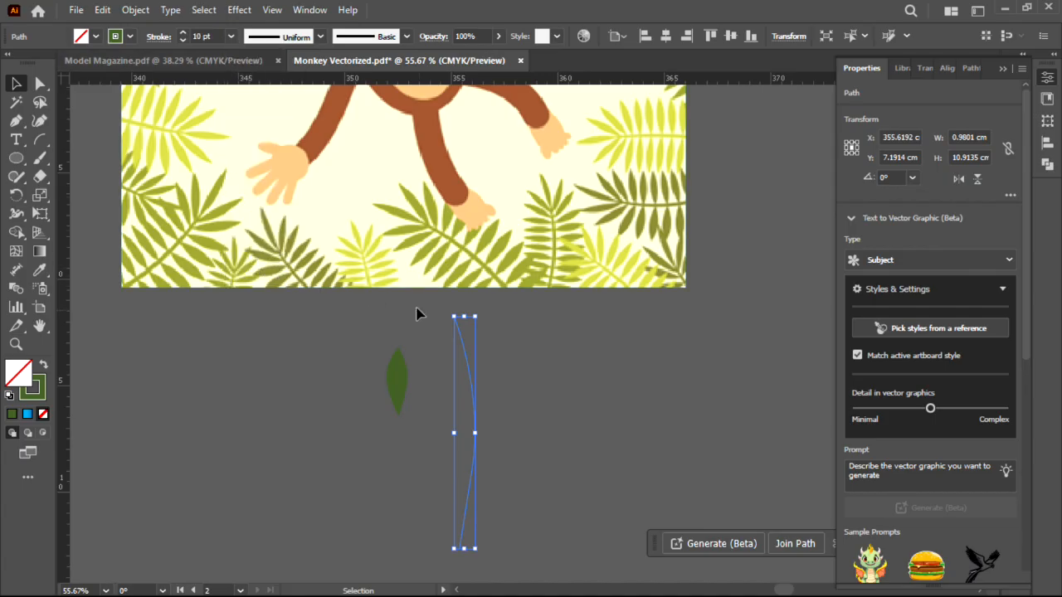
click(231, 37)
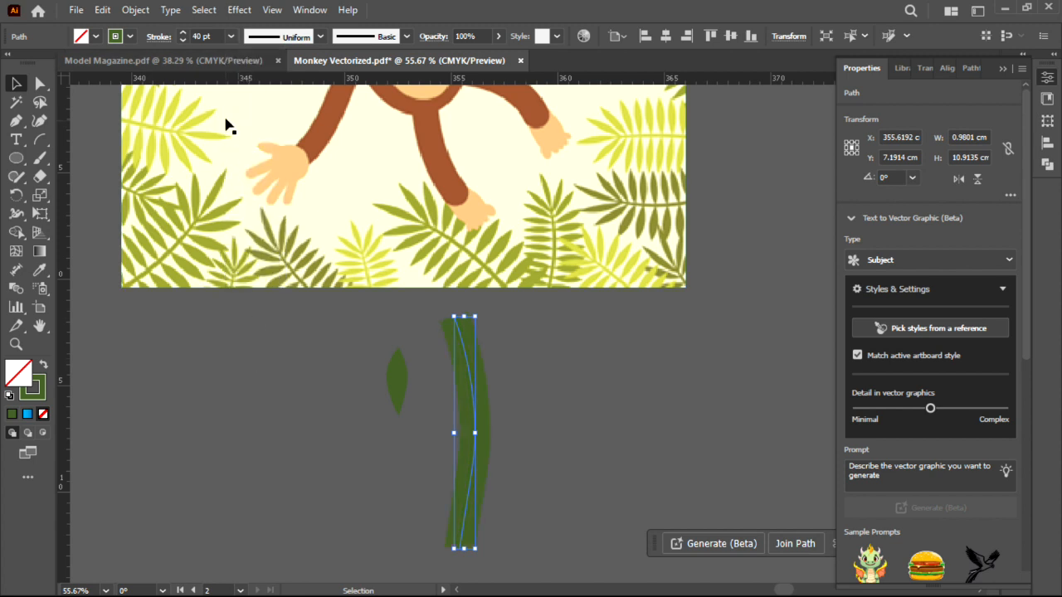
click(230, 35)
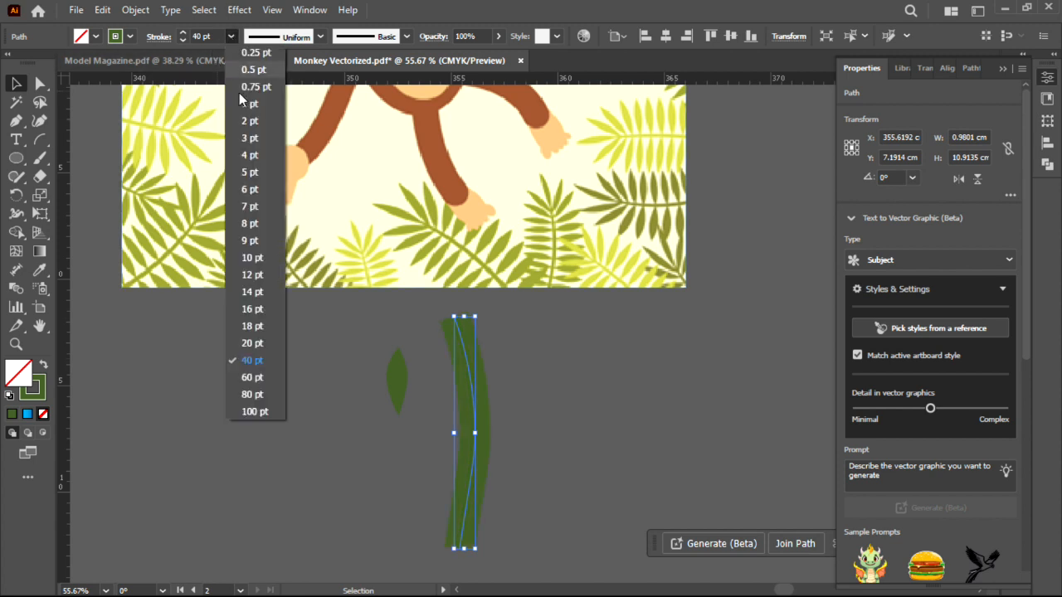
click(257, 328)
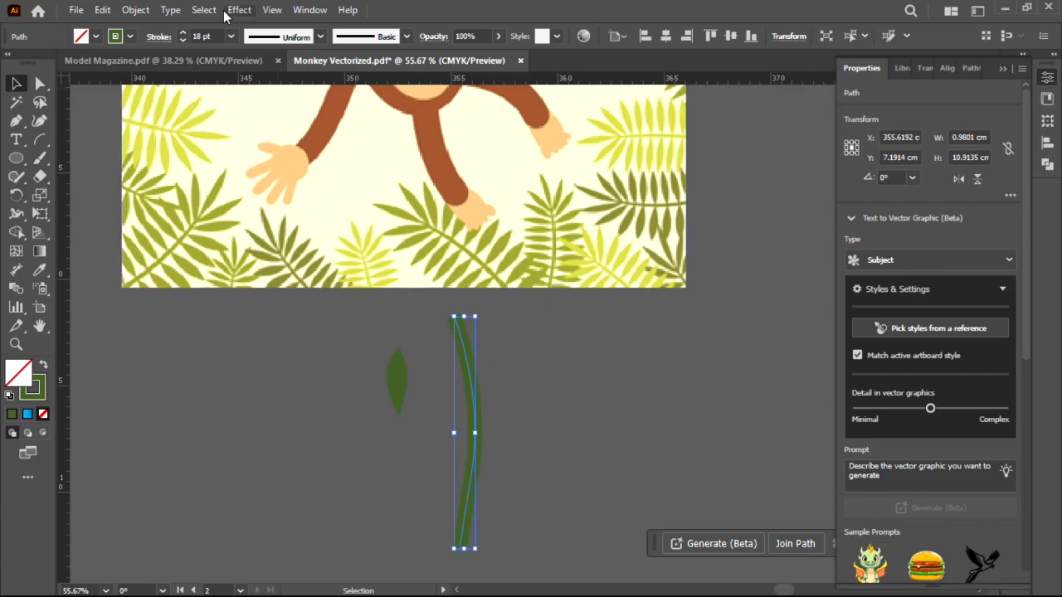
click(231, 38)
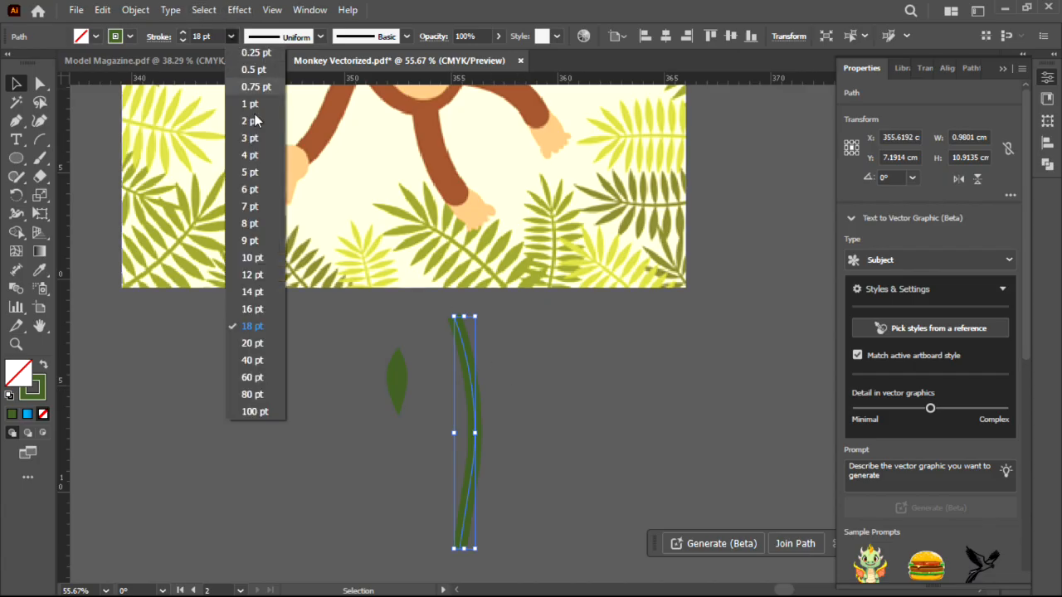
click(257, 292)
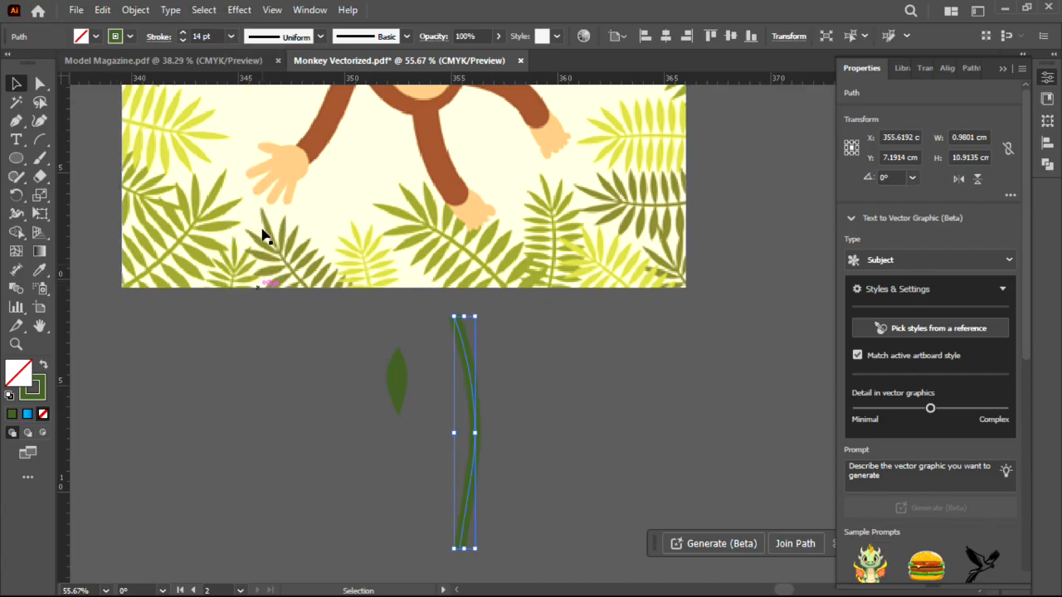
click(230, 37)
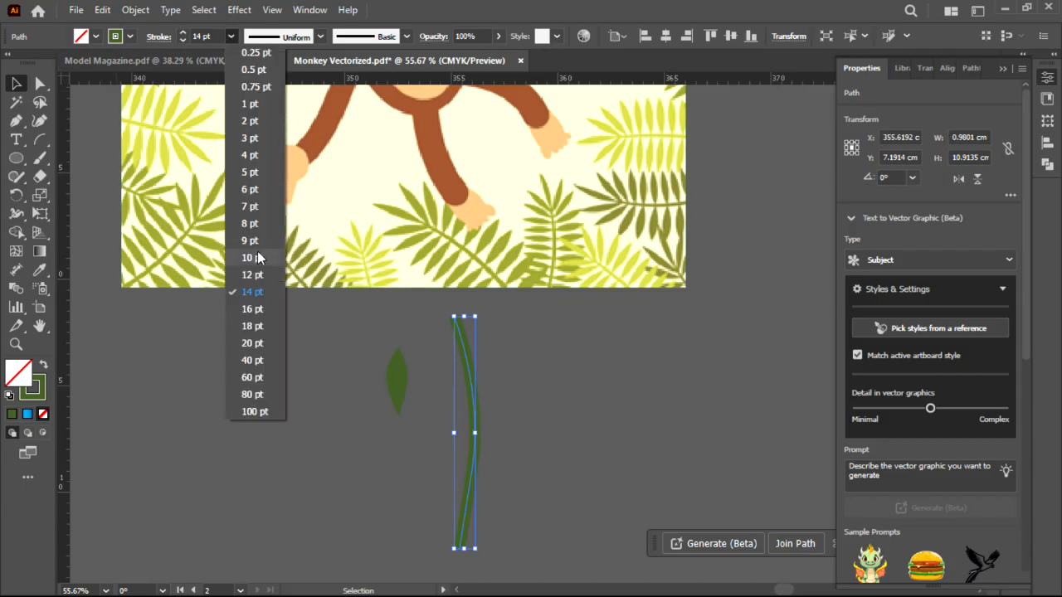
click(255, 226)
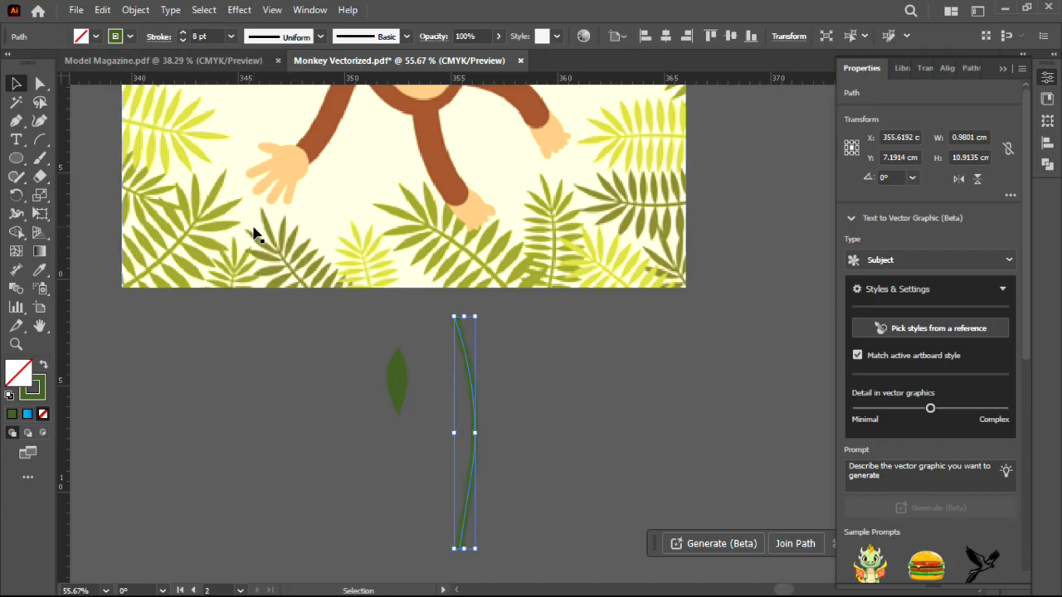
Move the stem about 1.3 cm toward the leaf and expand its fill and stroke into a solid shape.
click(586, 397)
drag(474, 390, 445, 393)
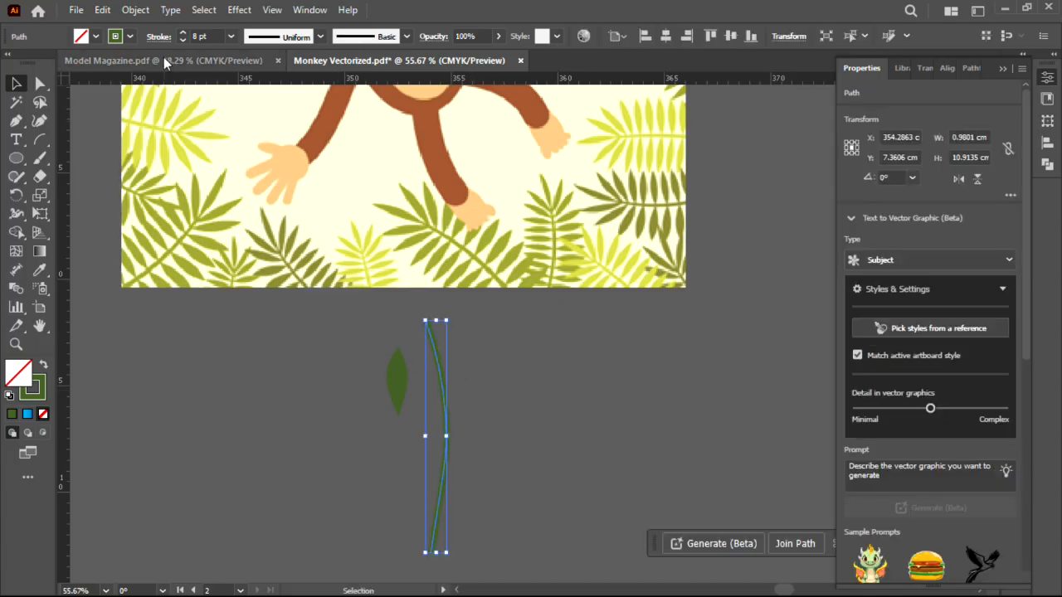
click(135, 10)
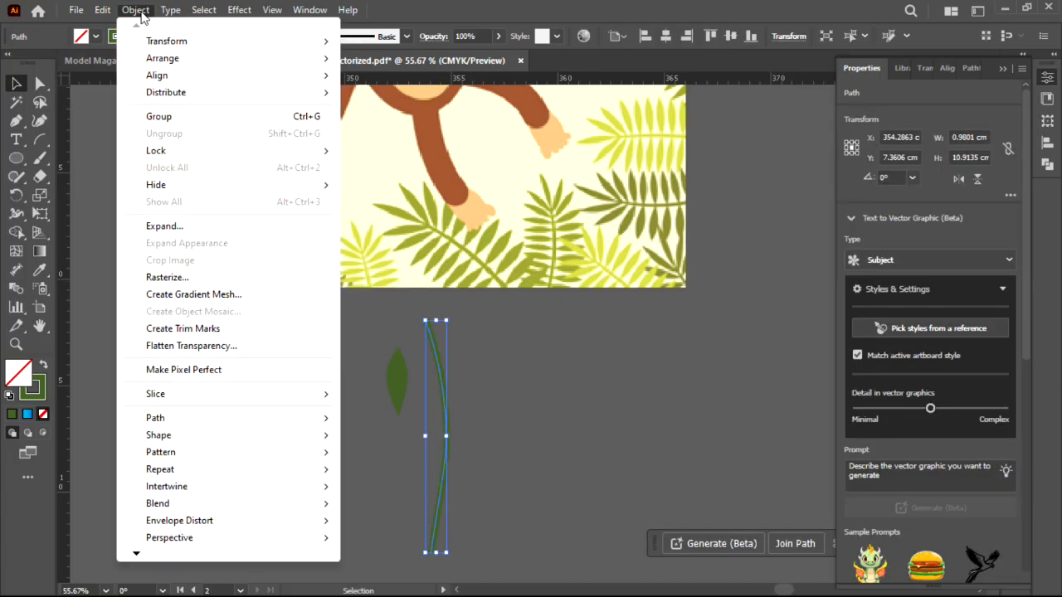
click(173, 227)
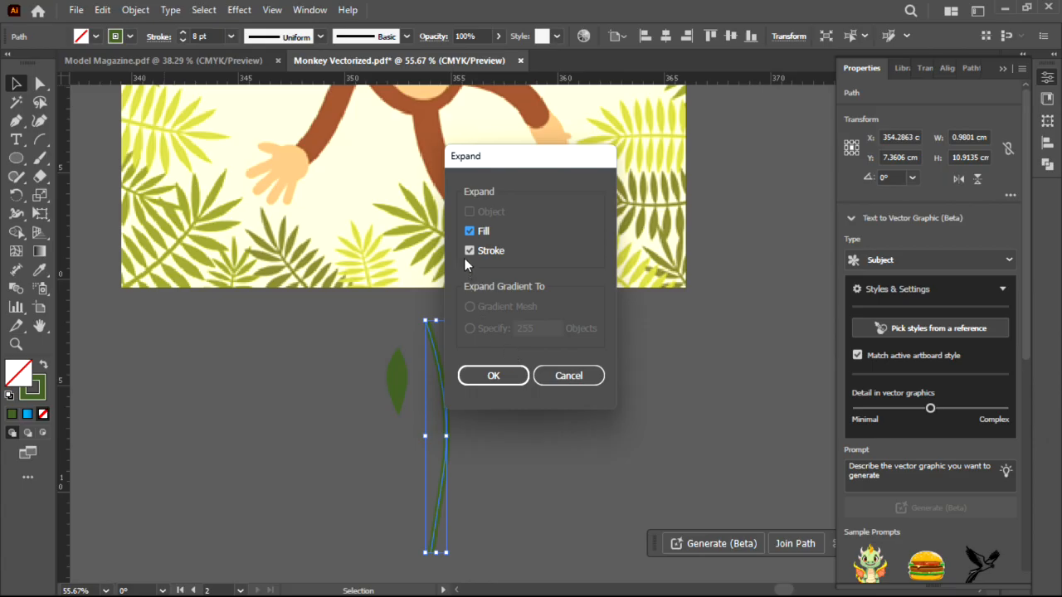
click(493, 375)
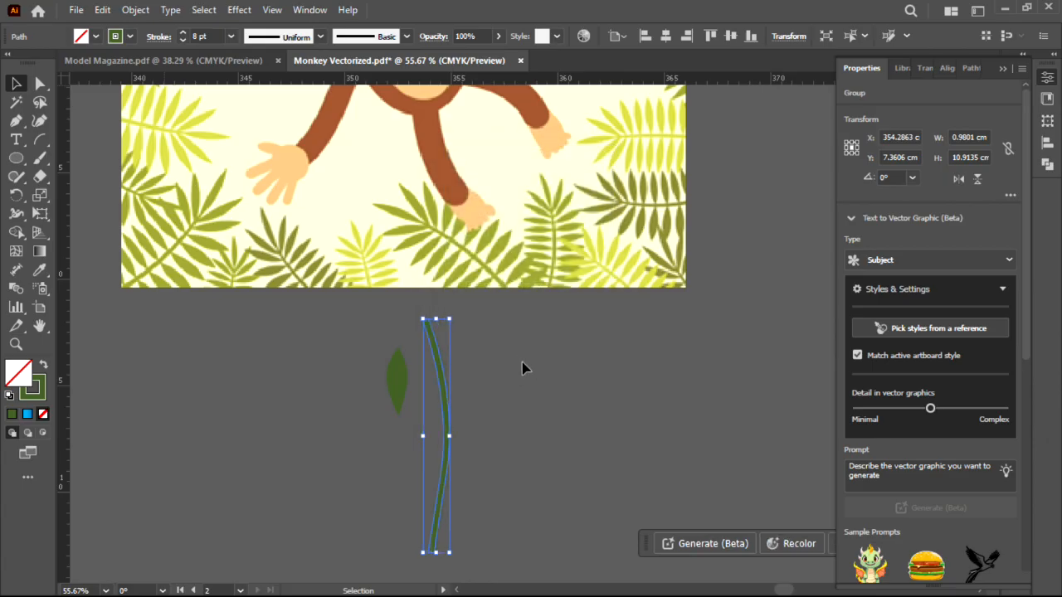
click(546, 363)
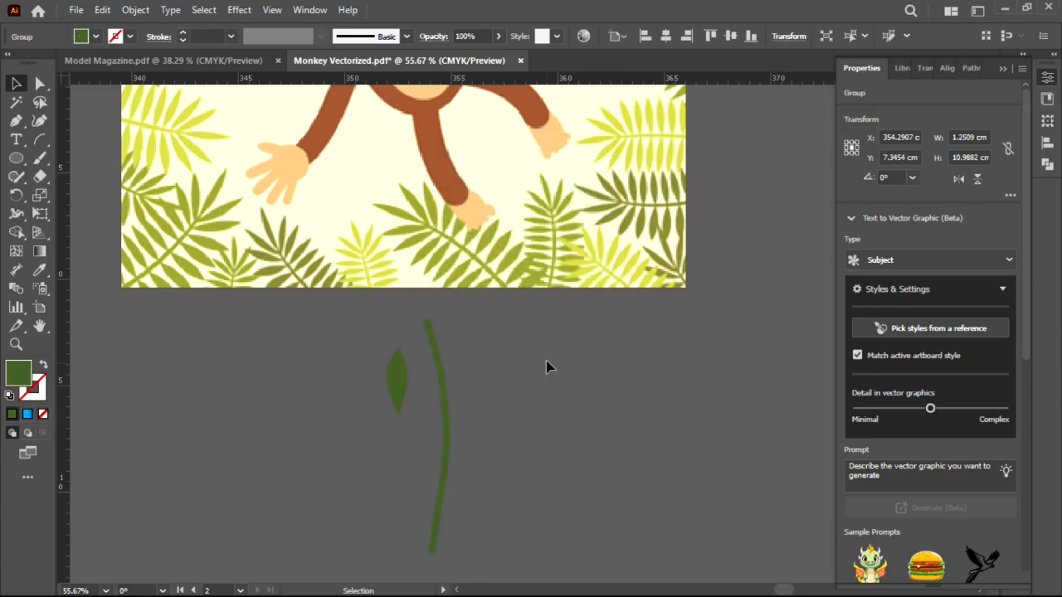
Rotate the leaf to 315° and place its lower tip against the right side of the stem near mid-height.
click(397, 375)
drag(407, 348, 455, 352)
drag(384, 379, 467, 405)
key(a)
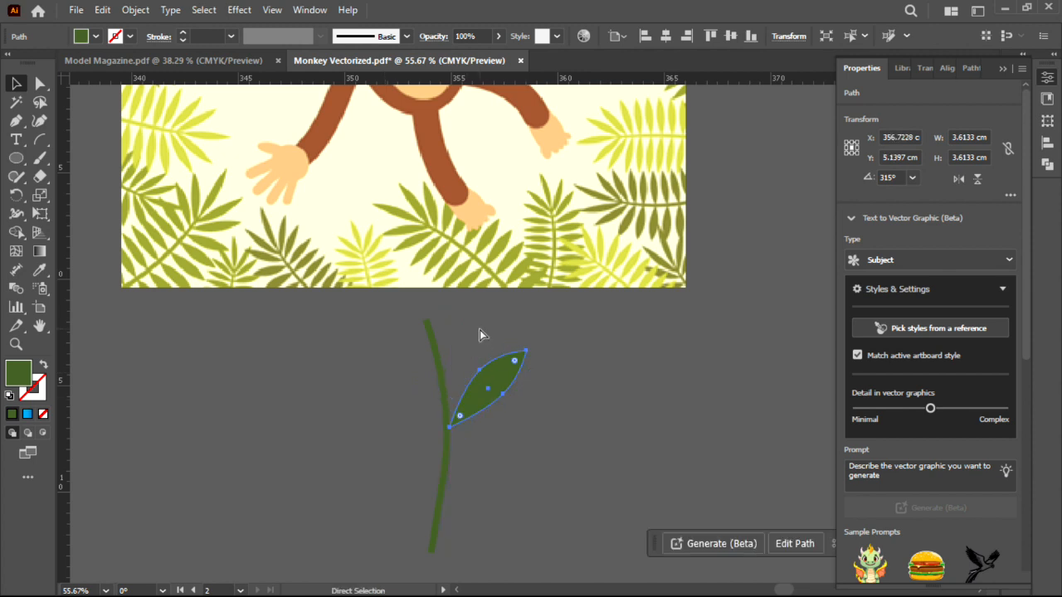
key(v)
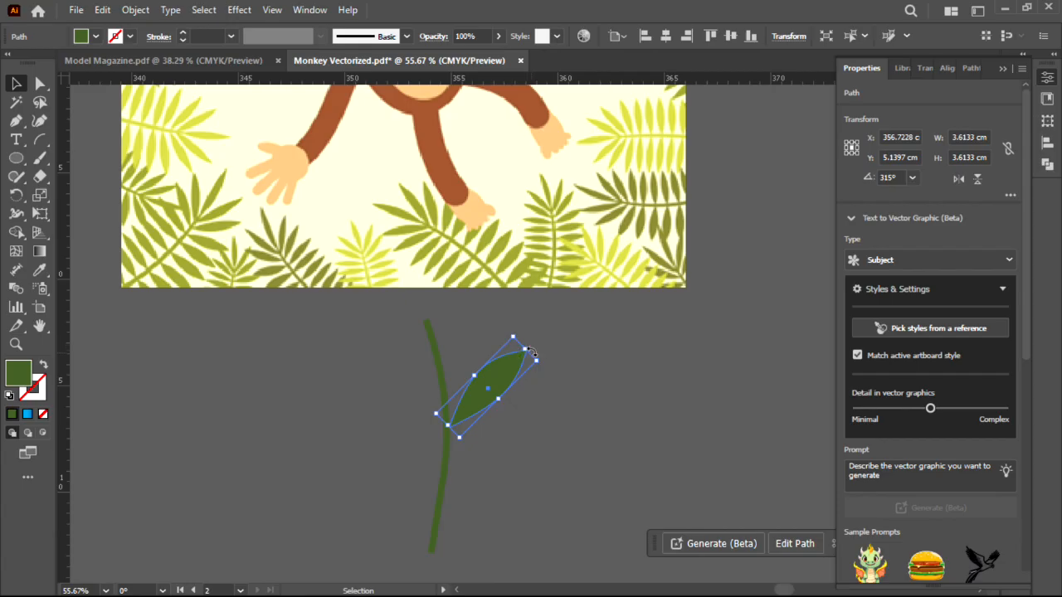
Place a horizontally mirrored copy of the leaf on the stem's left side and raise the right leaf slightly against the stem.
click(960, 179)
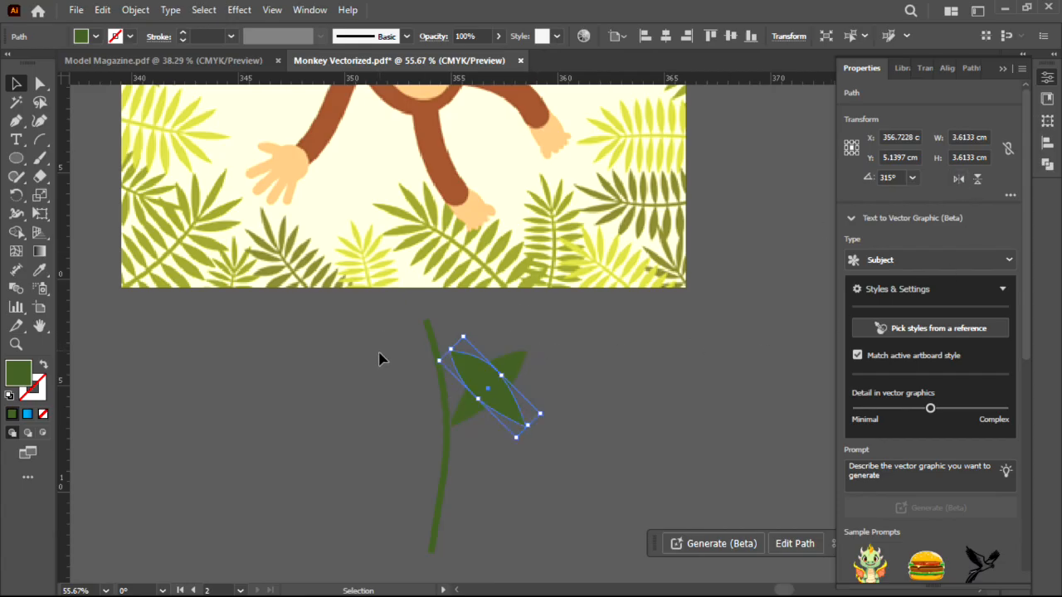
drag(506, 405, 433, 431)
scroll(421, 355, up, 5)
scroll(609, 390, down, 7)
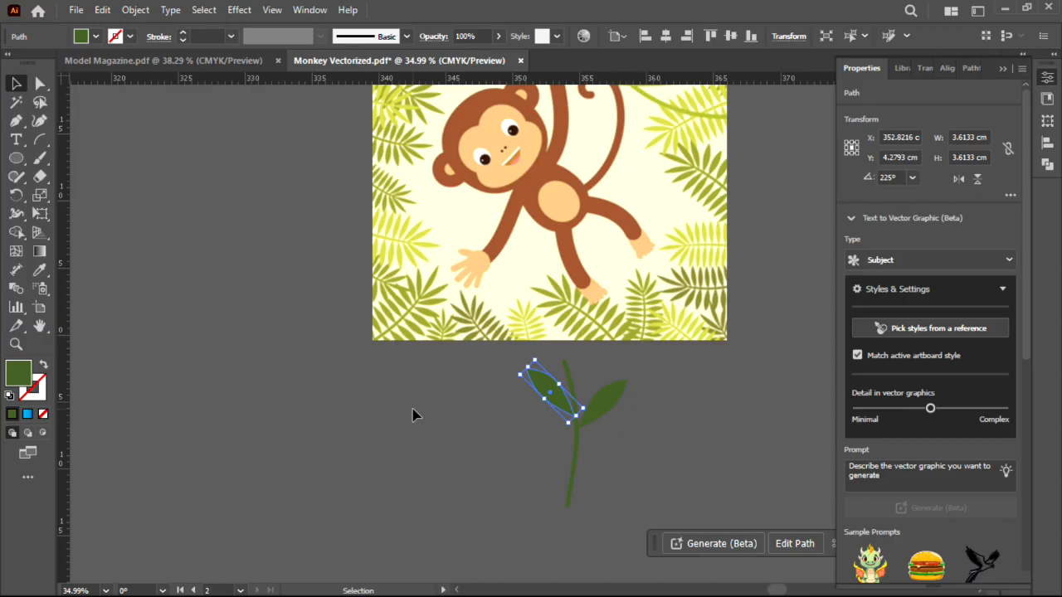
drag(591, 389, 921, 363)
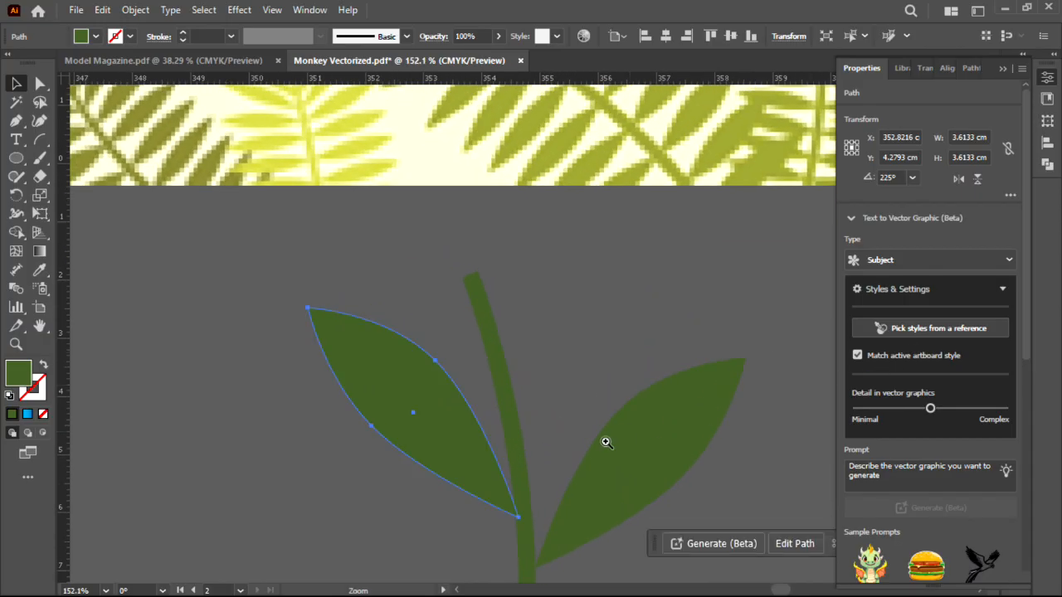
mouse_move(604, 489)
mouse_down()
mouse_move(606, 467)
mouse_move(635, 446)
mouse_move(600, 470)
mouse_up()
Select both leaves and duplicate the pair twice down the stem, making three leaf pairs.
click(470, 462)
shift+click(604, 477)
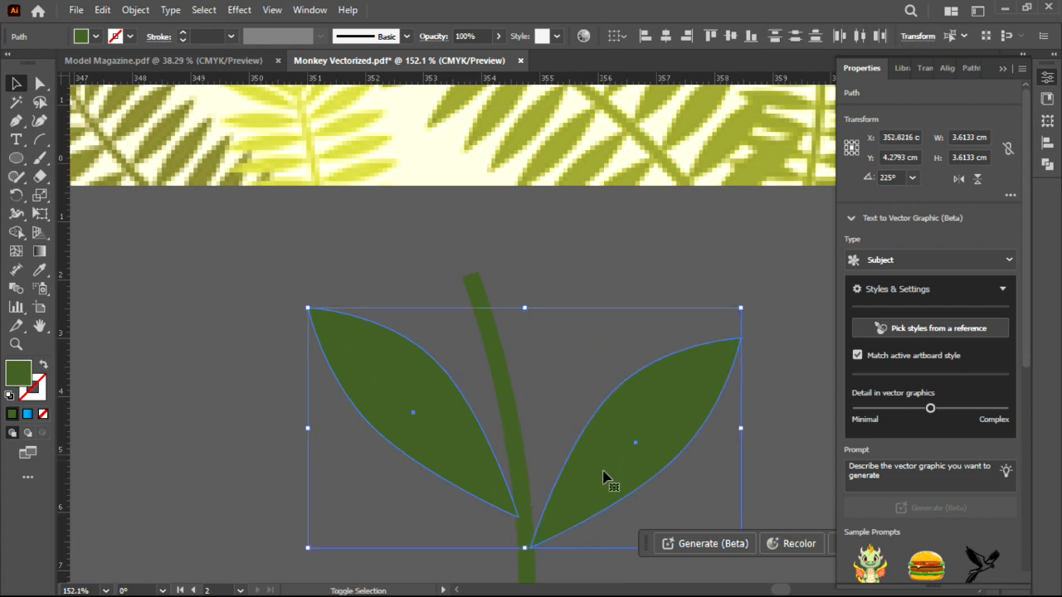
scroll(602, 357, down, 2)
scroll(600, 348, down, 3)
alt+scroll(631, 324, down, 4)
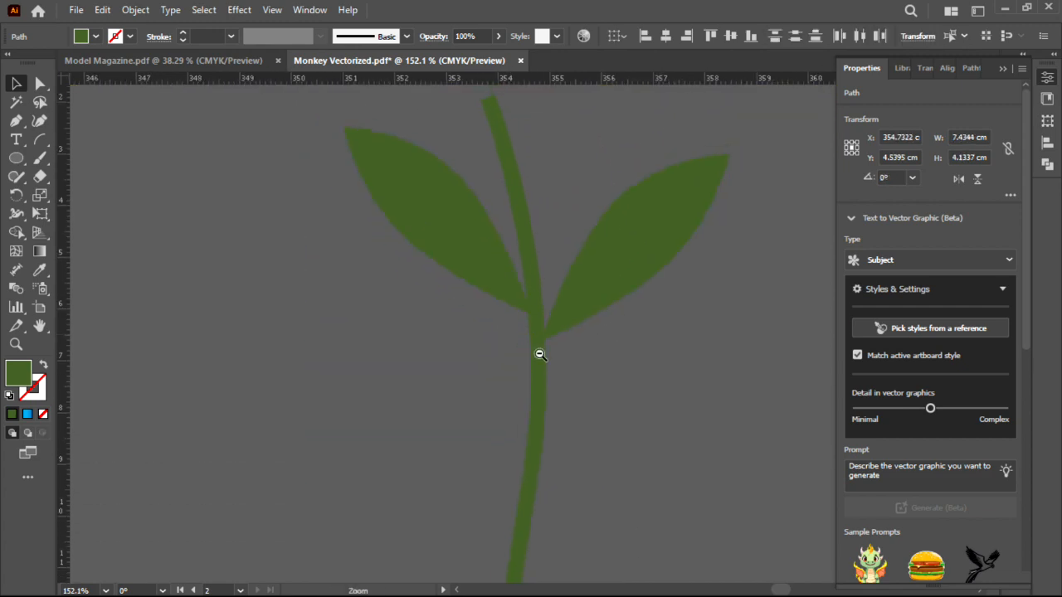
alt+drag(618, 314, 611, 446)
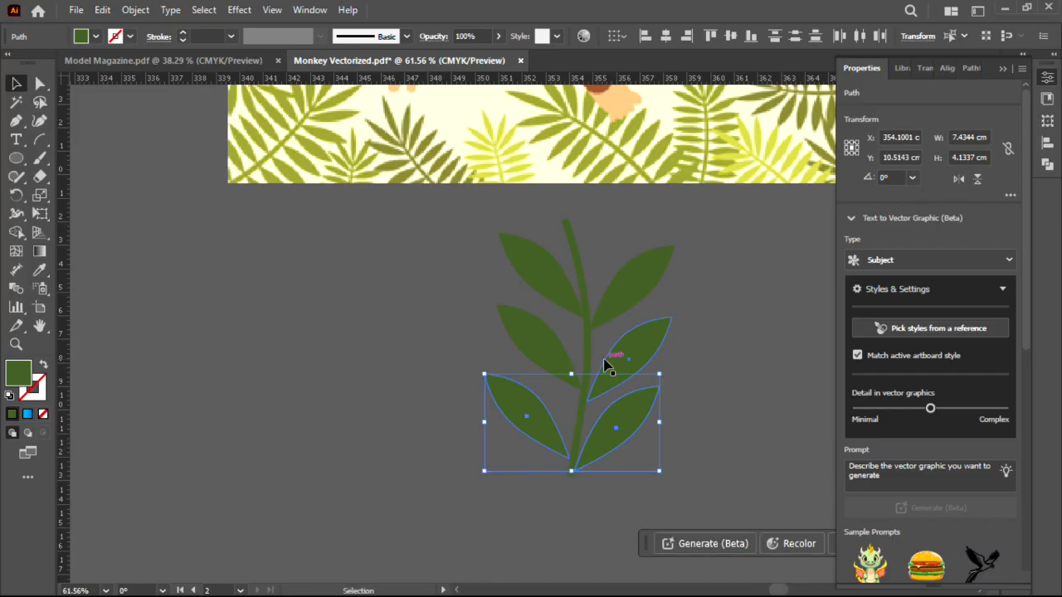
Duplicate a leaf pair and place the copy just above the tip of the stem.
scroll(604, 364, up, 3)
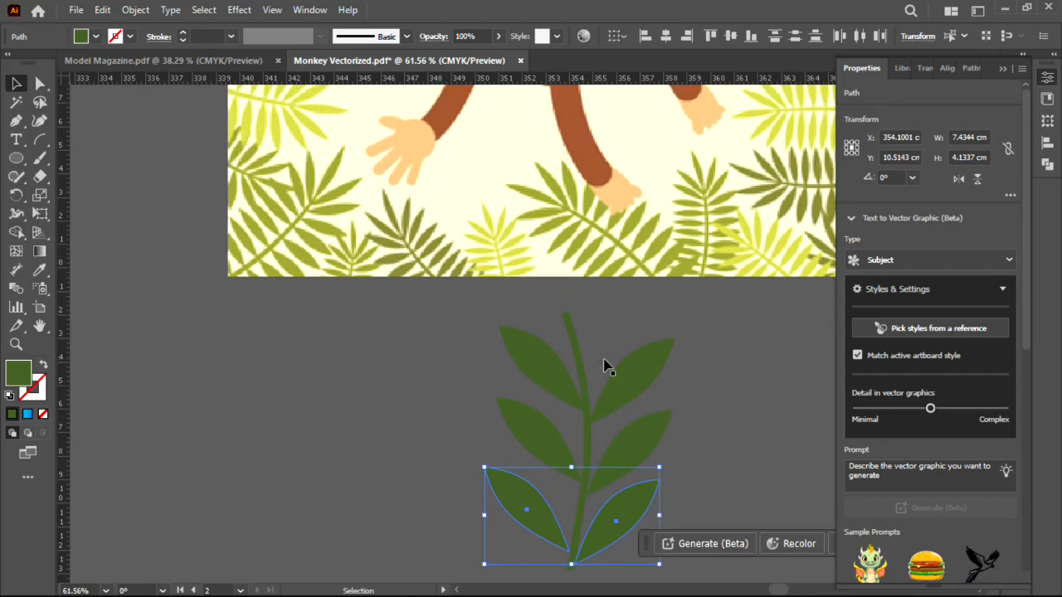
scroll(604, 365, up, 3)
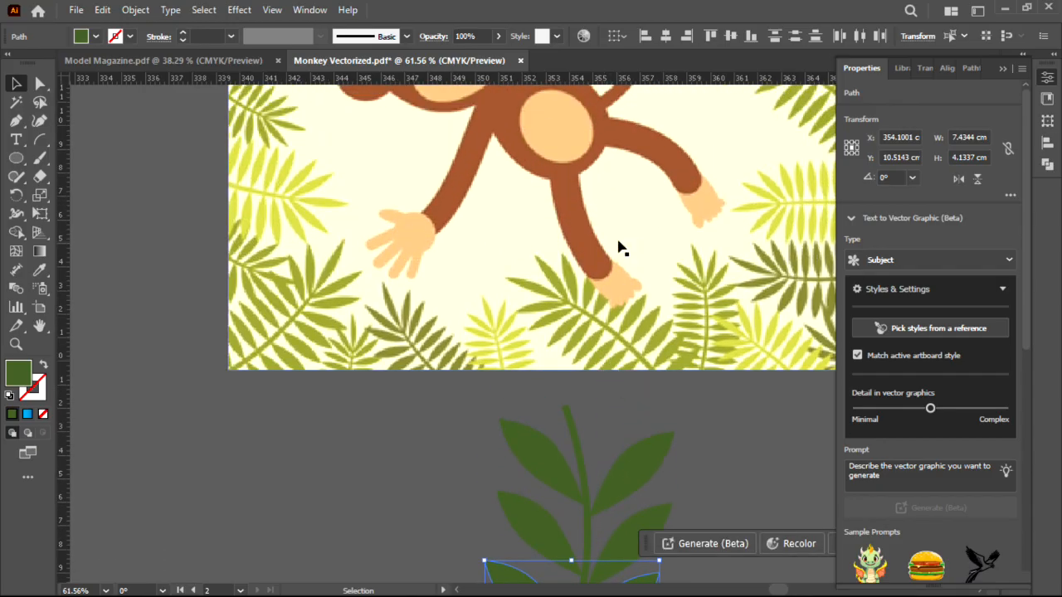
scroll(678, 235, down, 5)
drag(614, 163, 541, 282)
drag(586, 197, 587, 315)
scroll(599, 466, down, 1)
drag(578, 501, 584, 399)
scroll(580, 396, up, 6)
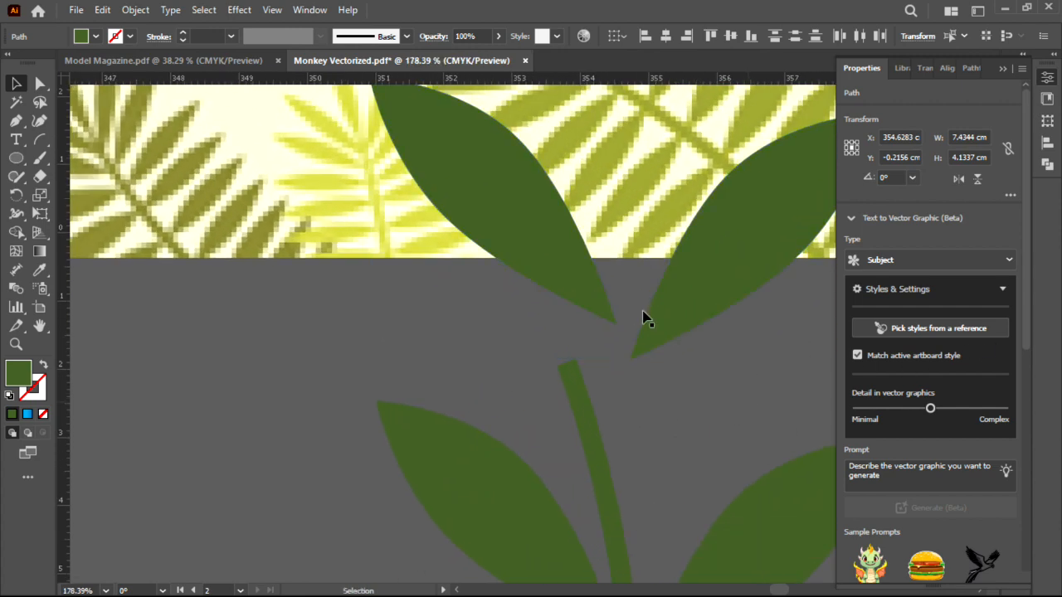
Move the two top leaves individually so their lower points meet at the tip of the stem.
click(646, 317)
drag(569, 280, 526, 311)
drag(668, 336, 604, 347)
drag(783, 193, 522, 308)
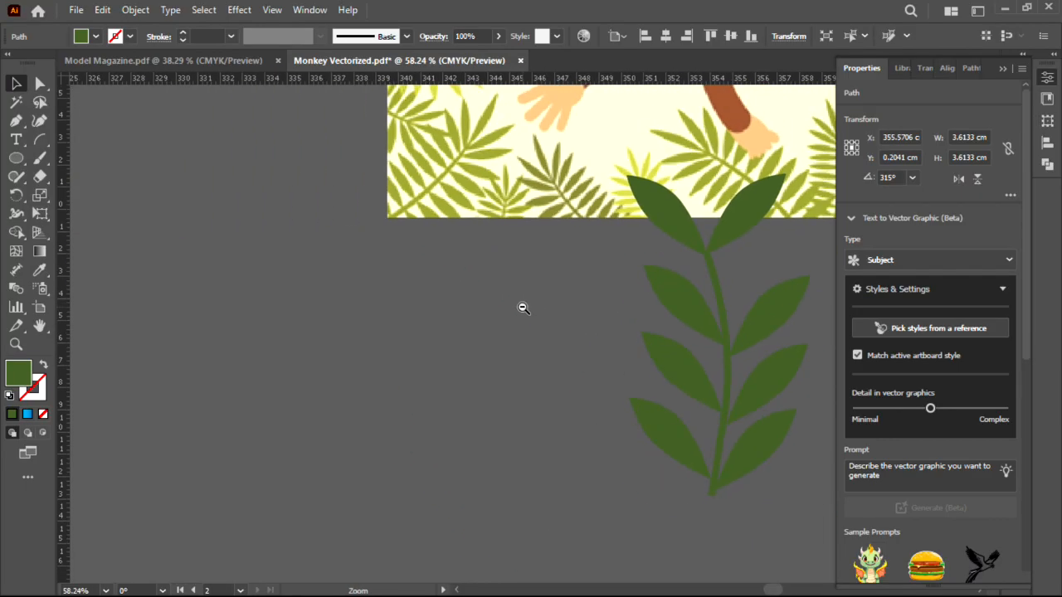
drag(721, 366, 479, 373)
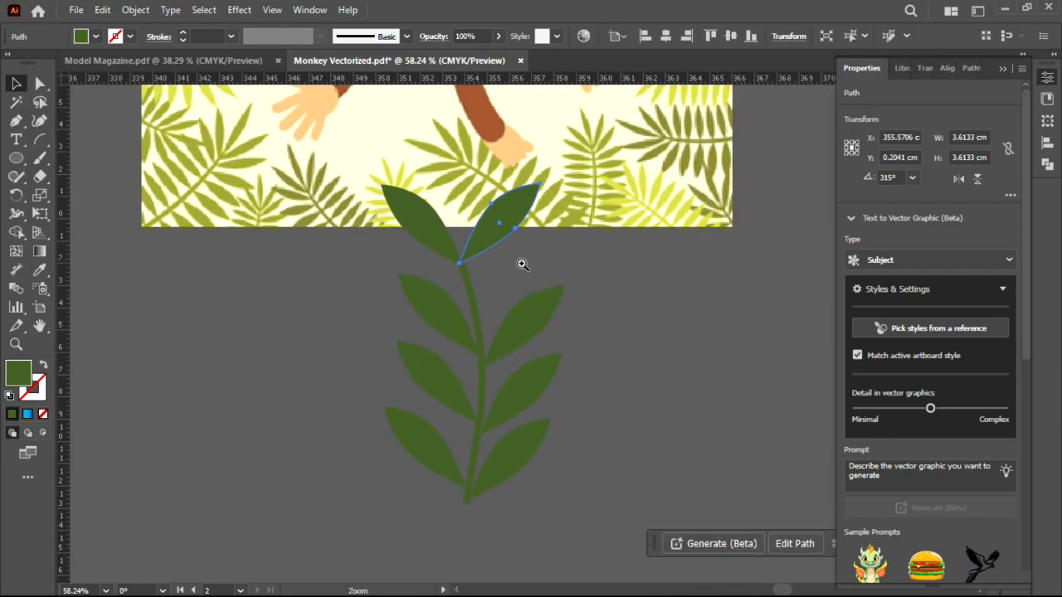
Scale the top leaf pair down to about 3.3 cm wide and seat it on the tip of the stem.
shift+click(428, 230)
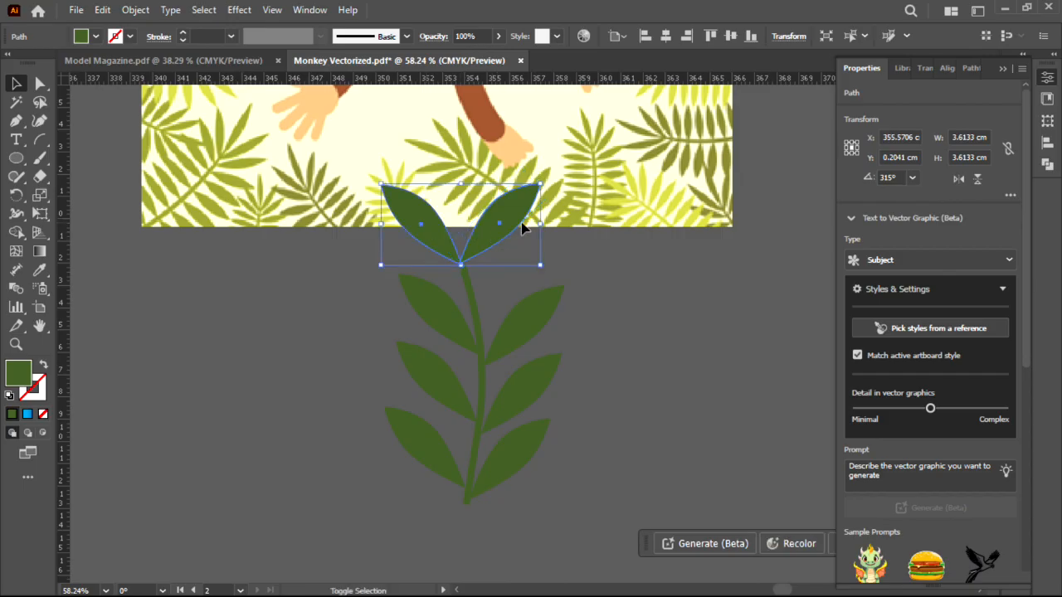
drag(541, 186, 503, 230)
key(ctrl+space)
drag(434, 237, 680, 238)
drag(300, 276, 420, 267)
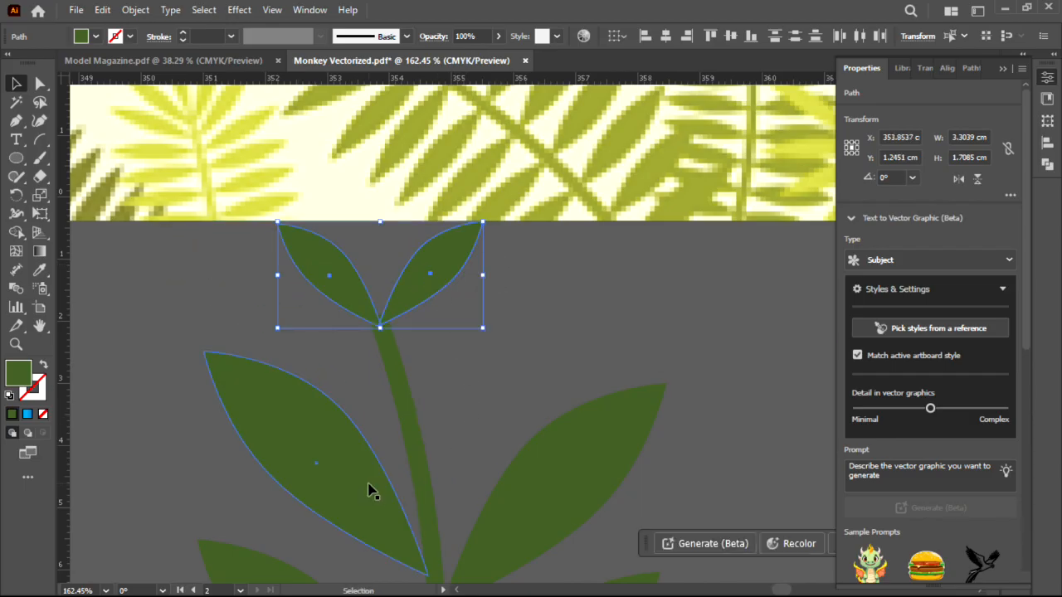
Duplicate the small right leaf and attach the copy to the right side of the stem below the top pair.
click(509, 304)
click(439, 290)
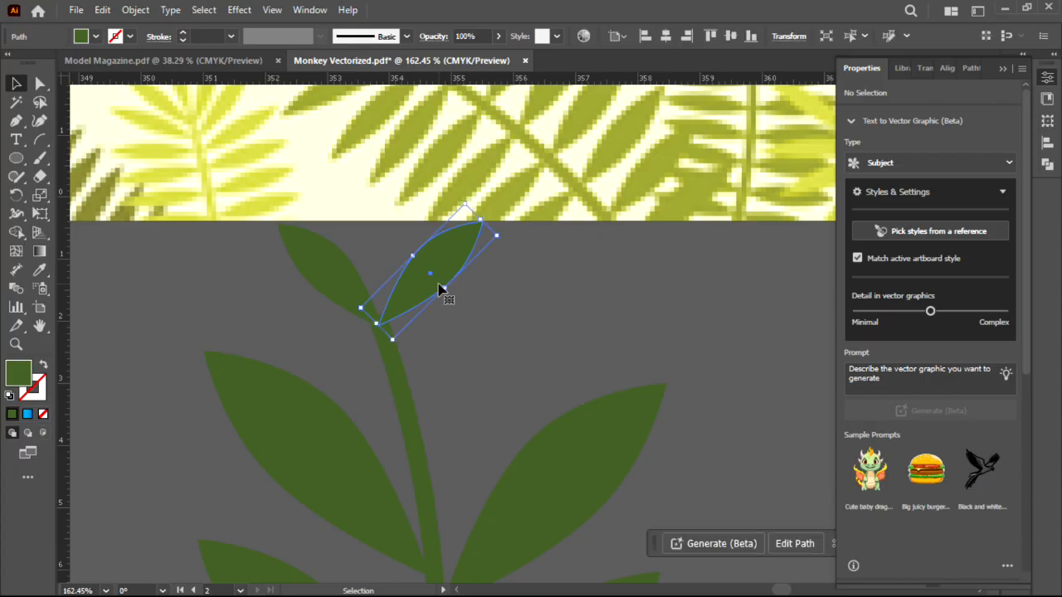
drag(439, 290, 470, 369)
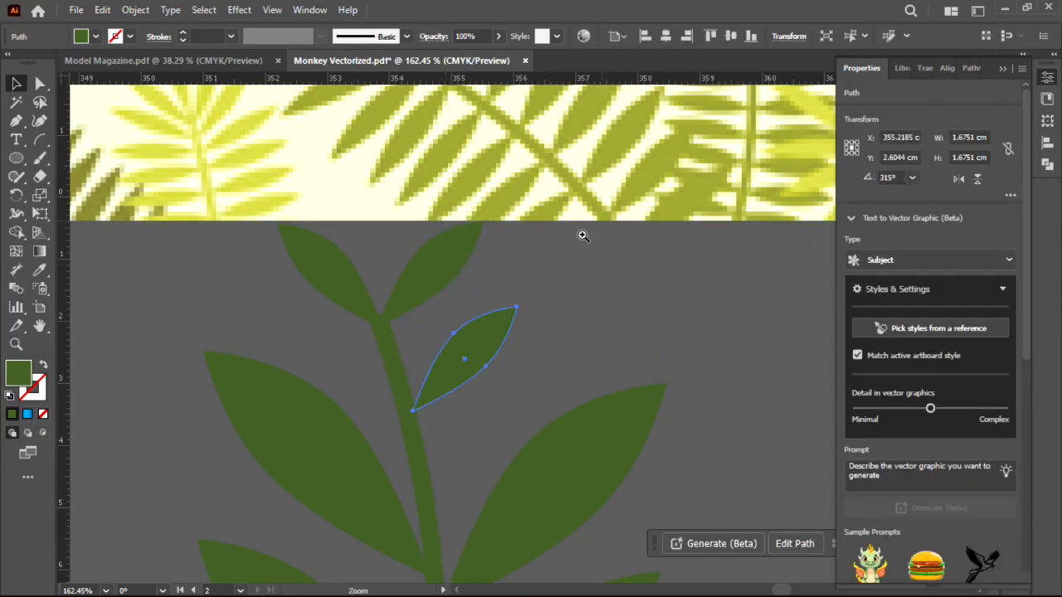
alt+scroll(580, 232, down, 5)
Select all the branch parts without the reference picture and move them down and left, clear of the picture.
click(543, 287)
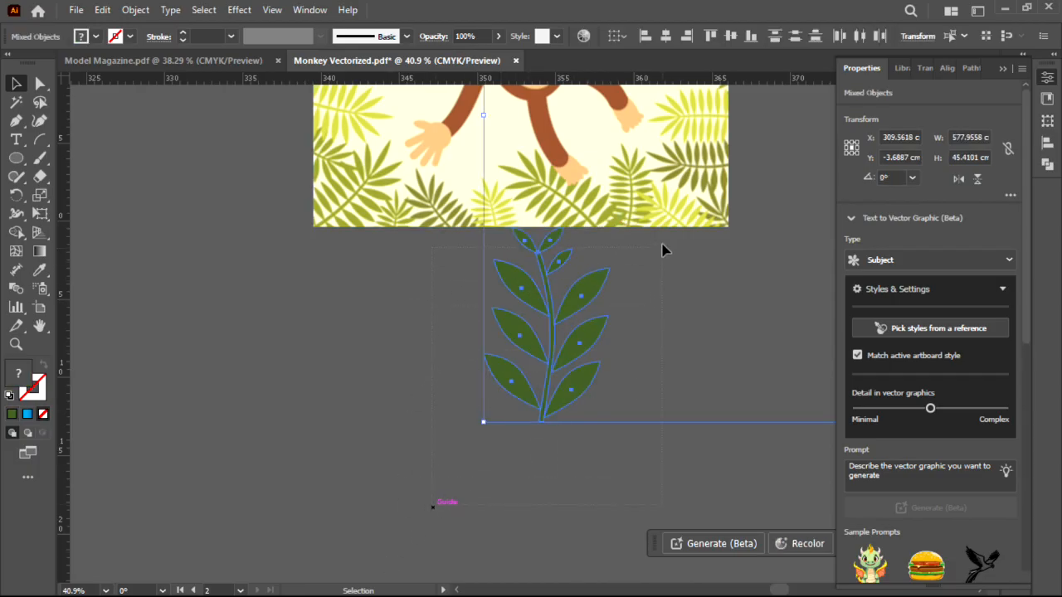
shift+click(616, 209)
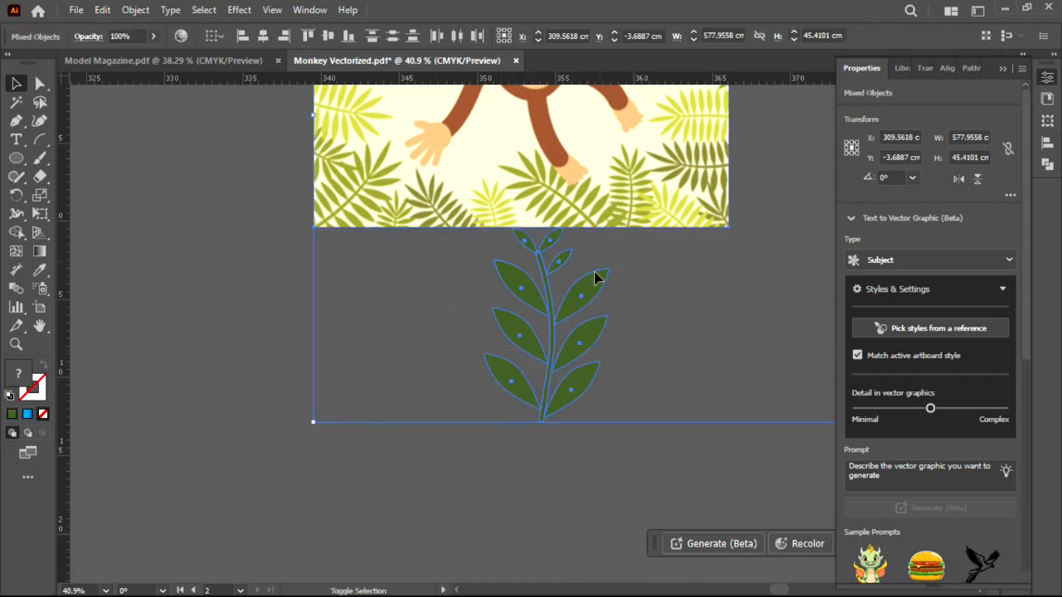
click(483, 493)
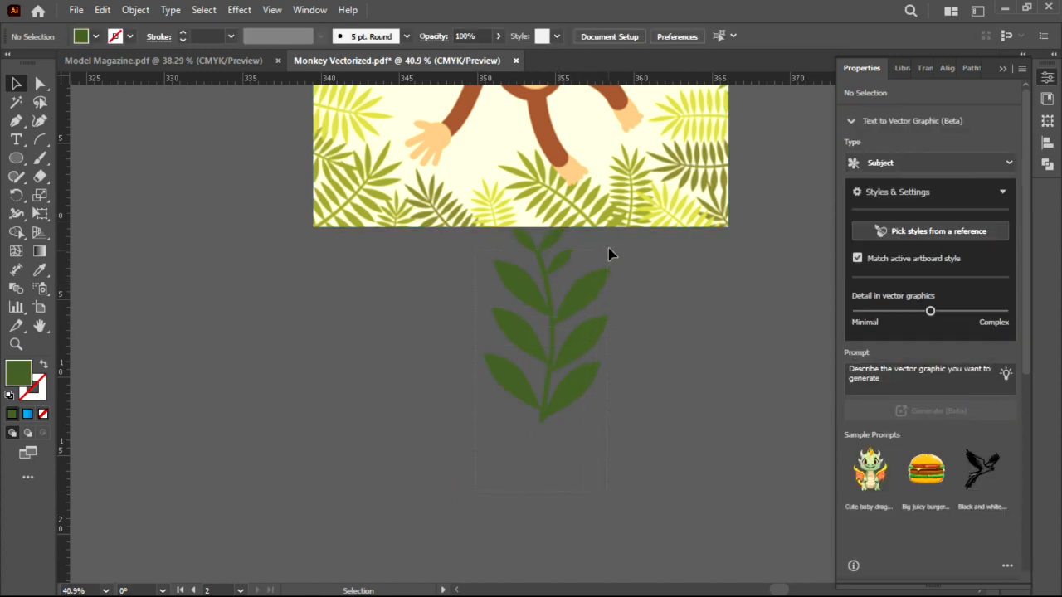
click(581, 270)
drag(541, 254, 408, 348)
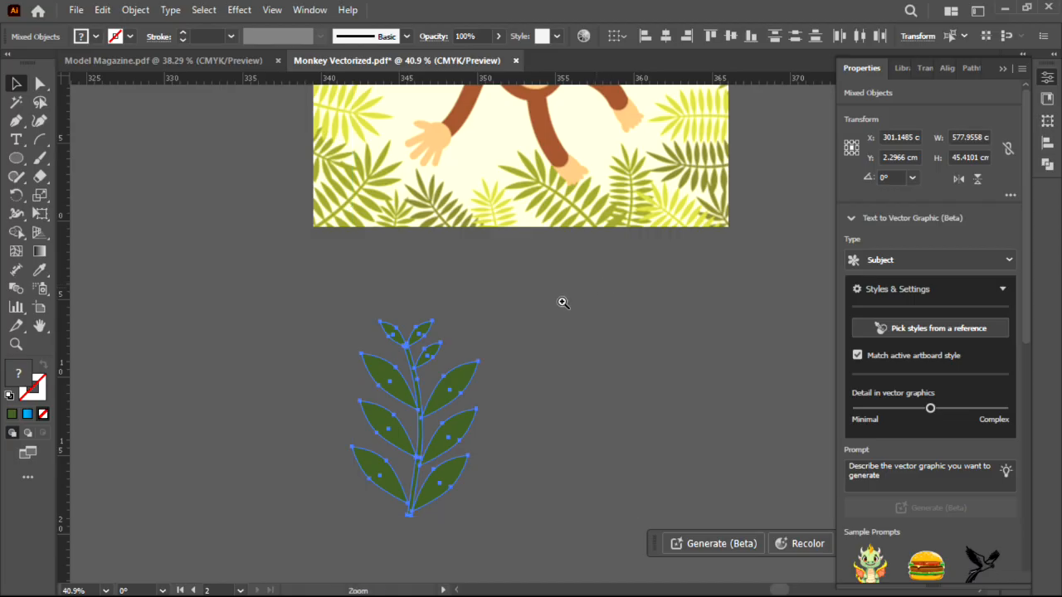
Exclude the monkey from the selection, group the branch parts, and move the branch to the monkey's lower left.
drag(578, 297, 285, 370)
drag(548, 352, 320, 425)
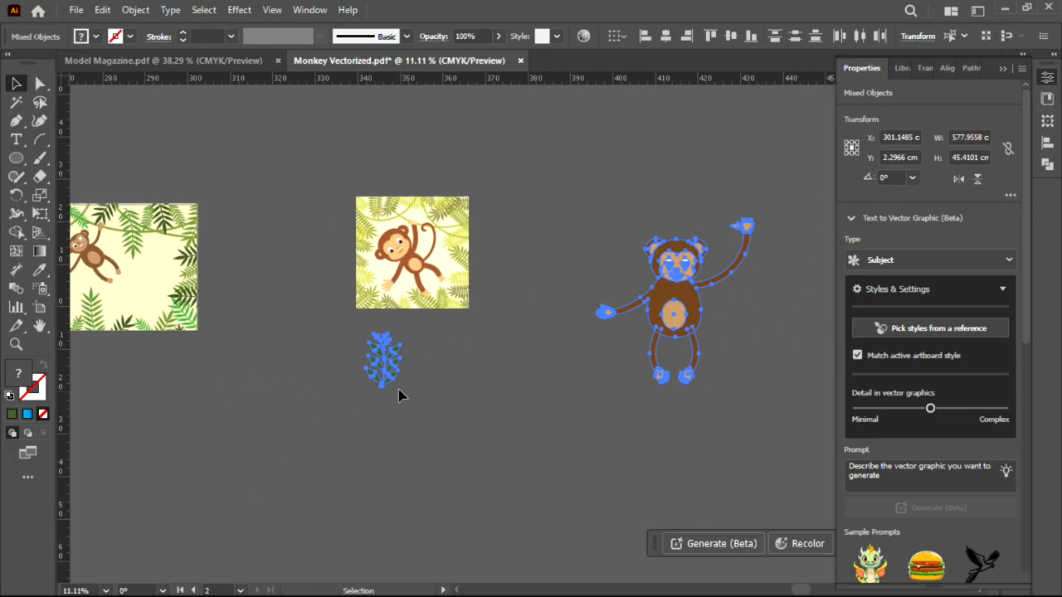
shift+click(676, 315)
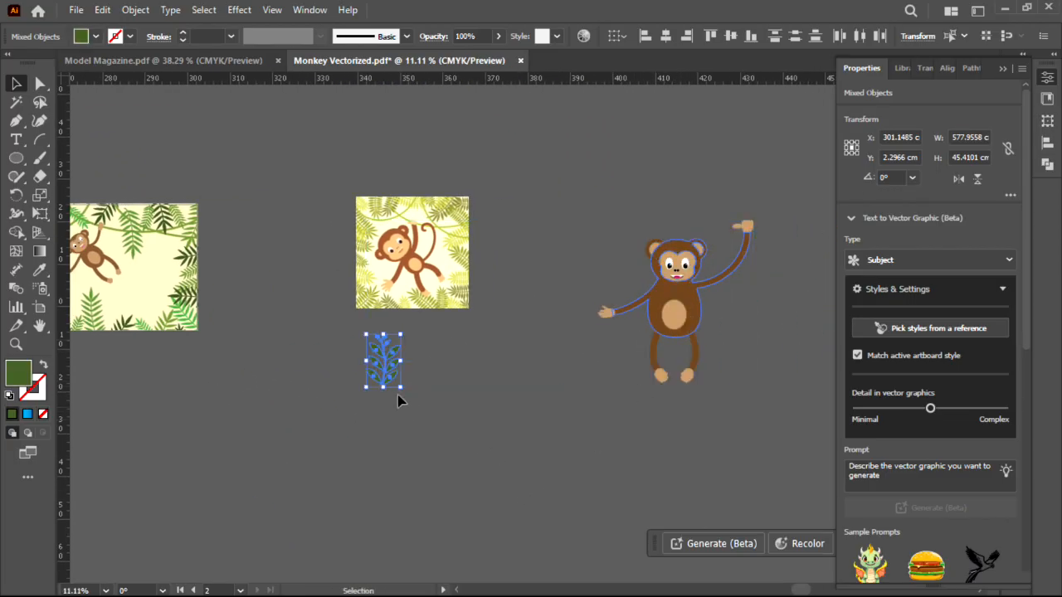
drag(400, 357, 538, 351)
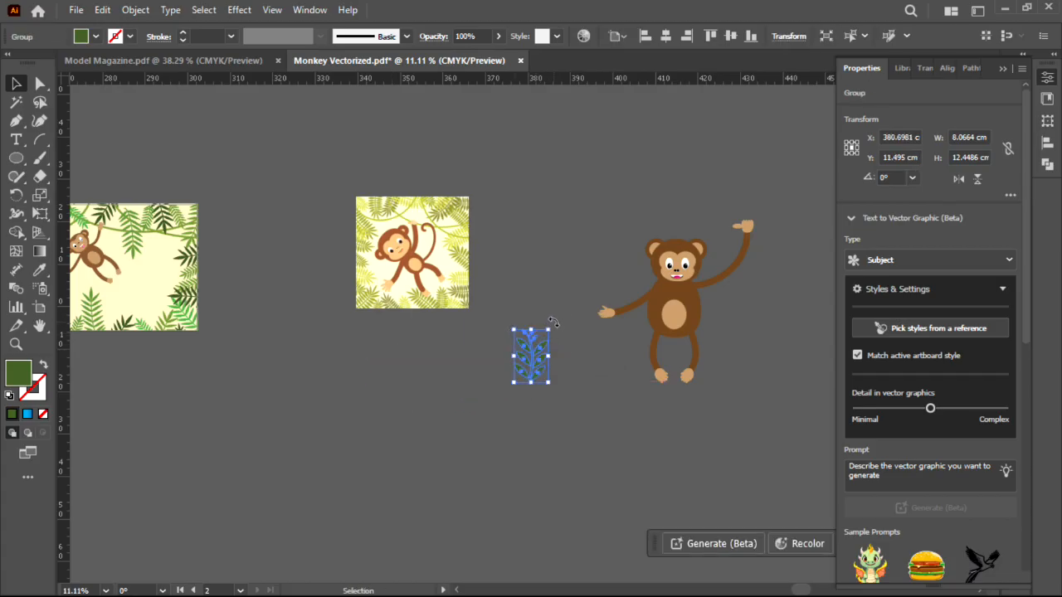
click(656, 196)
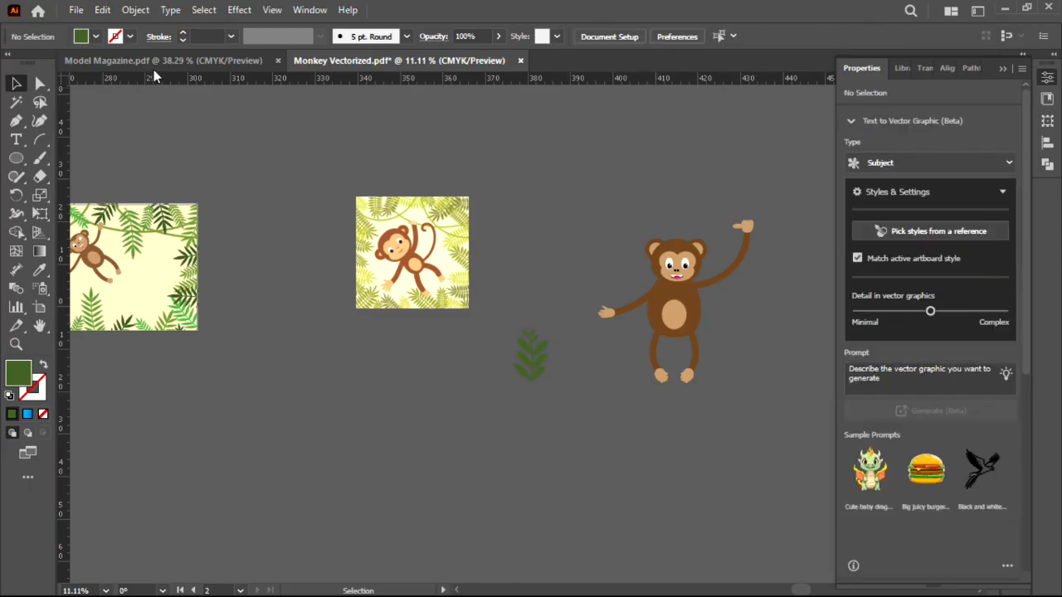
Draw an unfilled, green-outlined rectangle about 75.2 by 63.8 cm around the monkey and move the branch inside its lower-left corner.
click(17, 159)
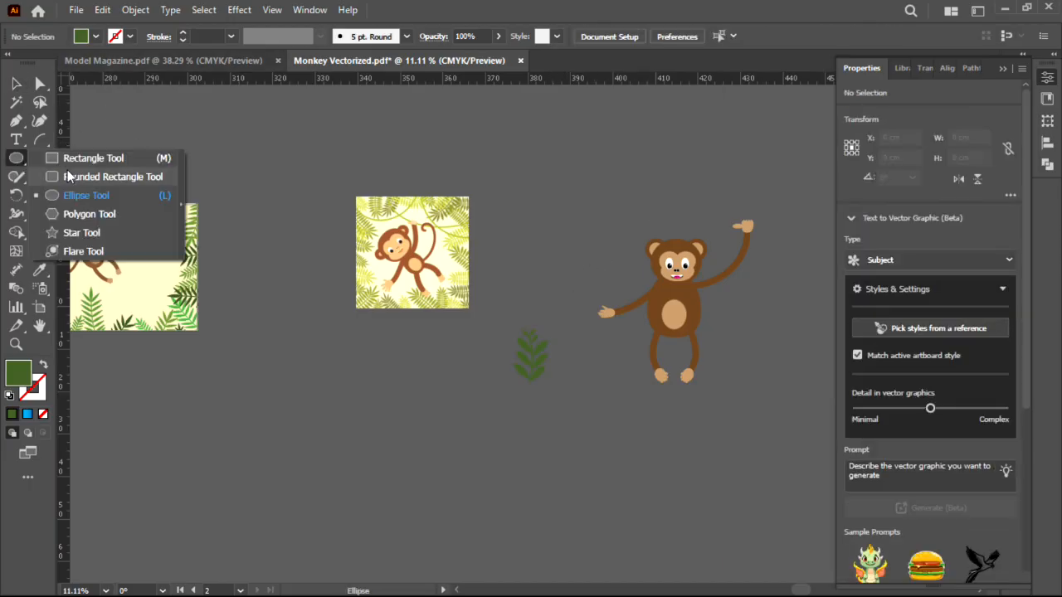
click(81, 158)
mouse_move(511, 147)
mouse_down()
mouse_move(624, 303)
mouse_move(763, 370)
mouse_move(815, 370)
mouse_move(828, 414)
mouse_up()
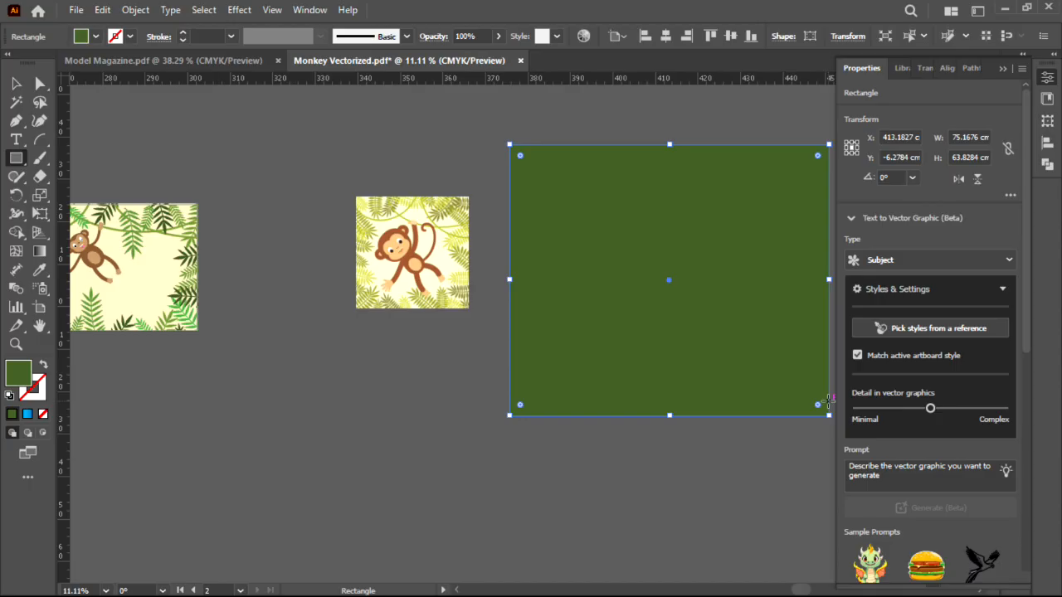
key(shift+x)
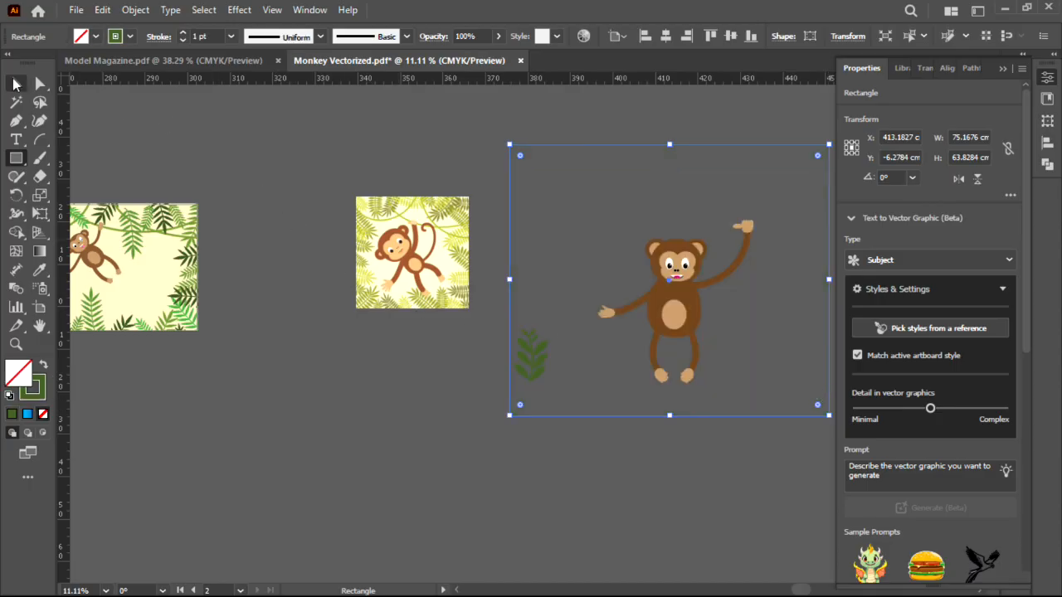
click(15, 82)
drag(531, 355, 552, 380)
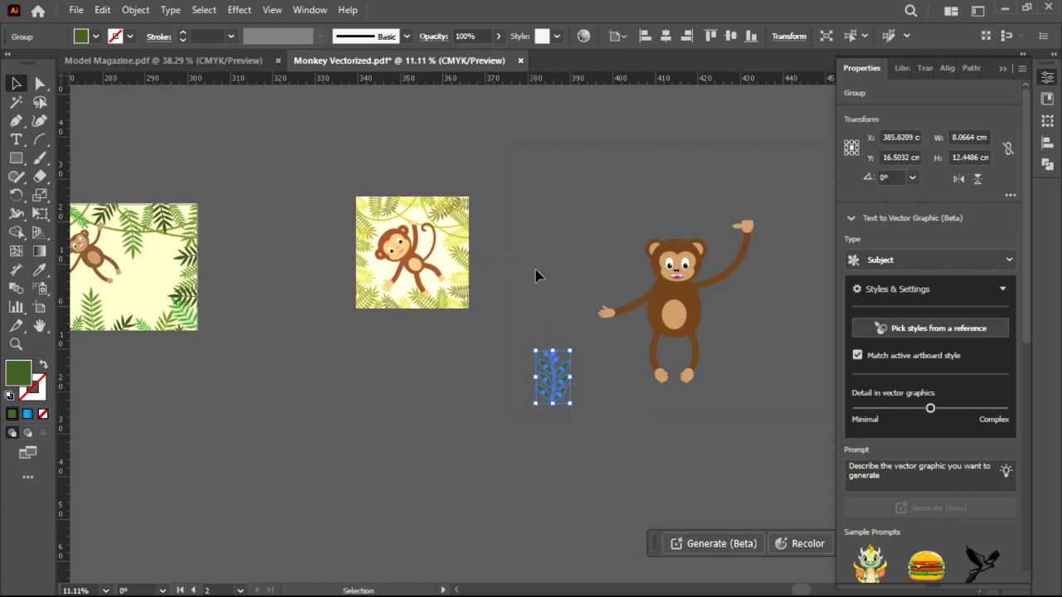
Set the rectangular frame's stroke weight to 10 pt.
click(510, 262)
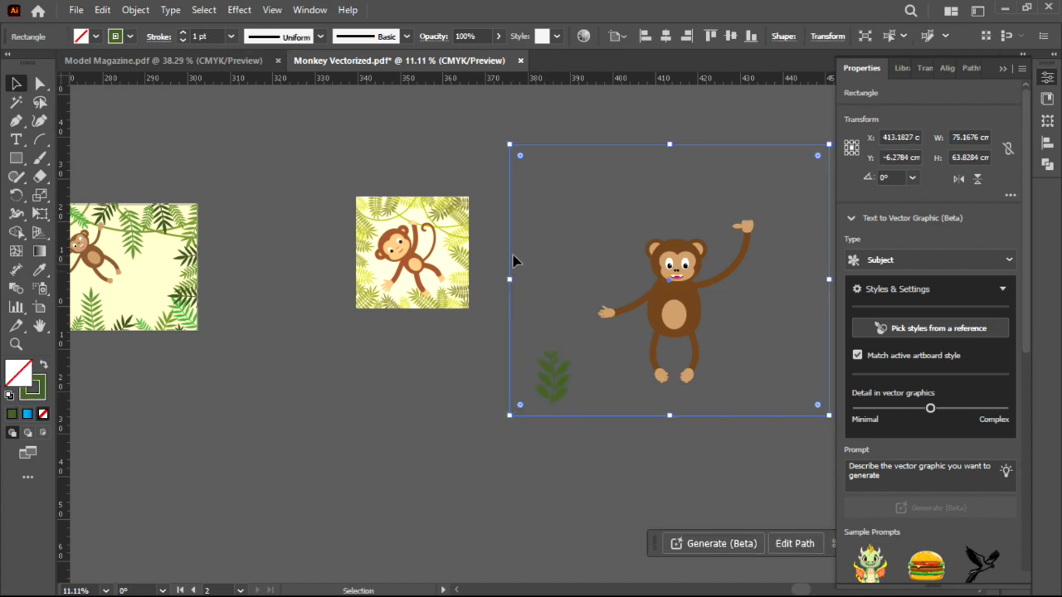
click(232, 38)
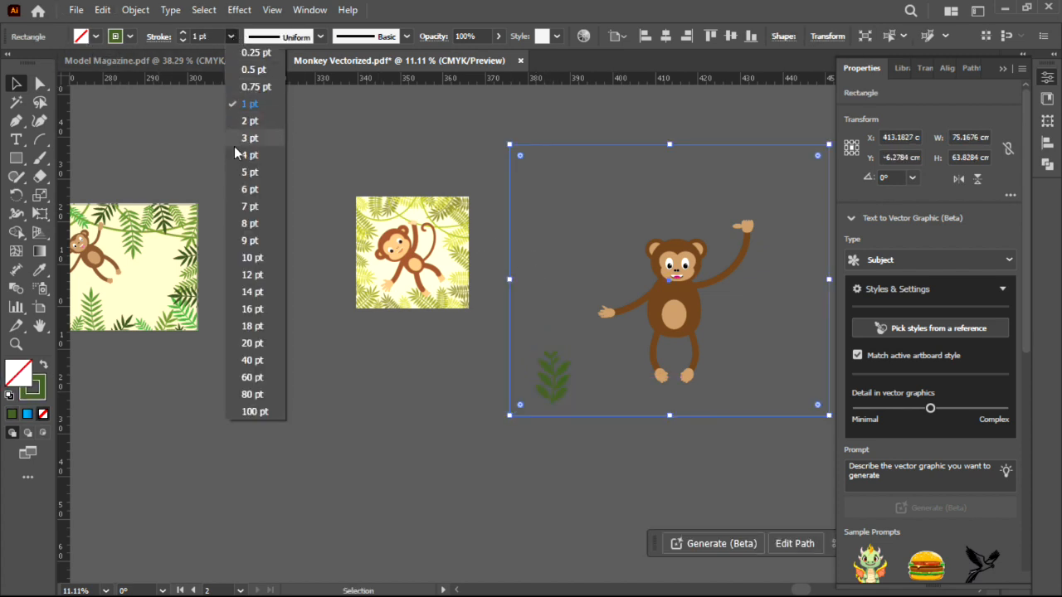
click(257, 253)
click(557, 245)
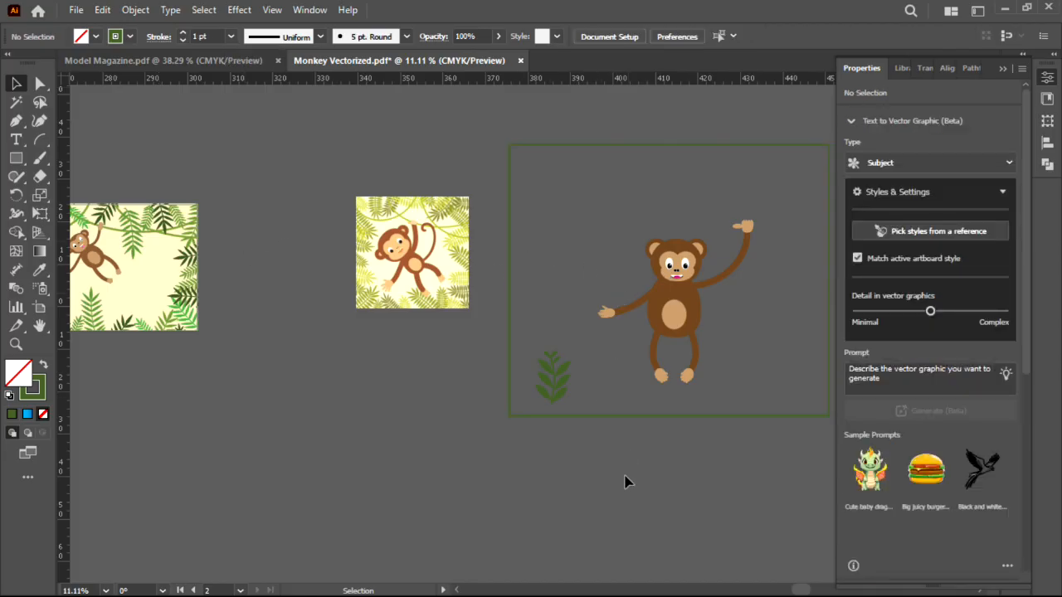
Stand the branch on the frame's bottom edge and place a copy of it to the right.
key(ctrl+space)
drag(573, 377, 779, 401)
click(469, 360)
drag(457, 351, 651, 410)
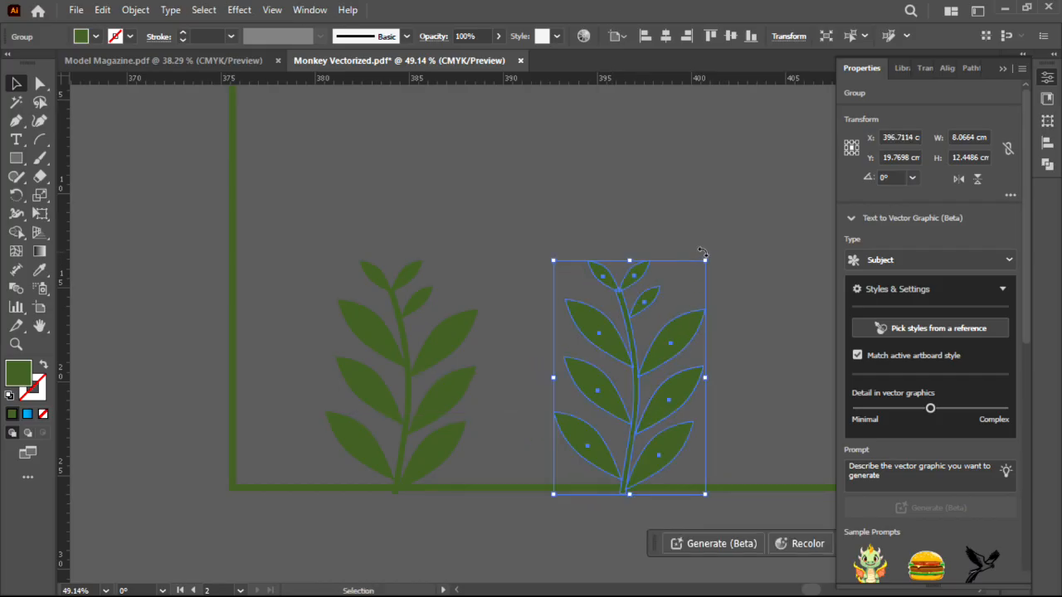
Tilt the branch copy, mirror it horizontally so it leans right, and place it close beside the original on the bottom edge.
drag(712, 261, 639, 251)
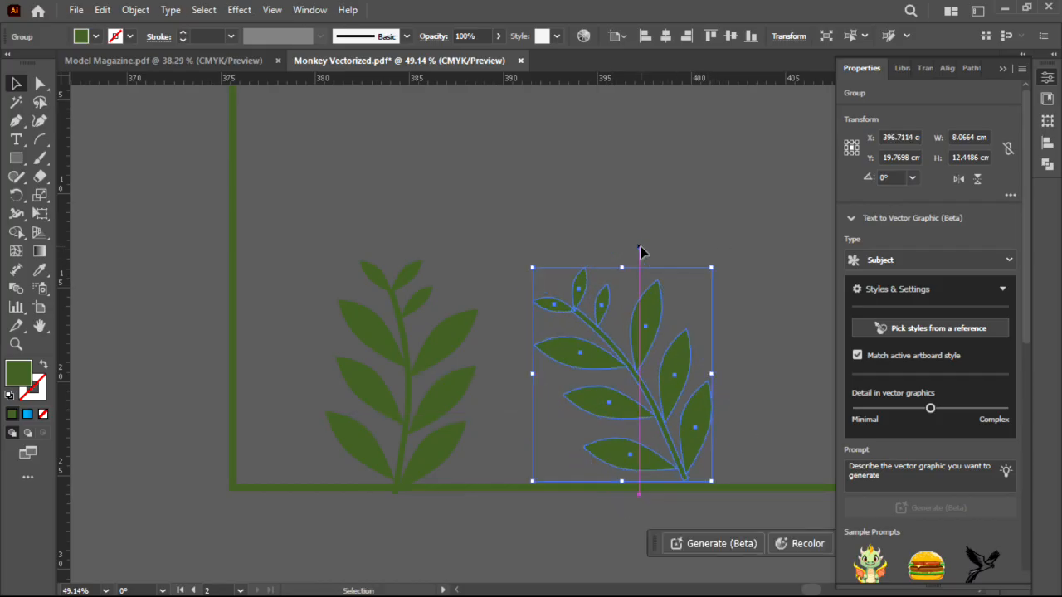
click(958, 180)
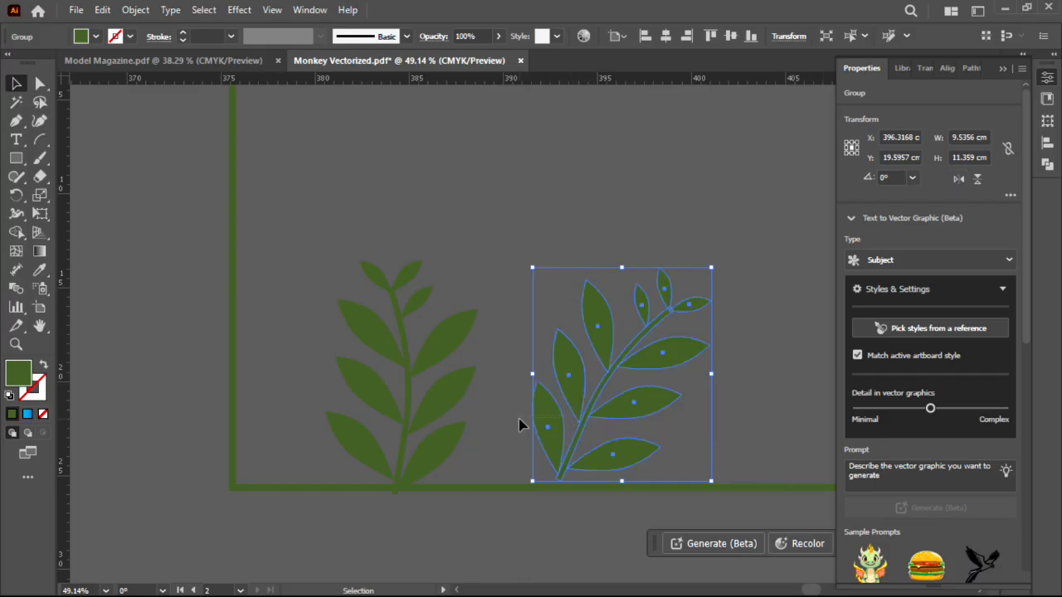
drag(558, 433, 493, 458)
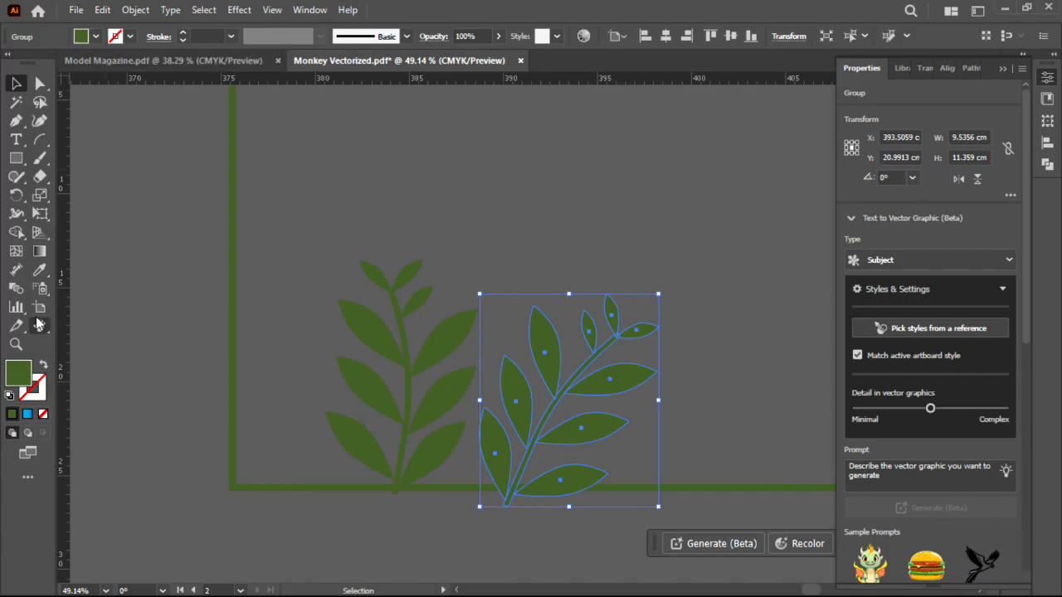
Change the tilted branch's fill to the lighter green 5A7505.
double_click(30, 375)
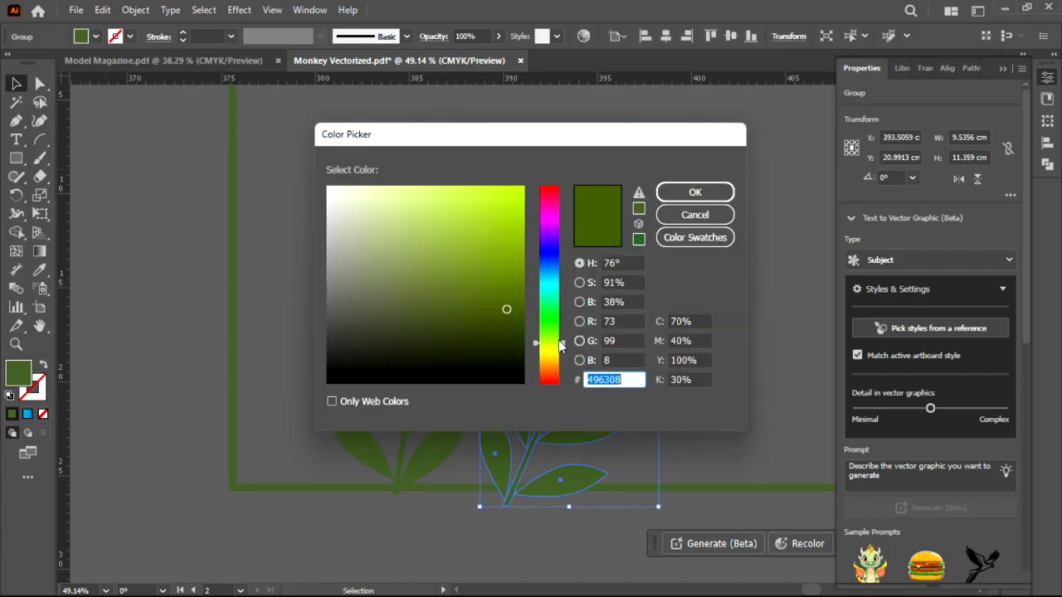
drag(506, 308, 516, 293)
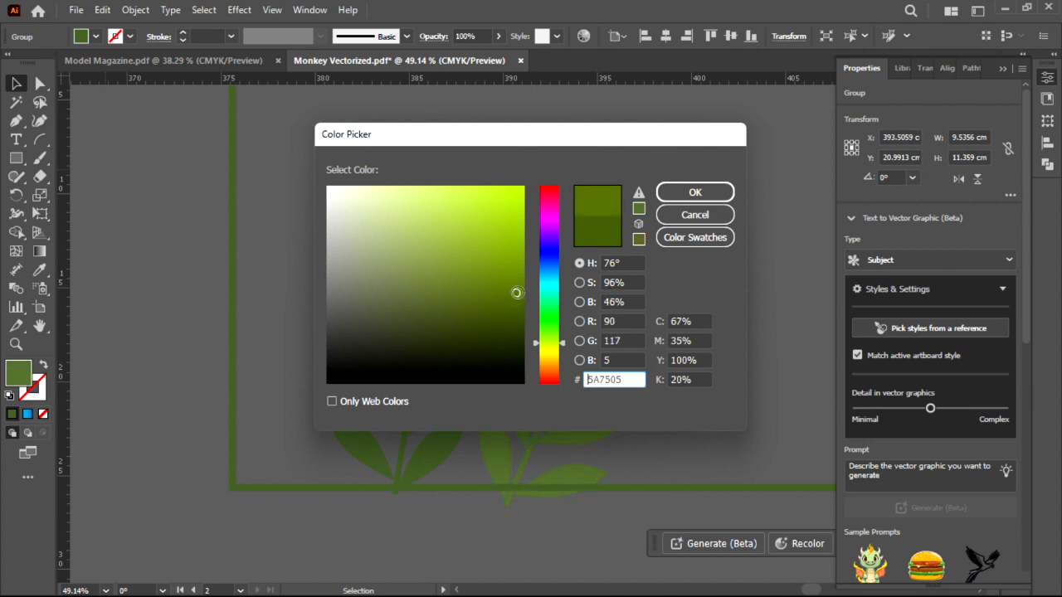
click(694, 192)
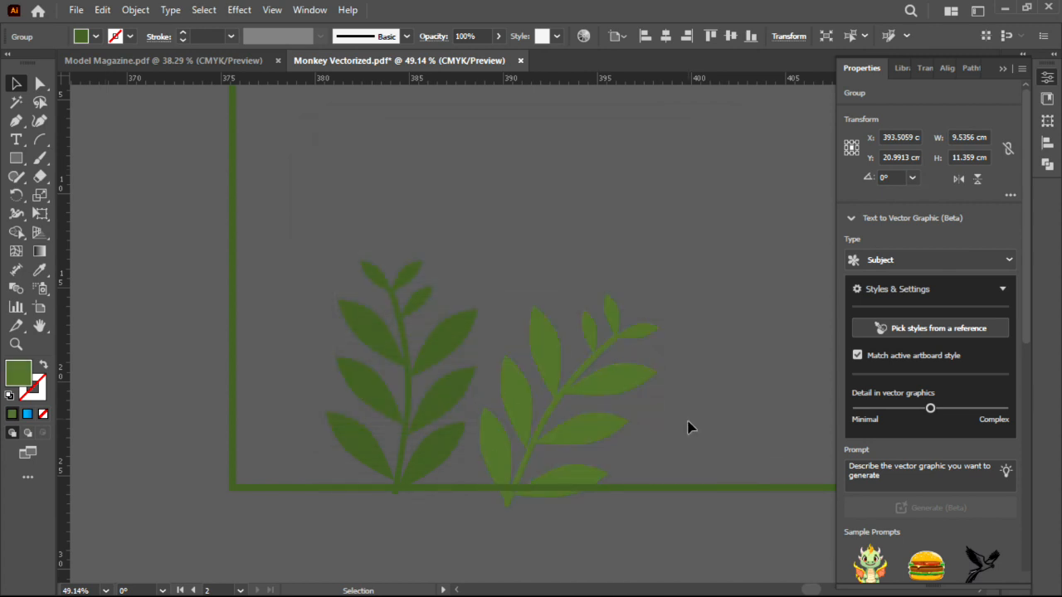
click(688, 427)
Duplicate both branches to the right along the frame's bottom edge and scale the copied pair down proportionally.
drag(358, 404, 349, 402)
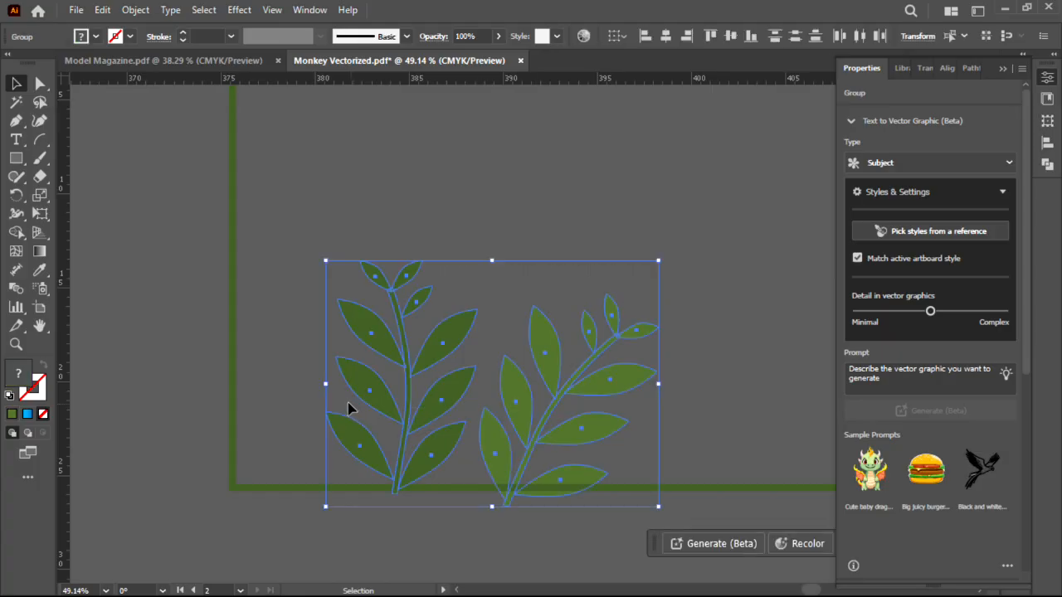
key(space)
drag(551, 370, 214, 356)
drag(510, 340, 537, 332)
drag(642, 242, 562, 296)
click(584, 515)
Enlarge the copied light green branch to about 10.5 by 12.6 cm and set its base on the frame's bottom edge.
click(501, 415)
drag(561, 323, 623, 250)
drag(503, 357, 495, 342)
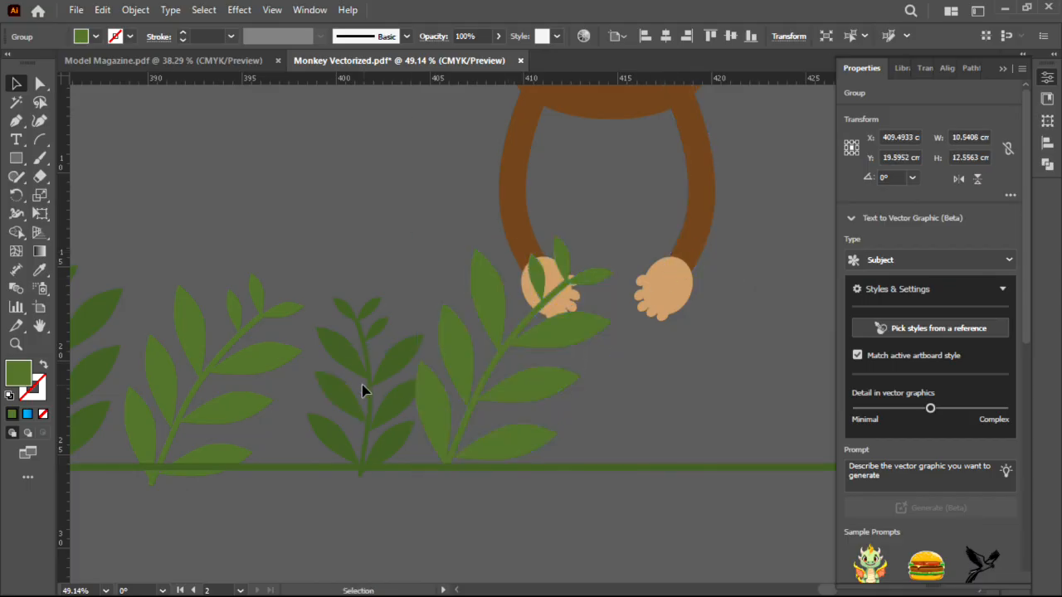
Scale down the copied dark green branch between the two light green ones, keeping its base on the frame's bottom edge.
click(362, 385)
click(364, 381)
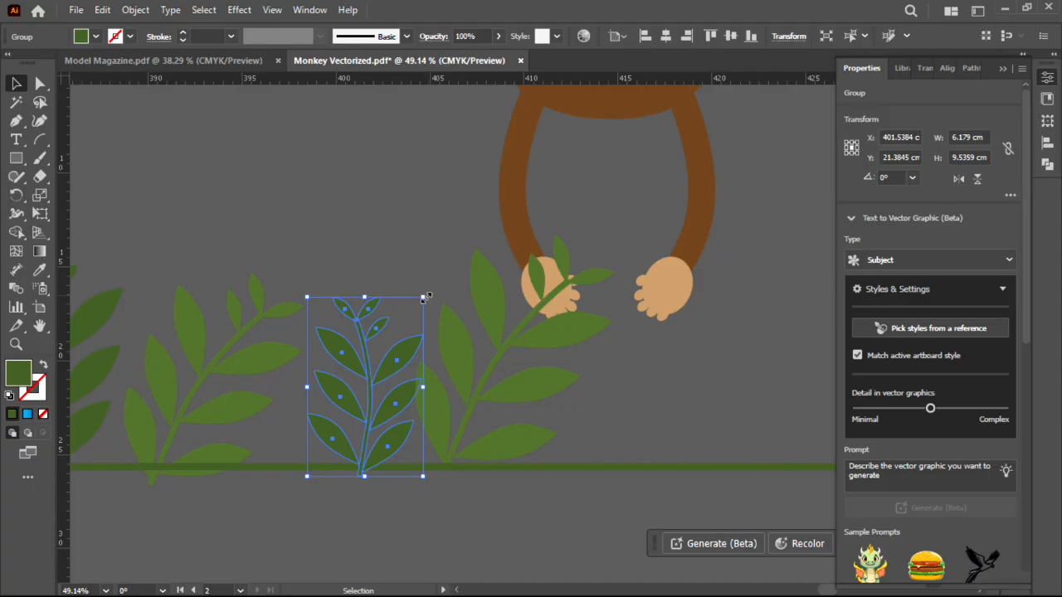
drag(423, 297, 401, 332)
click(448, 511)
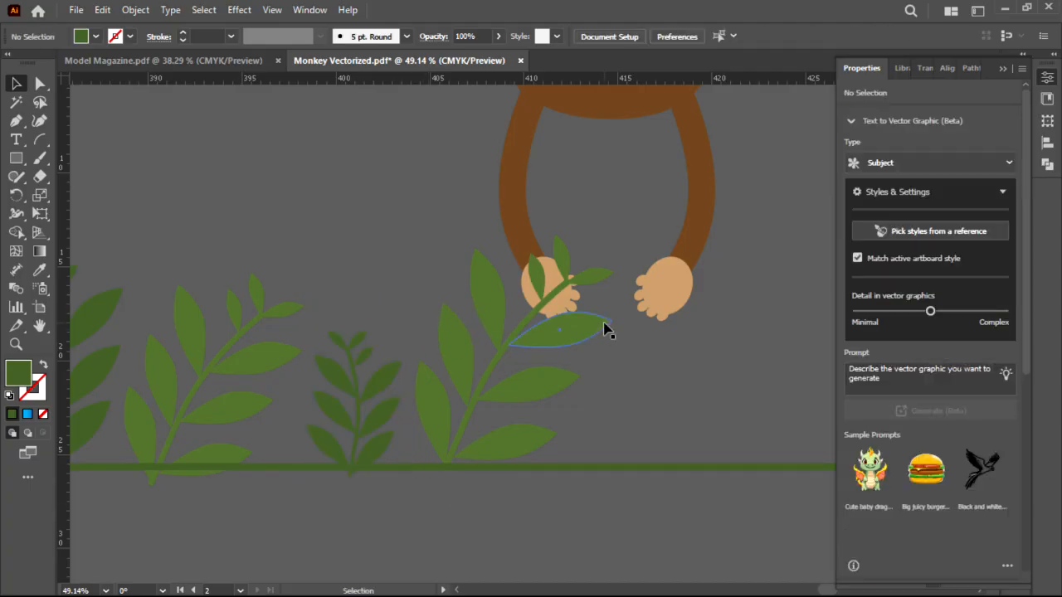
Tilt the whole monkey counterclockwise so its raised arm points upward, scale it down proportionally, and move it higher inside the frame.
drag(572, 328, 281, 413)
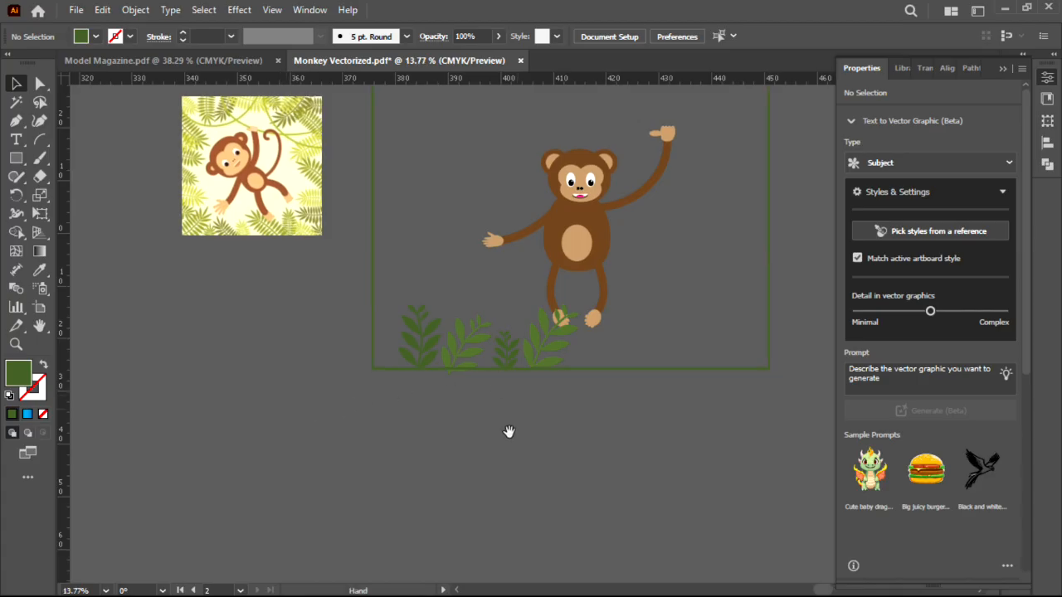
drag(508, 431, 475, 448)
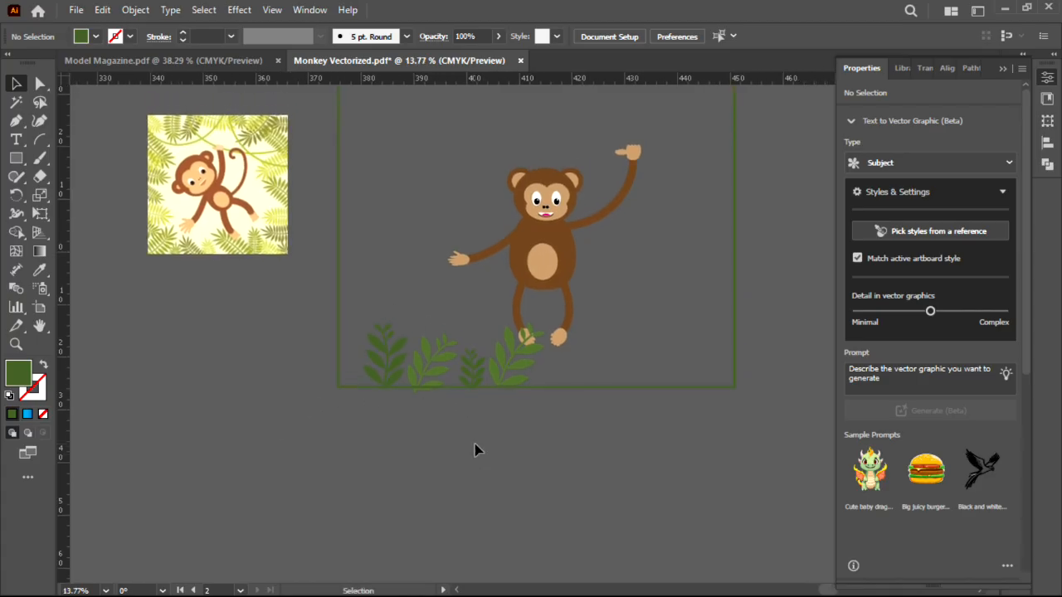
scroll(569, 334, up, 5)
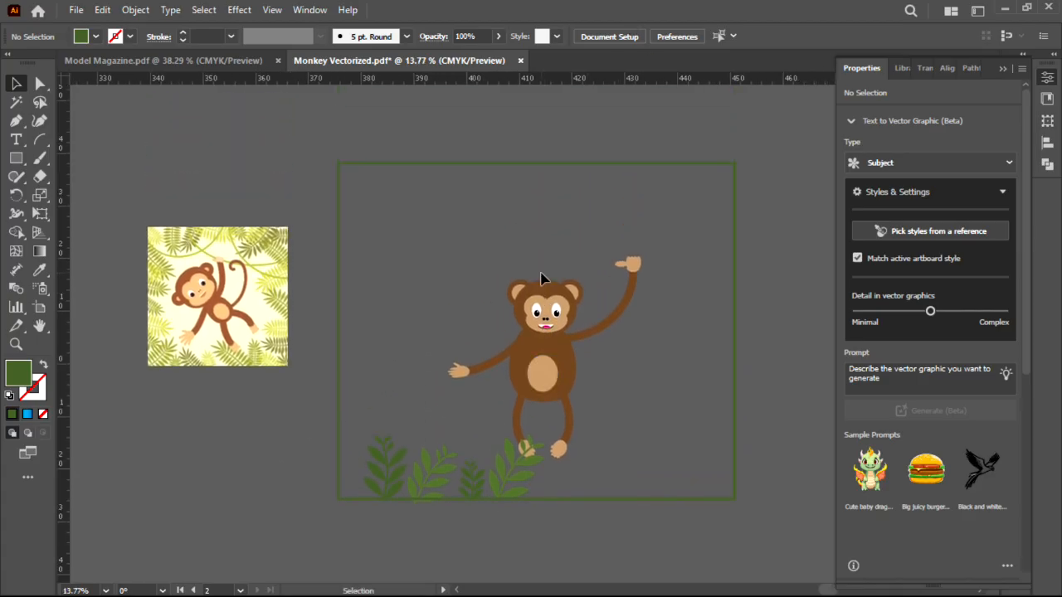
click(535, 355)
drag(624, 325, 563, 305)
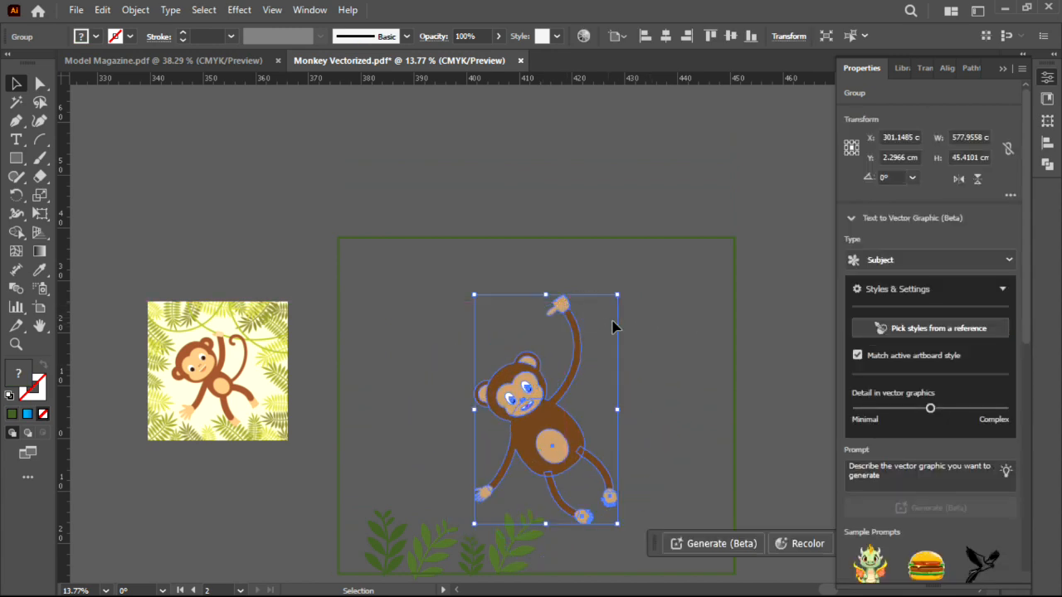
drag(619, 296, 593, 351)
drag(527, 442, 556, 377)
Within the monkey group, rotate the raised hand clockwise until its thumb is nearly horizontal and refit it onto the wrist.
drag(584, 338, 667, 336)
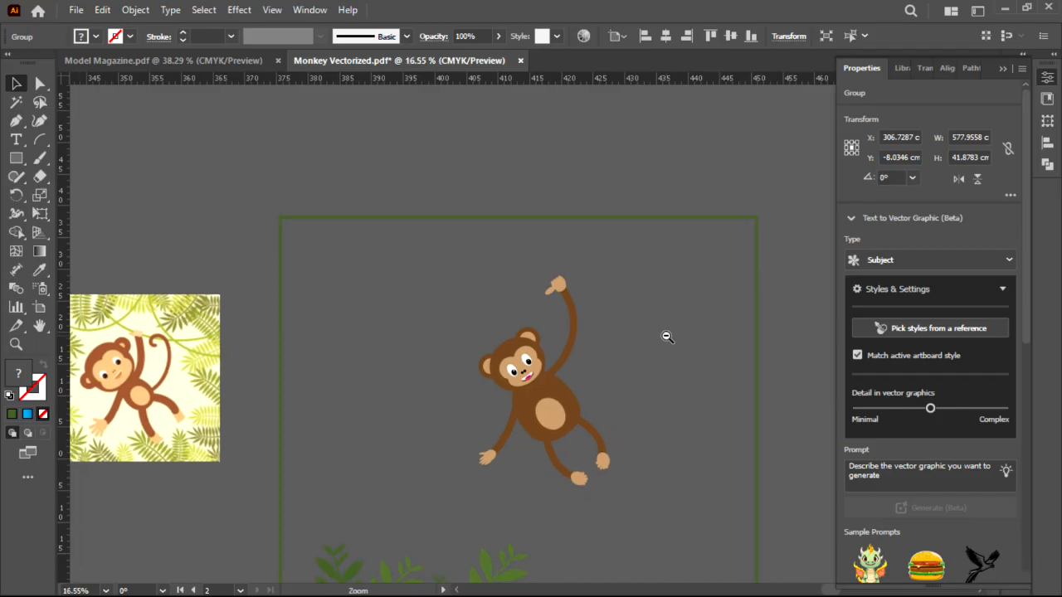
drag(548, 281, 747, 274)
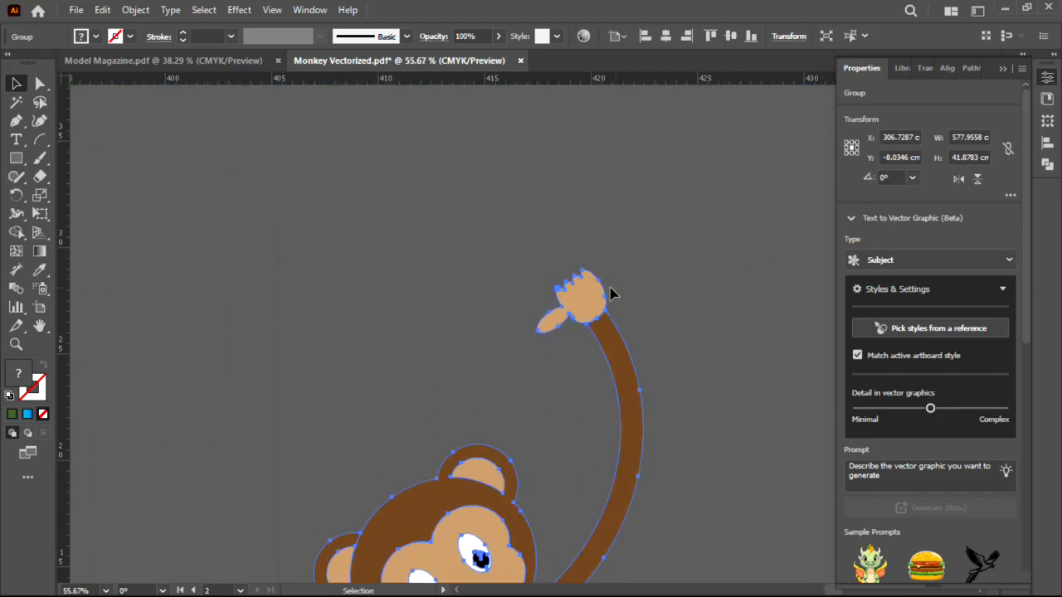
double_click(589, 297)
click(589, 297)
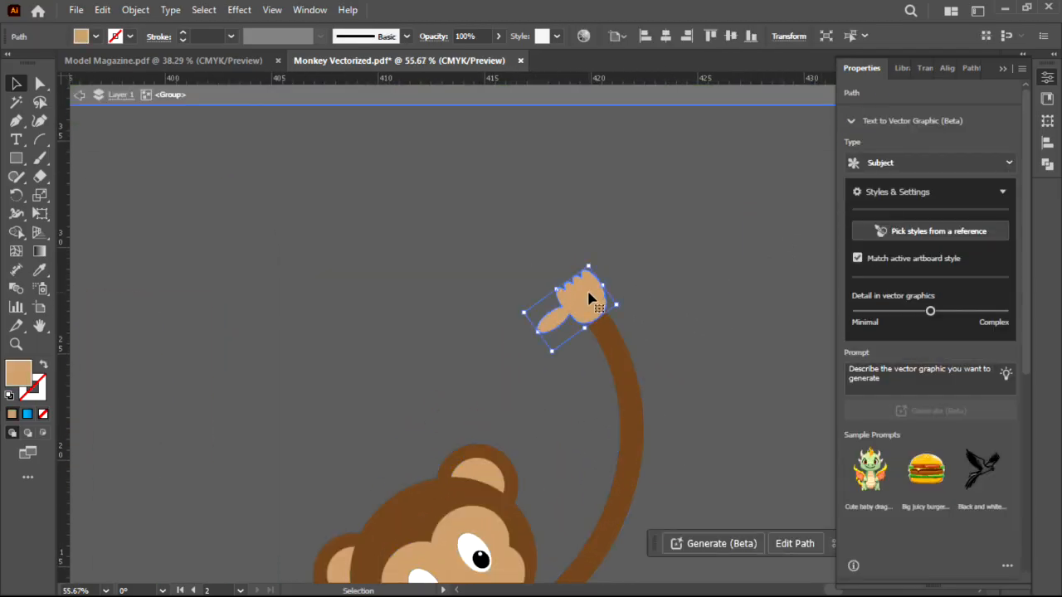
drag(596, 262, 627, 277)
drag(593, 314, 607, 310)
drag(669, 228, 399, 303)
double_click(517, 262)
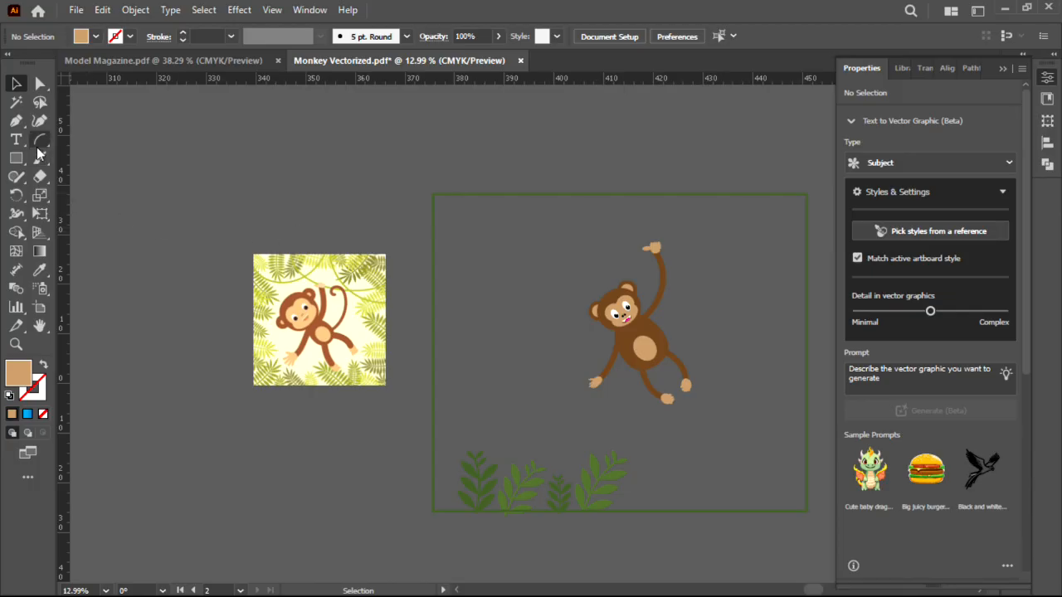
Draw an open, stroke-only vine sagging from above the frame's top edge through the monkey's raised hand to the frame's right edge.
click(16, 121)
click(531, 181)
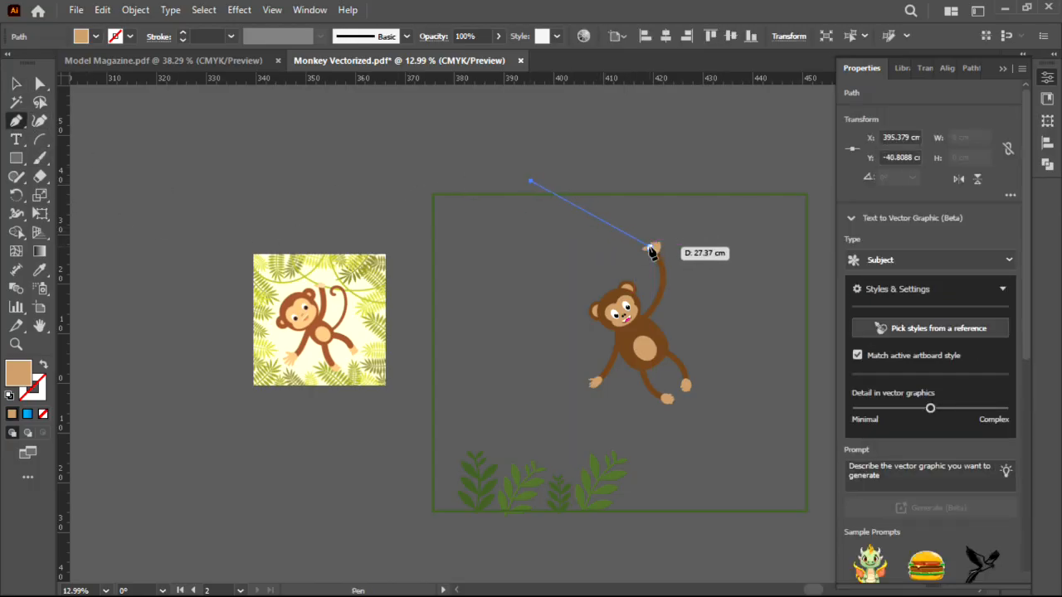
drag(656, 247, 730, 249)
click(805, 196)
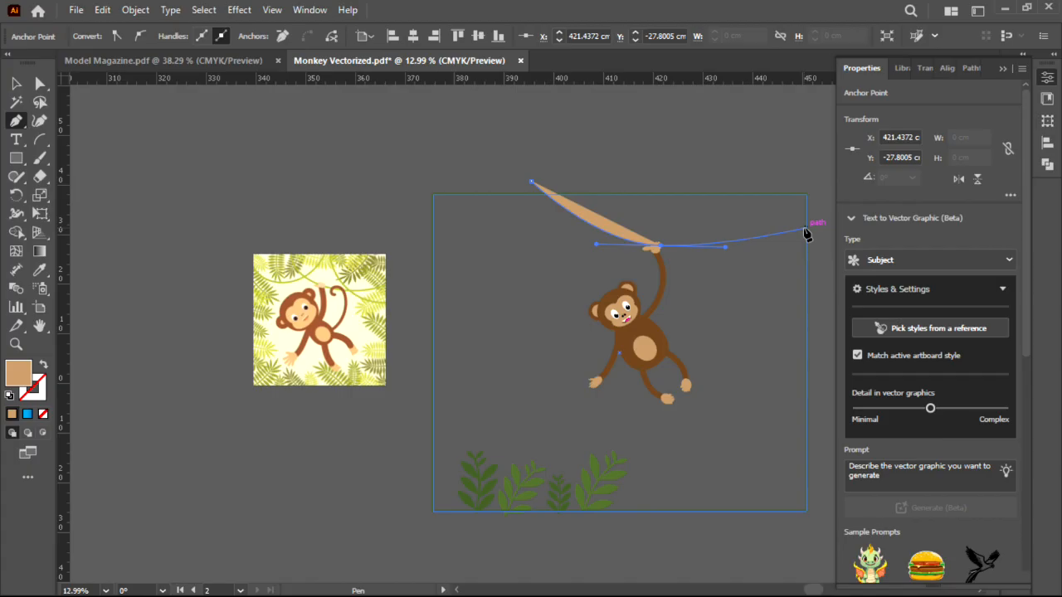
click(806, 228)
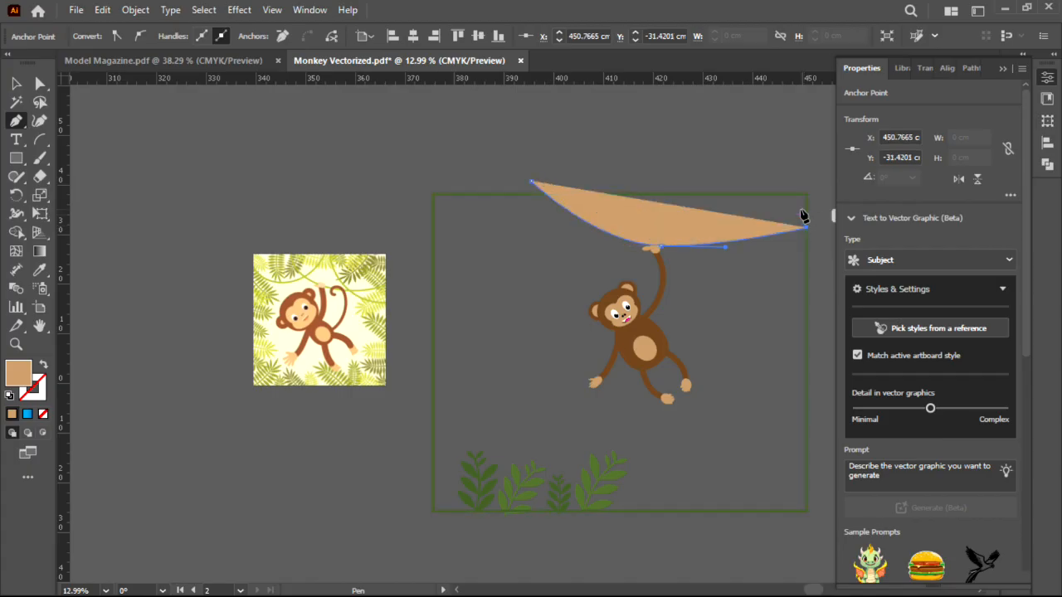
key(shift+x)
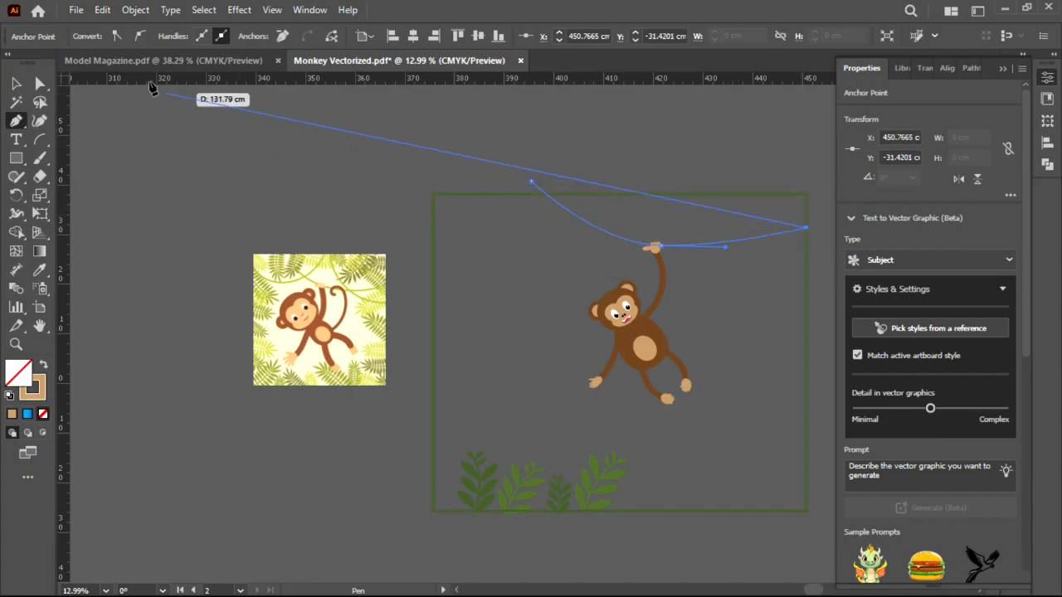
key(Escape)
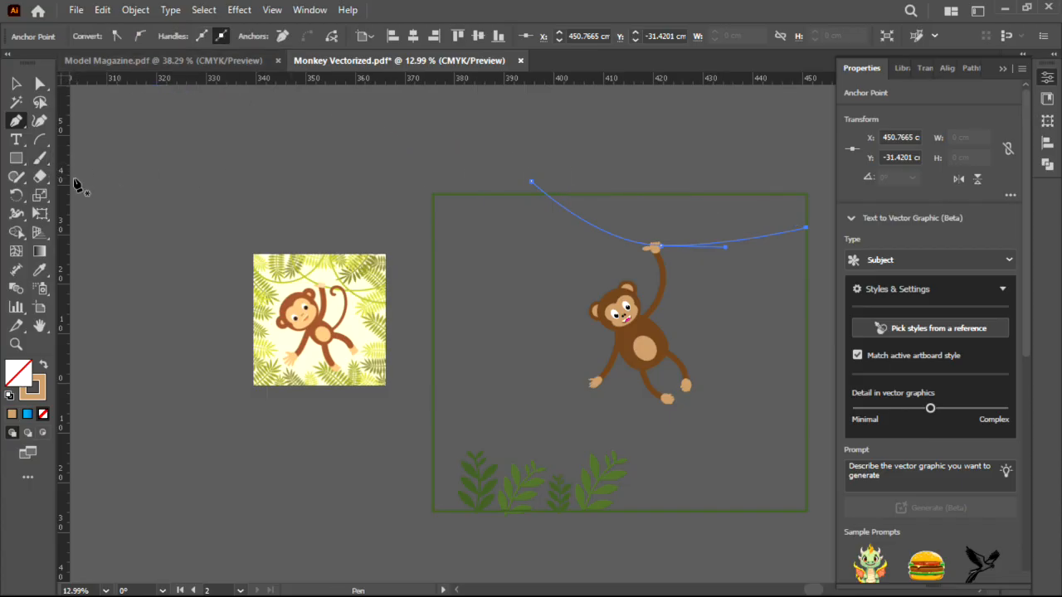
Copy the frame's green 10 pt stroke onto the vine with the Eyedropper.
key(i)
click(433, 224)
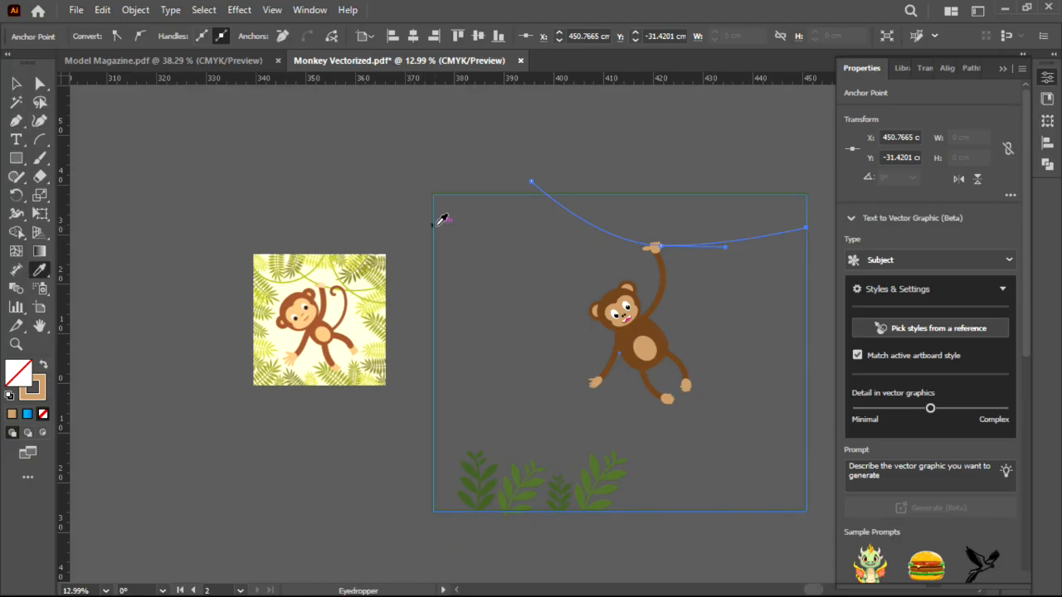
key(v)
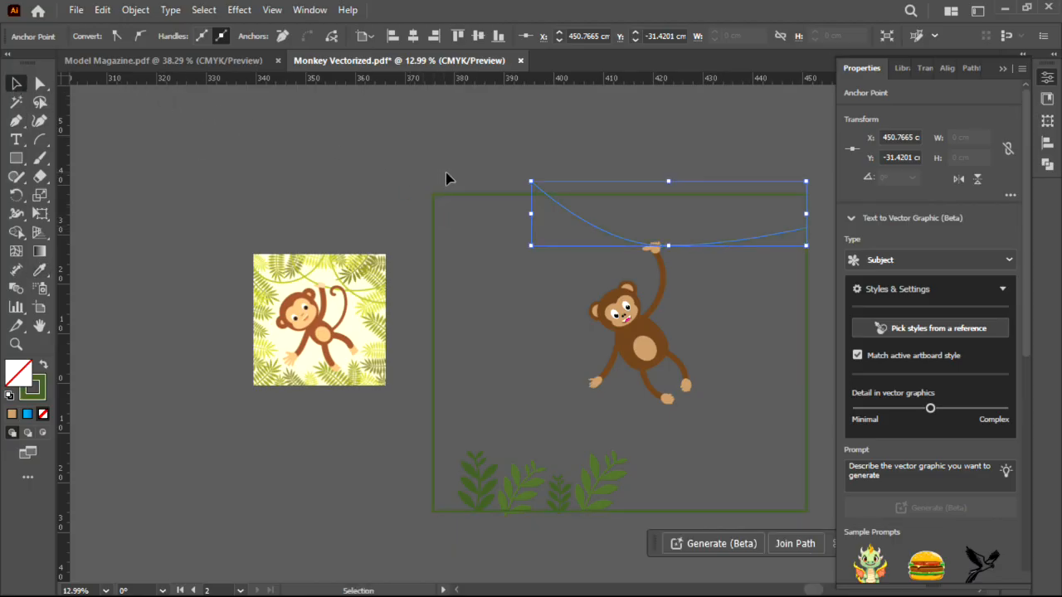
click(508, 147)
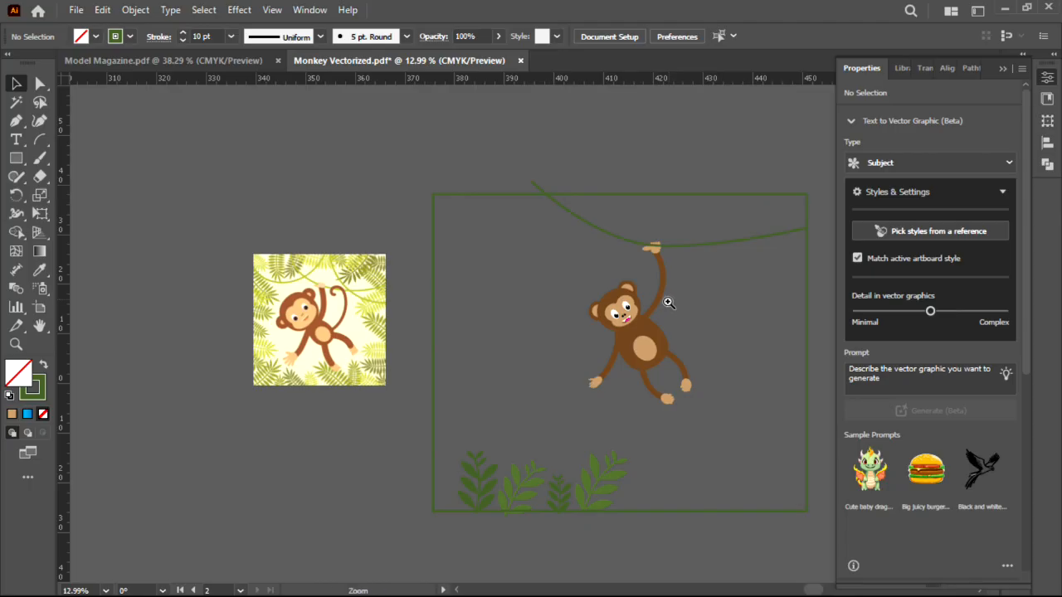
Bring the monkey group in front of the vine so its raised hand overlaps the line.
drag(680, 241, 776, 233)
key(v)
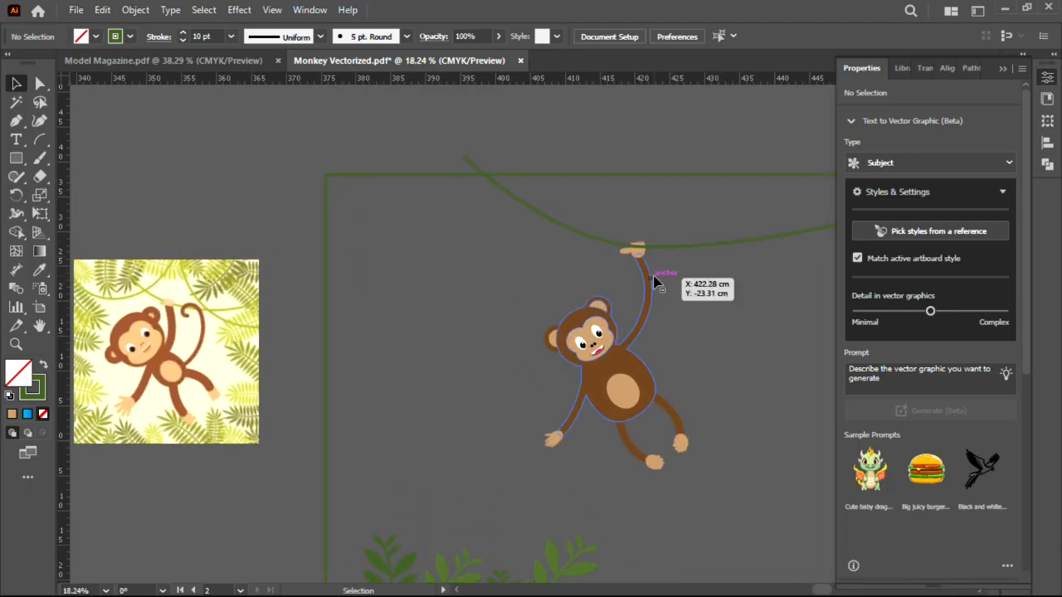
click(652, 282)
key(a)
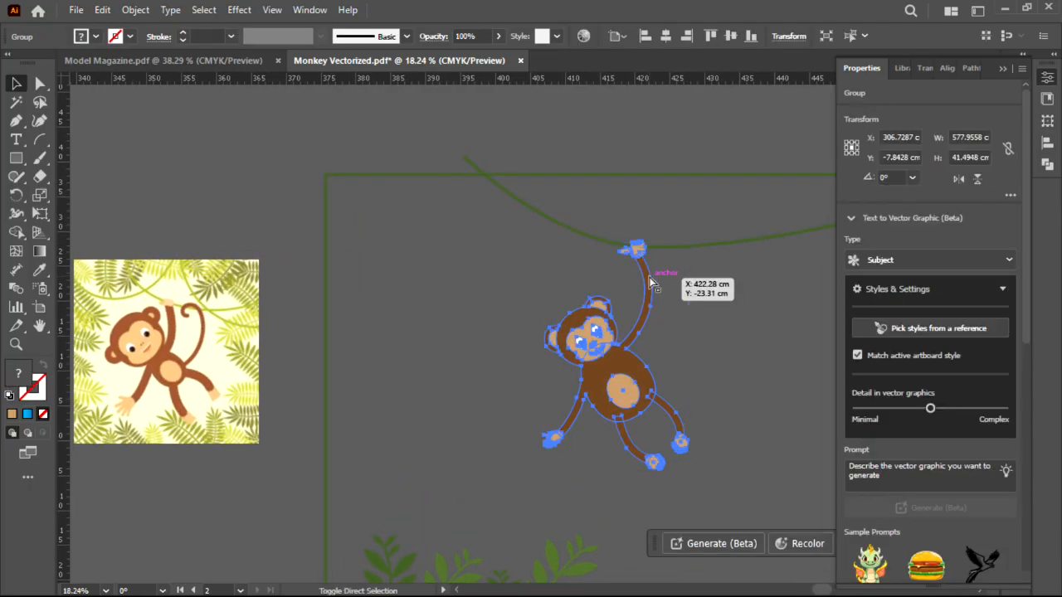
key(ctrl+space)
drag(739, 197, 775, 190)
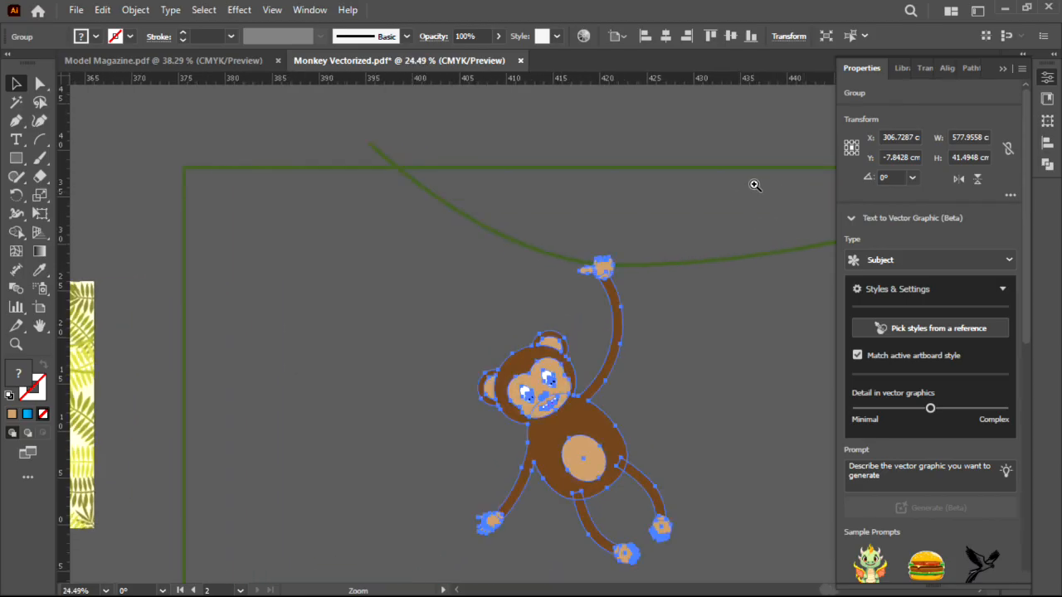
click(555, 249)
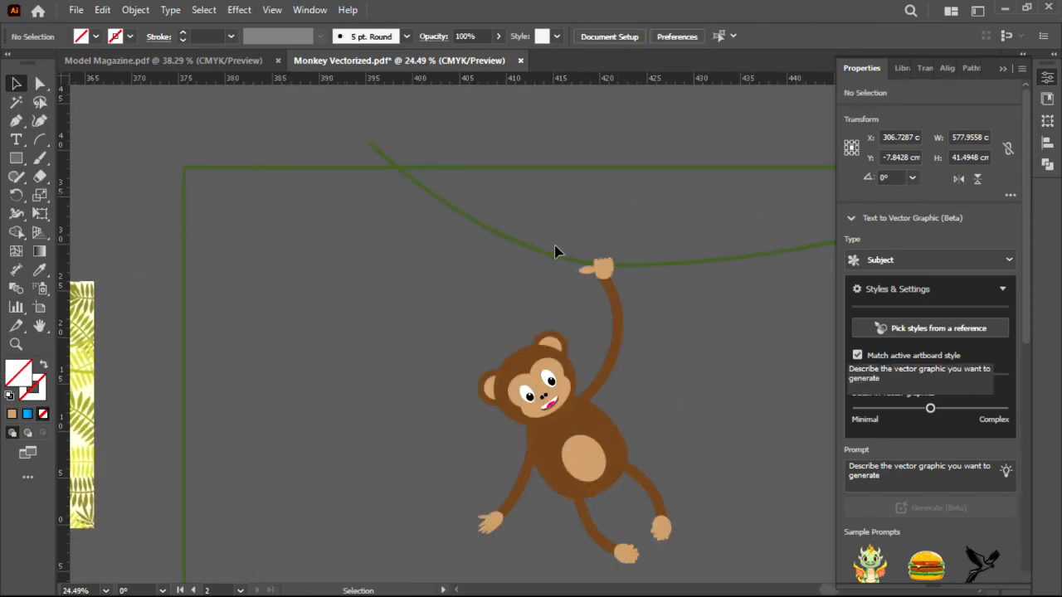
Duplicate the vine to the left, raise the copy's right end above the frame's top edge, and lift its lowest point.
click(501, 240)
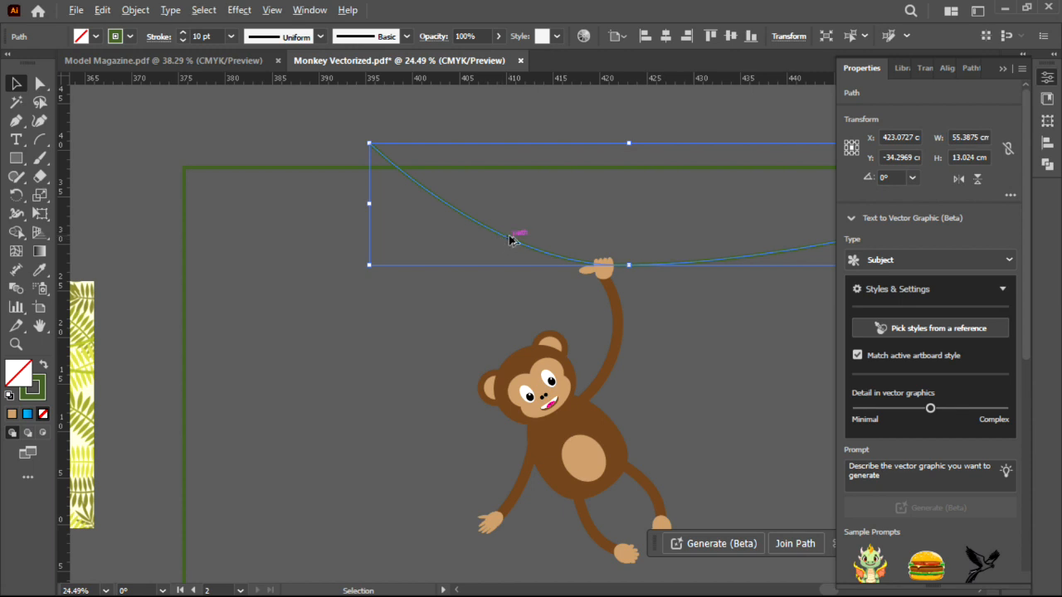
drag(510, 242, 251, 255)
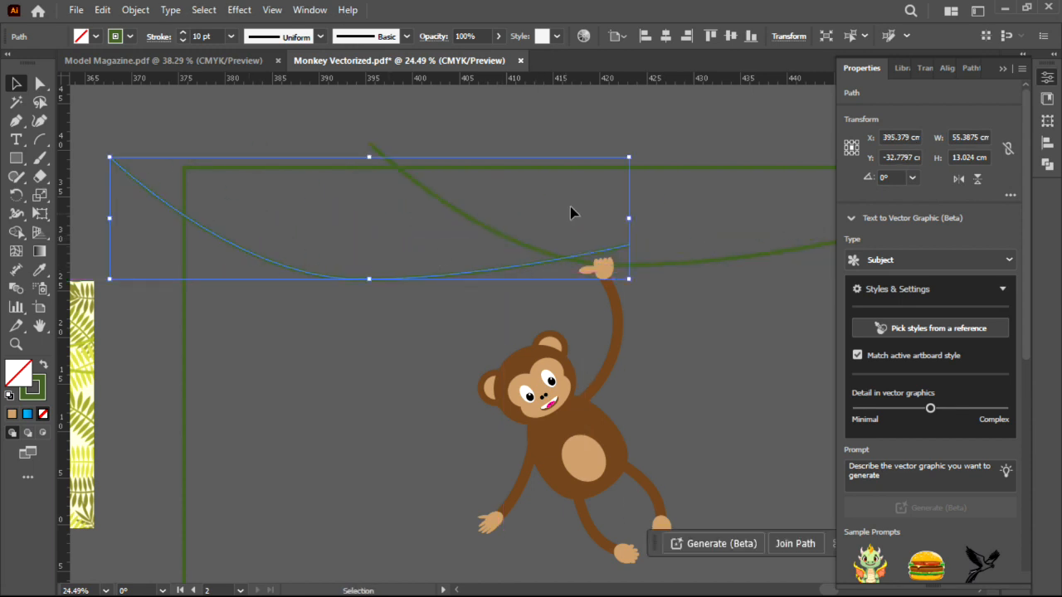
key(a)
click(628, 246)
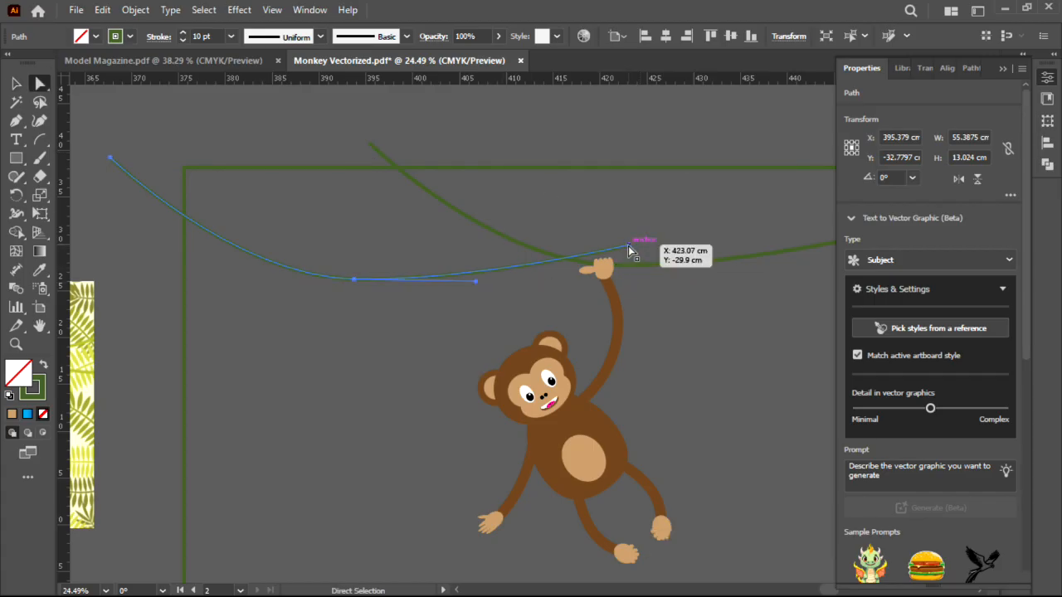
drag(628, 246, 723, 158)
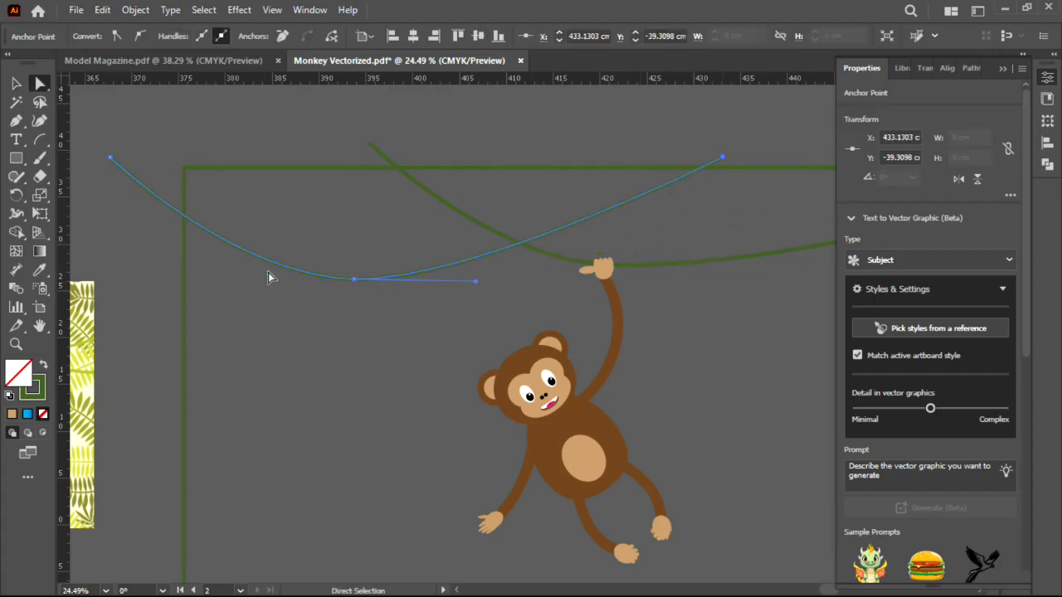
drag(351, 283, 346, 254)
key(v)
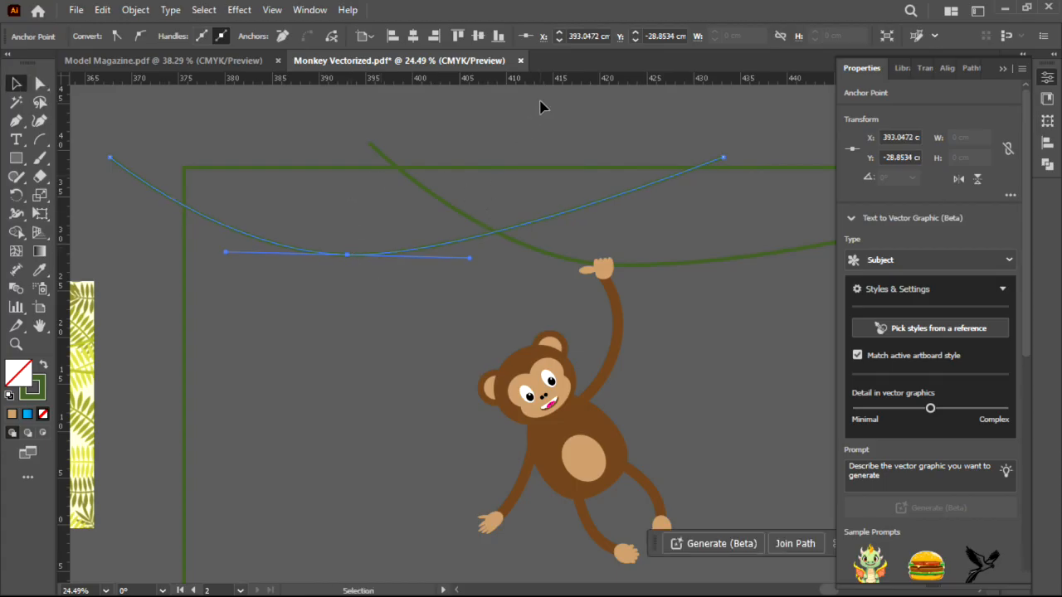
click(541, 106)
Duplicate the reshaped vine to the right and slightly higher, across the frame's top edge.
click(425, 249)
drag(425, 248, 729, 212)
click(737, 334)
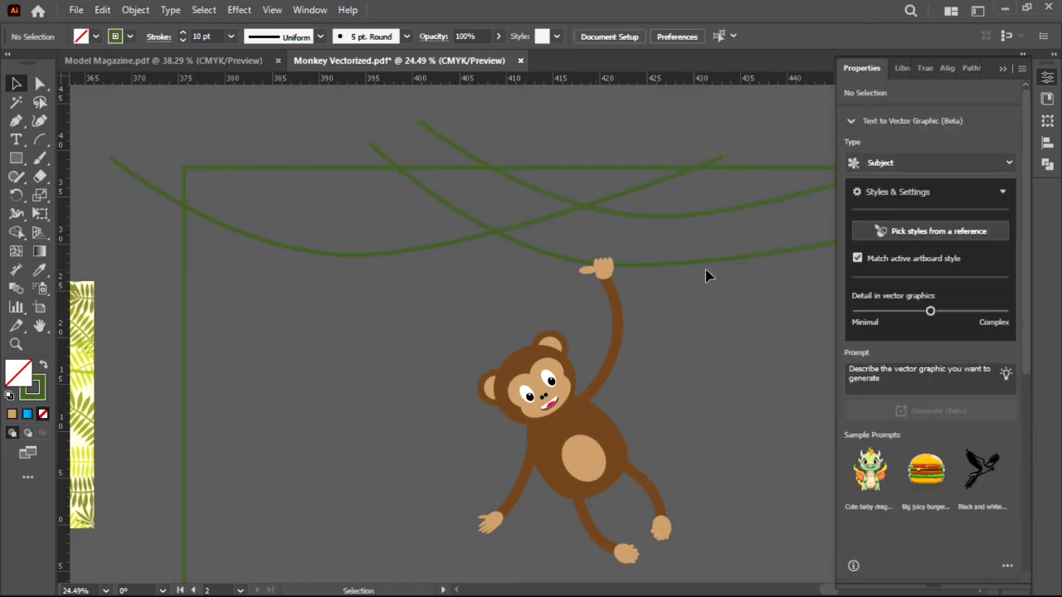
Move the newest vine copy farther right across the frame's top corner, and nudge the left vine slightly up and left.
drag(689, 273, 495, 308)
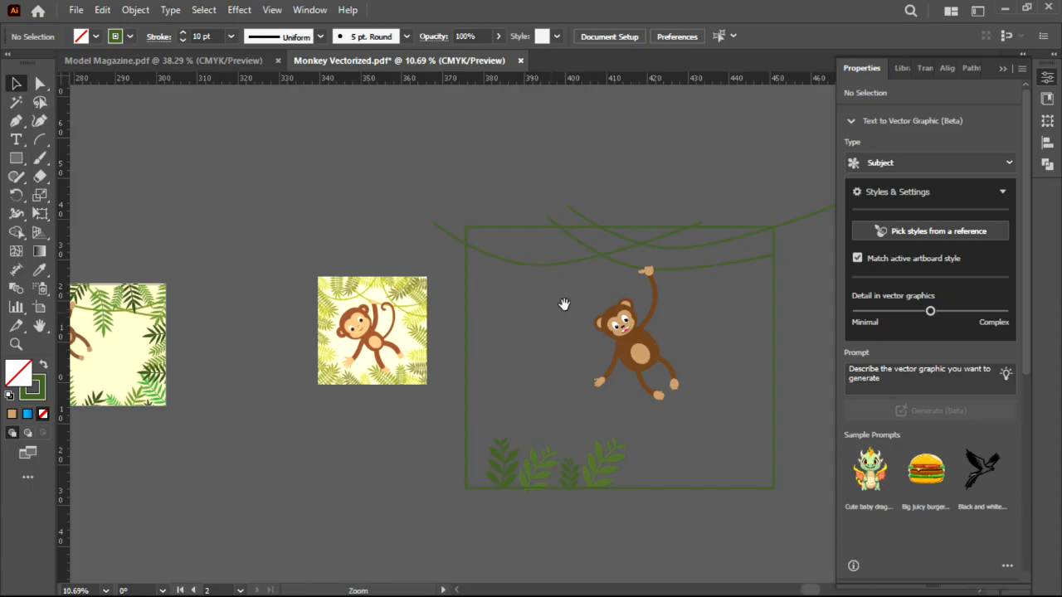
drag(677, 258, 739, 267)
mouse_move(621, 246)
mouse_down()
mouse_move(621, 224)
mouse_move(617, 233)
mouse_up()
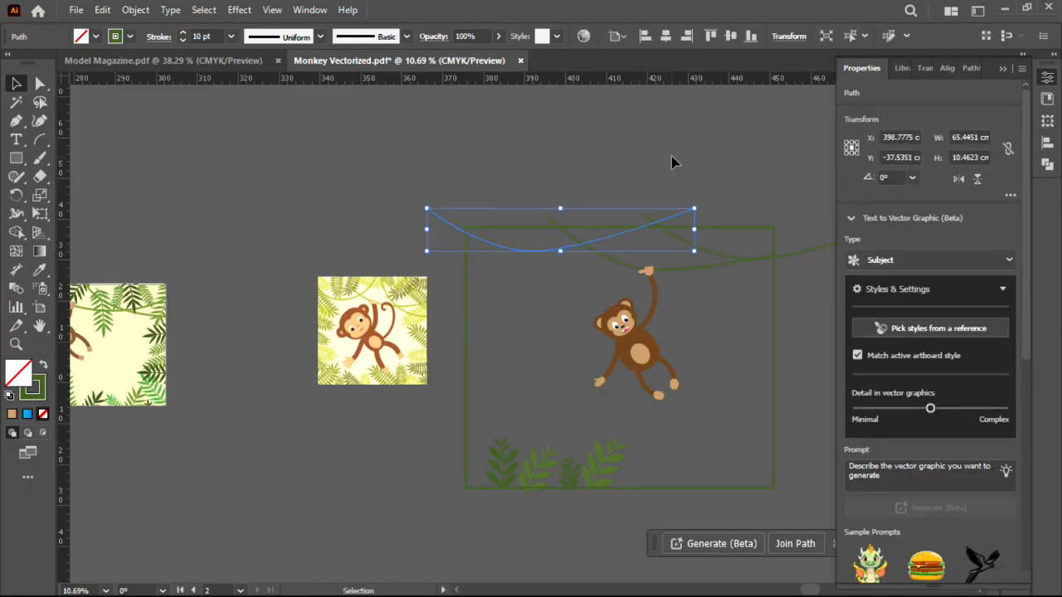
click(672, 159)
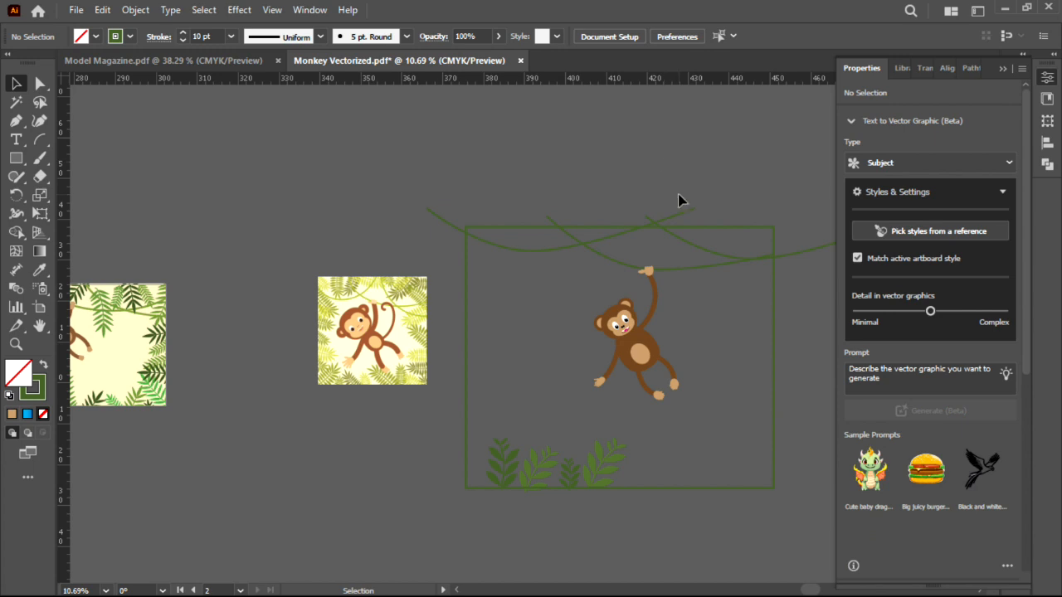
Duplicate all four leafy branches to the right to fill the remaining half of the frame's bottom edge.
click(493, 483)
drag(538, 478, 686, 470)
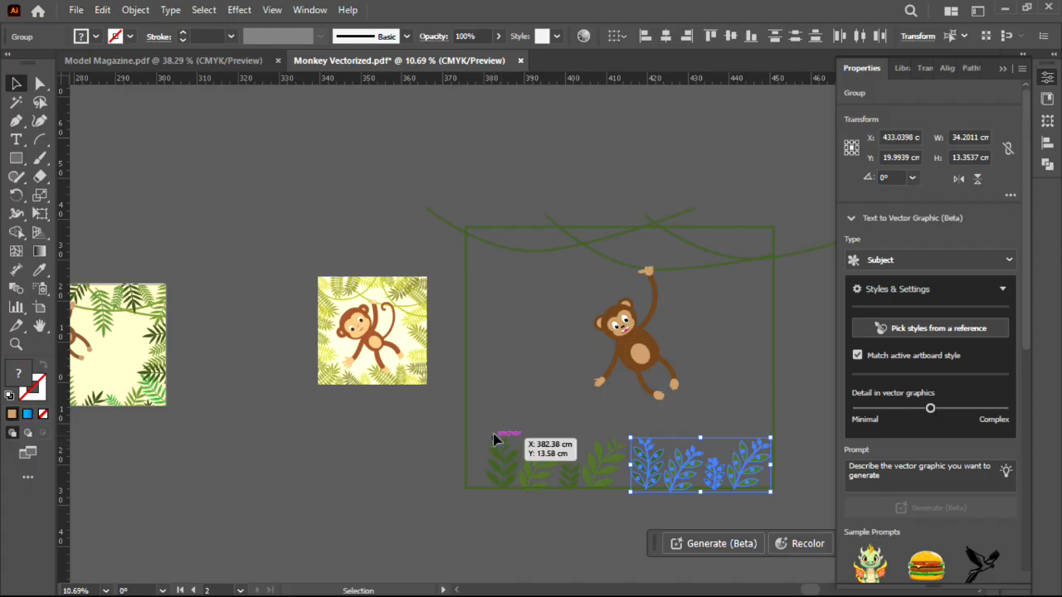
click(621, 515)
Recolor the first two branches of the duplicated set with one deeper, slightly cooler green fill.
click(684, 471)
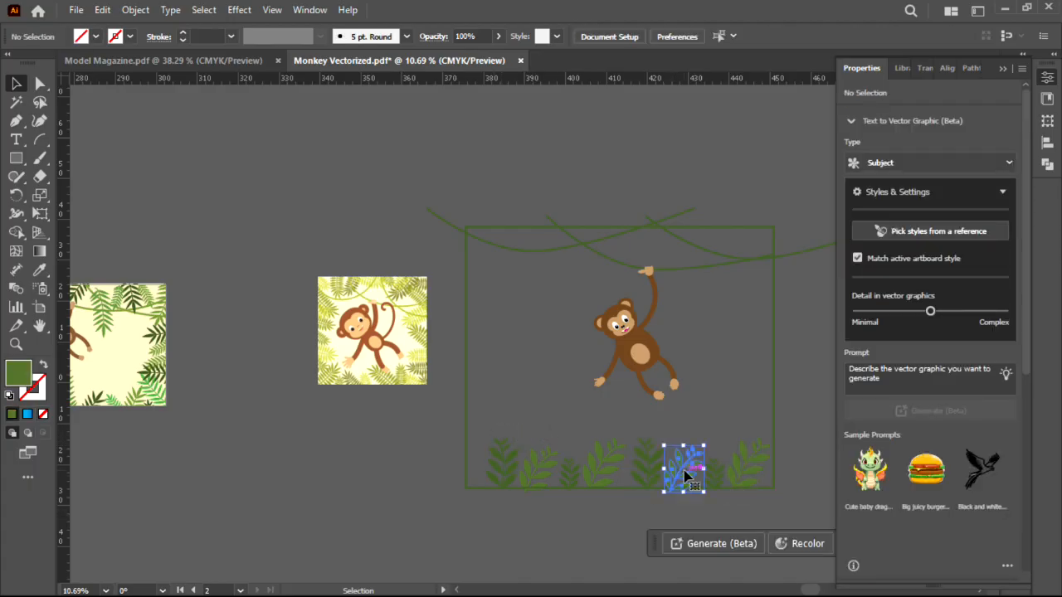
shift+click(640, 470)
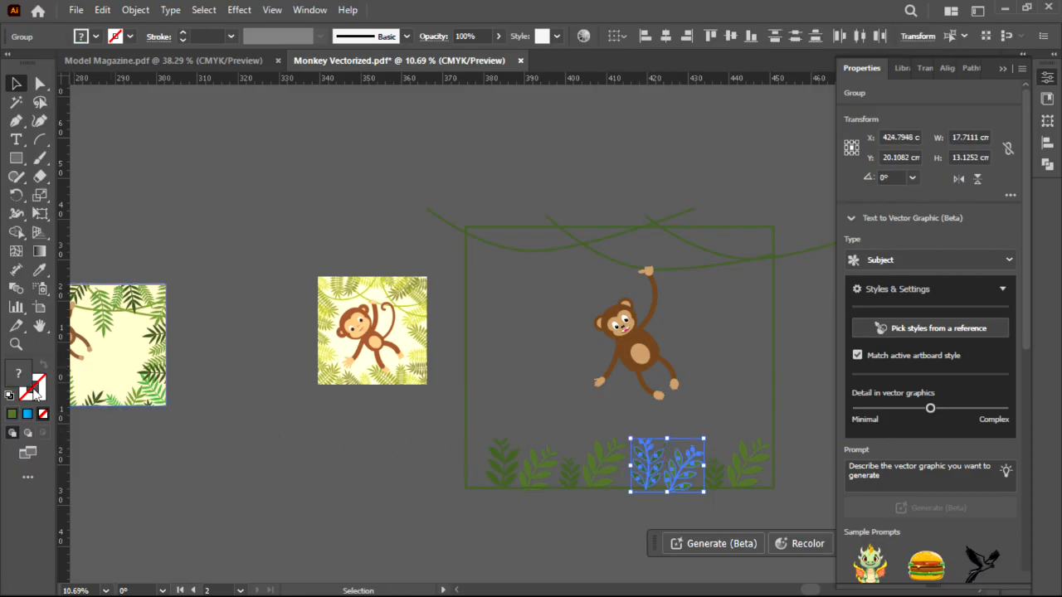
double_click(20, 386)
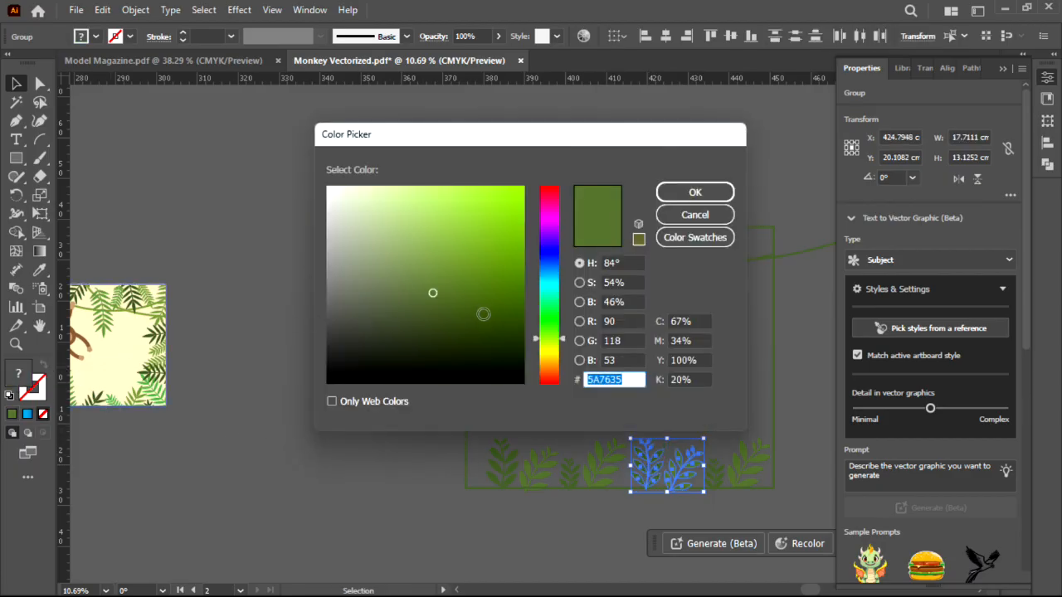
click(498, 297)
click(500, 287)
mouse_move(554, 346)
mouse_down()
mouse_move(537, 345)
mouse_move(552, 343)
mouse_up()
drag(500, 285, 512, 301)
click(559, 342)
drag(560, 349, 561, 338)
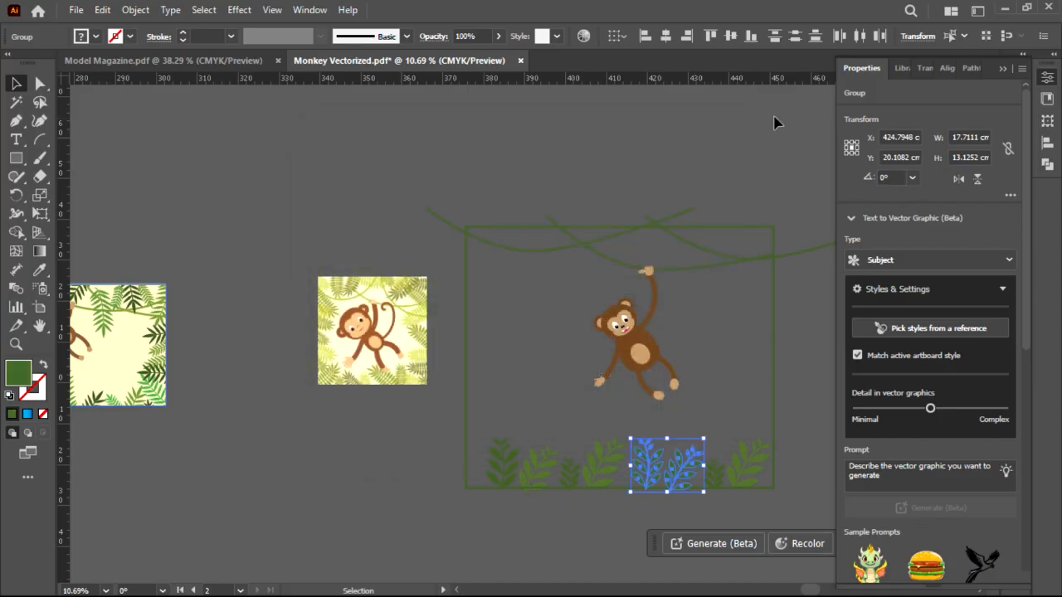
click(770, 121)
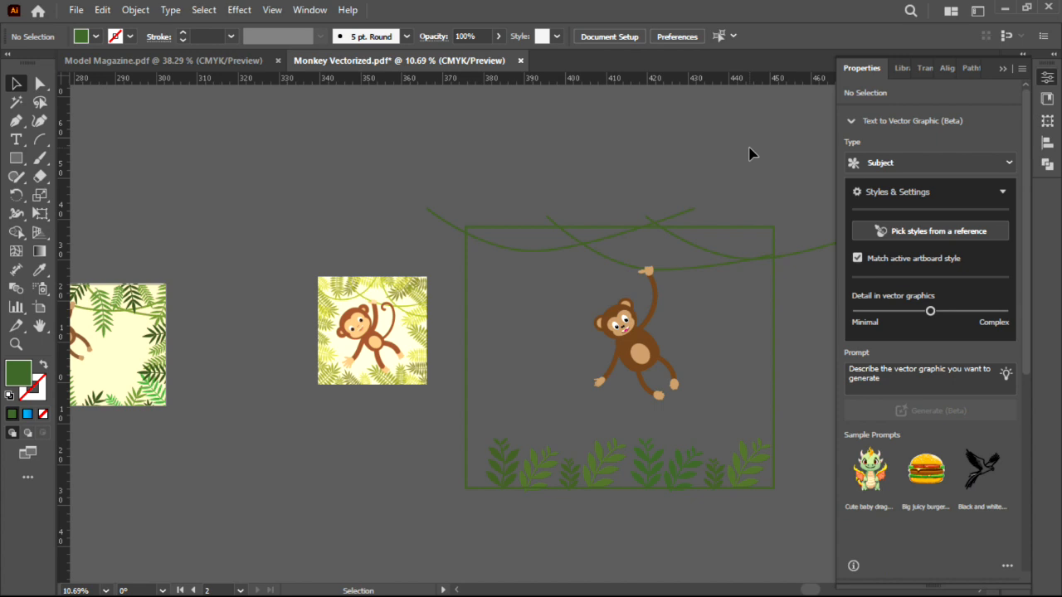
Convert the green frame rectangle from an outline to a solid pale yellow EAEABE fill with no stroke.
click(775, 306)
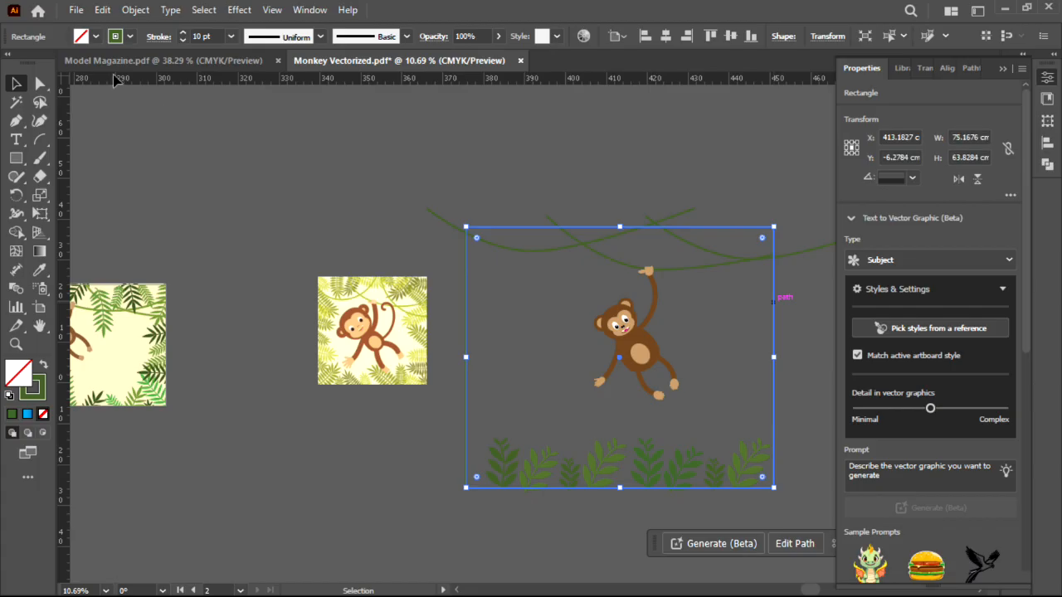
click(129, 37)
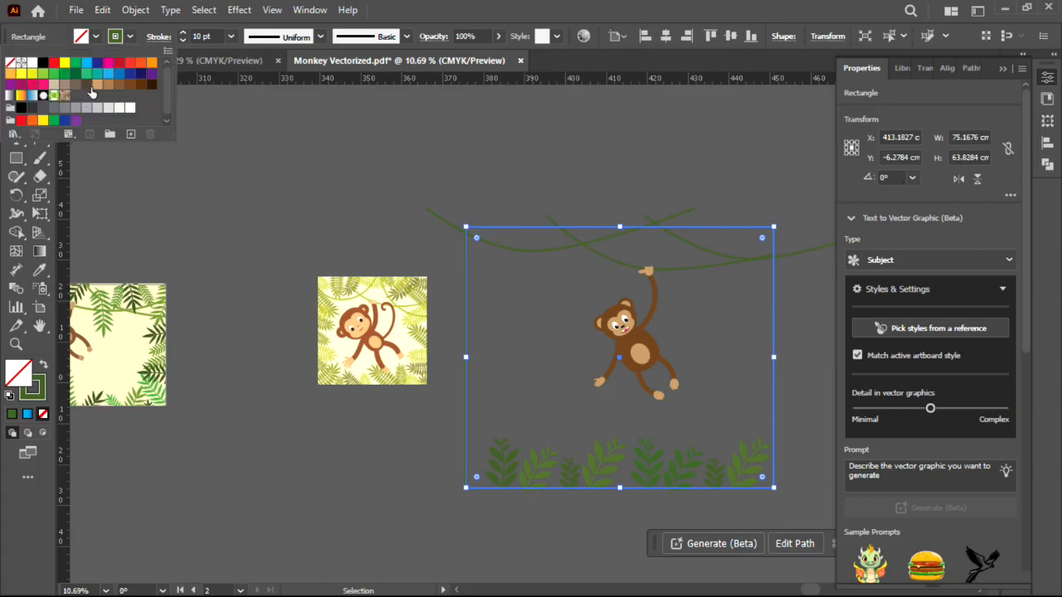
click(31, 73)
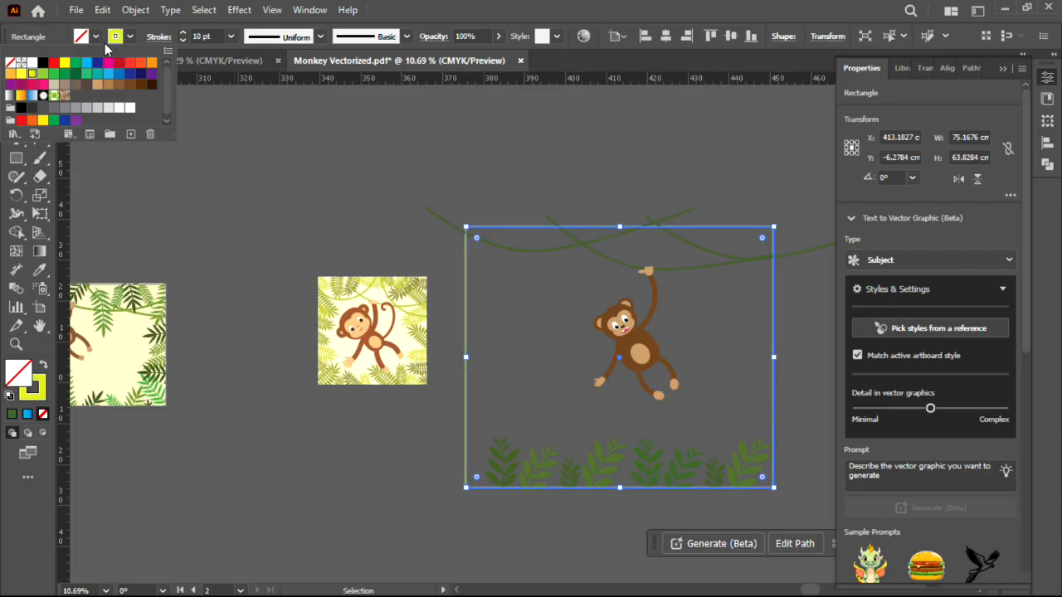
click(439, 2)
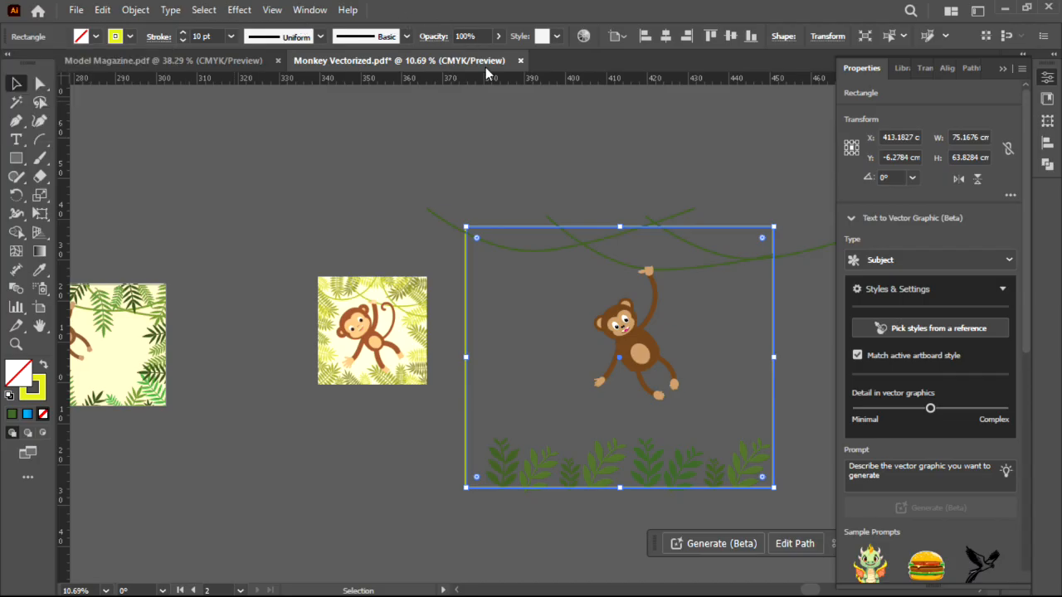
key(shift+x)
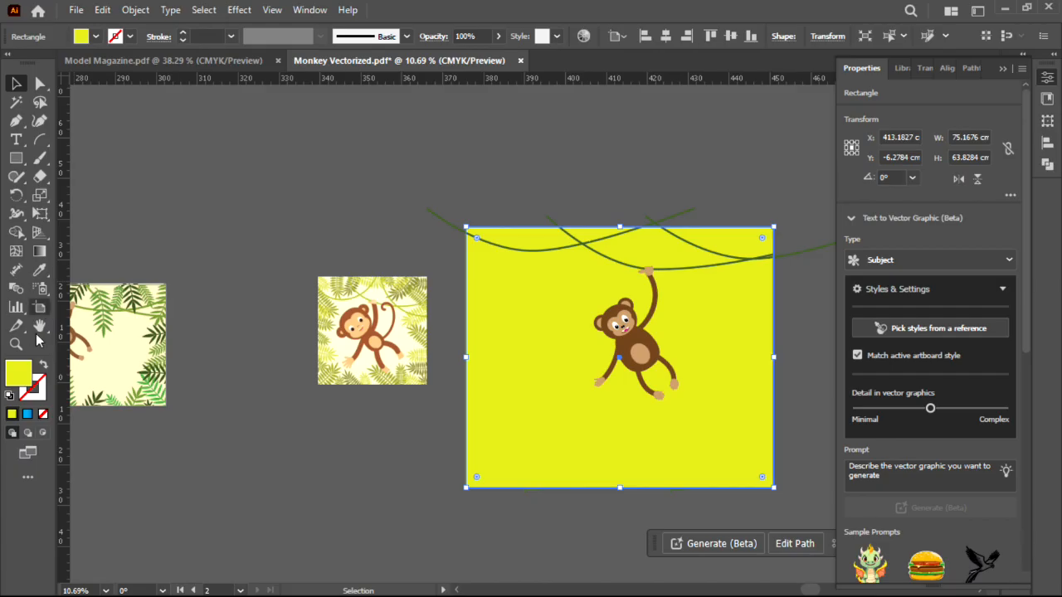
double_click(20, 373)
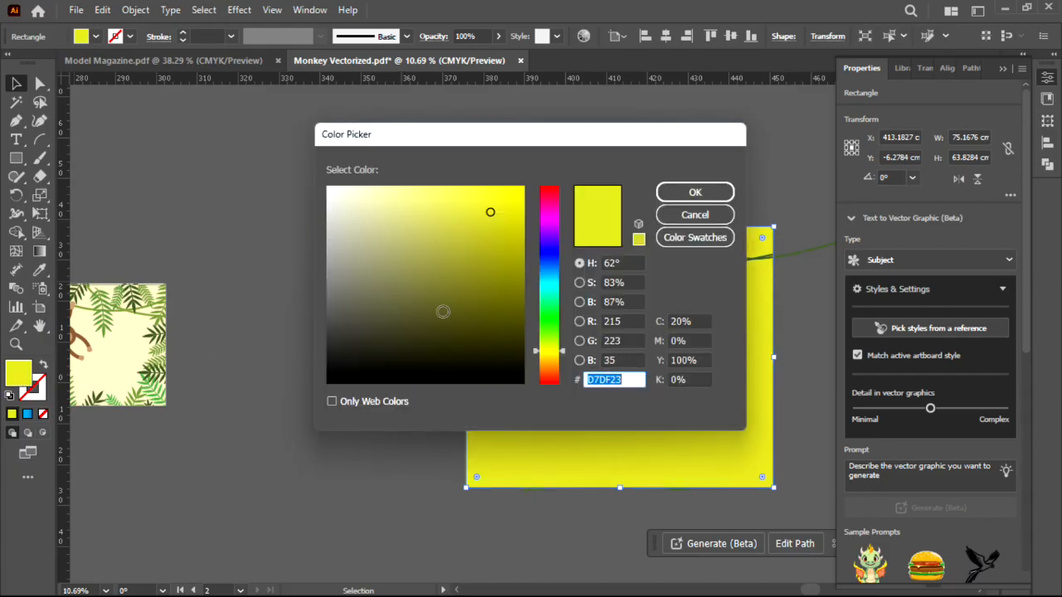
mouse_move(391, 221)
mouse_down()
mouse_move(411, 241)
mouse_move(364, 202)
mouse_up()
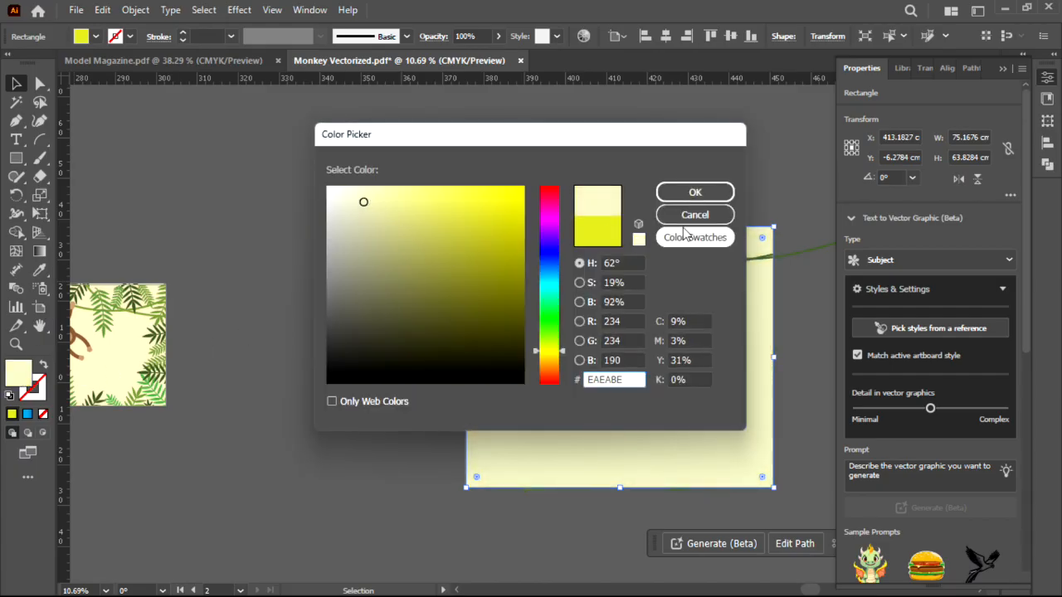
click(694, 192)
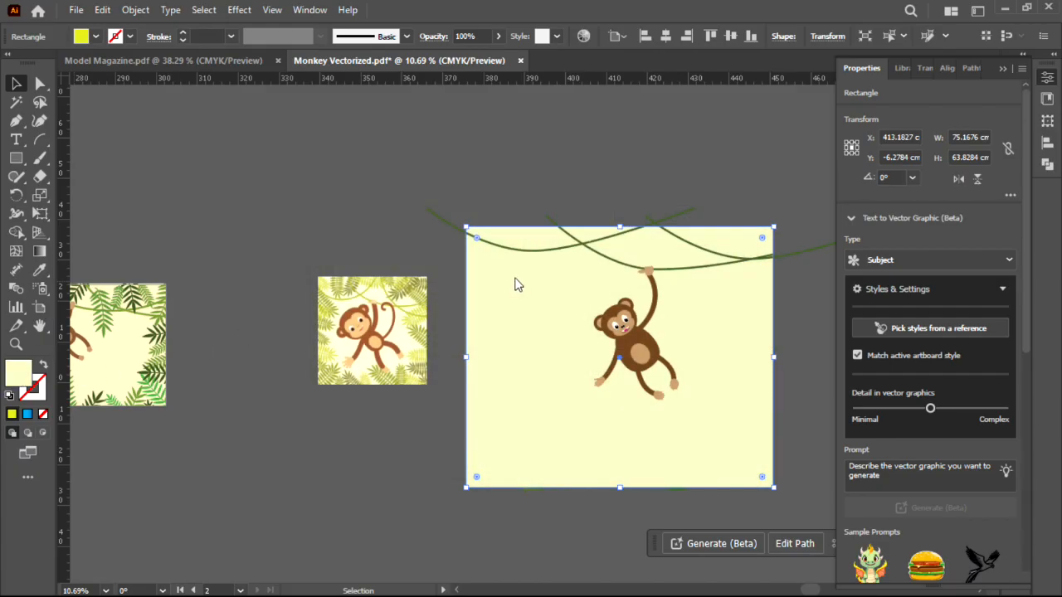
Send the pale yellow background rectangle to the back, behind the leafy branches.
click(554, 142)
click(554, 365)
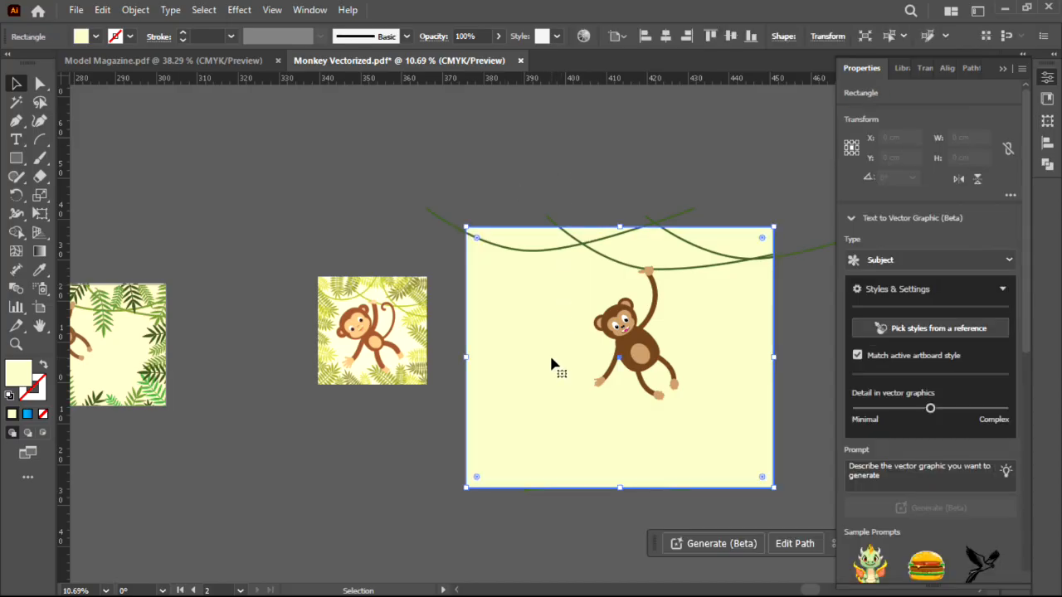
key(ctrl+shift+[)
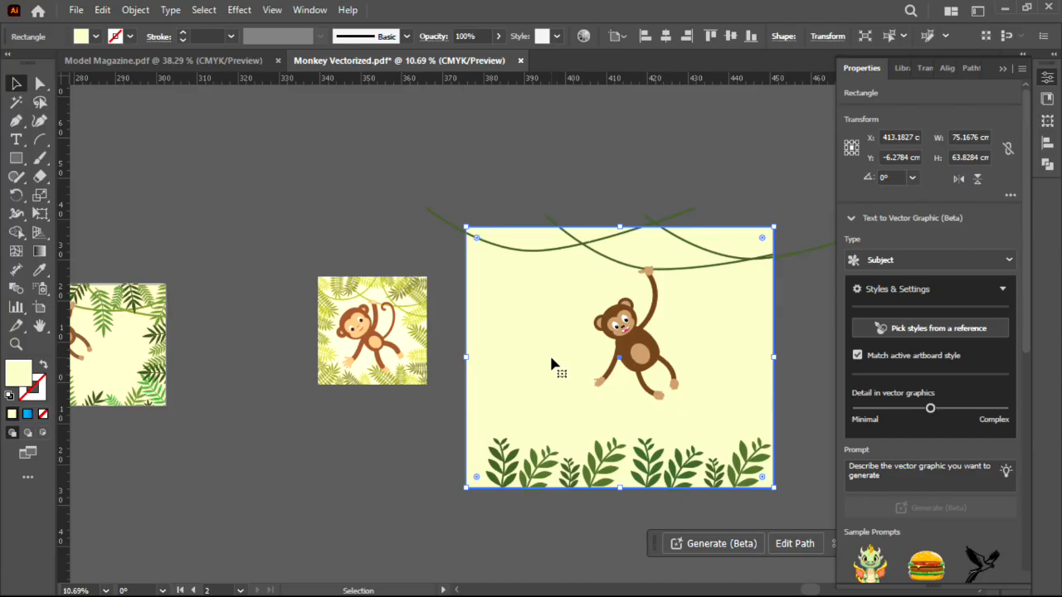
Shorten the rightmost vine by moving its outer end anchor in to just past the background's right edge.
drag(639, 315, 159, 300)
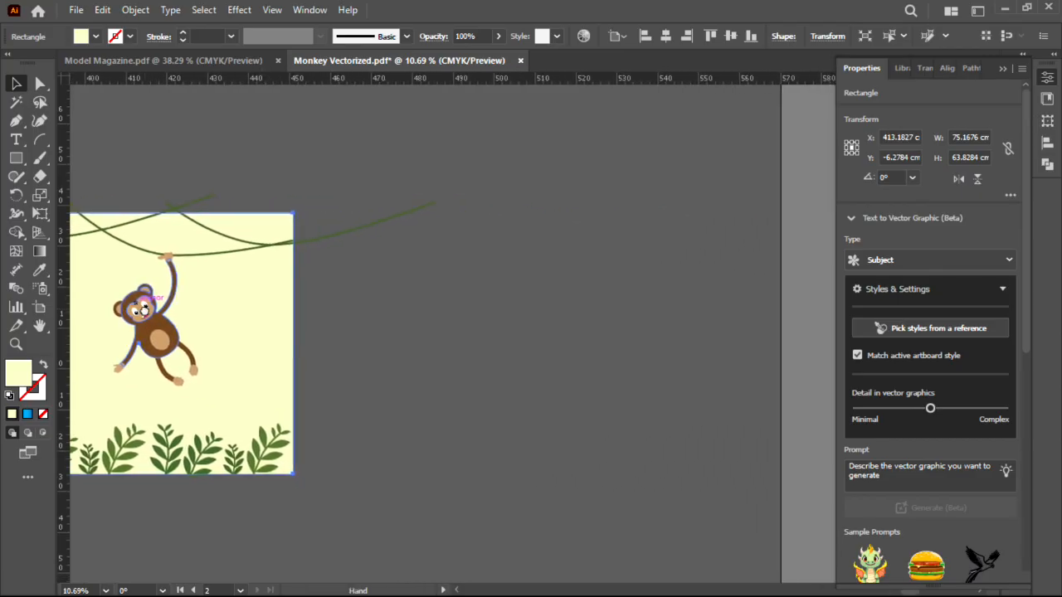
click(356, 235)
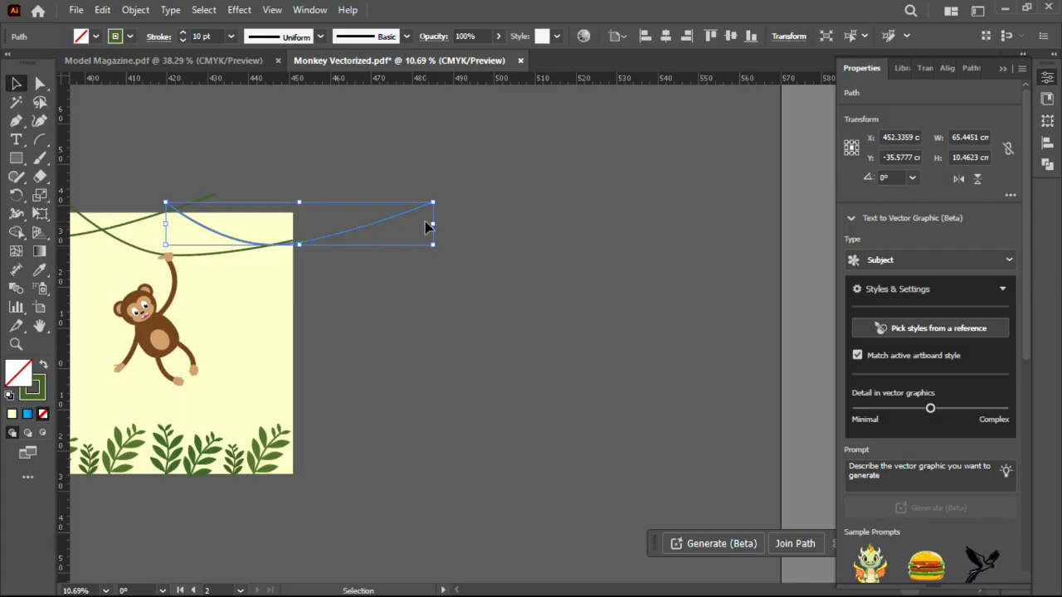
key(a)
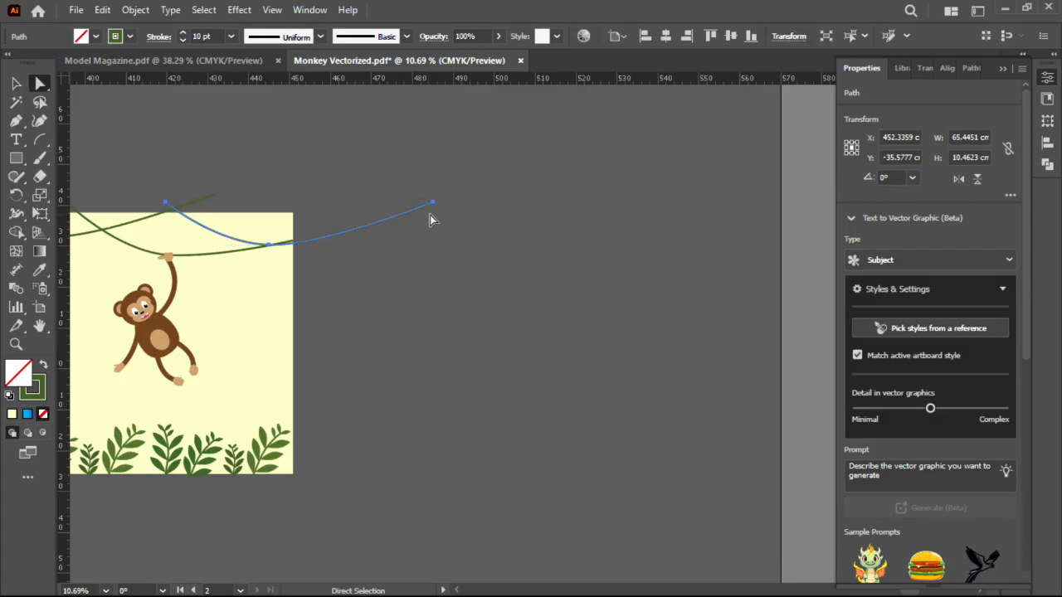
drag(434, 204, 301, 243)
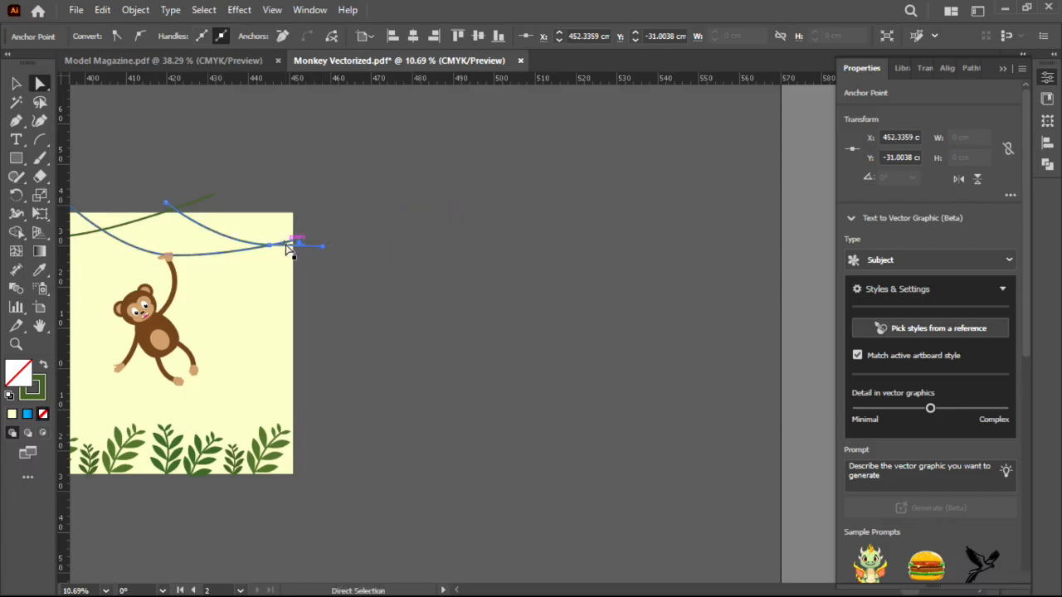
click(338, 207)
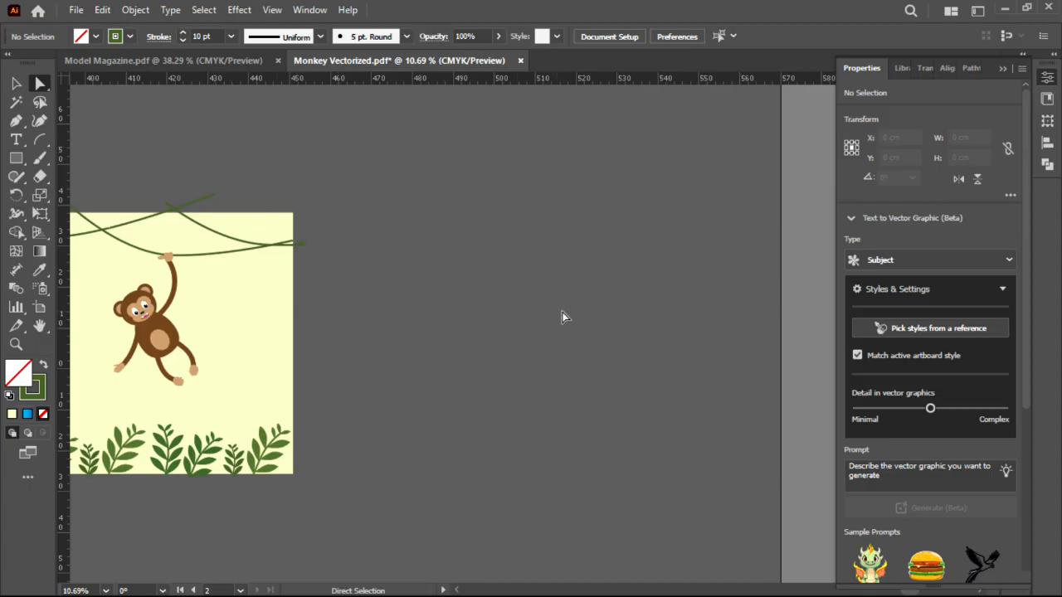
Examine the vines and leafy branches on the new background and compare them with the reference monkey picture.
scroll(568, 316, up, 2)
scroll(564, 324, up, 3)
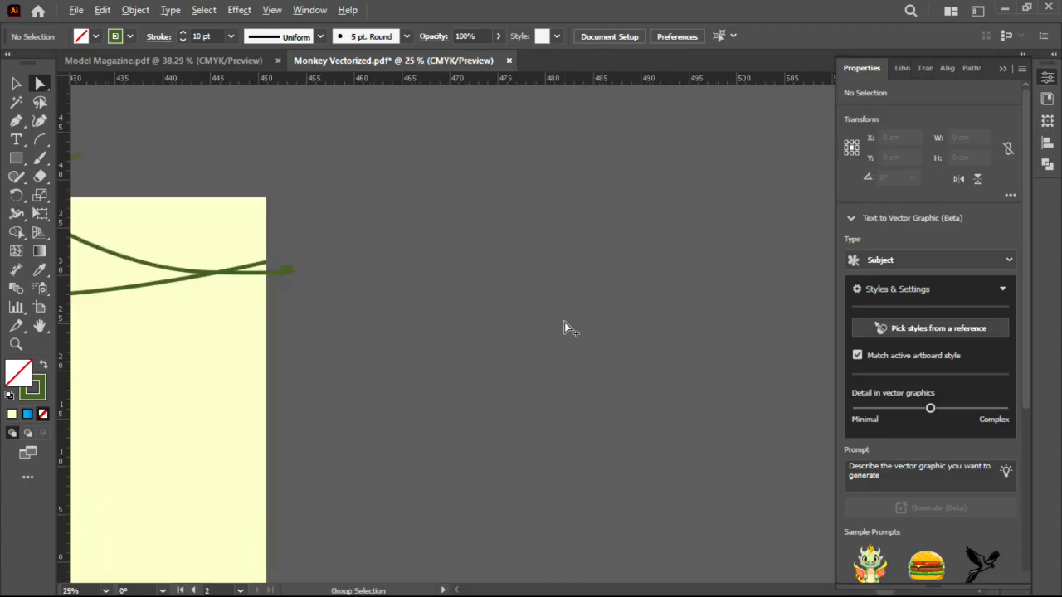
scroll(563, 329, down, 2)
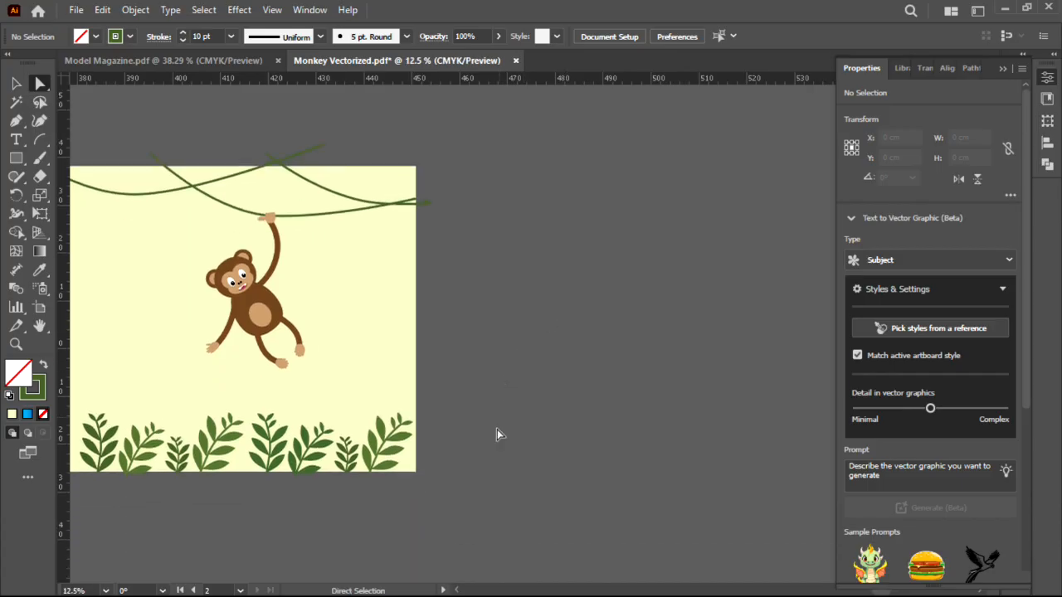
scroll(493, 440, down, 2)
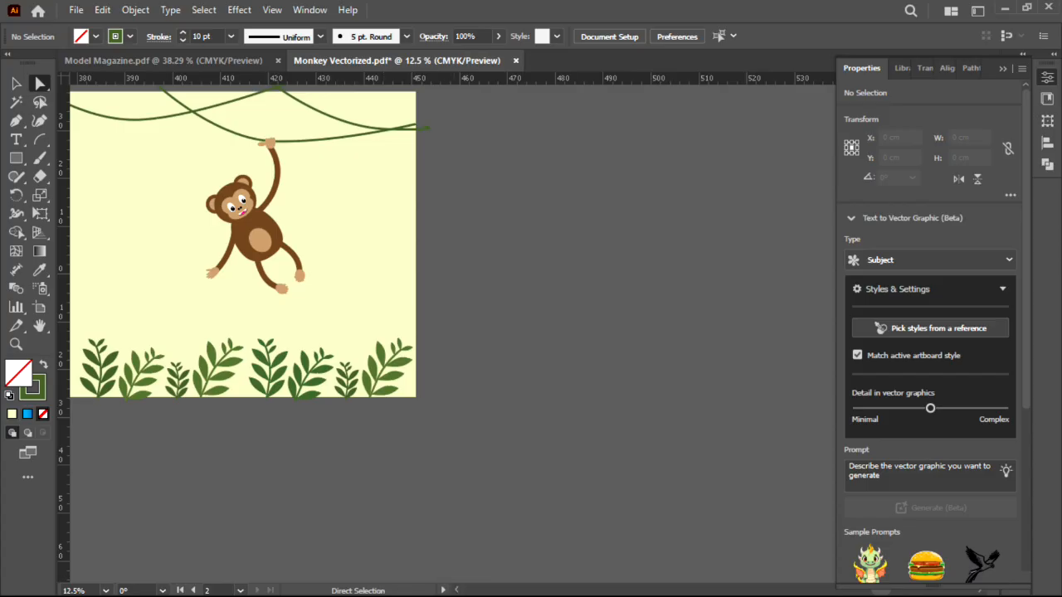
scroll(453, 208, down, 1)
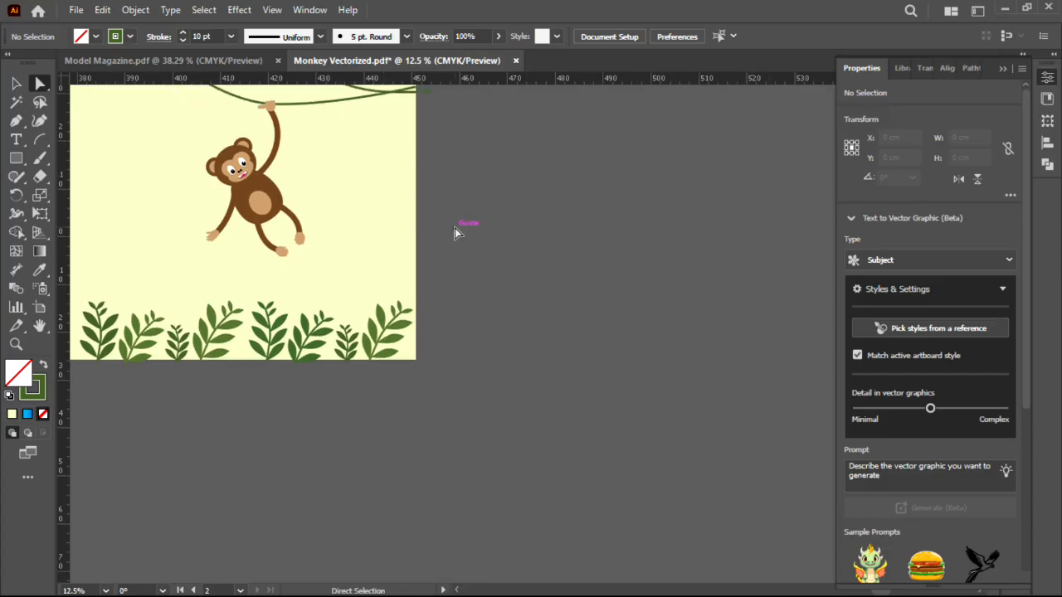
scroll(455, 231, up, 1)
scroll(455, 233, up, 1)
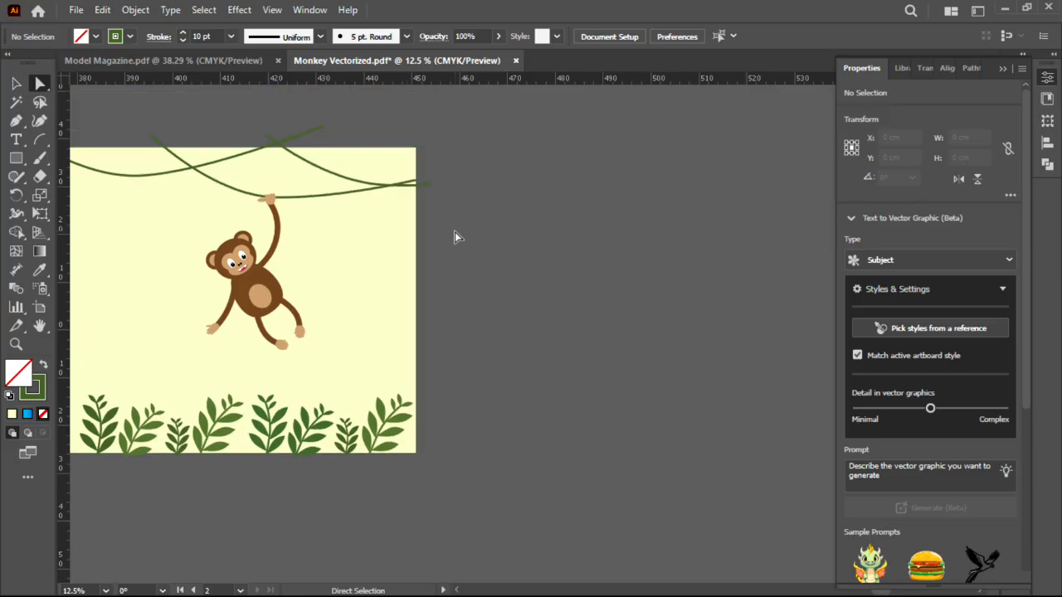
scroll(454, 237, left, 6)
scroll(466, 240, left, 1)
scroll(508, 277, right, 1)
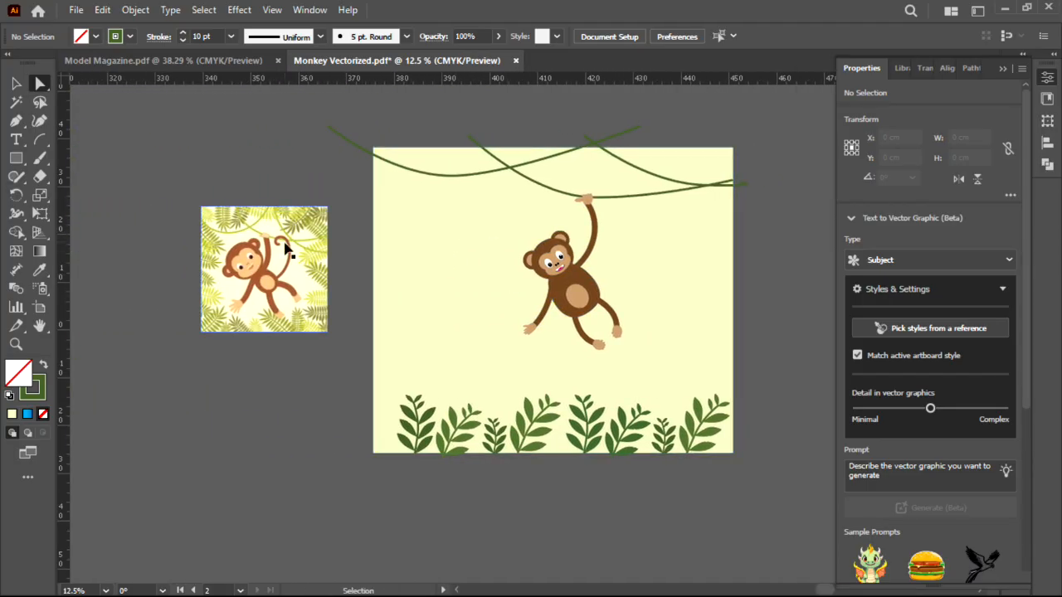
scroll(285, 244, up, 2)
scroll(285, 244, down, 3)
scroll(251, 284, down, 4)
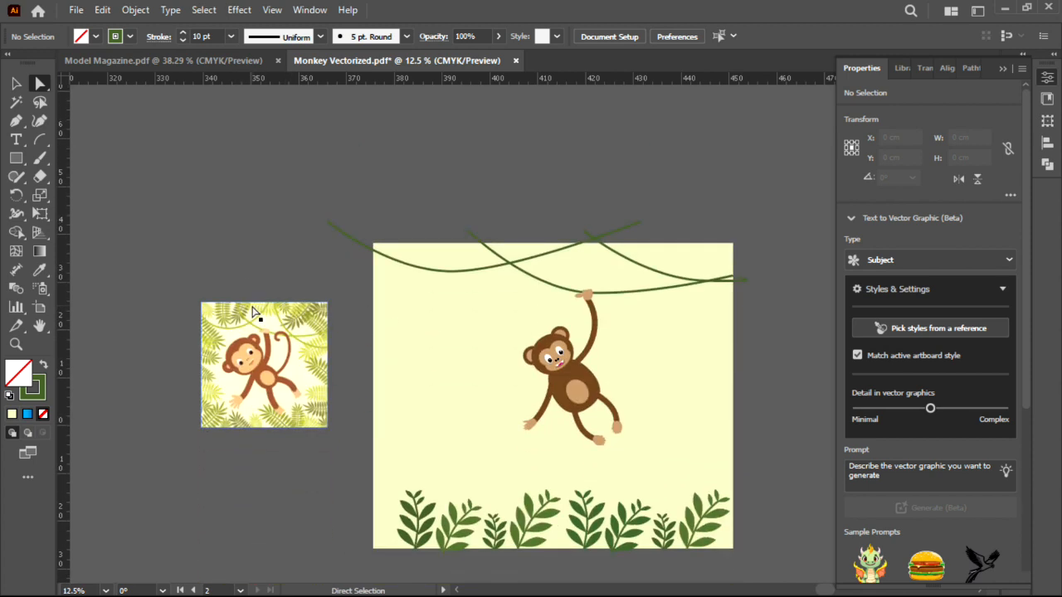
scroll(253, 336, up, 3)
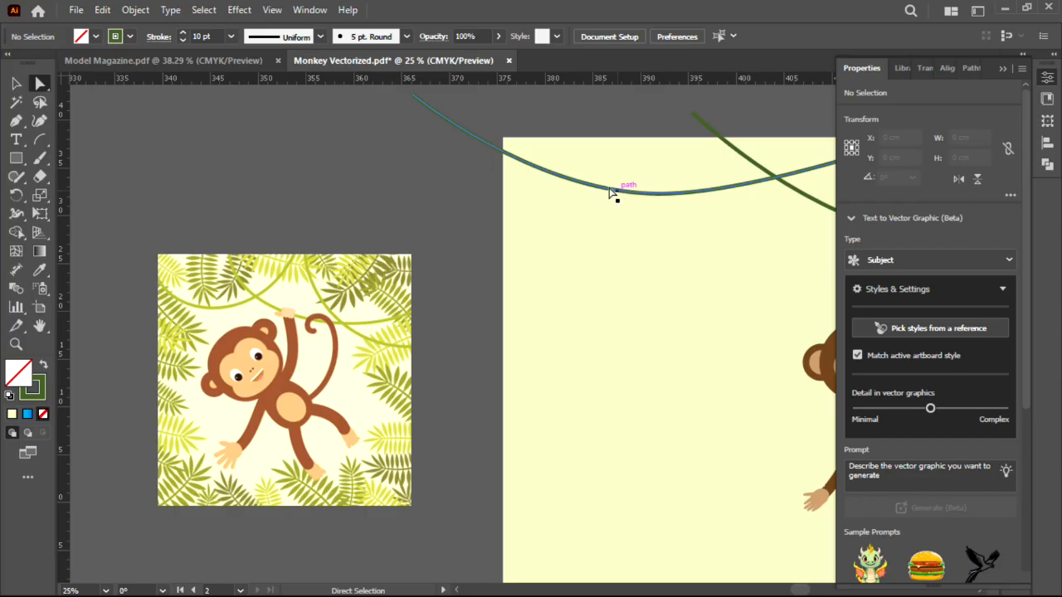
click(692, 112)
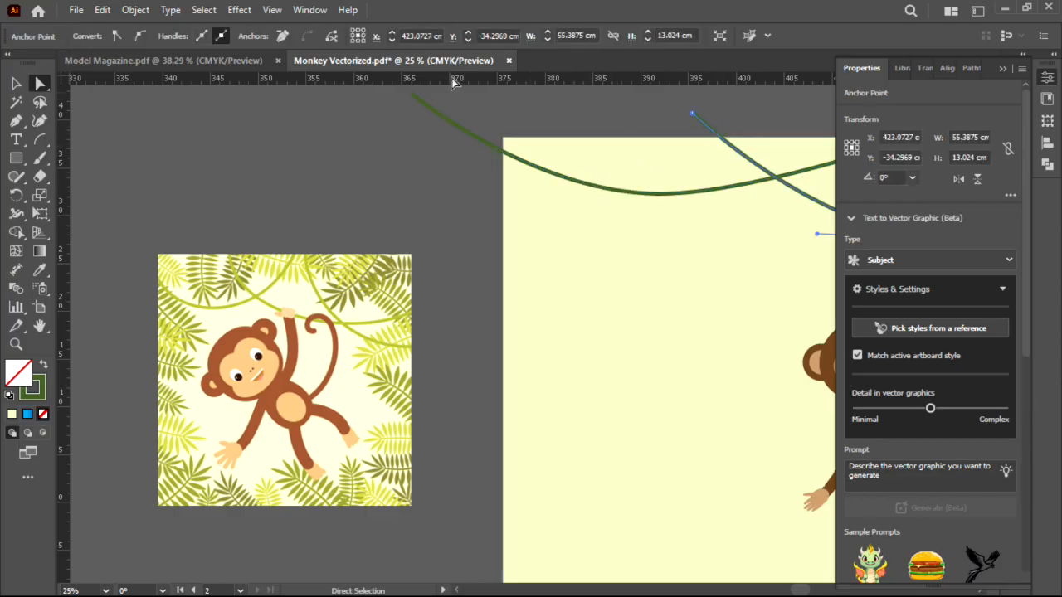
click(15, 83)
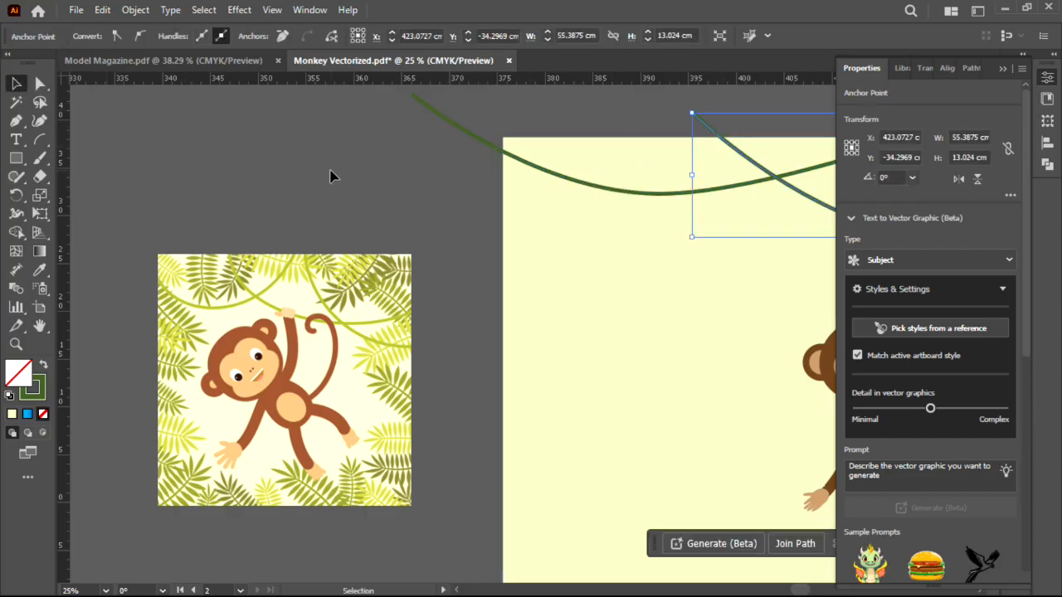
click(99, 146)
Draw a new sagging green vine with the Pen tool, curving from the background's left edge up to its top edge.
click(16, 120)
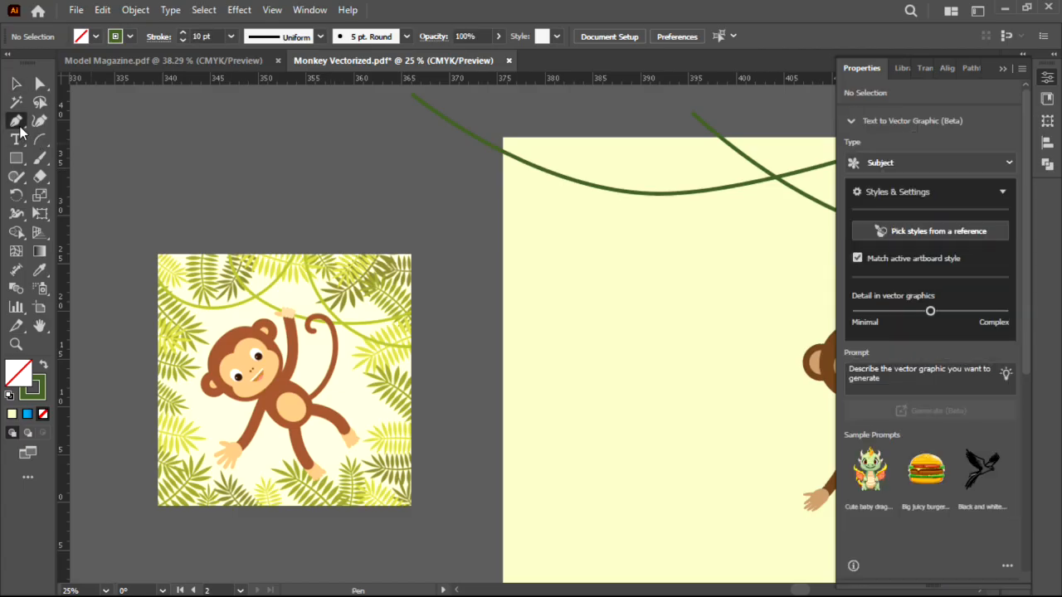
click(502, 244)
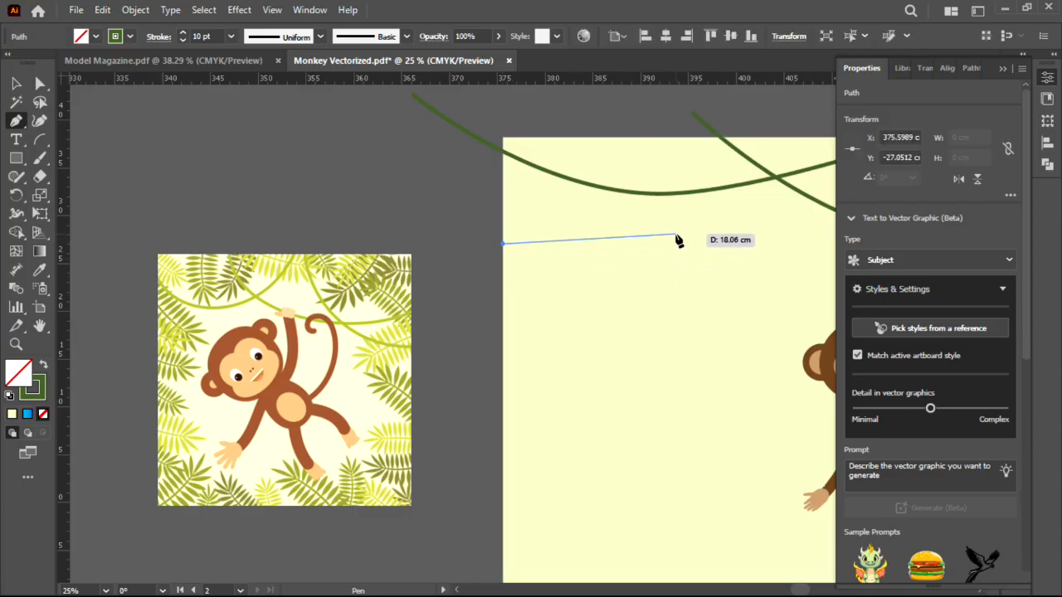
scroll(676, 241, right, 3)
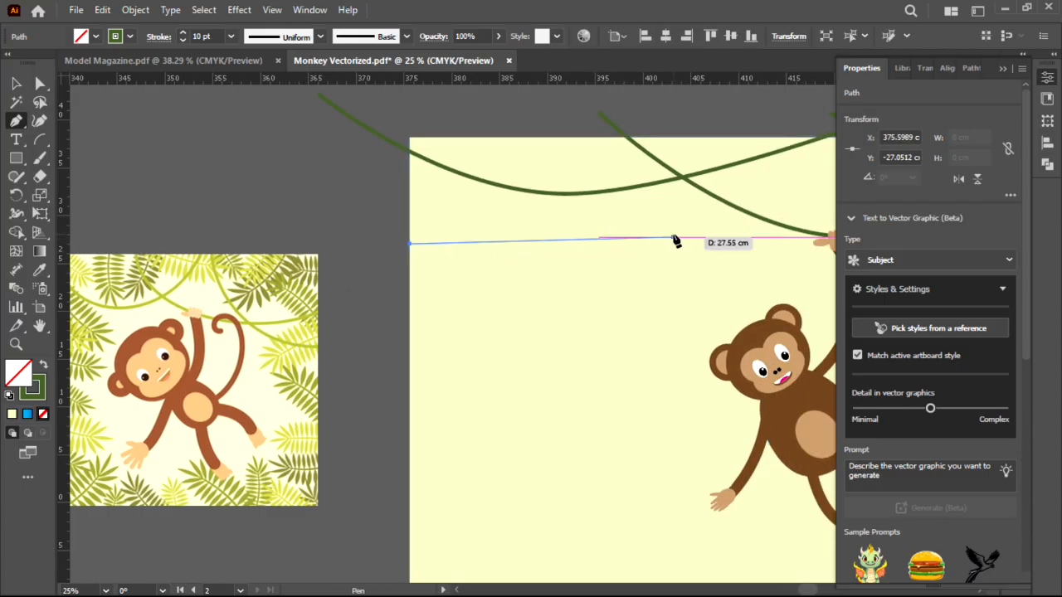
scroll(669, 242, down, 1)
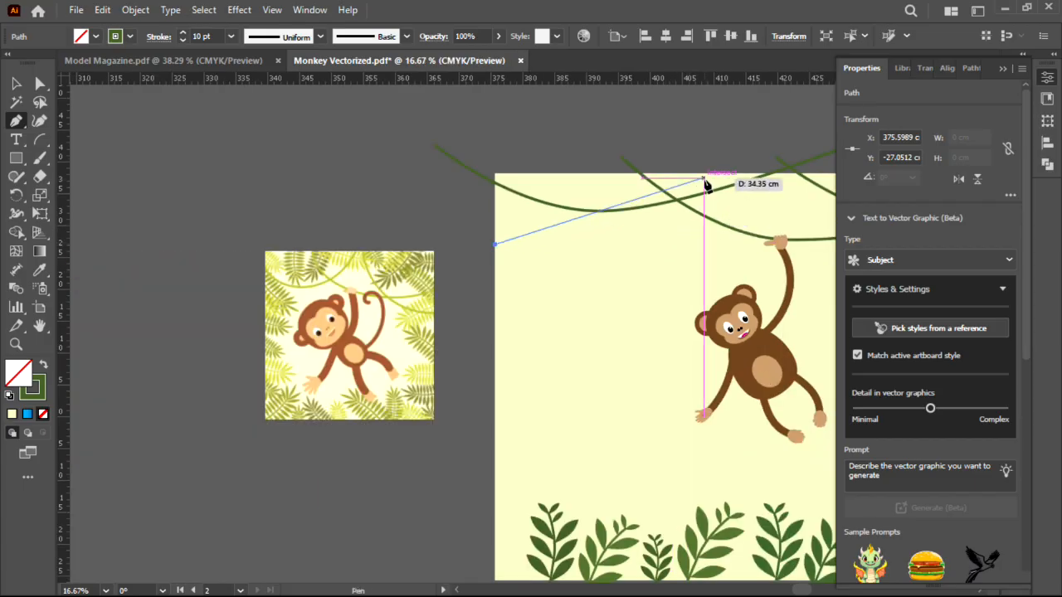
drag(709, 176, 797, 112)
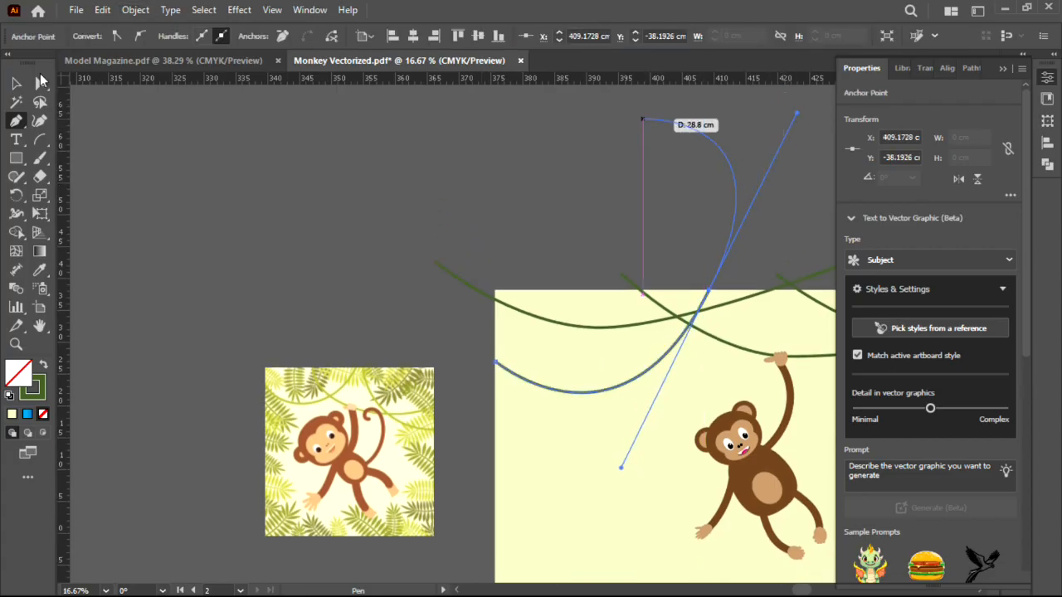